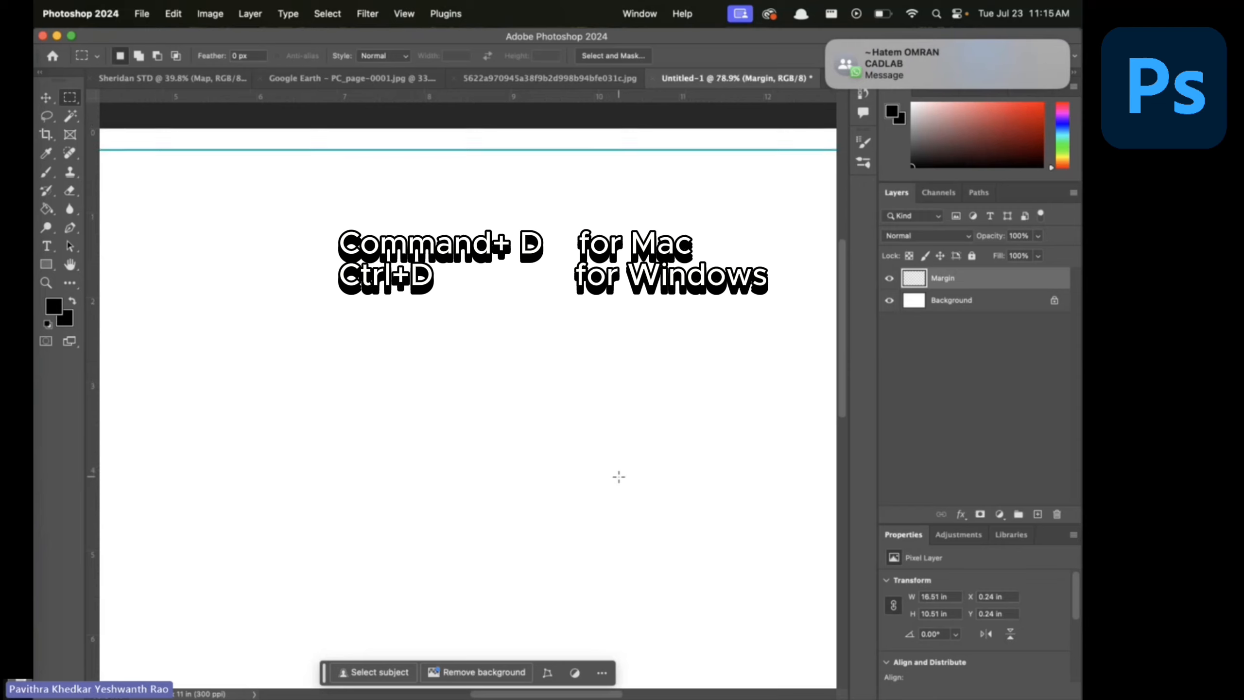
Add the title "Section of Park" just inside the upper-left corner of the page margins
{"action": "scroll", "coordinate": [632, 514], "scroll_direction": "down", "scroll_amount": 2}
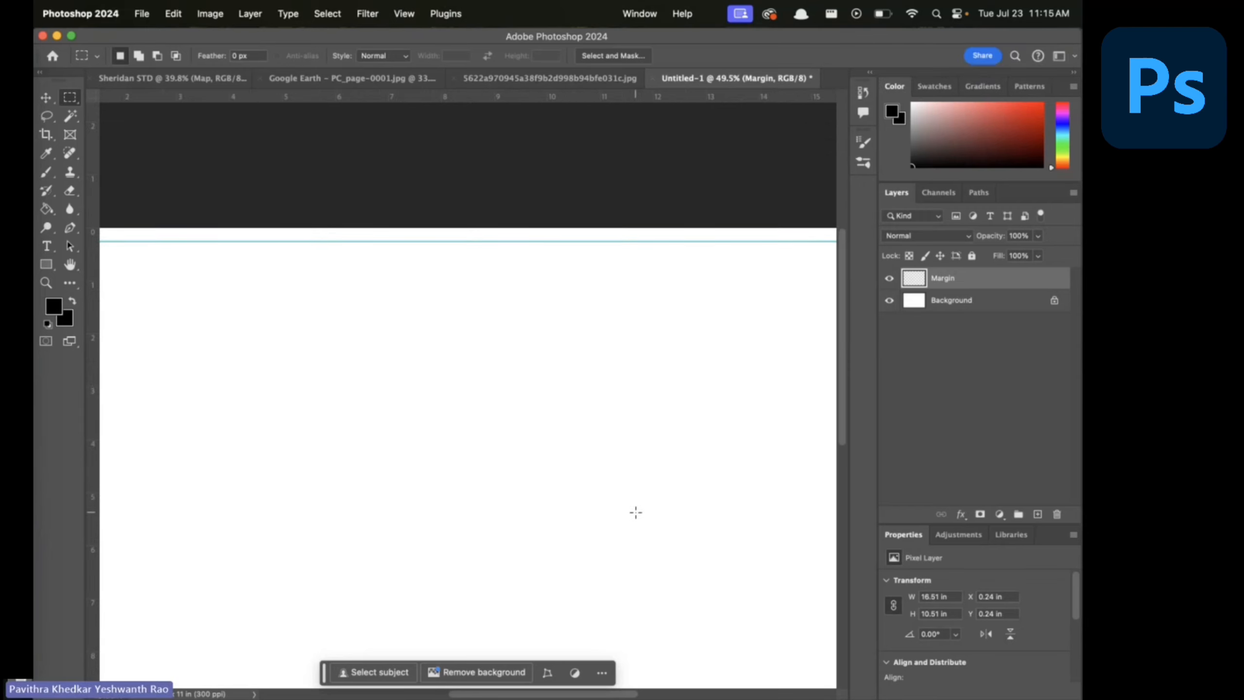
{"action": "key", "text": "super+0"}
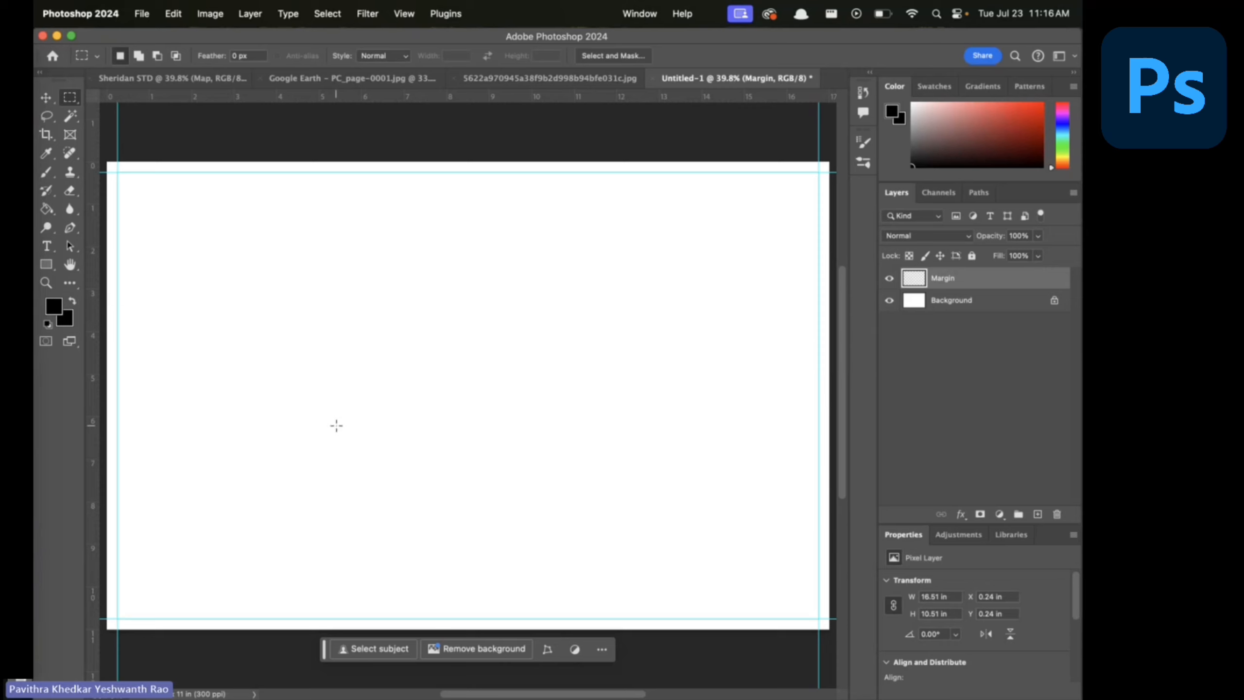
{"action": "key", "text": "t"}
{"action": "left_click", "coordinate": [138, 206]}
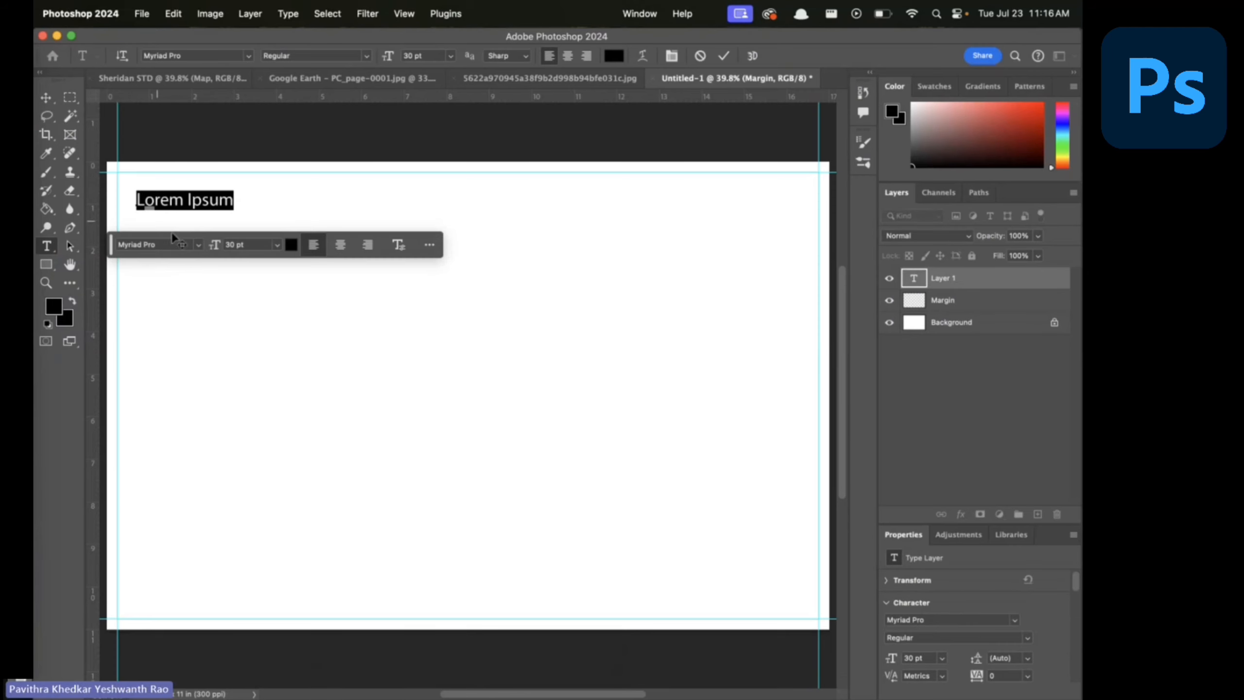
{"action": "type", "text": "S"}
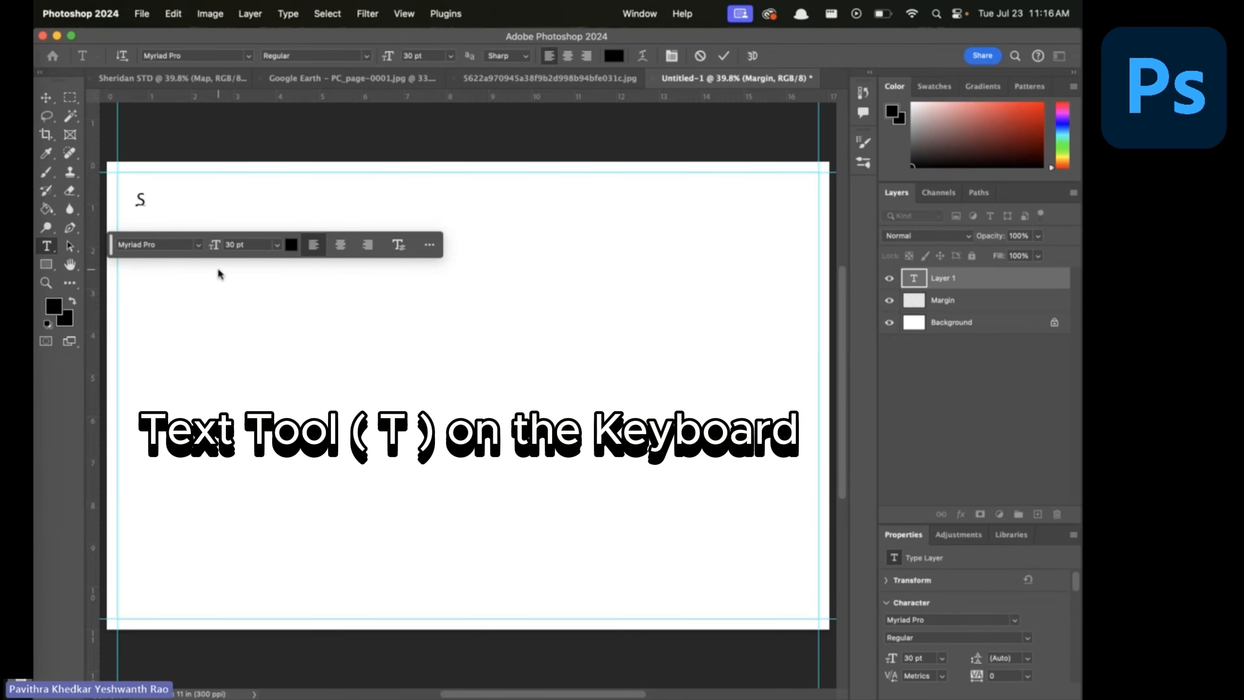
{"action": "type", "text": "ection of Park"}
{"action": "key", "text": "Escape"}
{"action": "key", "text": "v"}
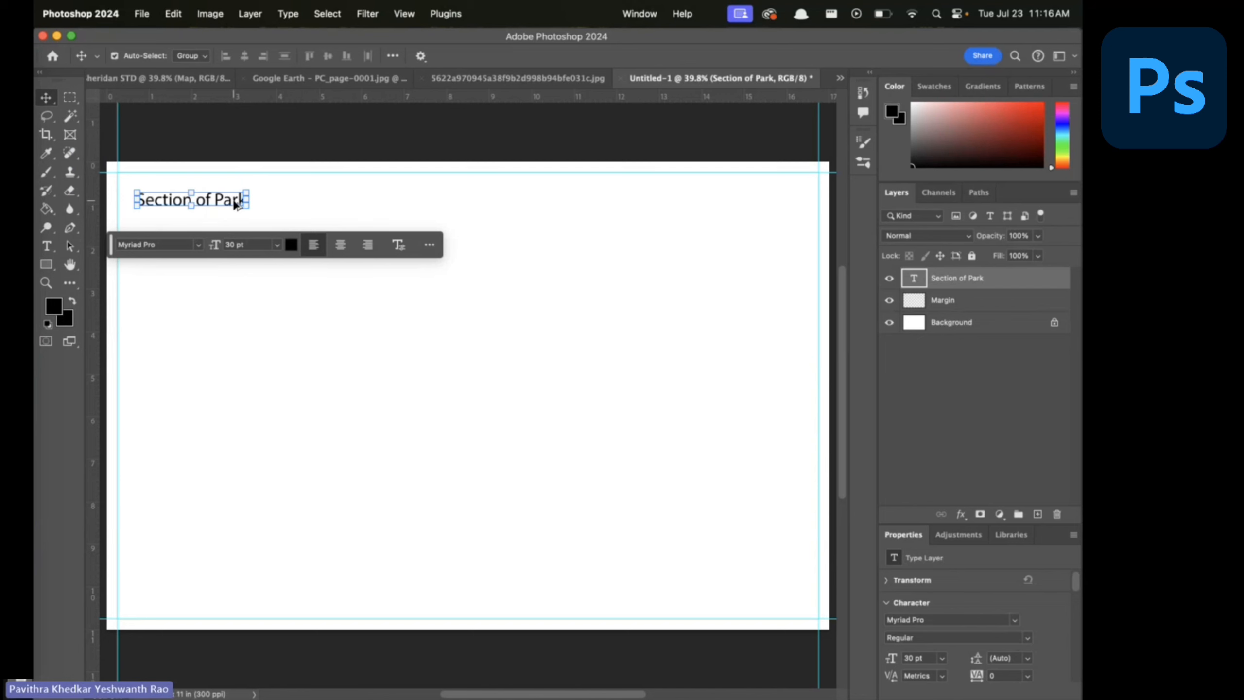
Copy the "Section of Park" title straight down to the lower part of the page and change its text to "Plan of the Park"
{"action": "left_click_drag", "start_coordinate": [236, 205], "coordinate": [241, 371]}
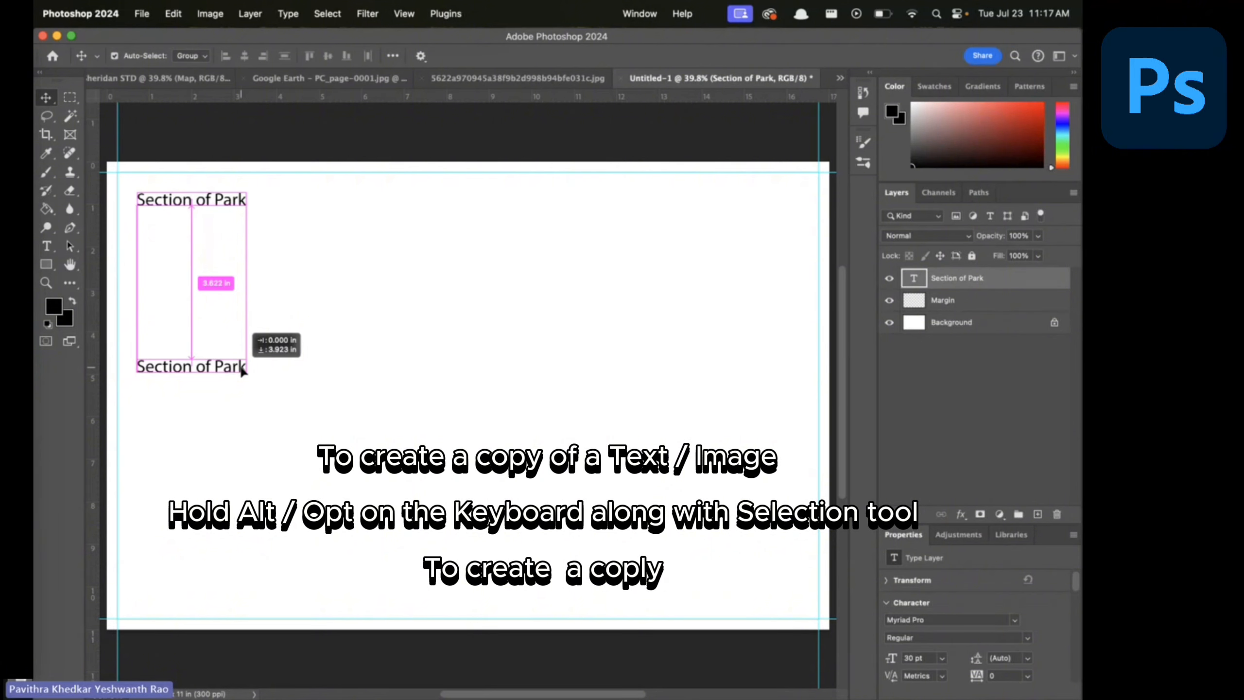
{"action": "mouse_move", "coordinate": [241, 370]}
{"action": "left_mouse_down"}
{"action": "mouse_move", "coordinate": [225, 268]}
{"action": "mouse_move", "coordinate": [244, 376]}
{"action": "left_mouse_up"}
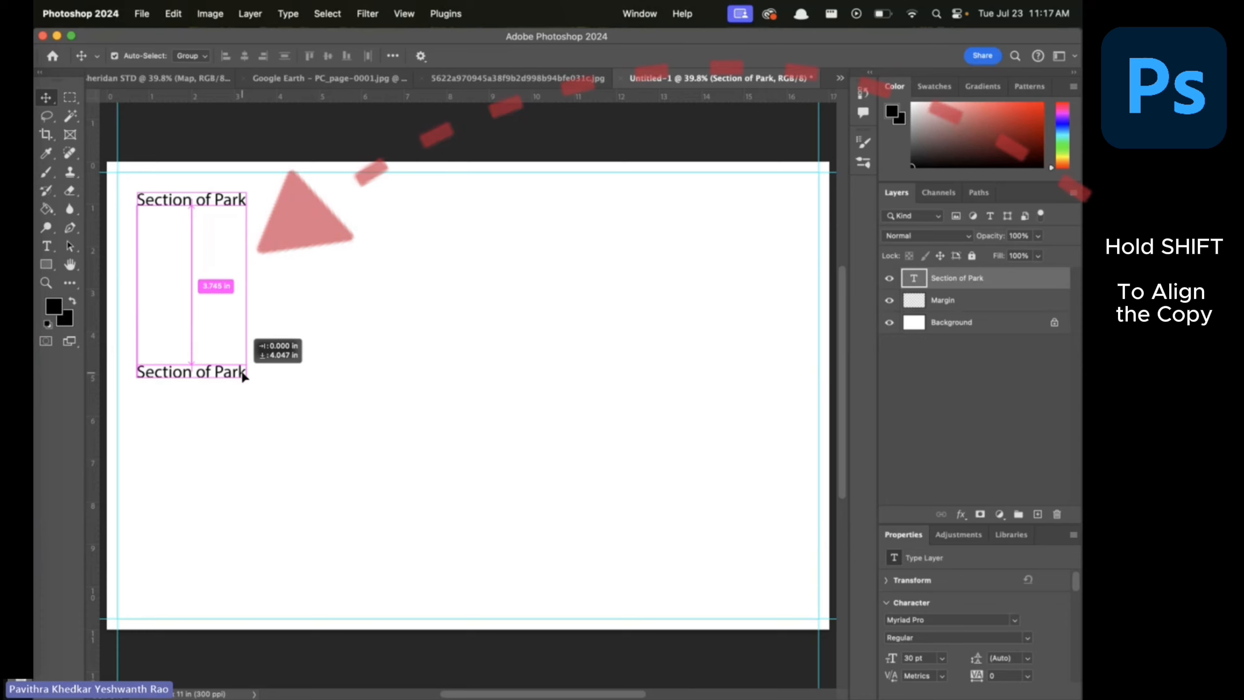
{"action": "left_click_drag", "start_coordinate": [243, 376], "coordinate": [113, 456]}
{"action": "double_click", "coordinate": [198, 457]}
{"action": "type", "text": "Plan of the"}
{"action": "left_click", "coordinate": [242, 435]}
Copy "Plan of the Park" straight down to the bottom margin, replace its text with "02" and set it to 60 pt
{"action": "left_click_drag", "start_coordinate": [223, 457], "coordinate": [228, 598]}
{"action": "double_click", "coordinate": [228, 597]}
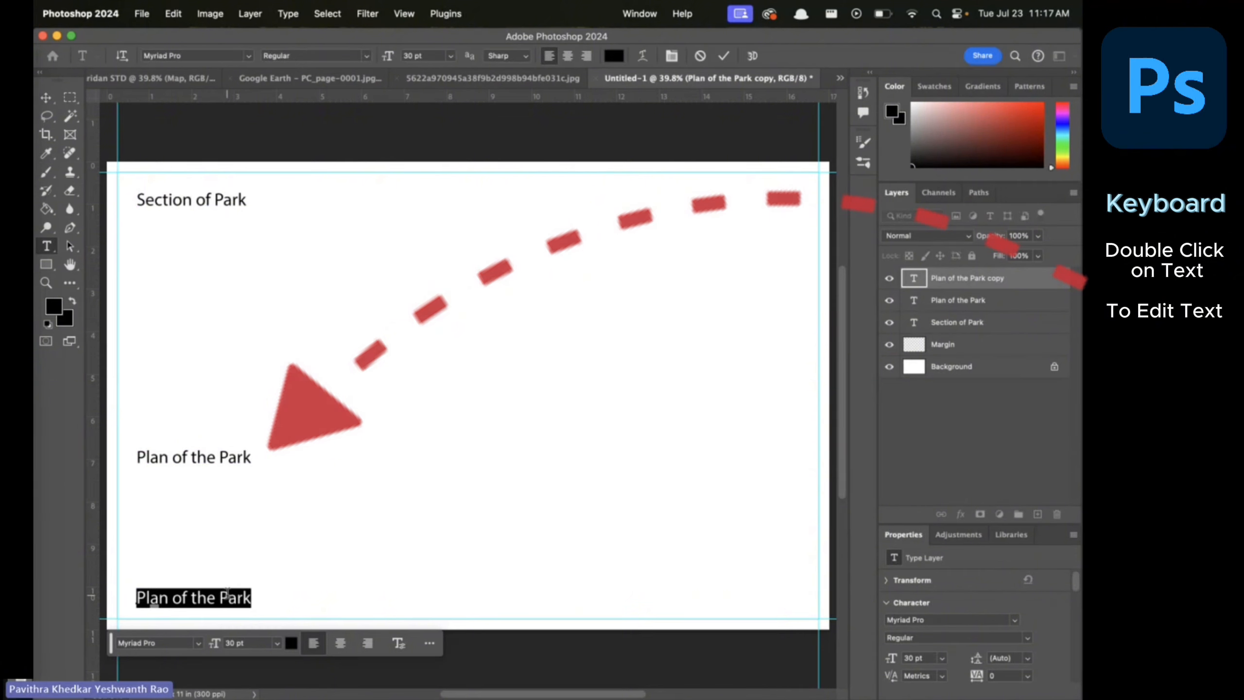
{"action": "type", "text": "02"}
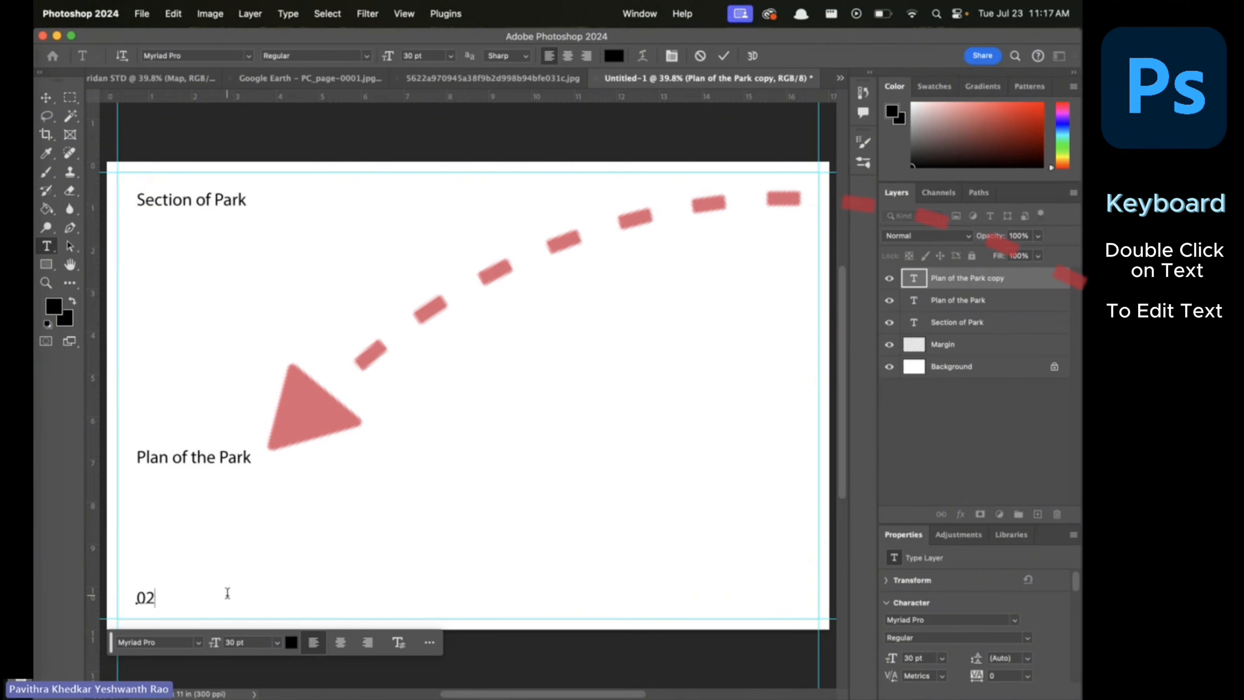
{"action": "key", "text": "super+a"}
{"action": "left_click", "coordinate": [450, 56]}
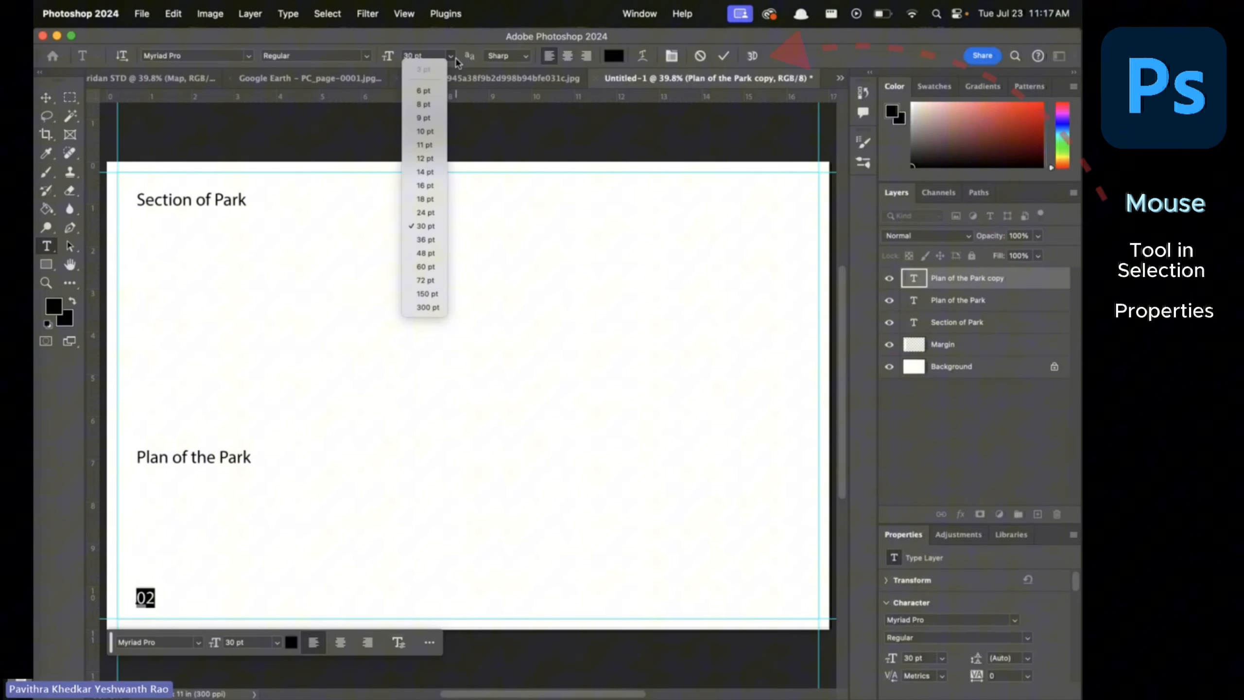
{"action": "left_click", "coordinate": [406, 266]}
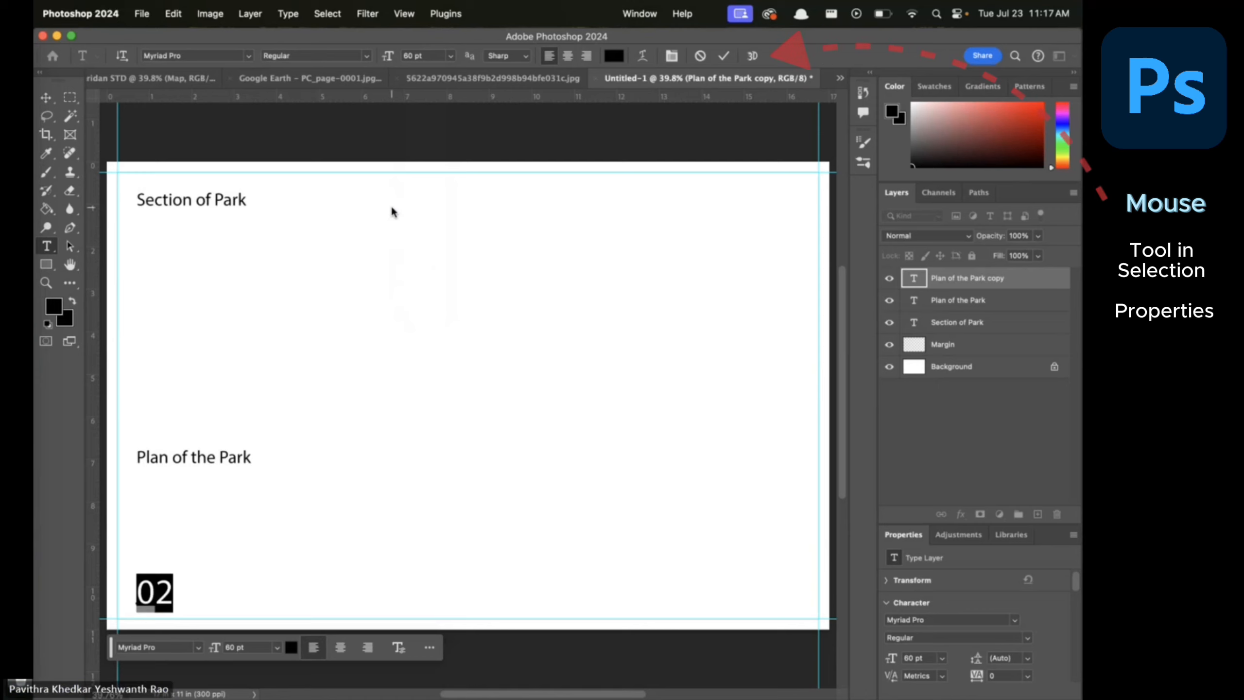
Draw a straight horizontal 5 px brush line on the Margin layer, just above "02" from the left guide to the right guide
{"action": "left_click", "coordinate": [46, 173]}
{"action": "left_click", "coordinate": [940, 346]}
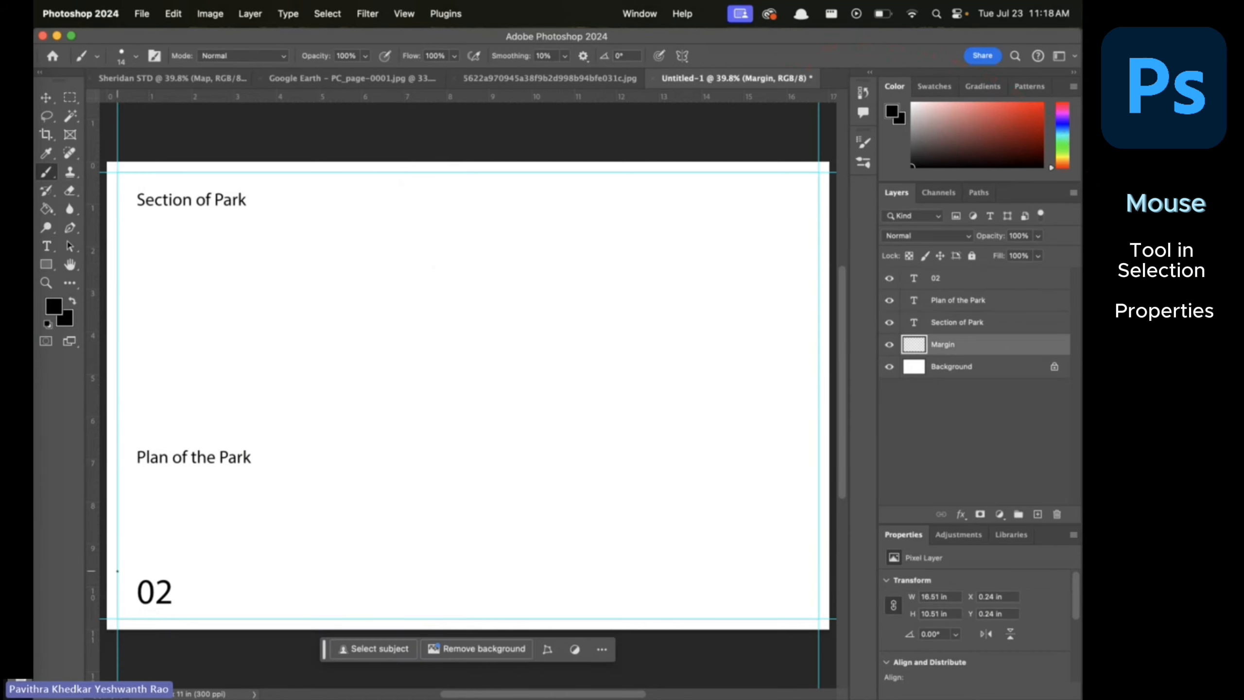
{"action": "left_click", "coordinate": [136, 55]}
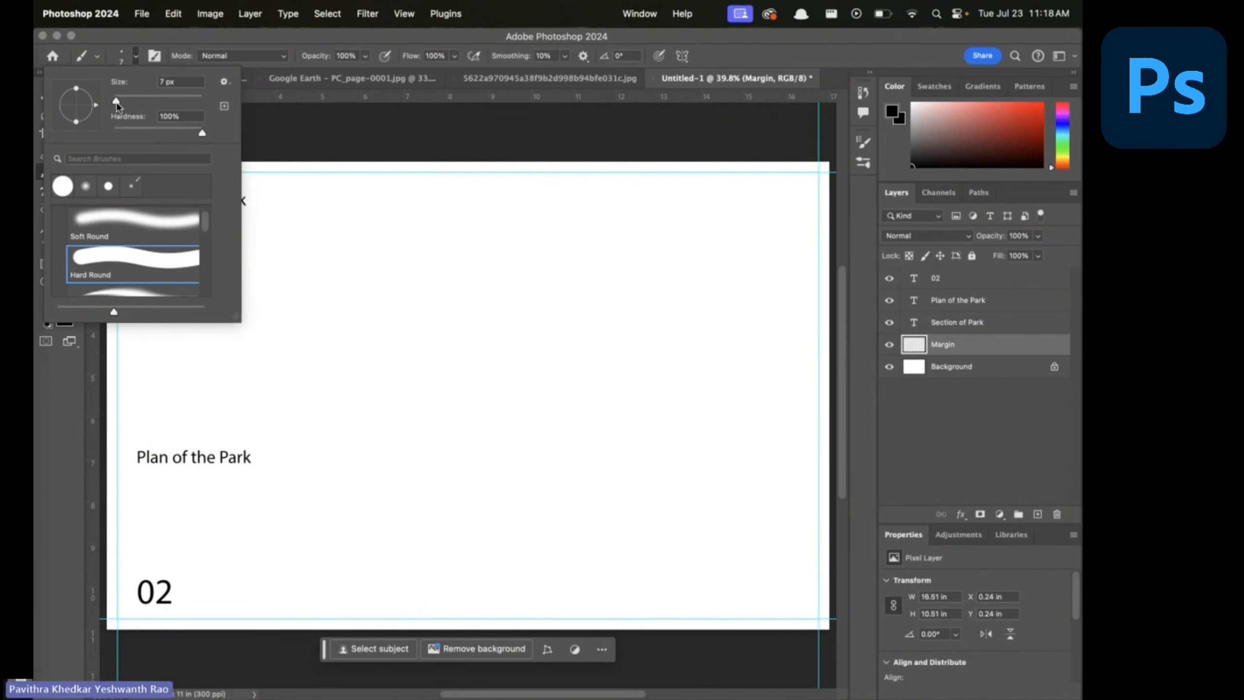
{"action": "left_click_drag", "start_coordinate": [117, 105], "coordinate": [117, 106]}
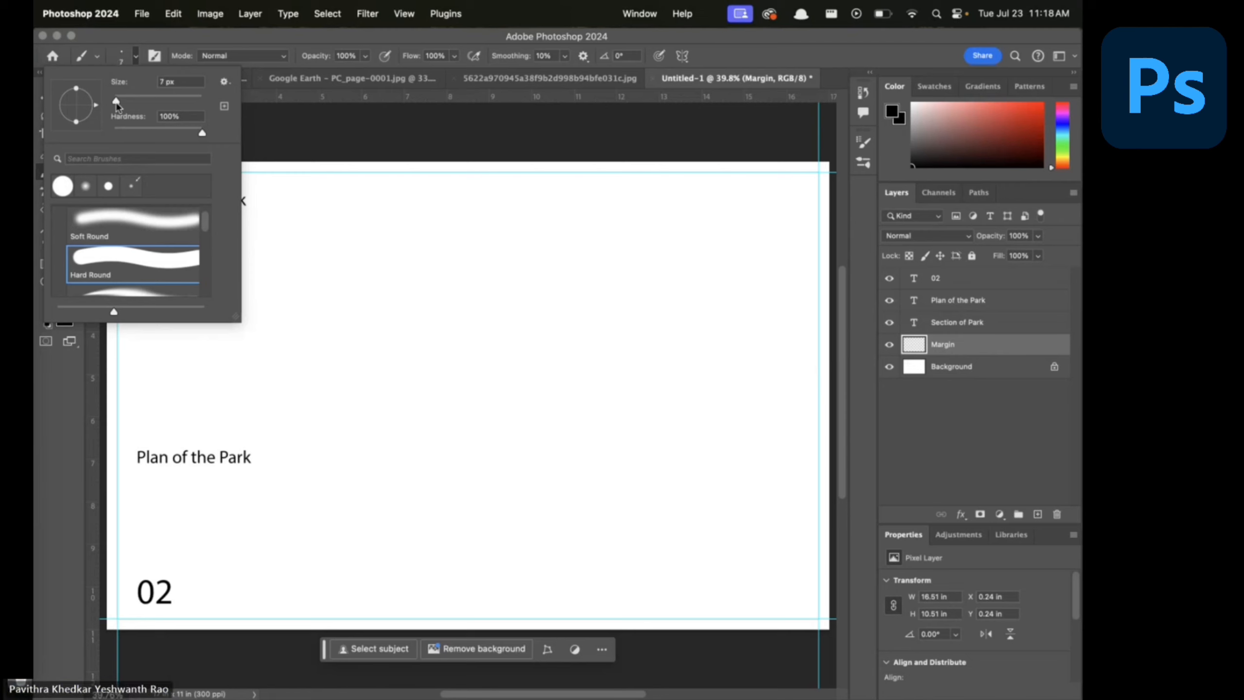
{"action": "type", "text": "5"}
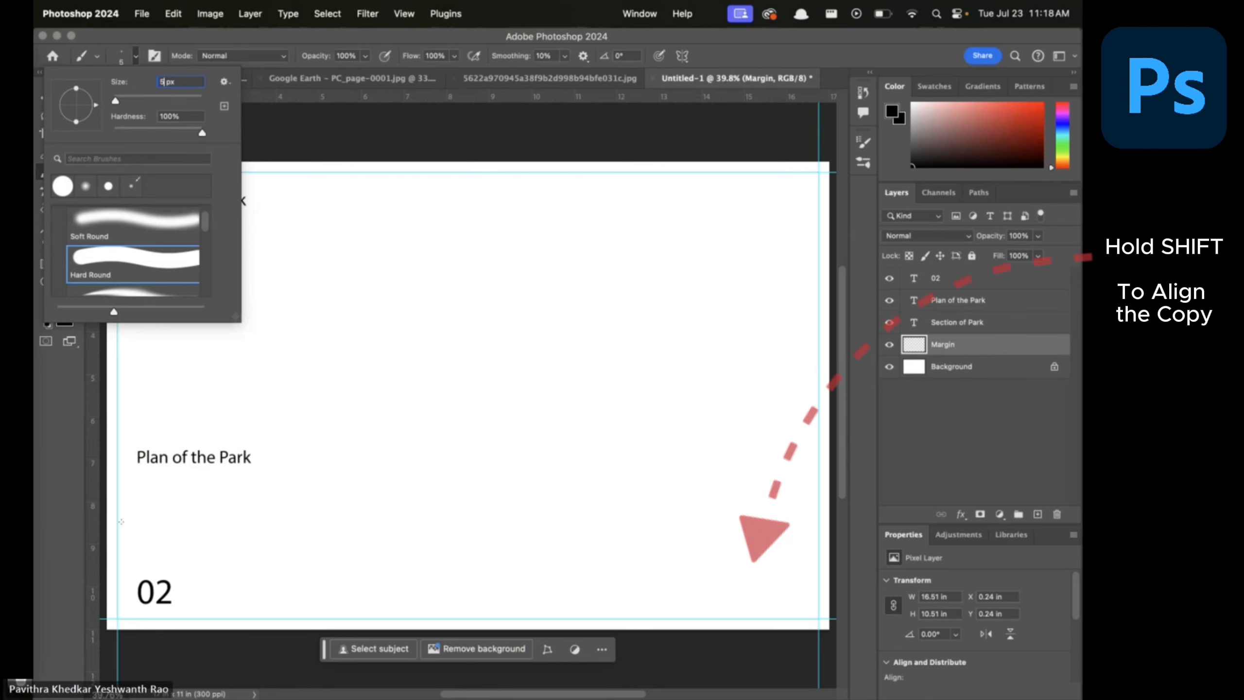
{"action": "key", "text": "Return"}
{"action": "mouse_move", "coordinate": [117, 572]}
{"action": "left_mouse_down"}
{"action": "mouse_move", "coordinate": [249, 564]}
{"action": "mouse_move", "coordinate": [590, 586]}
{"action": "mouse_move", "coordinate": [818, 572]}
{"action": "left_mouse_up"}
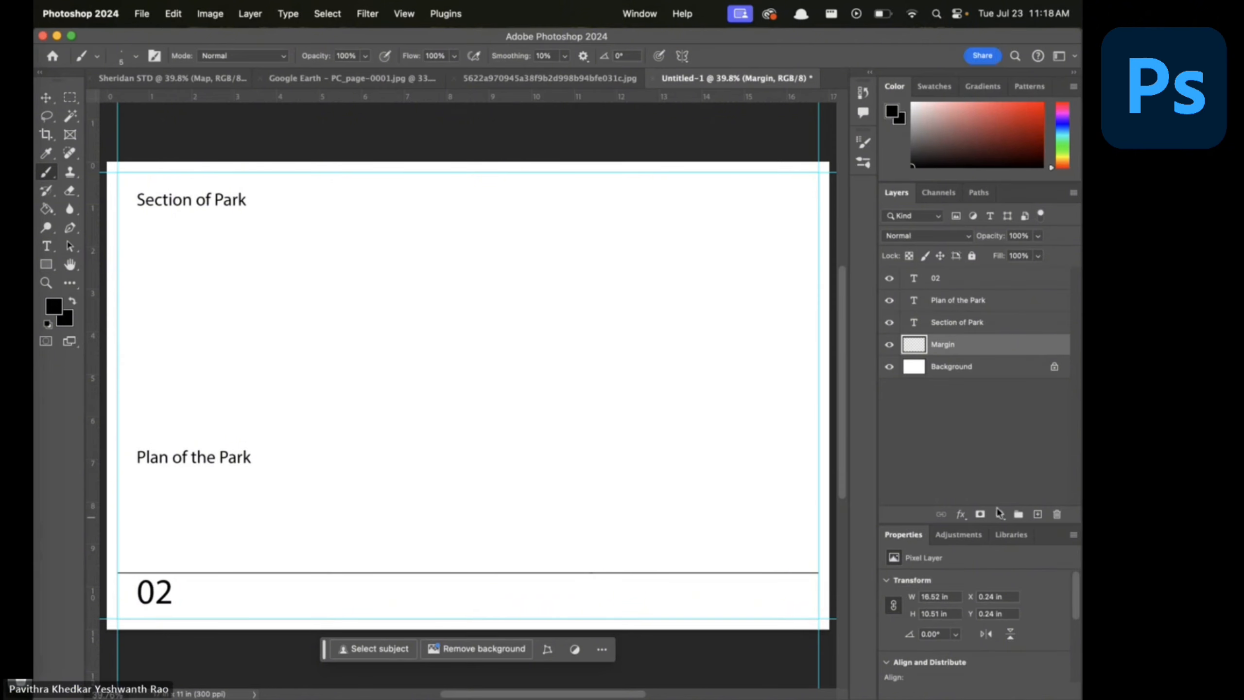
Clear all guides from the page and undo the clearing
{"action": "left_click", "coordinate": [404, 14]}
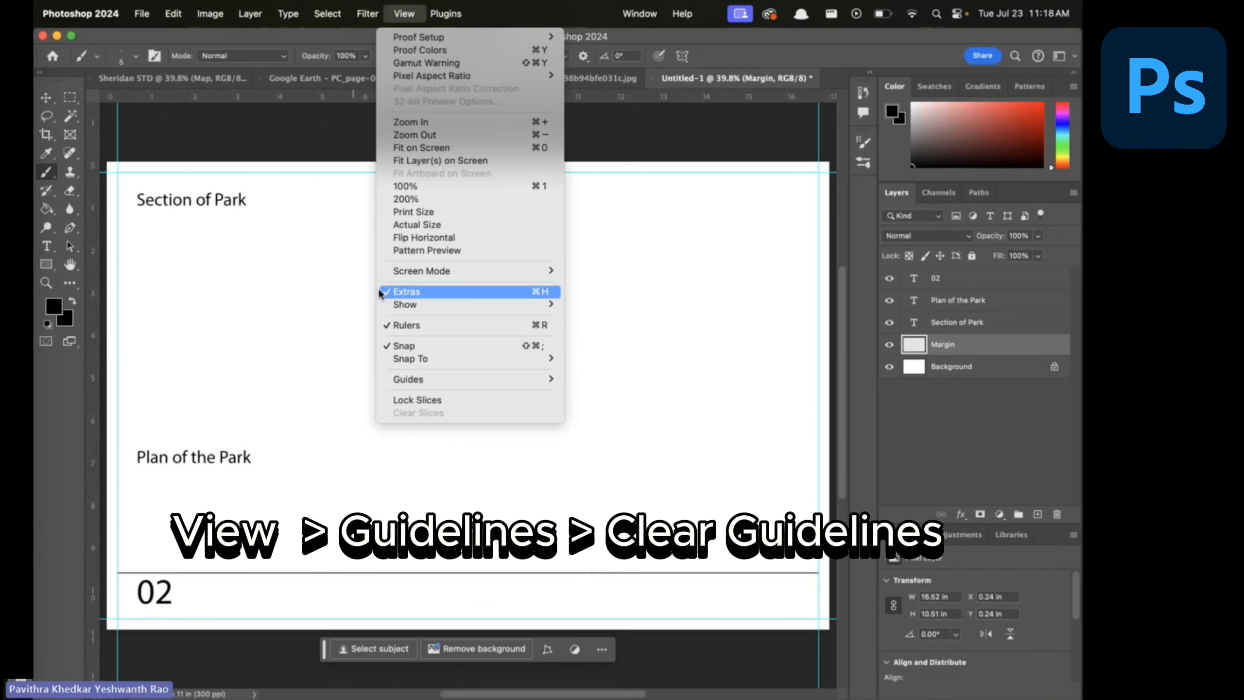
{"action": "mouse_move", "coordinate": [465, 380]}
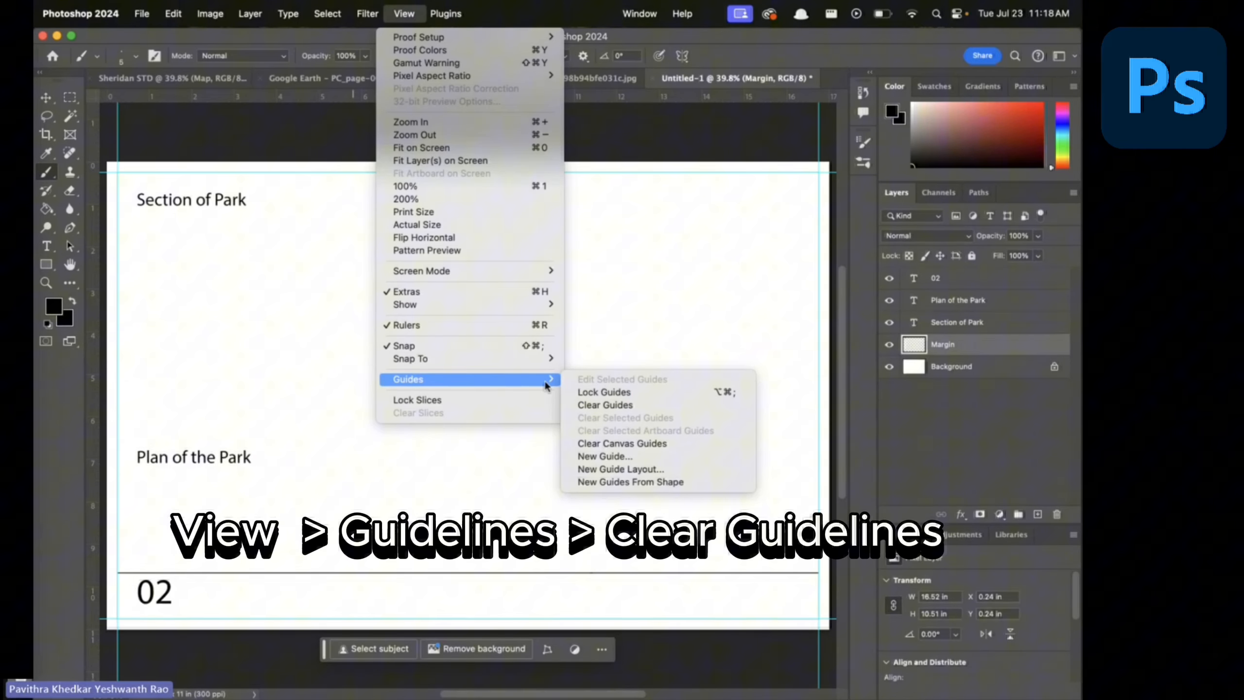
{"action": "left_click", "coordinate": [591, 406]}
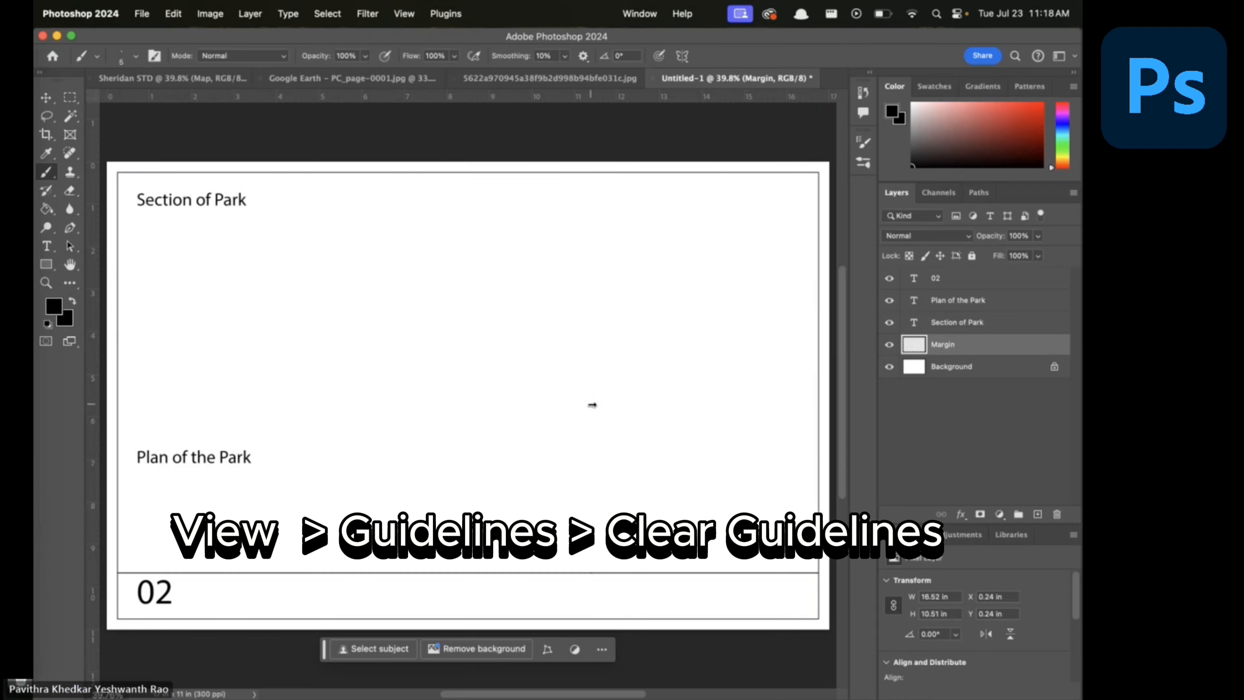
{"action": "key", "text": "super+z"}
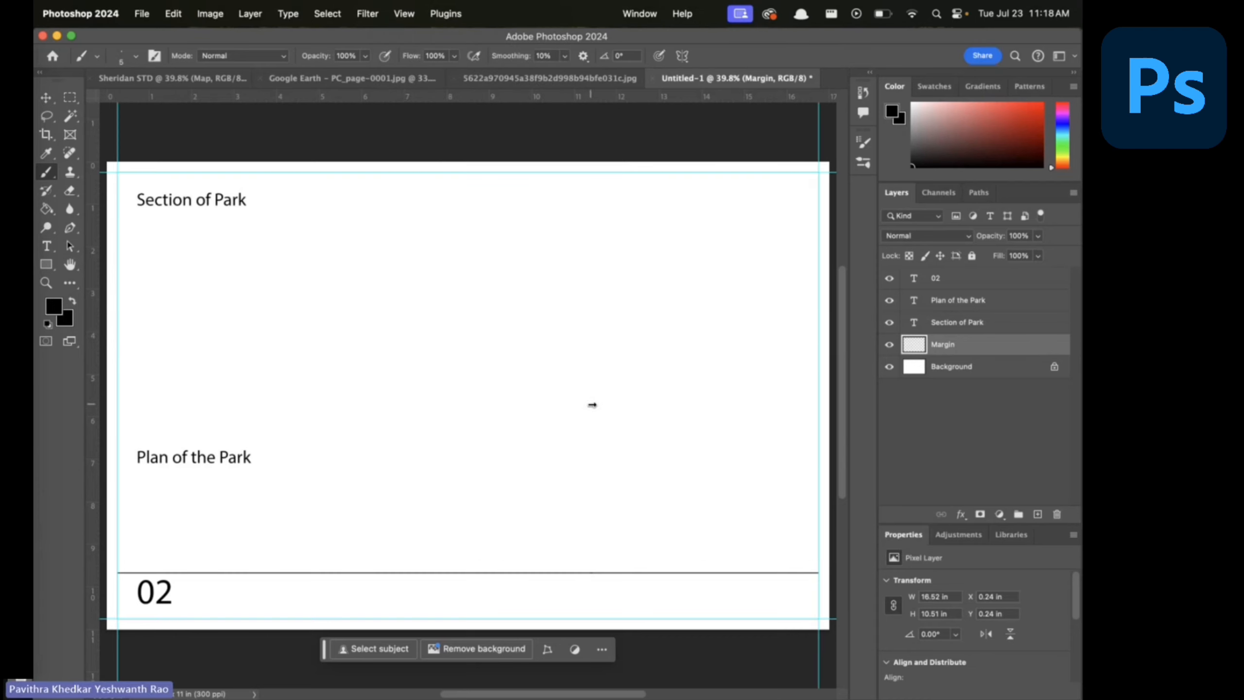
Move "02" slightly down and left within the footer strip, then deselect it
{"action": "key", "text": "v"}
{"action": "mouse_move", "coordinate": [165, 597]}
{"action": "left_mouse_down"}
{"action": "mouse_move", "coordinate": [144, 603]}
{"action": "mouse_move", "coordinate": [155, 604]}
{"action": "left_mouse_up"}
{"action": "left_click", "coordinate": [249, 512]}
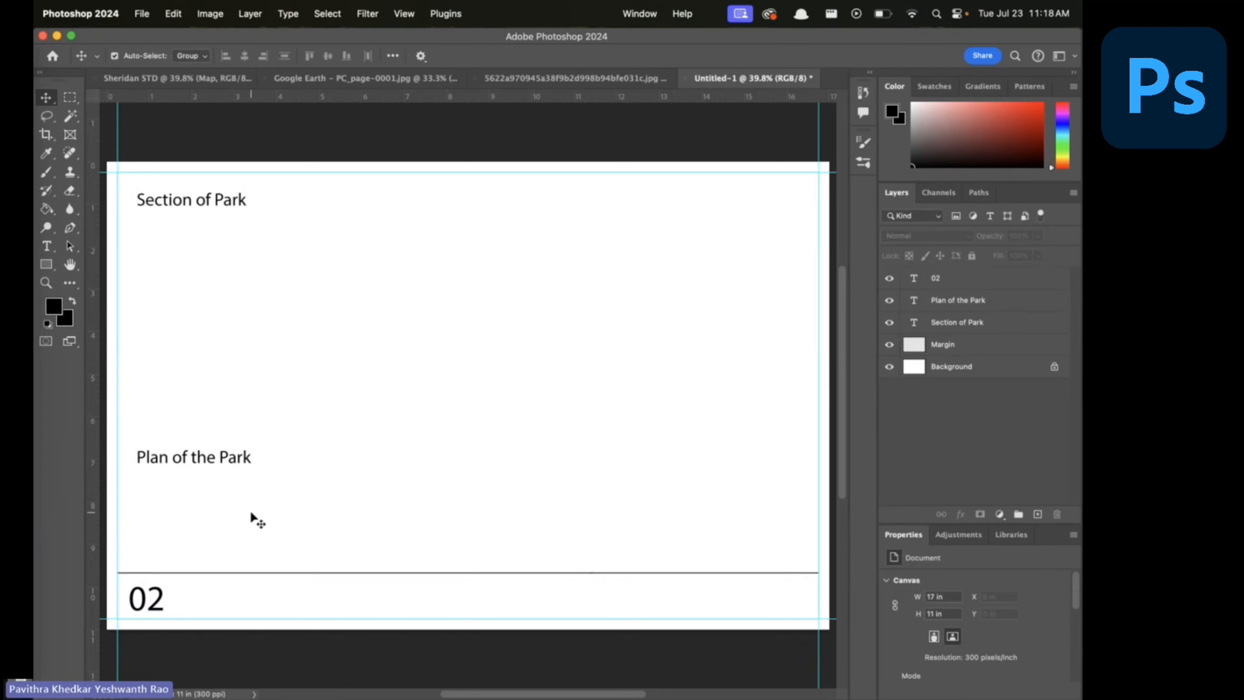
Copy the "Plan of the Park" title into the footer beside "02" and set the copy to 60 pt
{"action": "left_click", "coordinate": [230, 463]}
{"action": "left_click_drag", "start_coordinate": [233, 464], "coordinate": [312, 620]}
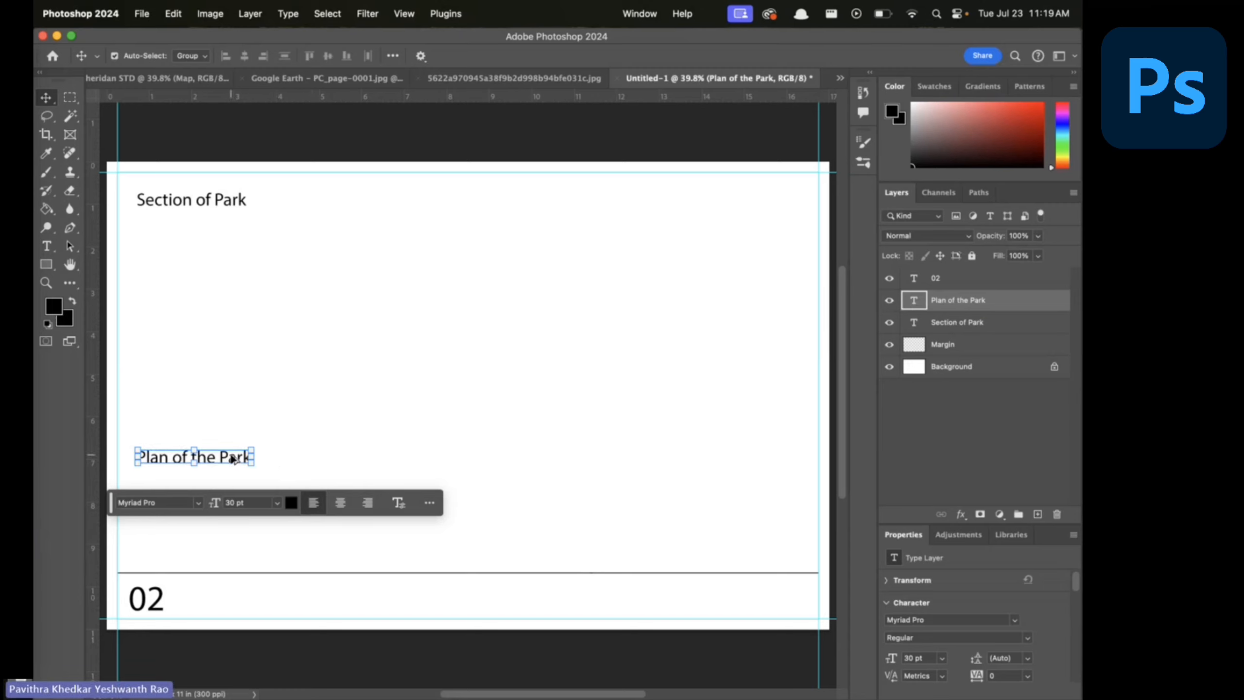
{"action": "left_click_drag", "start_coordinate": [233, 459], "coordinate": [290, 588]}
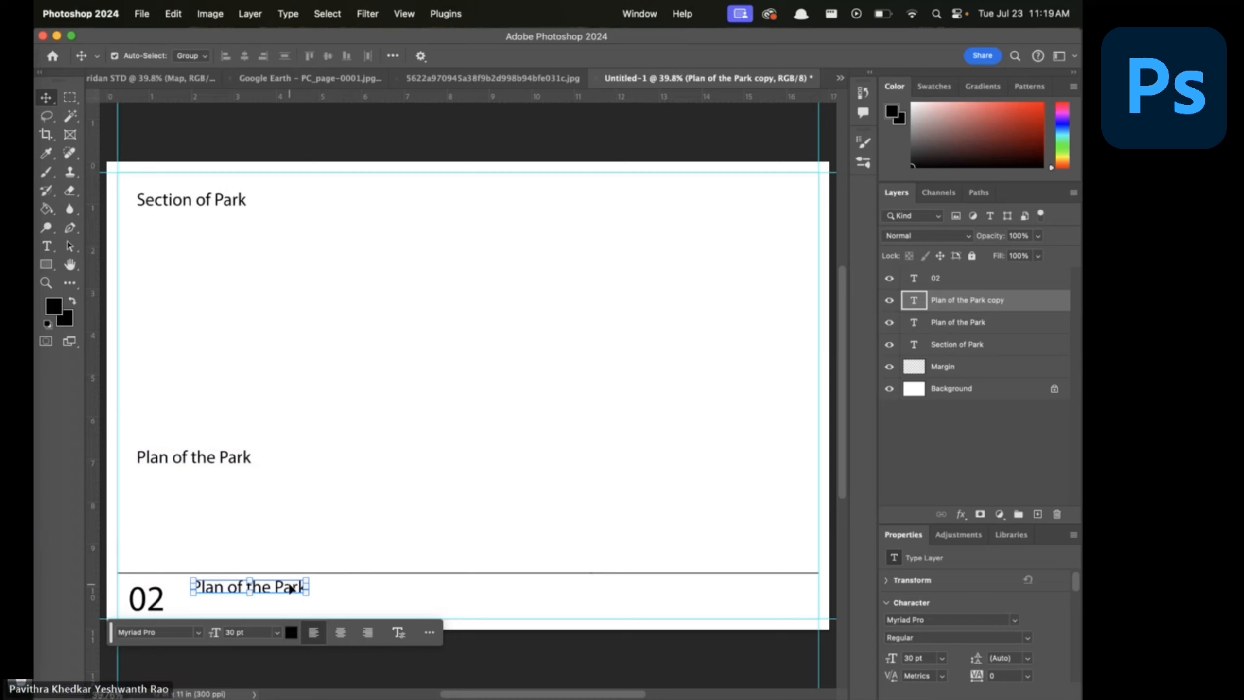
{"action": "double_click", "coordinate": [265, 593]}
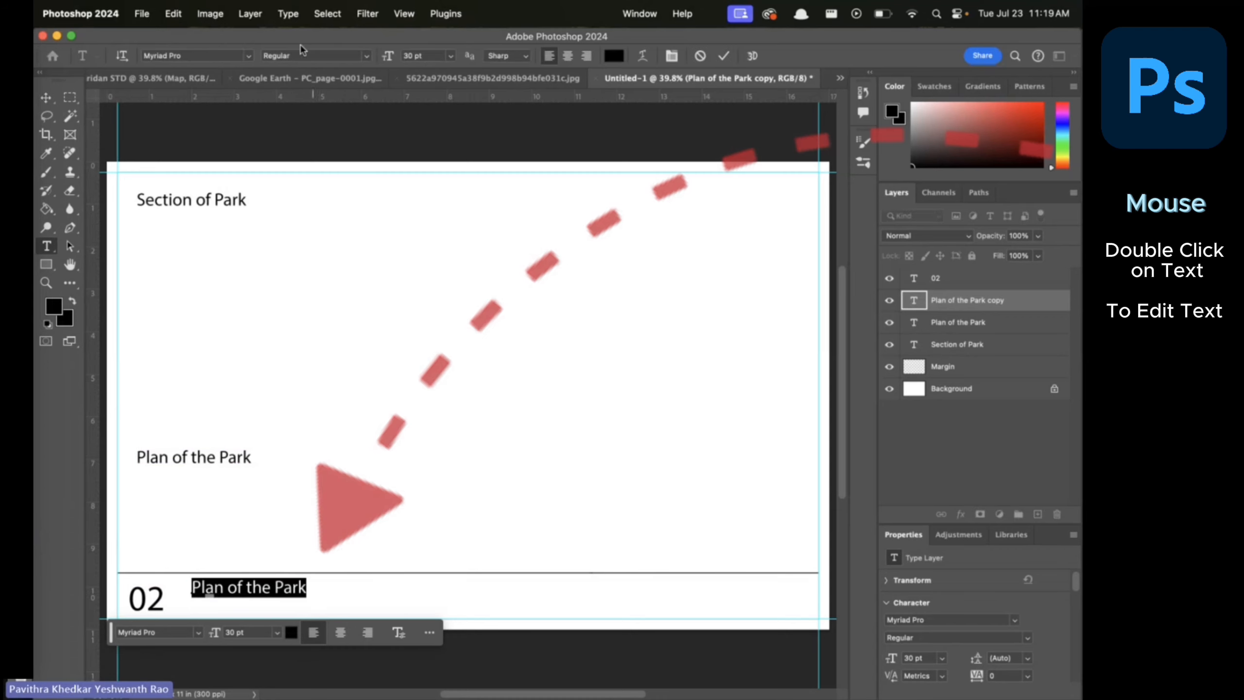
{"action": "left_click", "coordinate": [450, 56]}
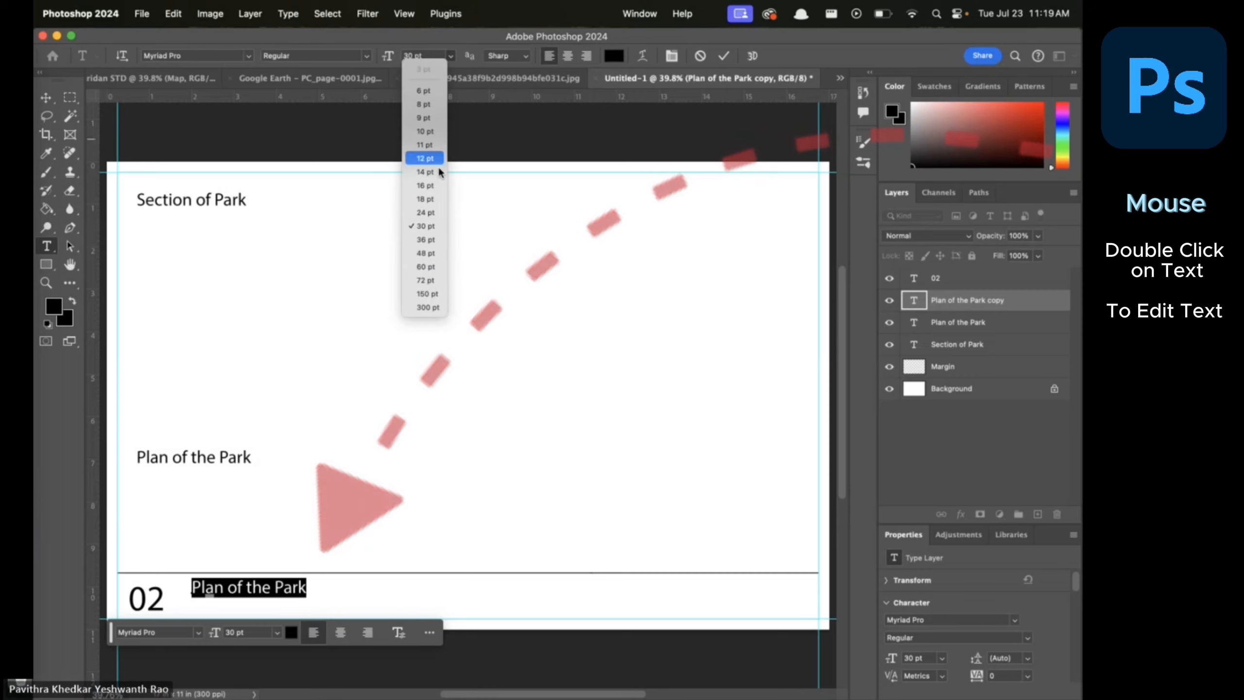
{"action": "left_click", "coordinate": [439, 274]}
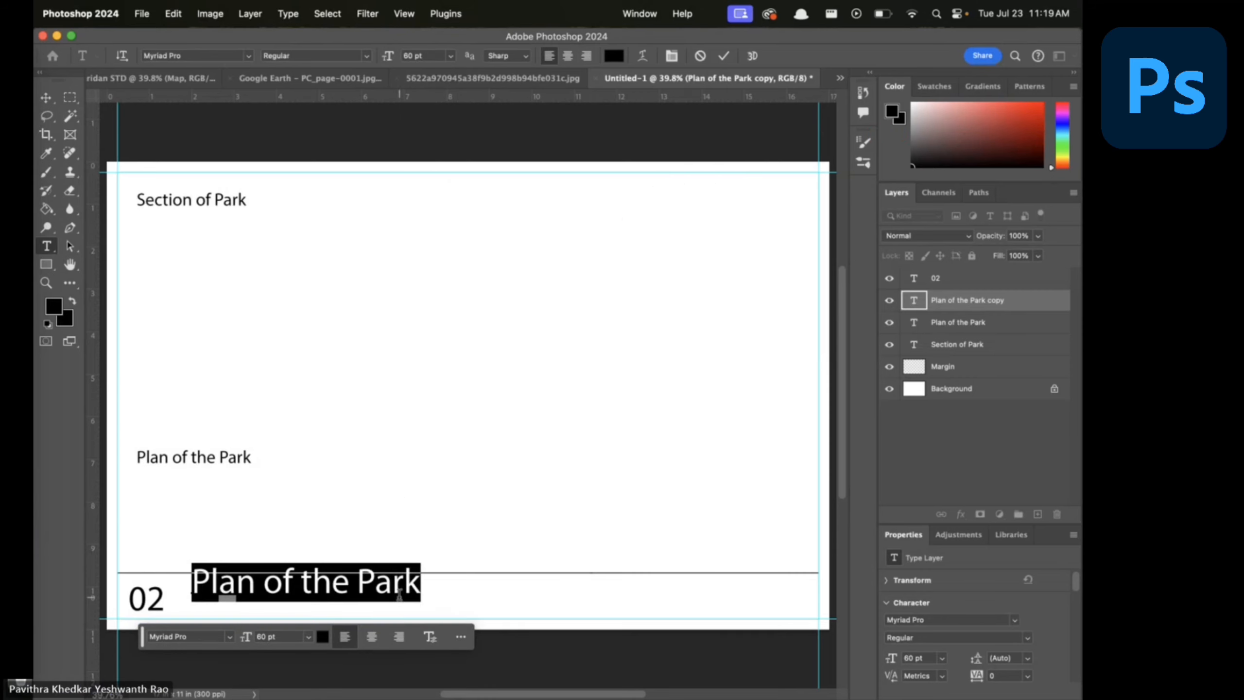
Move the enlarged footer title down below the dividing line, level with "02", and open its text for editing
{"action": "left_click", "coordinate": [46, 97]}
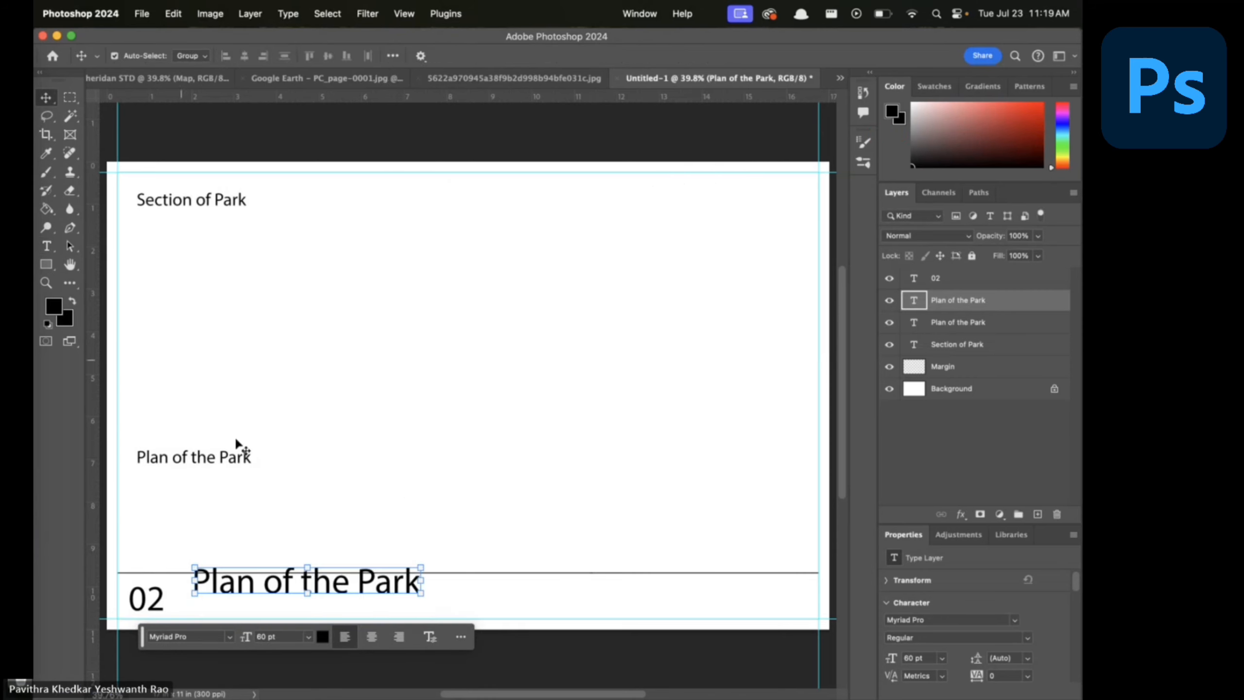
{"action": "left_click_drag", "start_coordinate": [367, 590], "coordinate": [373, 606]}
{"action": "double_click", "coordinate": [363, 596]}
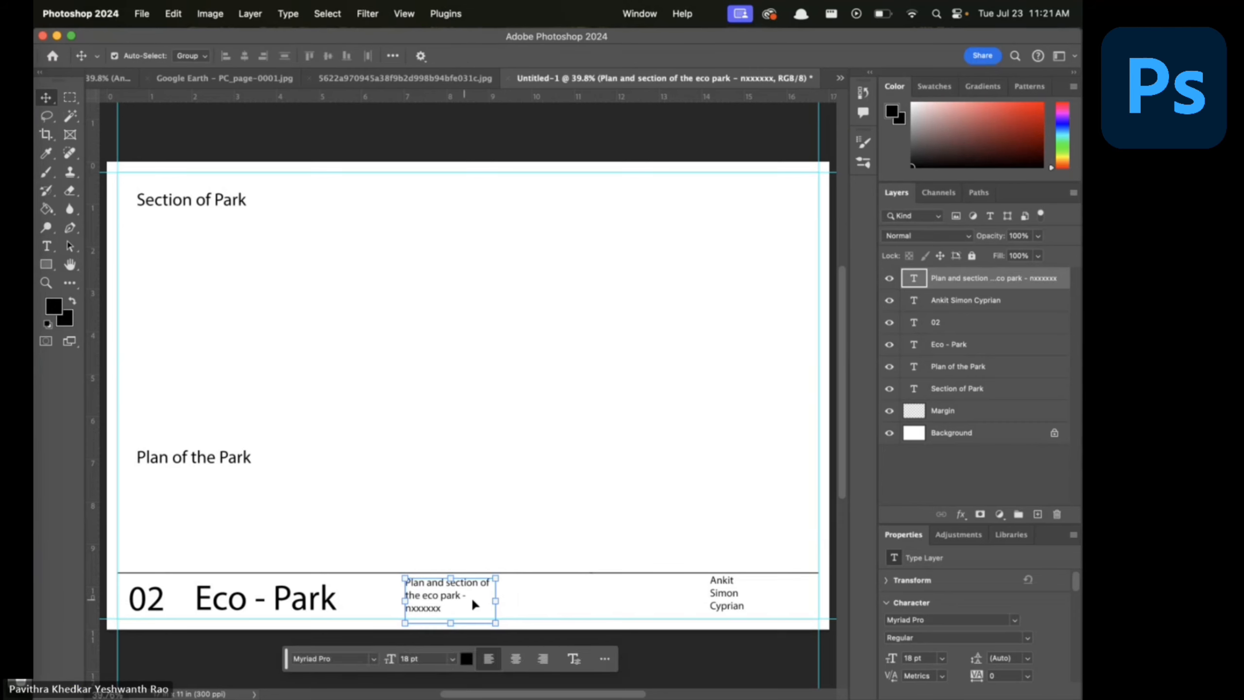
{"action": "left_click", "coordinate": [46, 97]}
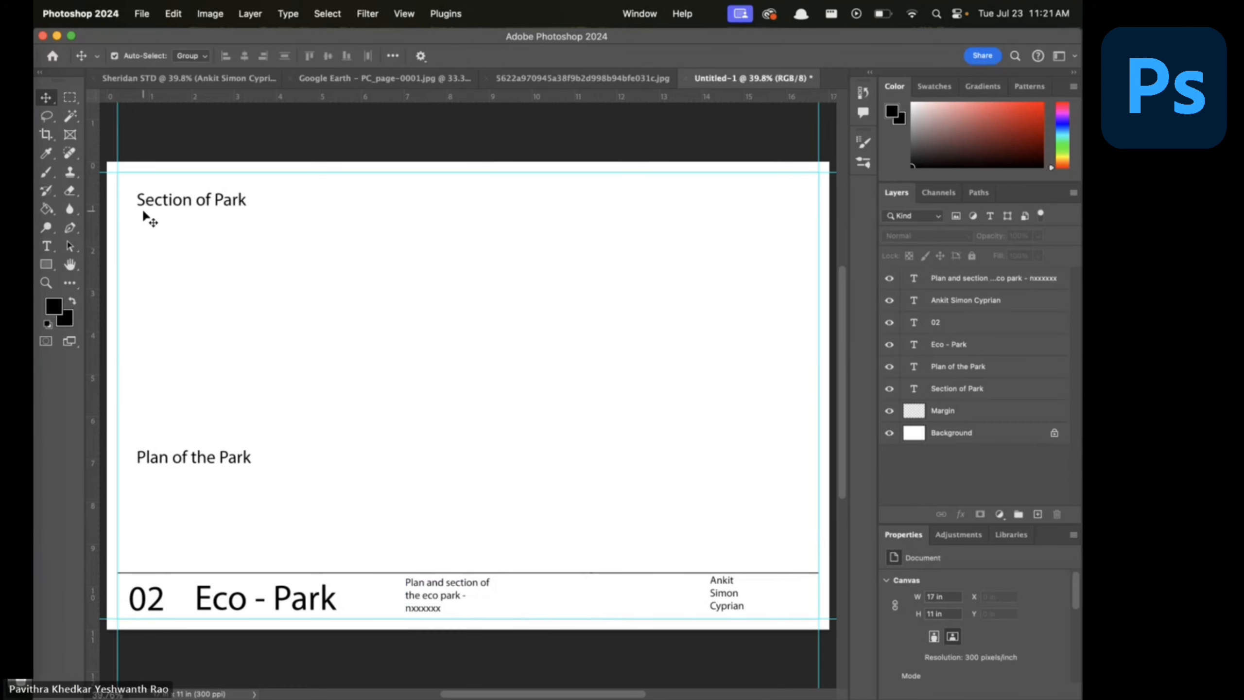
Switch to the open 5622a970945a38f9b2d998b94bfe031c.jpg document and examine its Lawn Detail section and the plan beneath it
{"action": "left_click", "coordinate": [142, 14]}
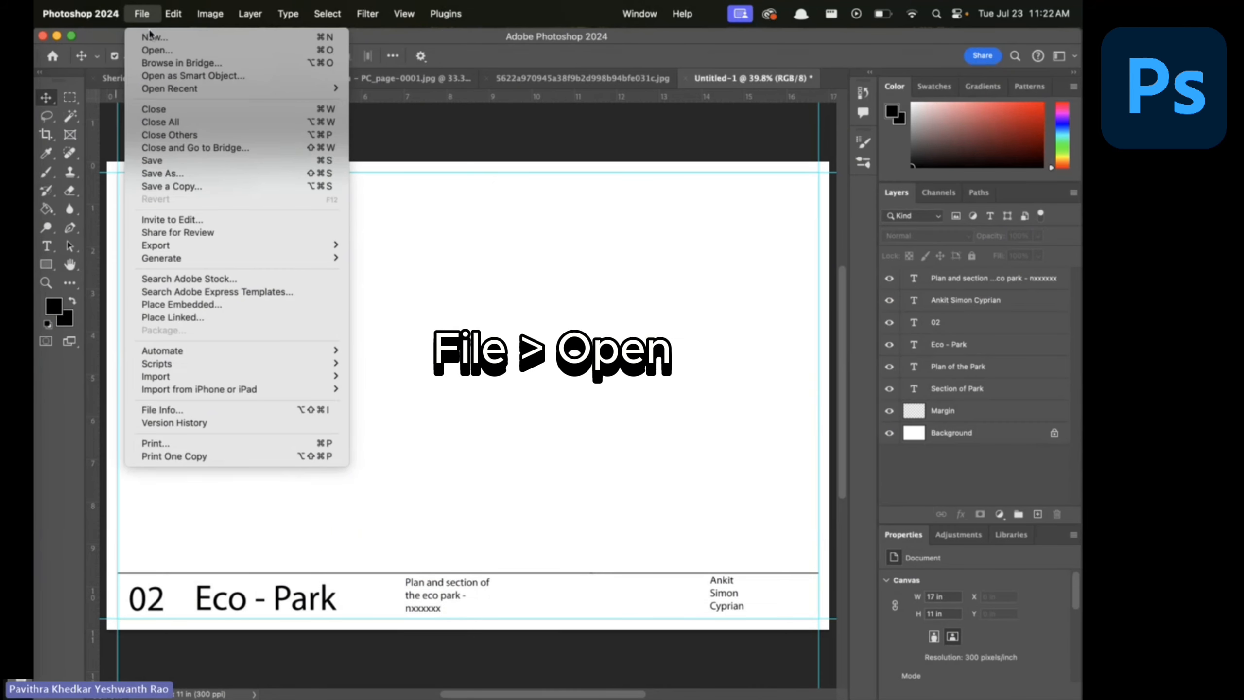
{"action": "left_click", "coordinate": [625, 77]}
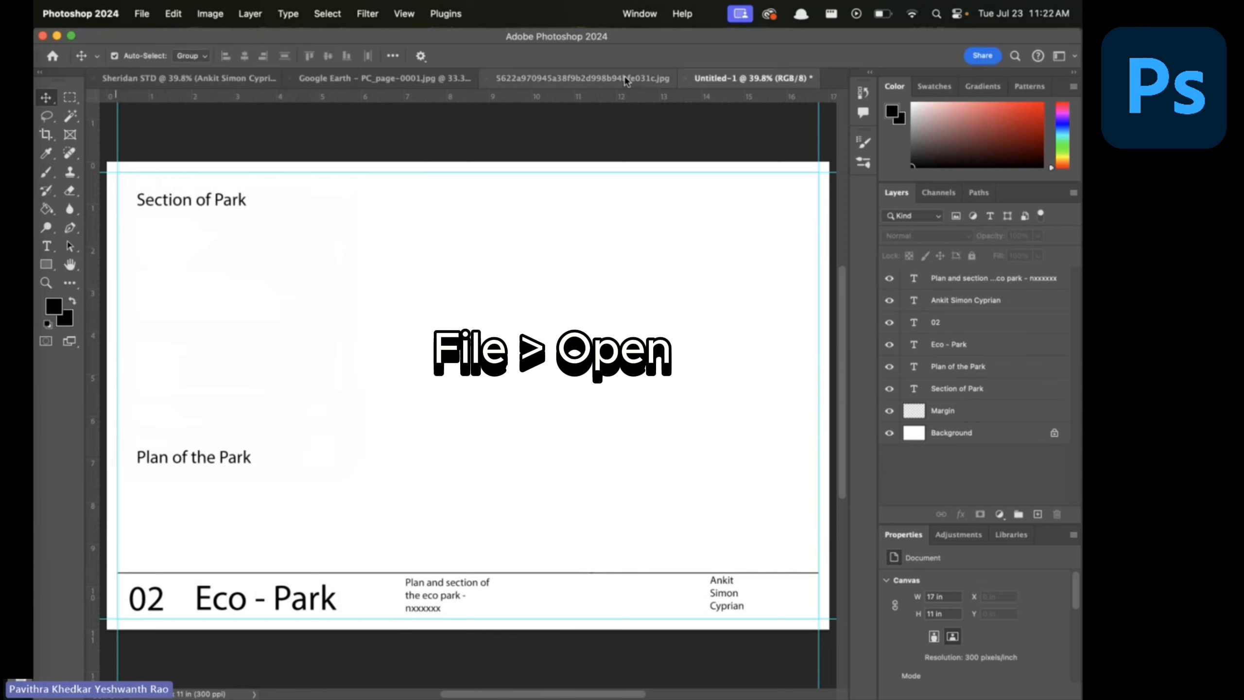
{"action": "left_click", "coordinate": [625, 77]}
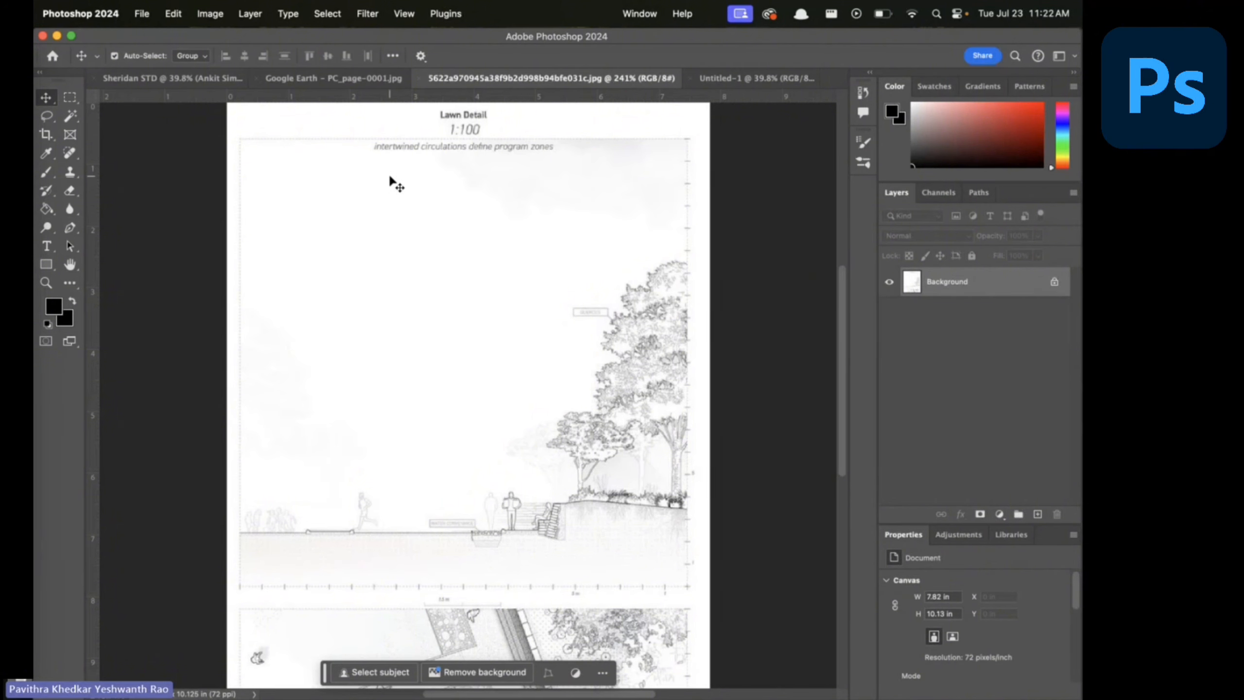
{"action": "scroll", "coordinate": [436, 366], "scroll_direction": "down", "scroll_amount": 3}
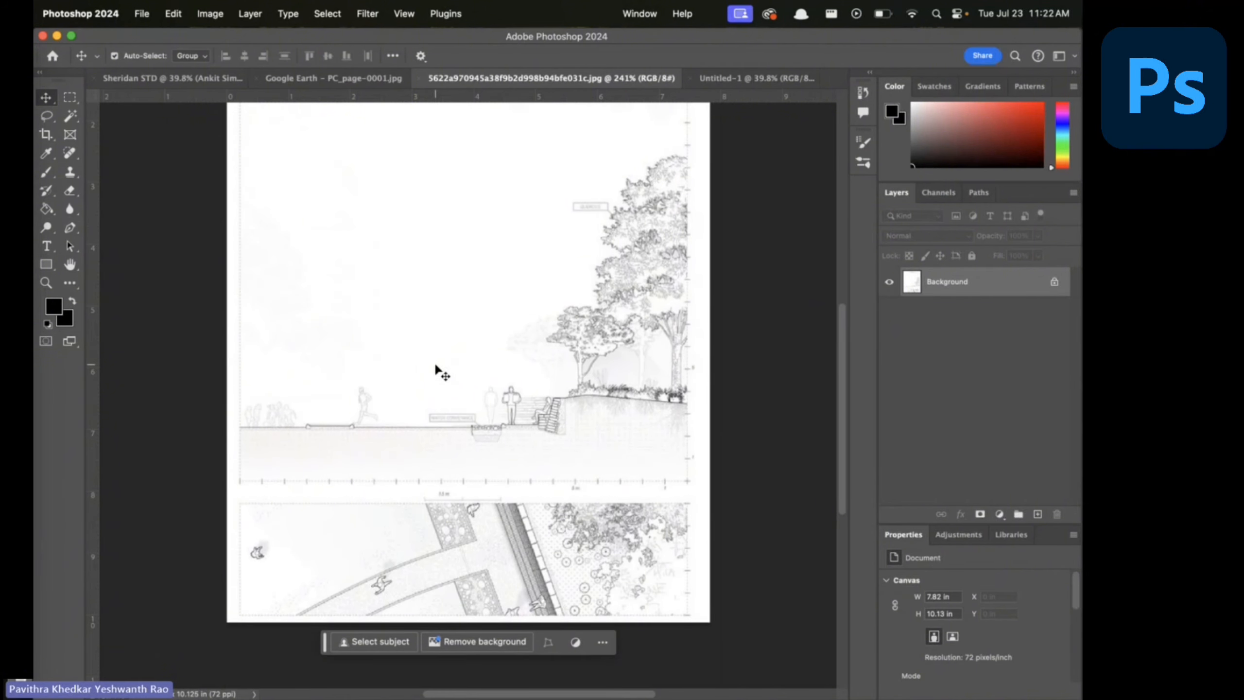
{"action": "scroll", "coordinate": [436, 366], "scroll_direction": "up", "scroll_amount": 4}
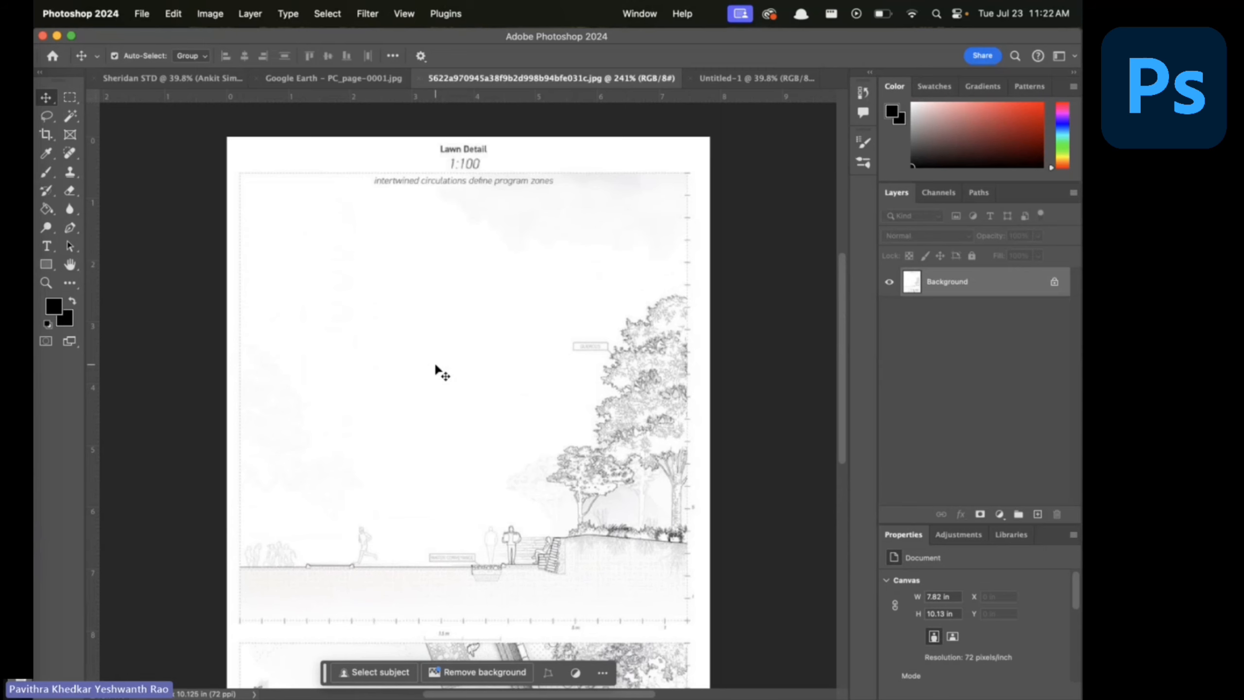
{"action": "scroll", "coordinate": [435, 366], "scroll_direction": "down", "scroll_amount": 2}
{"action": "scroll", "coordinate": [437, 366], "scroll_direction": "down", "scroll_amount": 1}
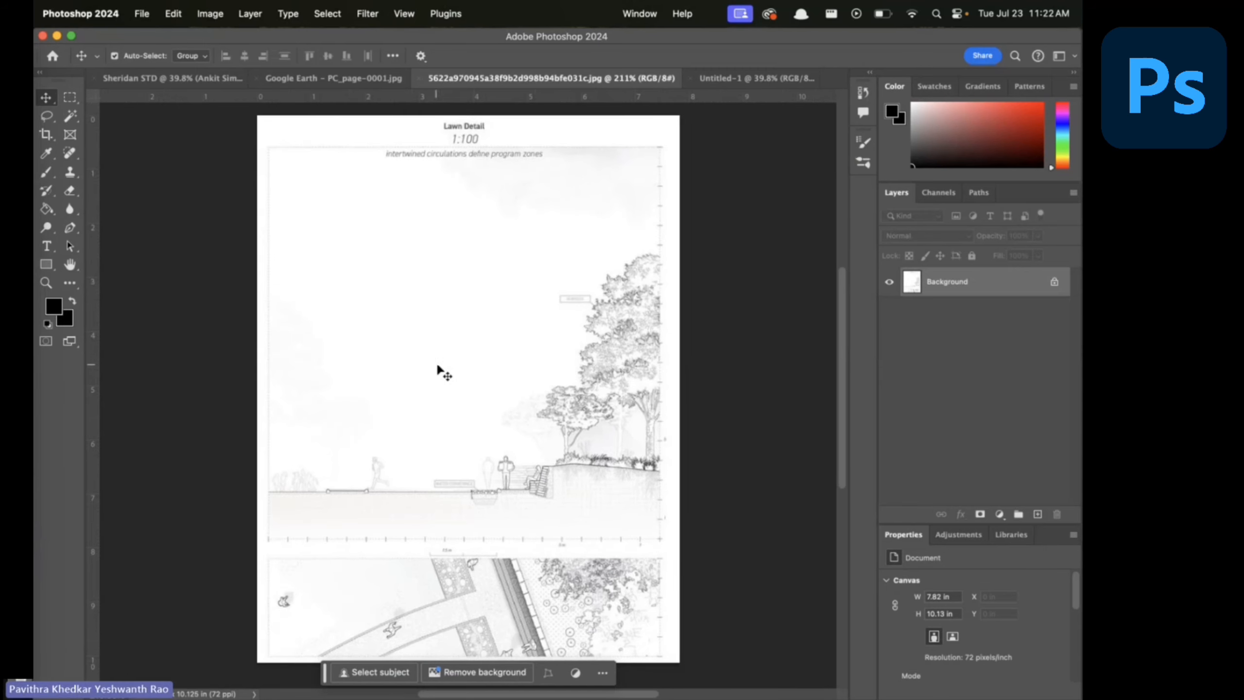
Duplicate the Lawn Detail image's Background layer and transfer the copy into the Untitled-1 sheet
{"action": "right_click", "coordinate": [954, 298]}
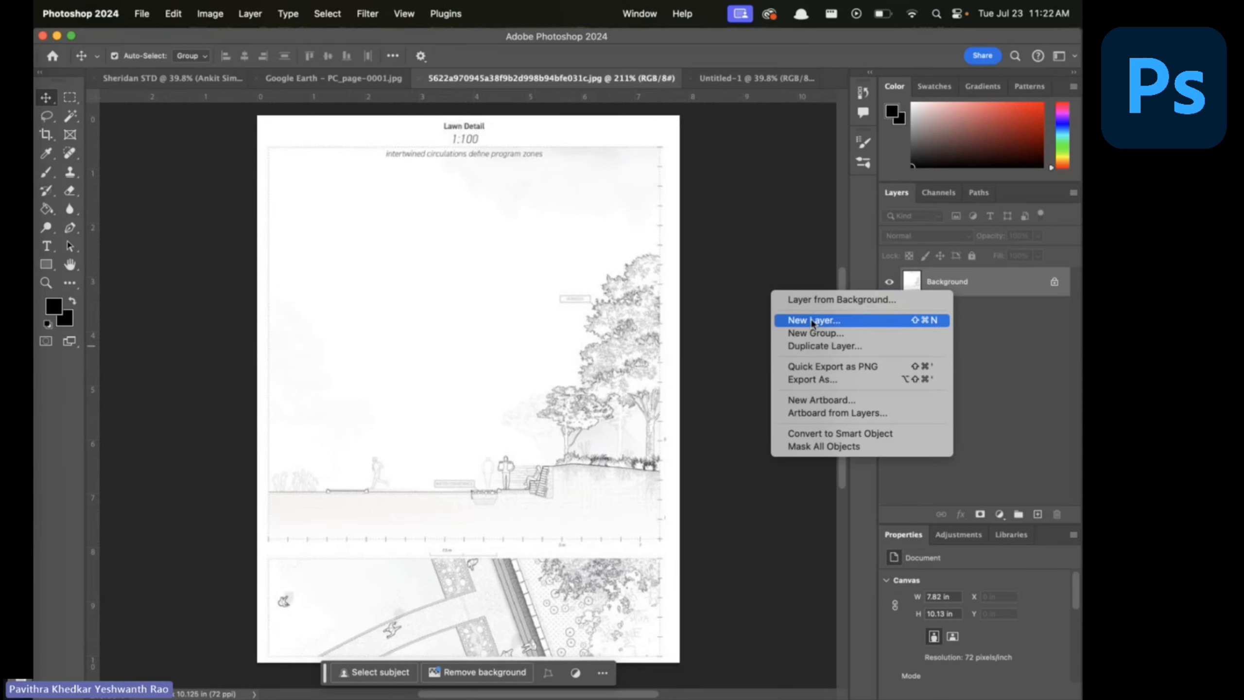
{"action": "left_click", "coordinate": [795, 344]}
{"action": "key", "text": "Return"}
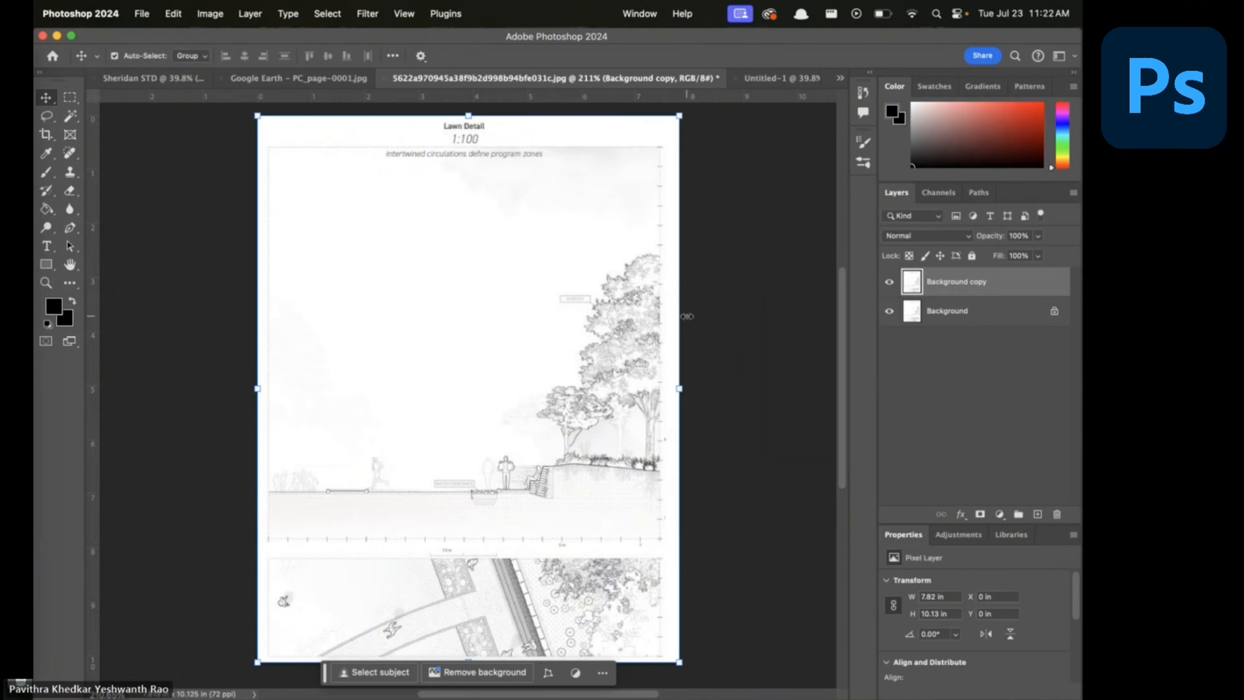
{"action": "left_click_drag", "start_coordinate": [472, 285], "coordinate": [176, 269]}
Scale the imported drawing to about 6.37 x 8.25 in and place it beside the section and plan titles
{"action": "left_click_drag", "start_coordinate": [215, 316], "coordinate": [508, 491]}
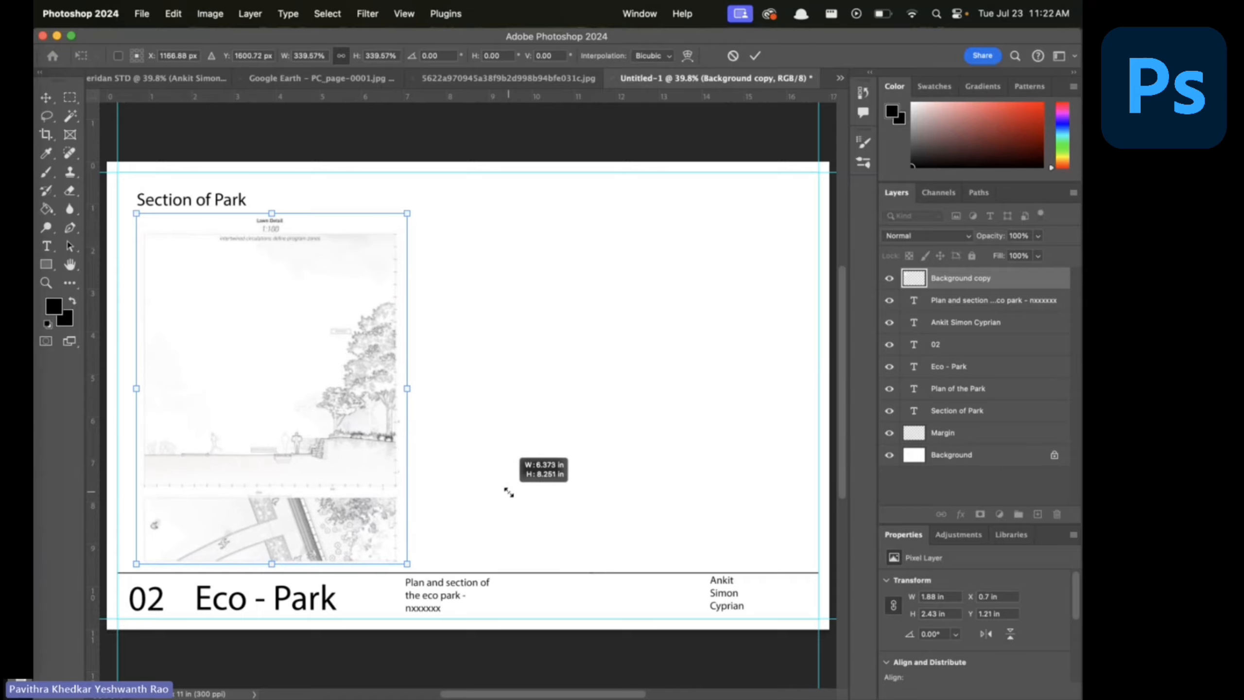
{"action": "left_click_drag", "start_coordinate": [256, 353], "coordinate": [431, 336]}
{"action": "key", "text": "Return"}
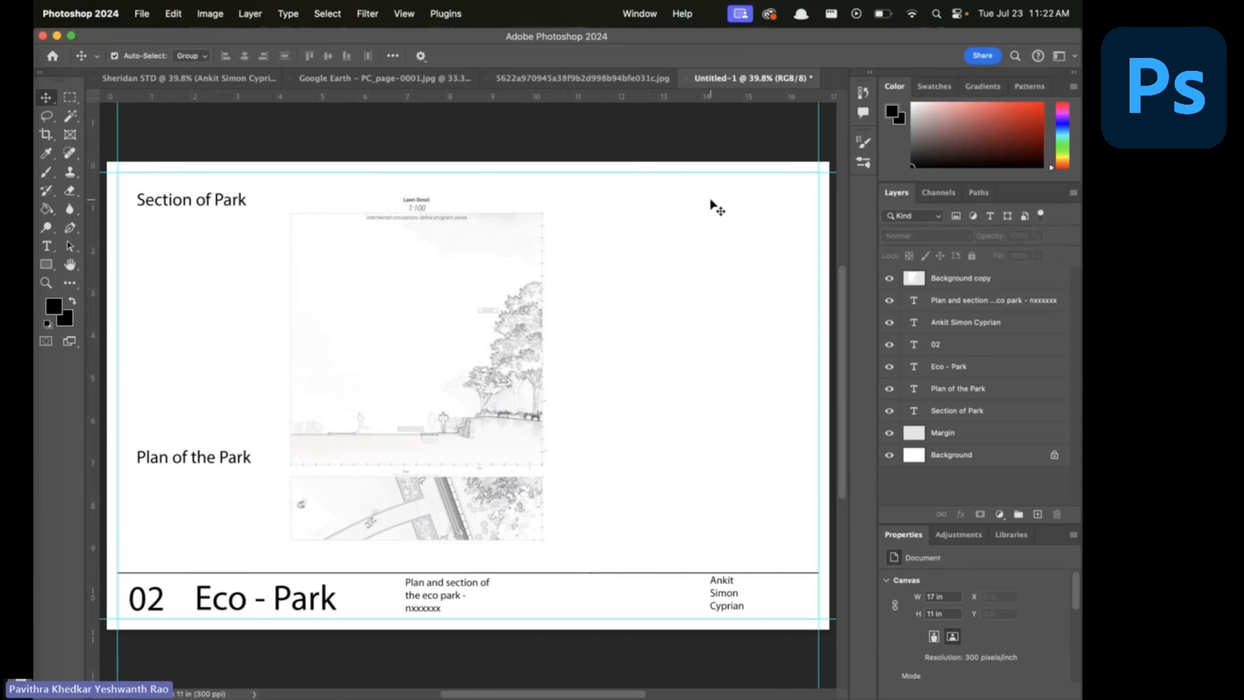
Select the upper section drawing with a rectangular marquee, copy it to its own layer and name that layer "Section"
{"action": "key", "text": "m"}
{"action": "left_click_drag", "start_coordinate": [284, 197], "coordinate": [566, 472]}
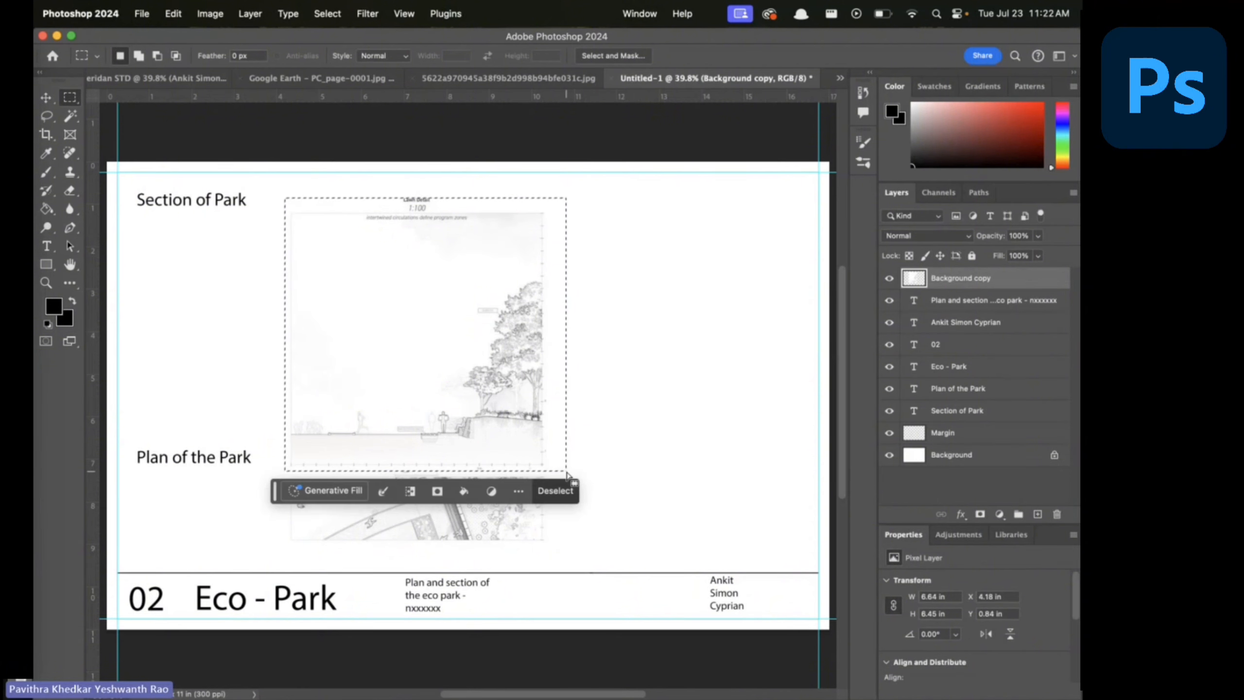
{"action": "right_click", "coordinate": [484, 341]}
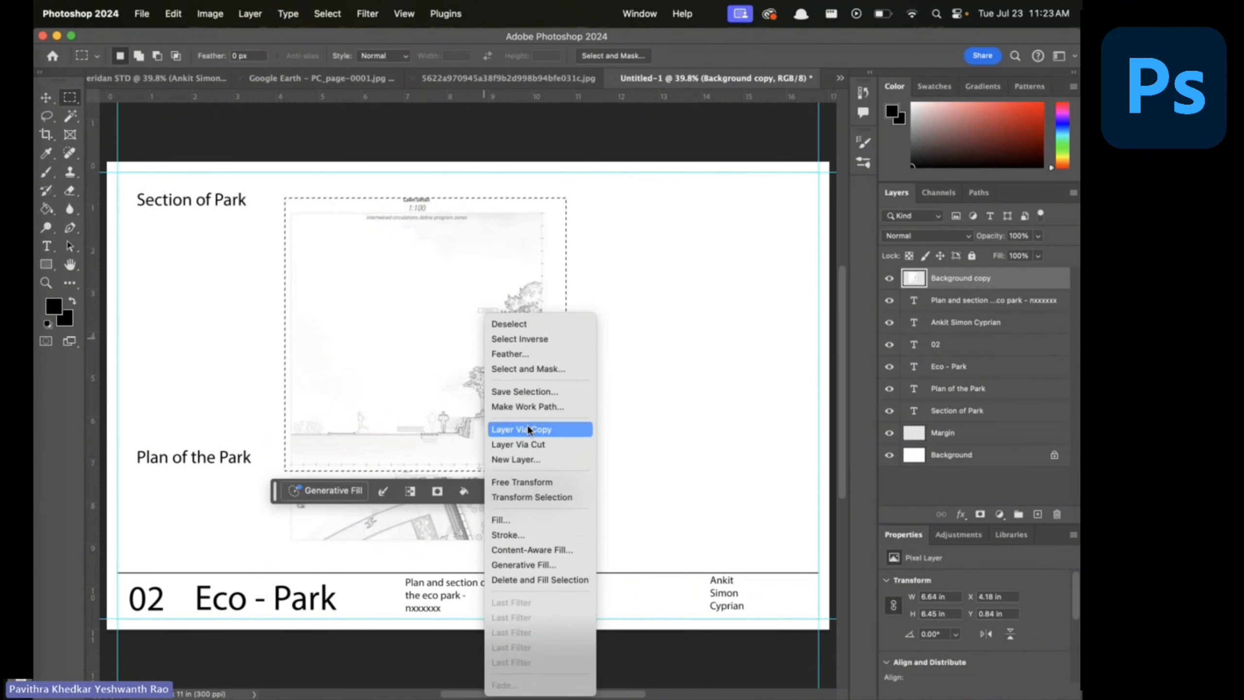
{"action": "left_click", "coordinate": [429, 324]}
{"action": "right_click", "coordinate": [428, 324]}
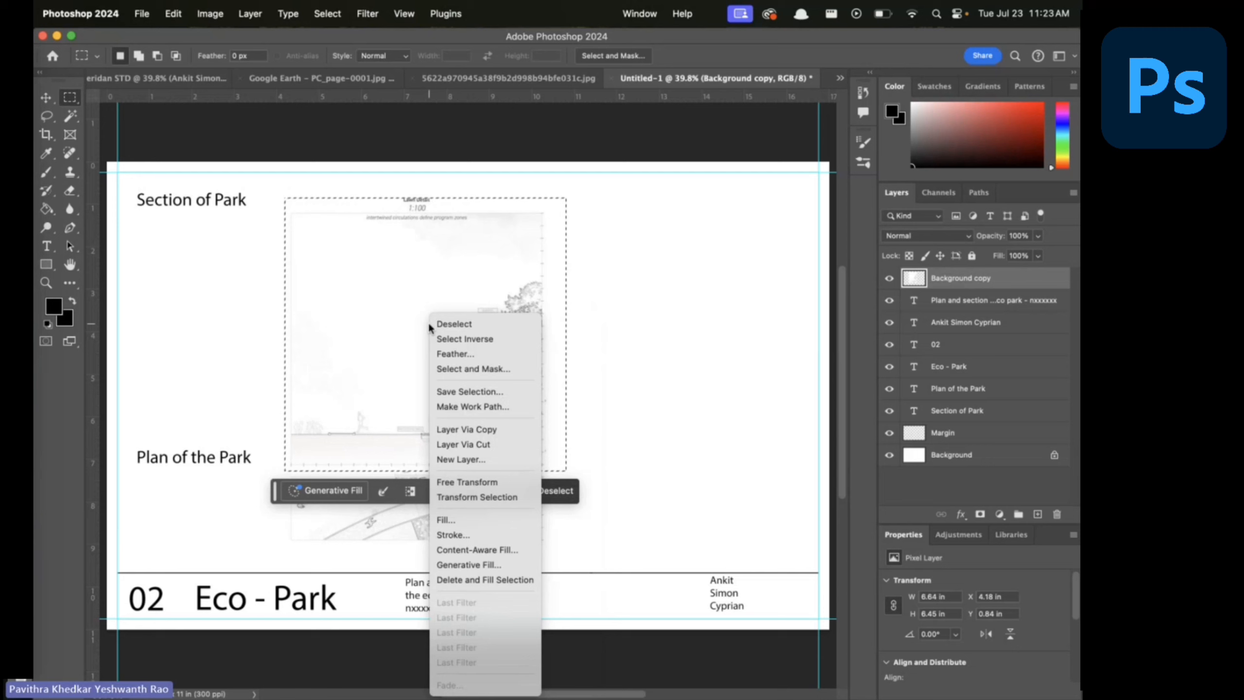
{"action": "left_click", "coordinate": [481, 430]}
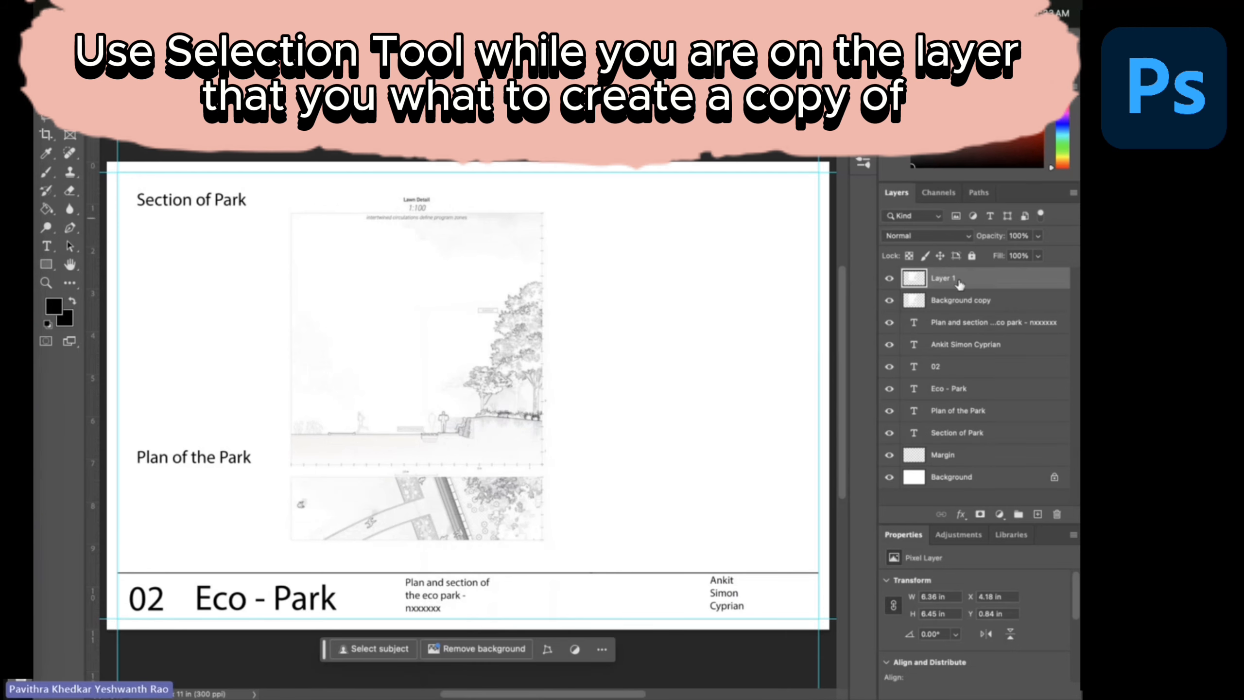
{"action": "type", "text": "Section"}
Select the plan strip on the Background copy layer with a rectangular marquee and copy it to a new layer
{"action": "left_click", "coordinate": [955, 306]}
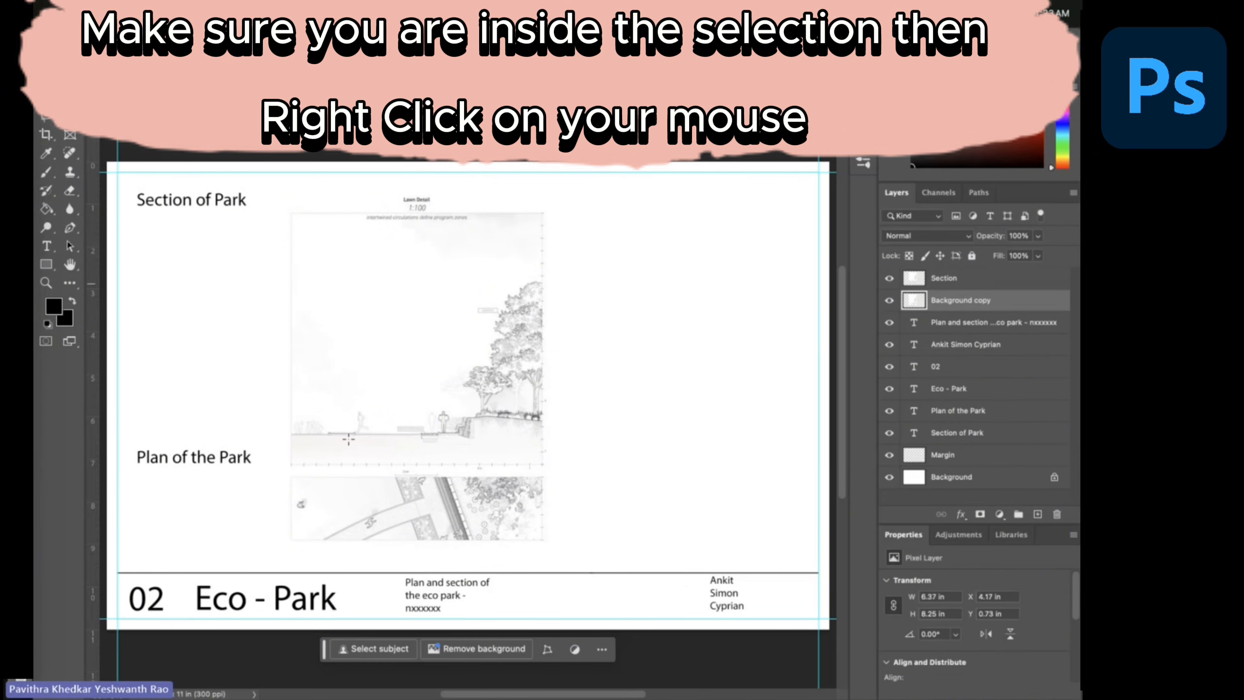
{"action": "left_click_drag", "start_coordinate": [290, 474], "coordinate": [547, 545]}
{"action": "right_click", "coordinate": [497, 511]}
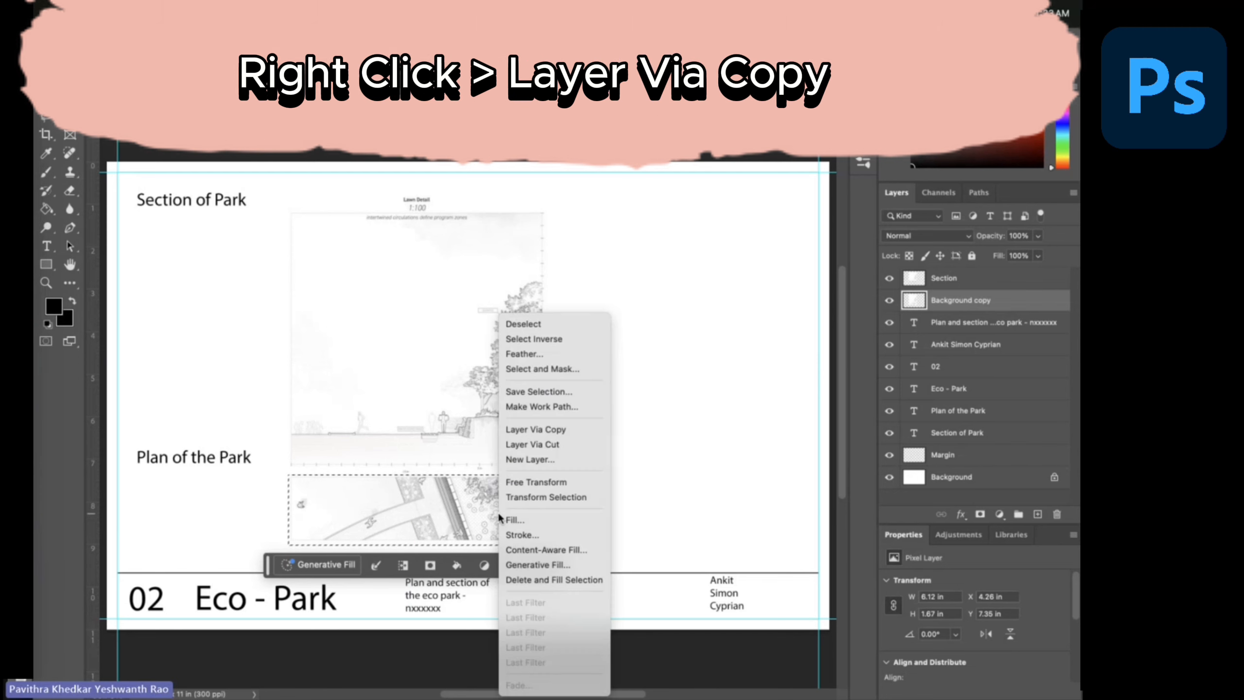
{"action": "left_click", "coordinate": [542, 428]}
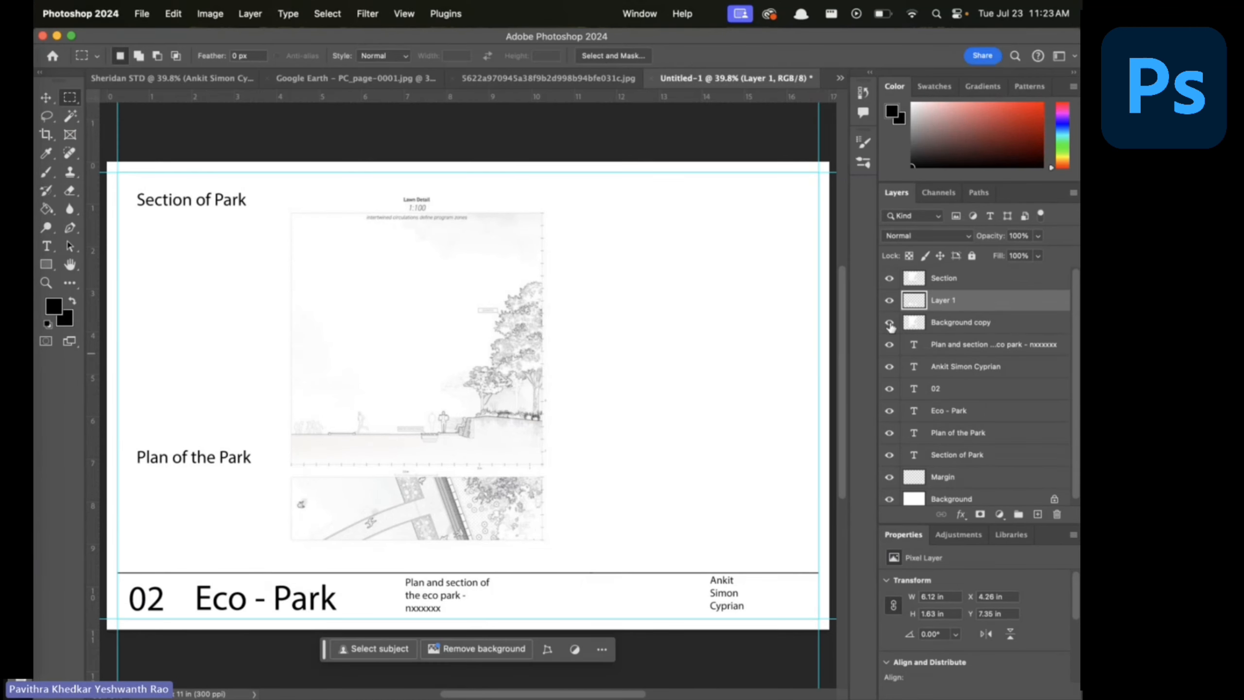
Hide the Background copy layer and rename the copied plan strip's layer "Plan"
{"action": "left_click", "coordinate": [889, 322]}
{"action": "left_click", "coordinate": [944, 281]}
{"action": "left_click", "coordinate": [941, 299], "text": "shift"}
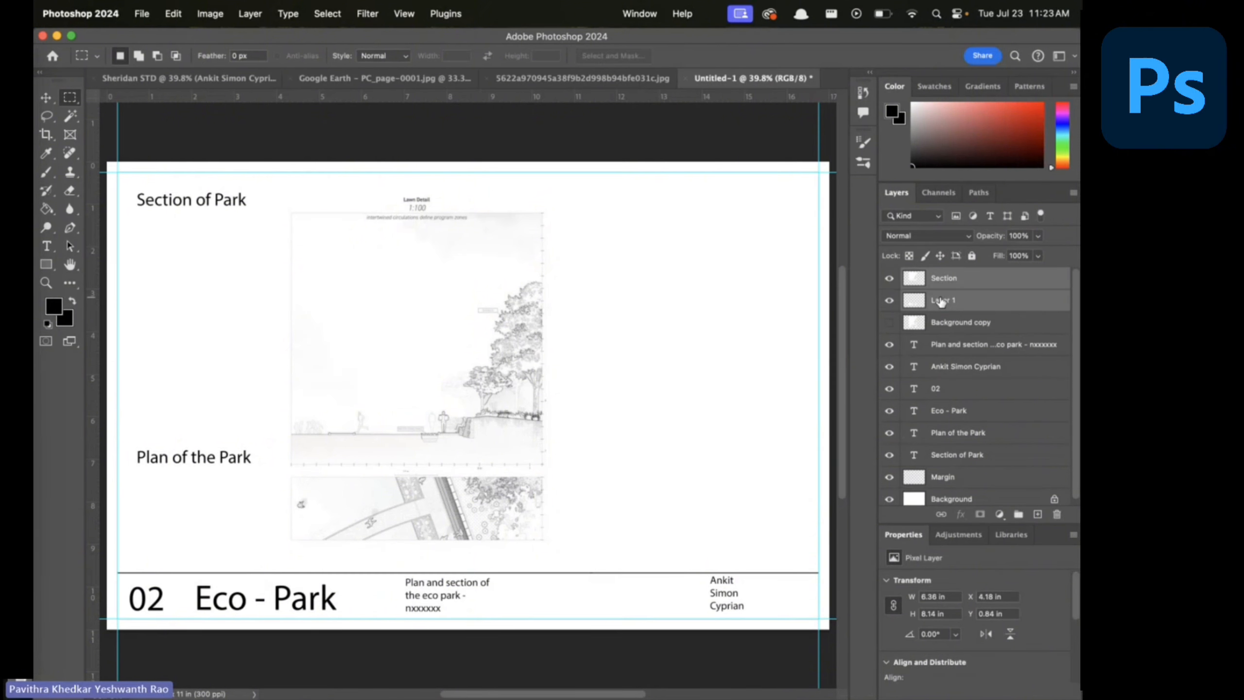
{"action": "double_click", "coordinate": [940, 299]}
{"action": "type", "text": "Plan"}
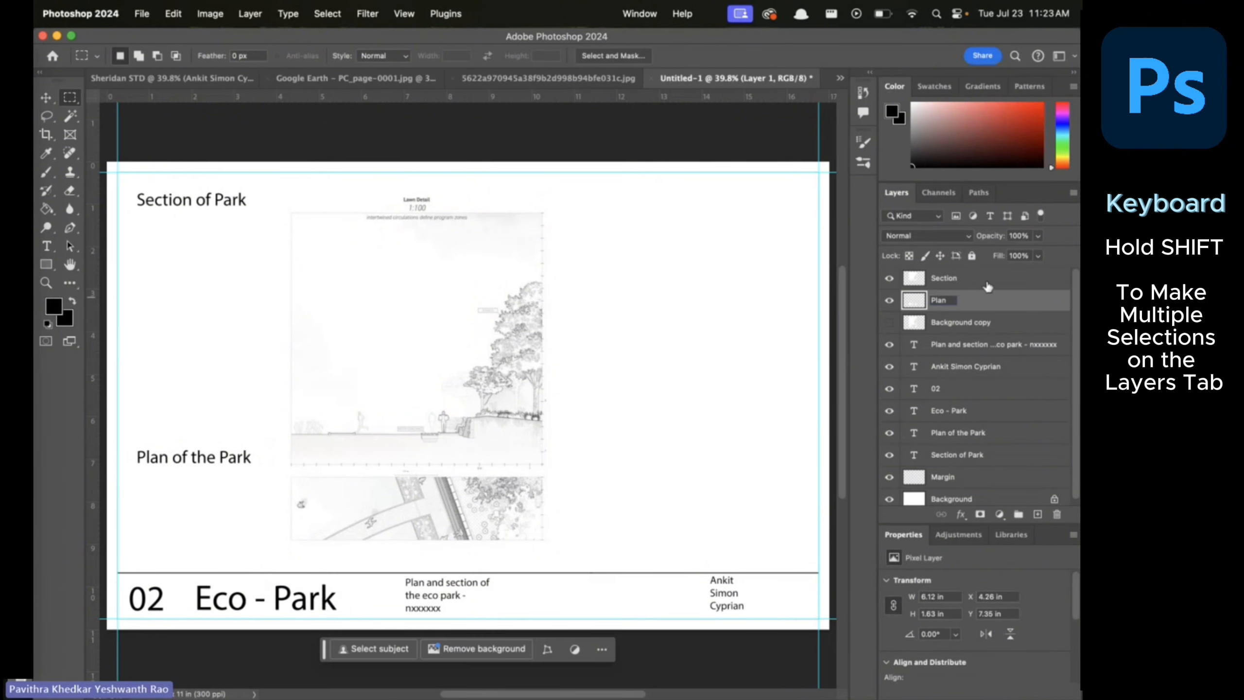
{"action": "key", "text": "Return"}
Select the Section and Plan layers together and move both drawings against the sheet's left margin
{"action": "left_click", "coordinate": [985, 287]}
{"action": "left_click", "coordinate": [982, 301], "text": "shift"}
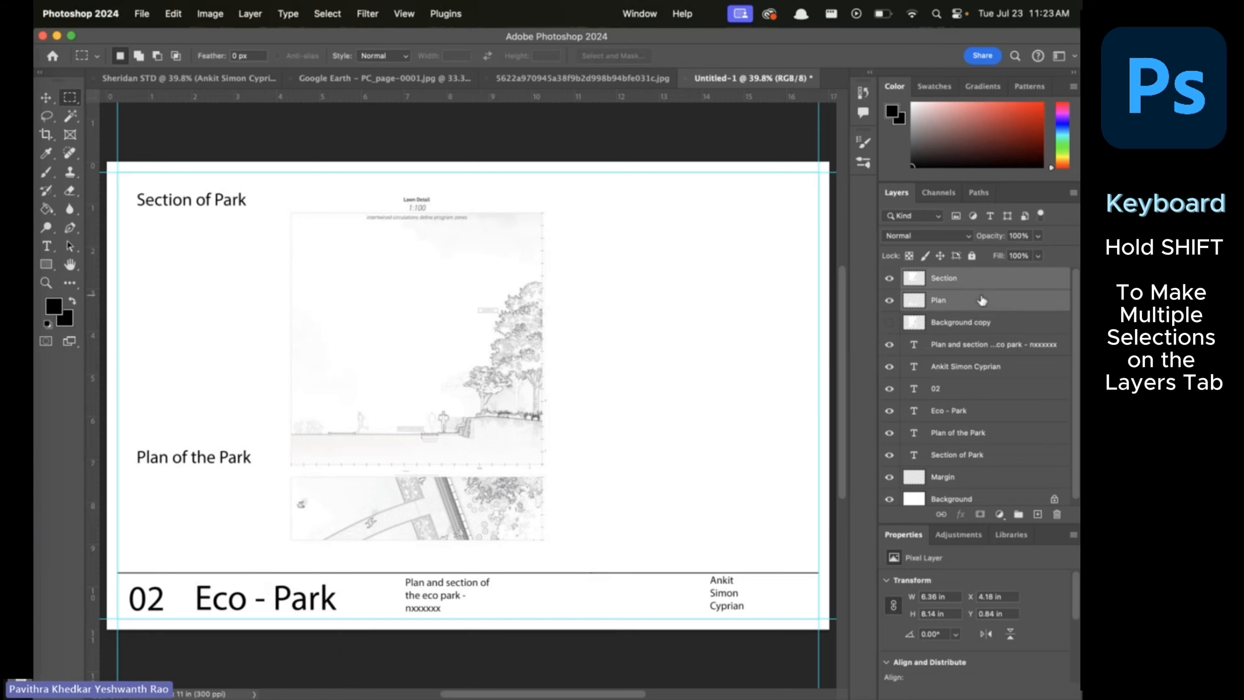
{"action": "left_click", "coordinate": [46, 98]}
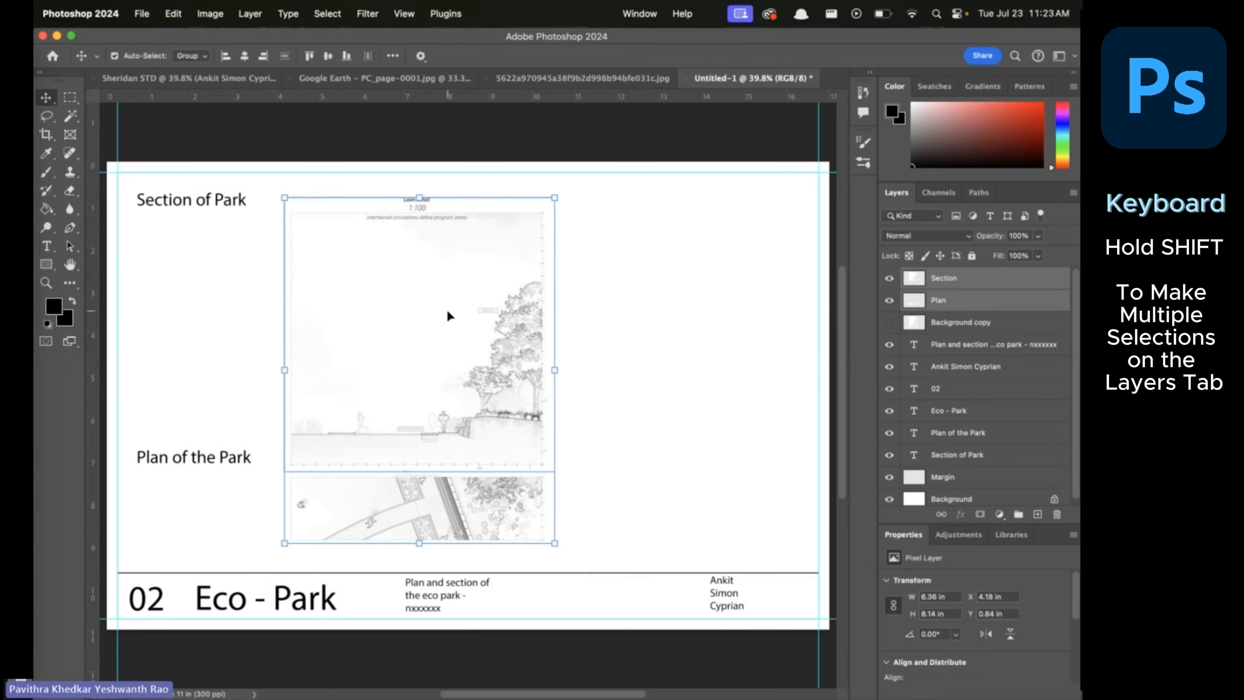
{"action": "left_click_drag", "start_coordinate": [446, 308], "coordinate": [292, 297]}
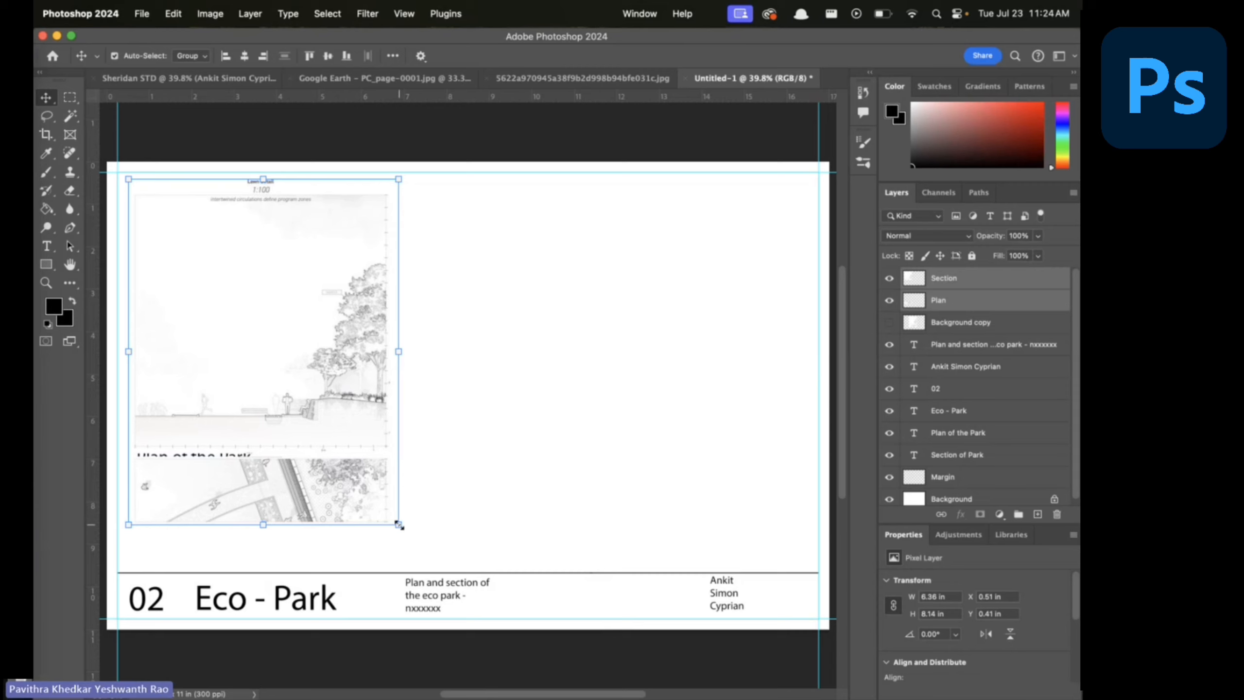
Move the plan drawing down to just above the footer line, its title directly above it, and the section drawing slightly down
{"action": "left_click_drag", "start_coordinate": [308, 508], "coordinate": [308, 552]}
{"action": "left_click_drag", "start_coordinate": [241, 462], "coordinate": [244, 485]}
{"action": "left_click_drag", "start_coordinate": [345, 510], "coordinate": [344, 505]}
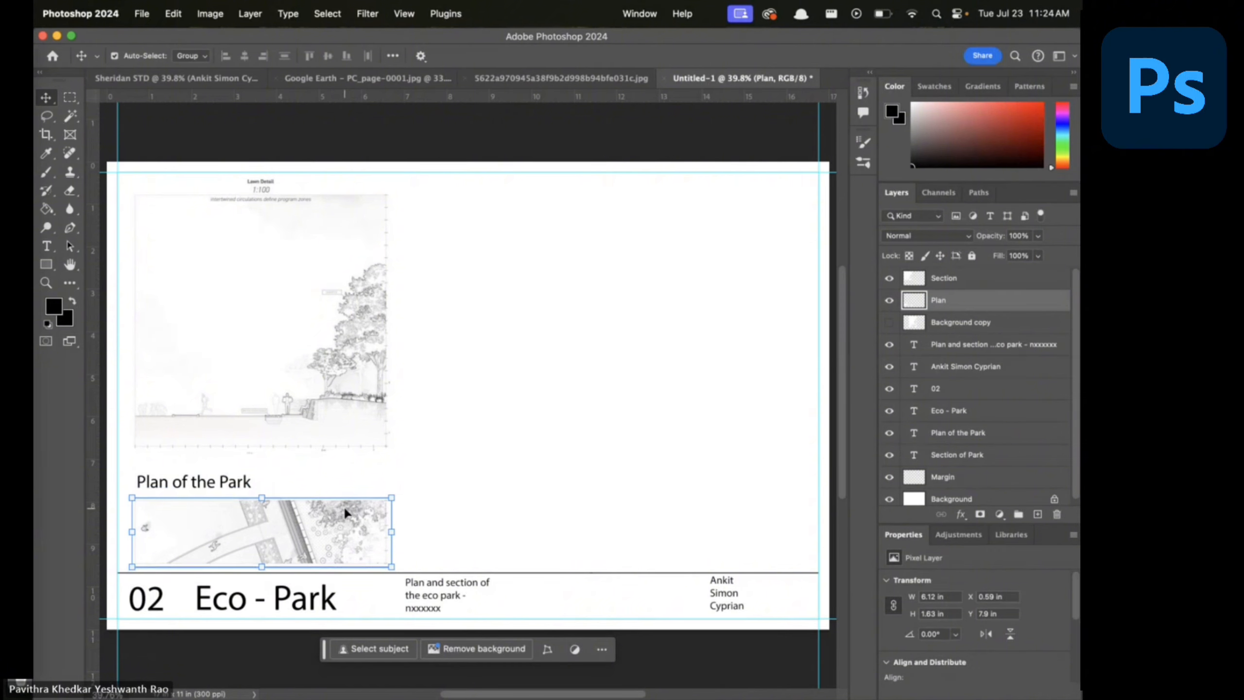
{"action": "left_click_drag", "start_coordinate": [324, 290], "coordinate": [323, 312]}
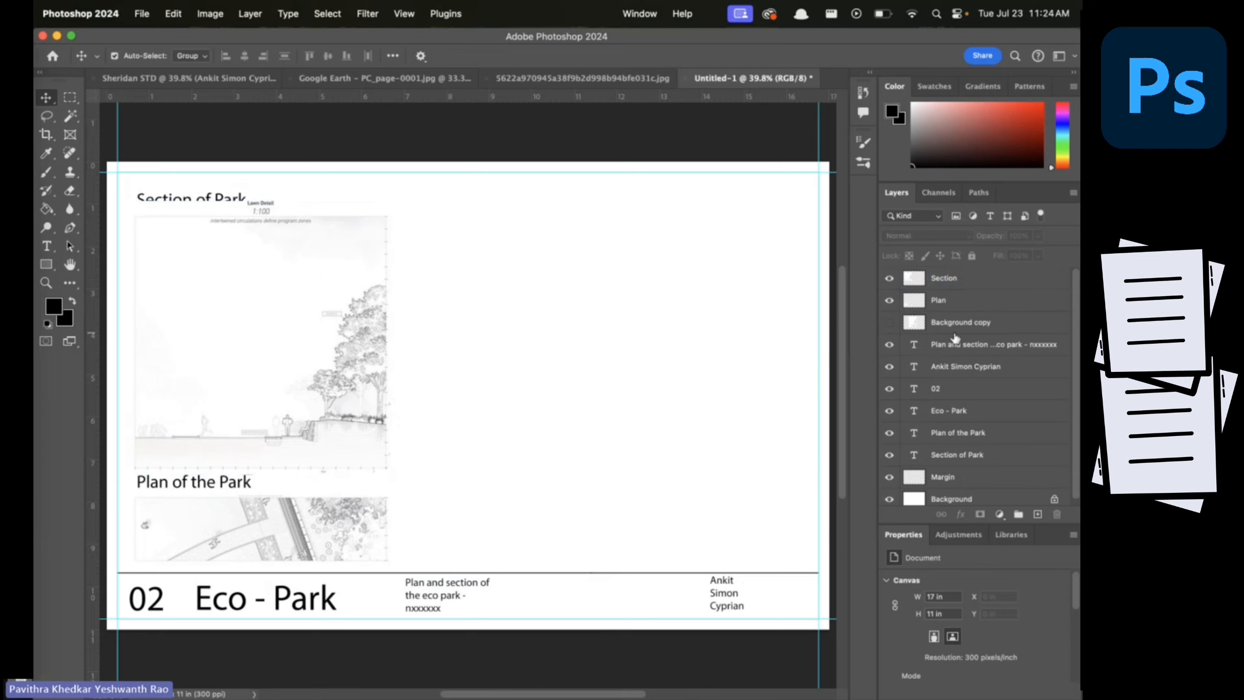
Move the "Plan of the Park" and "Section of Park" text layers to the top of the layer stack
{"action": "left_click", "coordinate": [954, 346]}
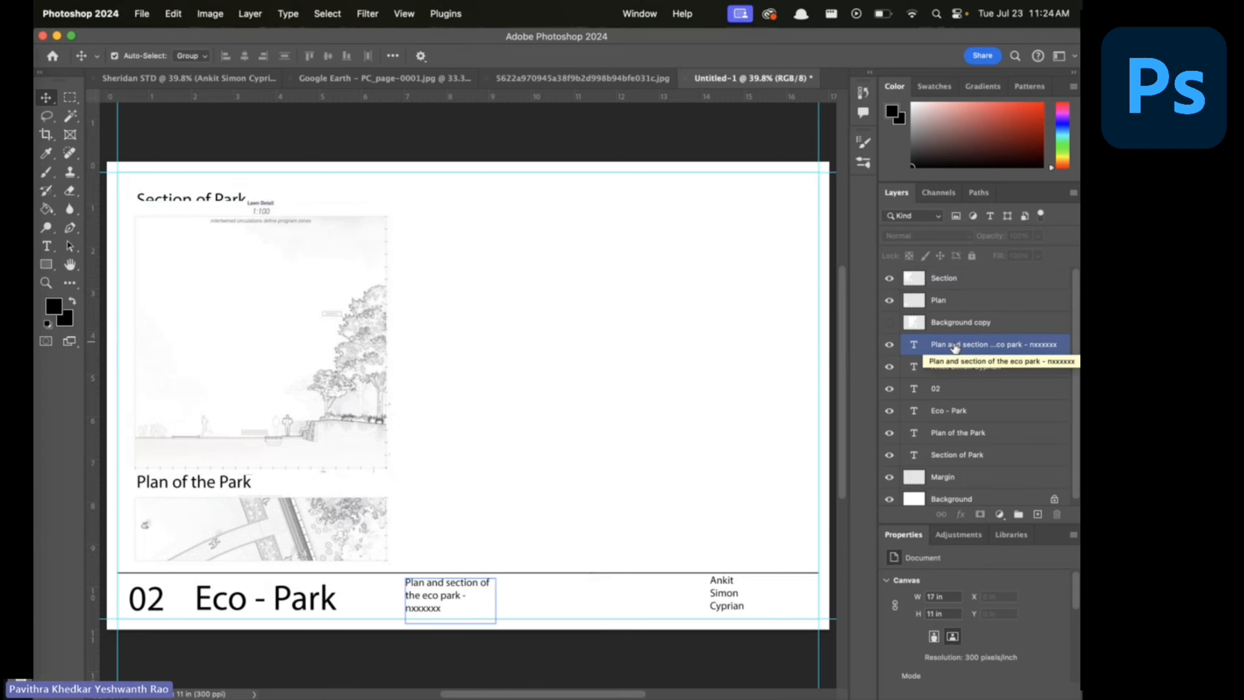
{"action": "left_click", "coordinate": [955, 410]}
{"action": "left_click", "coordinate": [957, 432]}
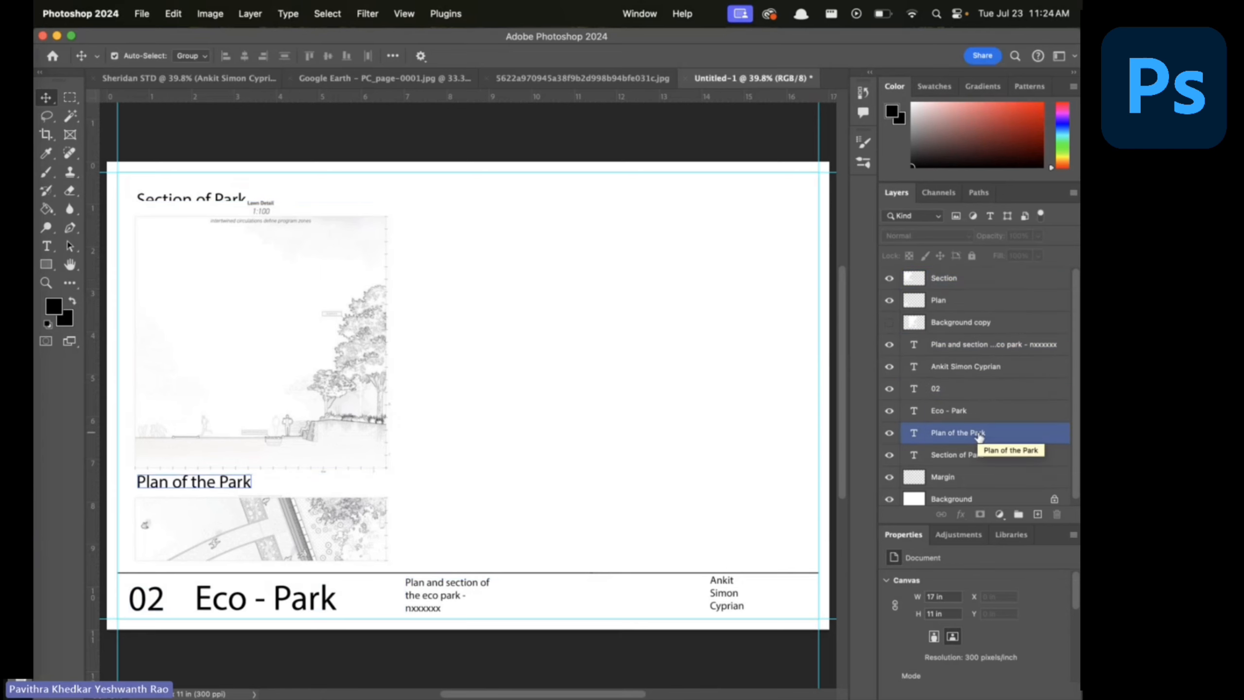
{"action": "left_click", "coordinate": [964, 451]}
{"action": "left_click", "coordinate": [965, 429], "text": "shift"}
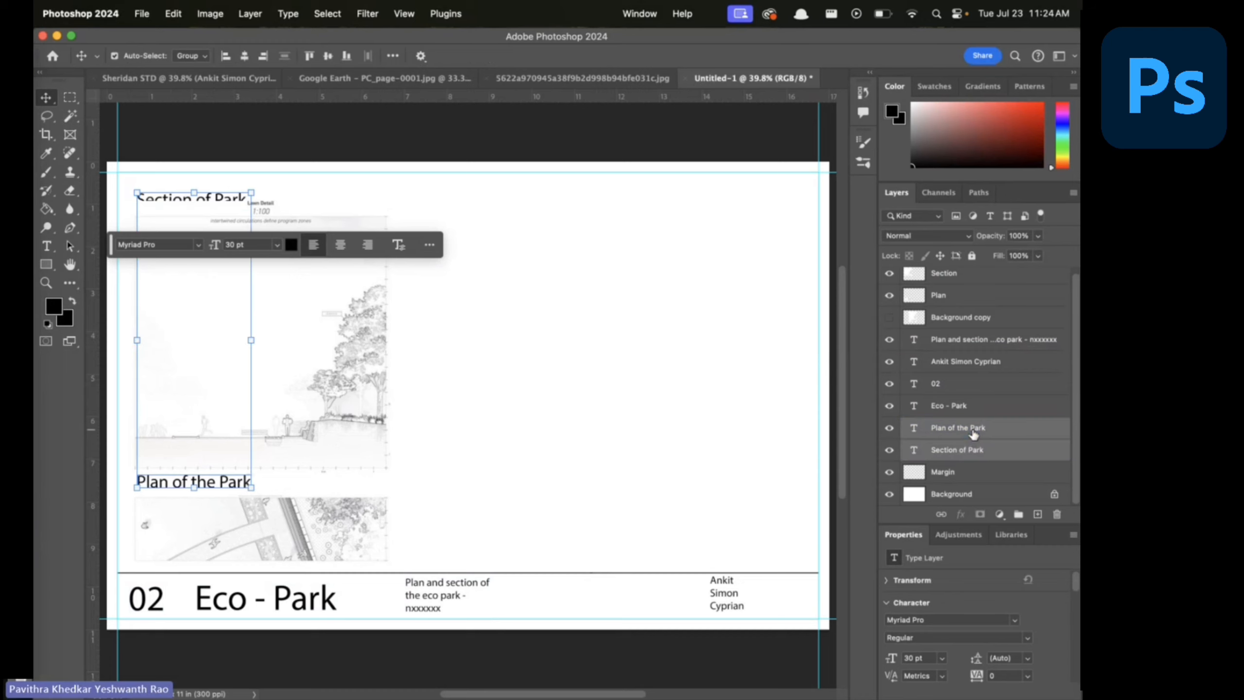
{"action": "left_click_drag", "start_coordinate": [968, 430], "coordinate": [985, 301]}
{"action": "left_click_drag", "start_coordinate": [984, 273], "coordinate": [981, 270]}
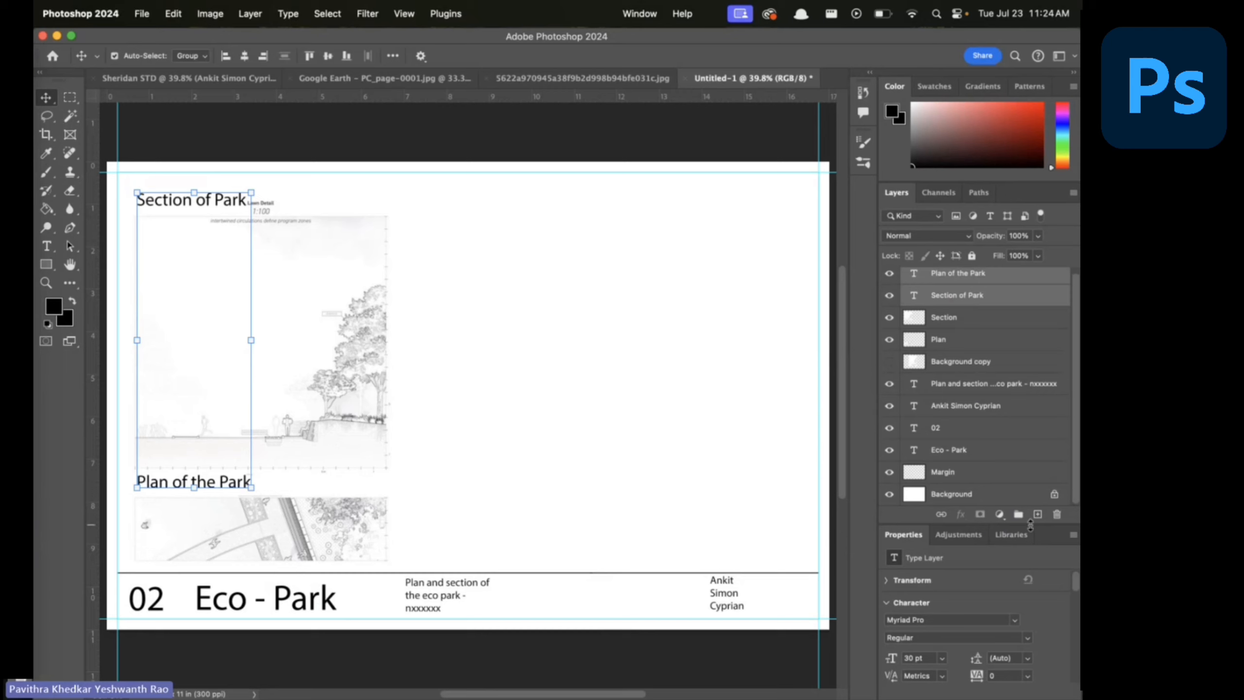
Group the selected title layers and name the group "Title block"
{"action": "left_click", "coordinate": [995, 473]}
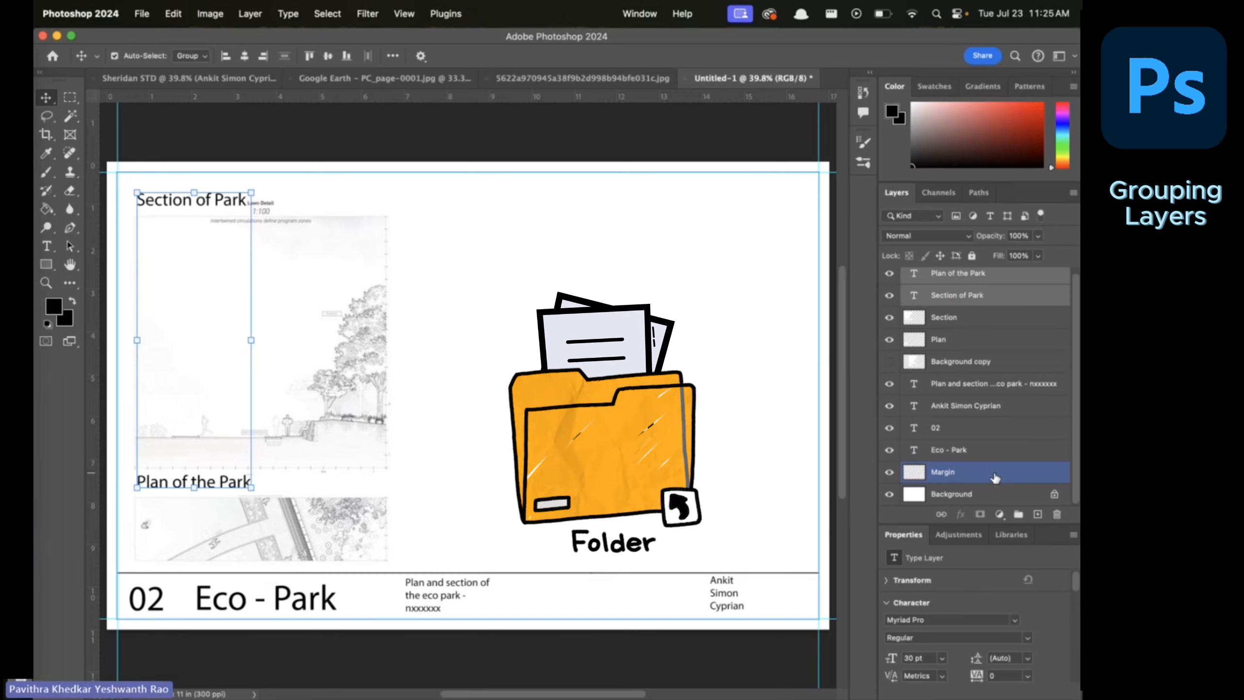
{"action": "left_click", "coordinate": [1026, 514]}
{"action": "double_click", "coordinate": [951, 276]}
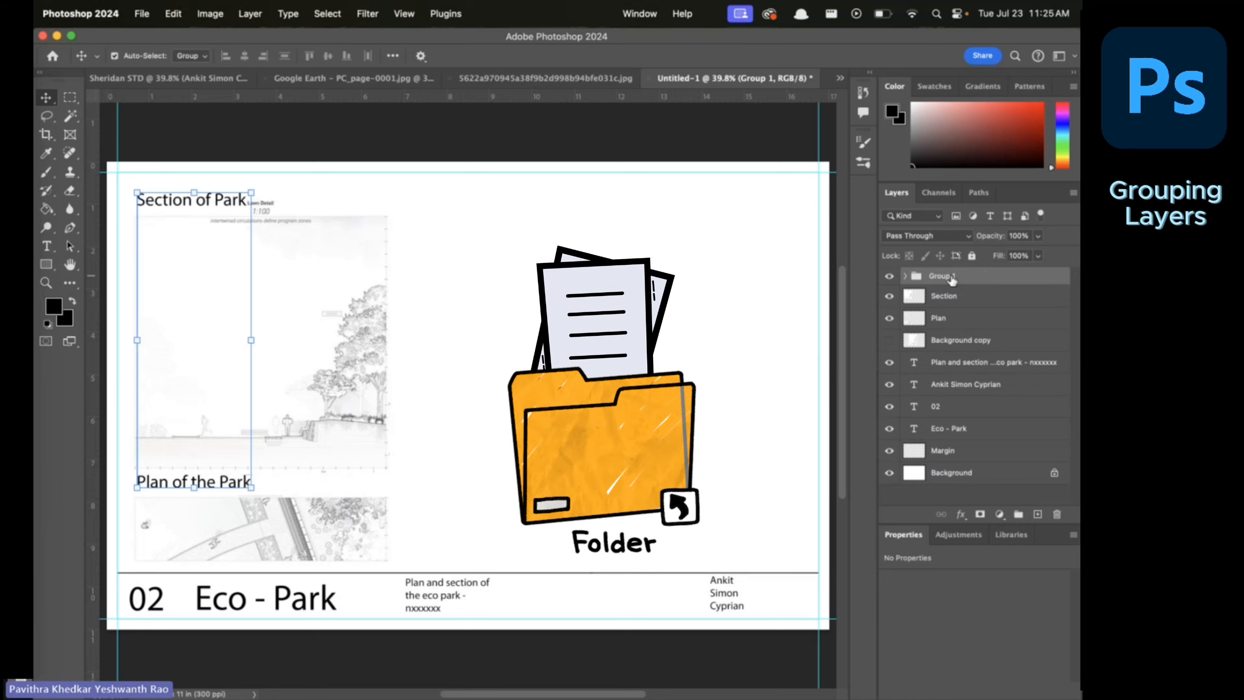
{"action": "type", "text": "Title block"}
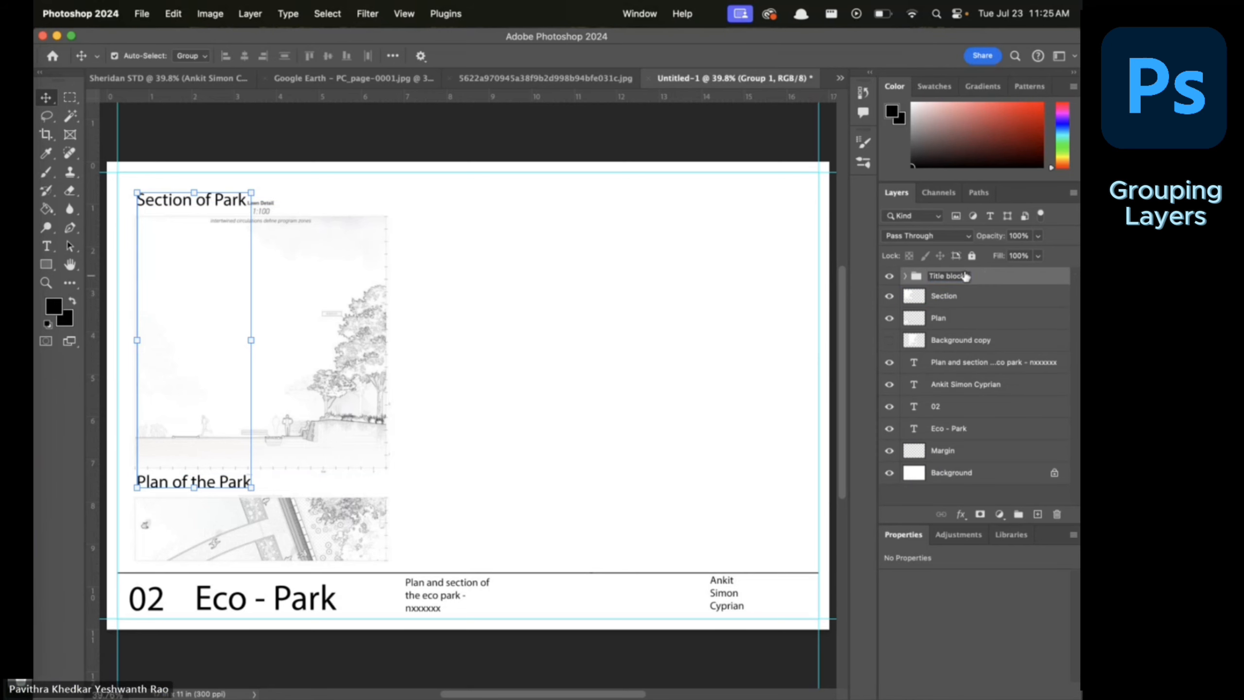
{"action": "key", "text": "Return"}
Lower the Title block group in the stack, add the 02, Eco - Park, Margin, author and description layers, and toggle its visibility off and on
{"action": "left_click_drag", "start_coordinate": [951, 276], "coordinate": [979, 395]}
{"action": "left_click", "coordinate": [945, 406]}
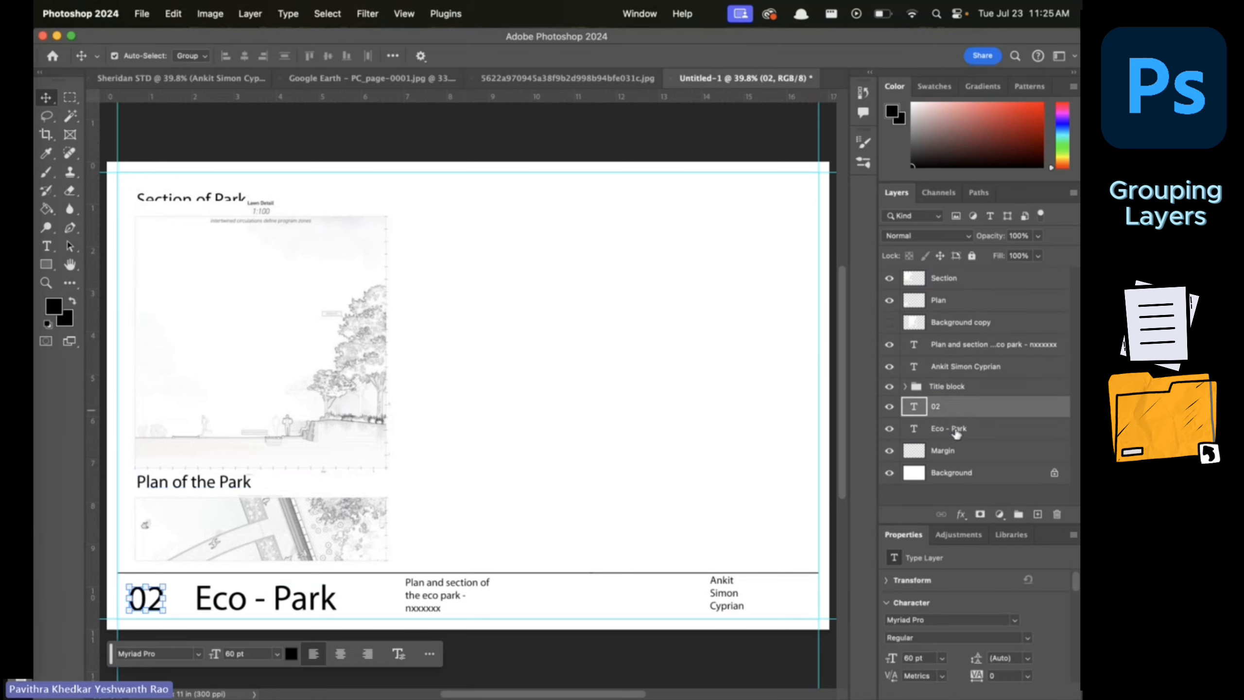
{"action": "left_click", "coordinate": [948, 428], "text": "shift"}
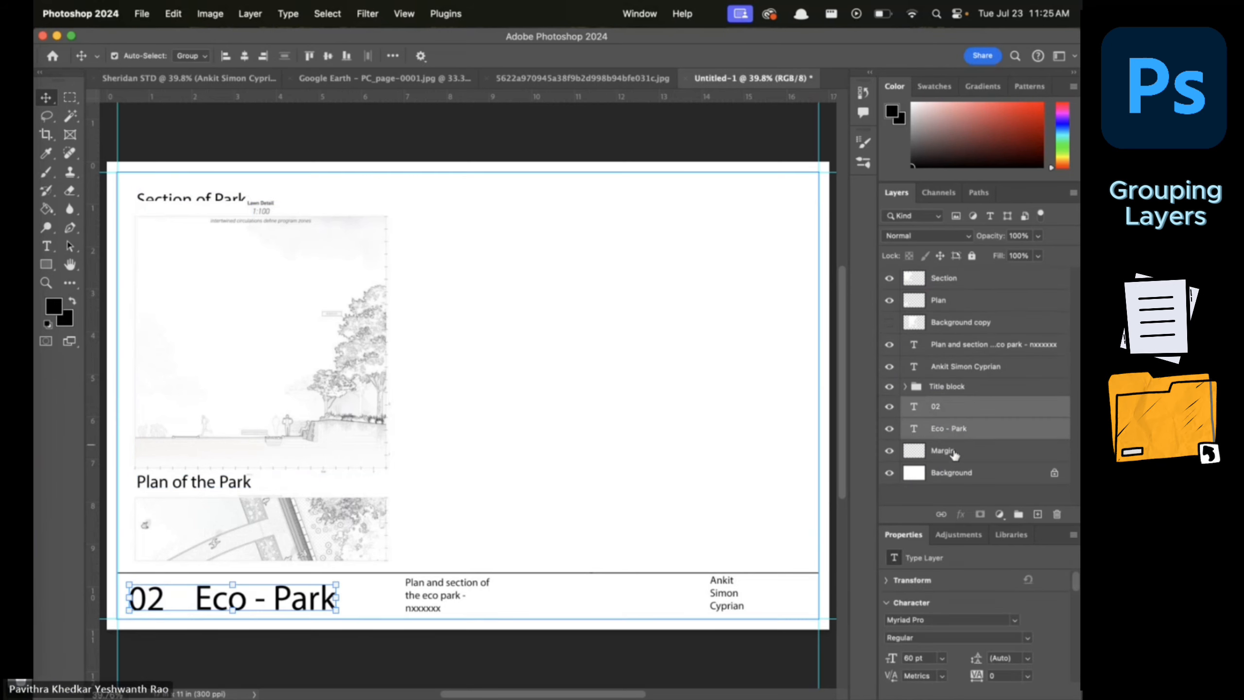
{"action": "left_click", "coordinate": [969, 367], "text": "shift"}
{"action": "left_click", "coordinate": [945, 407]}
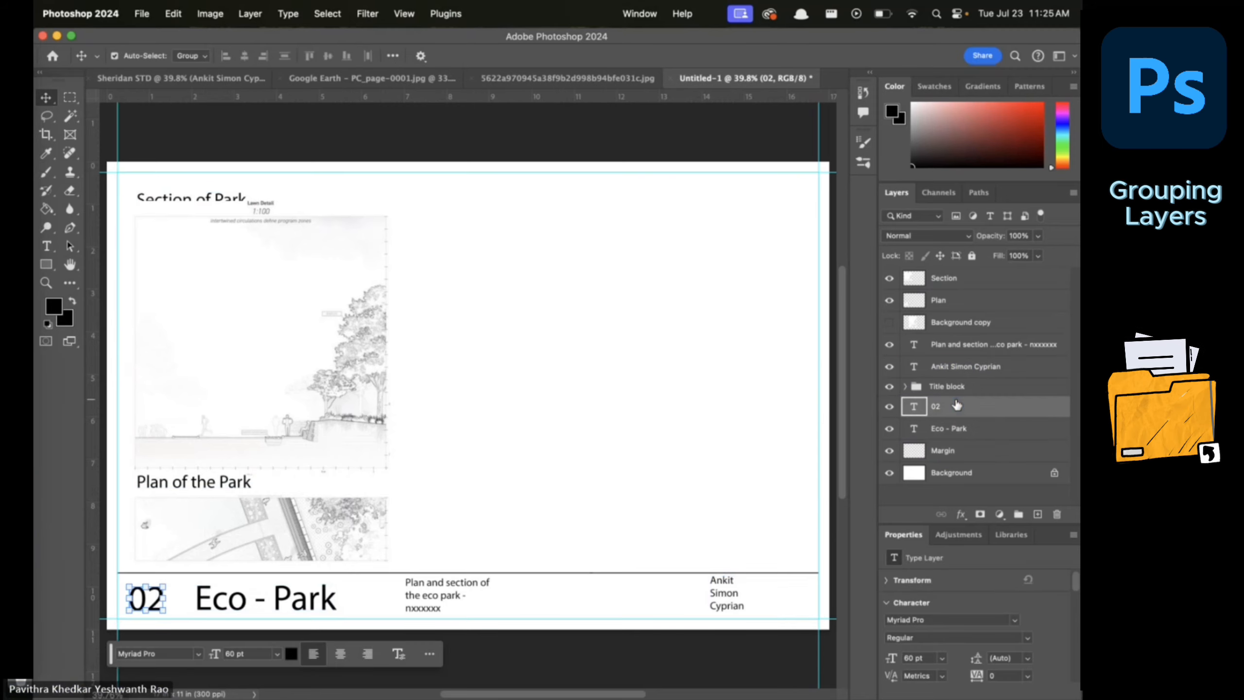
{"action": "left_click", "coordinate": [956, 454], "text": "super"}
{"action": "left_click", "coordinate": [952, 429], "text": "super"}
{"action": "left_click", "coordinate": [962, 365], "text": "super"}
{"action": "left_click", "coordinate": [968, 346], "text": "super"}
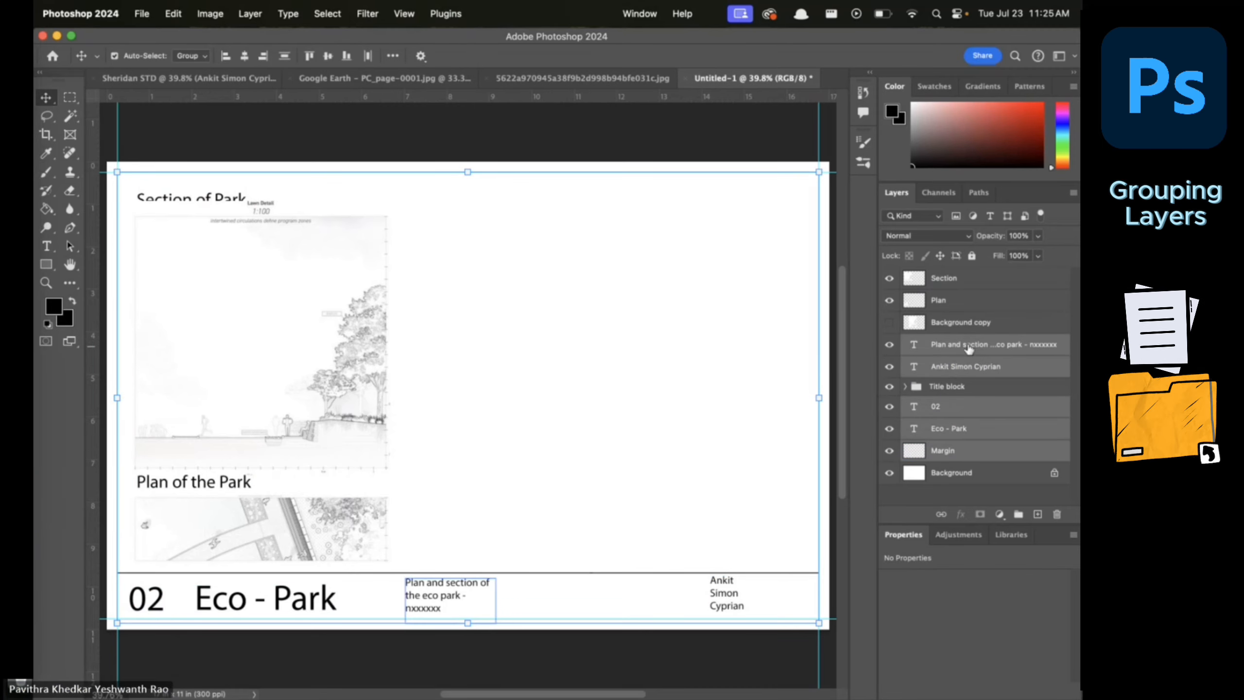
{"action": "left_click_drag", "start_coordinate": [968, 344], "coordinate": [958, 383]}
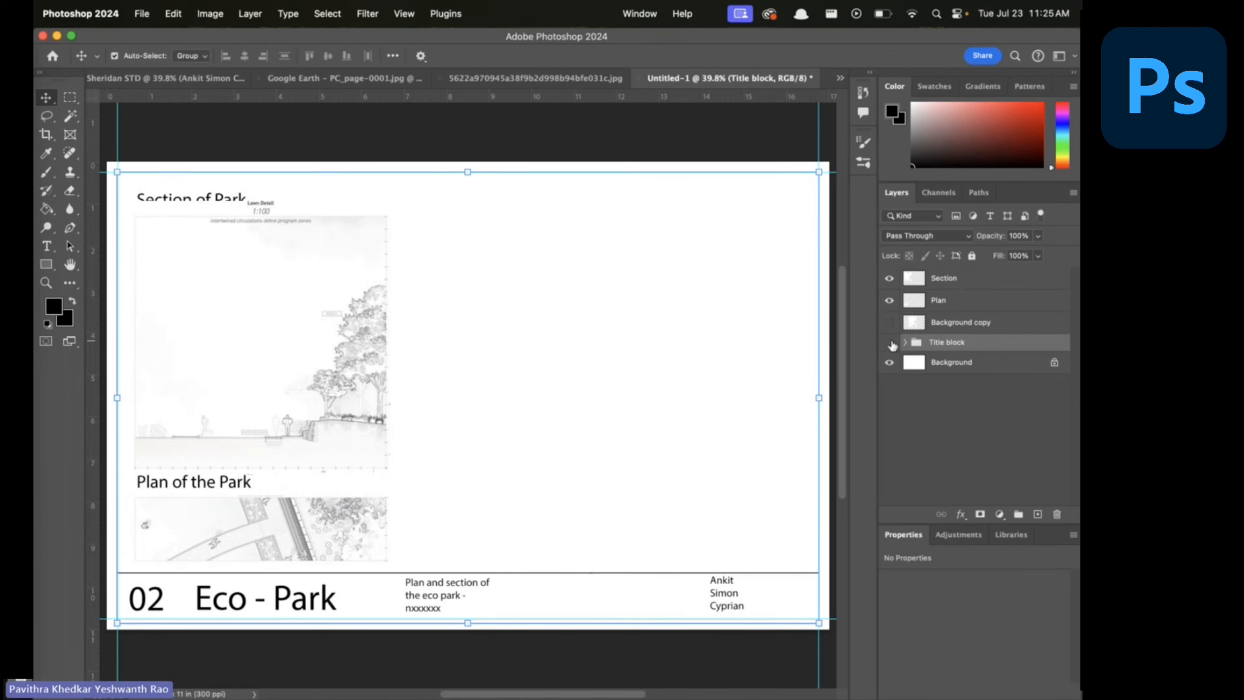
{"action": "left_click", "coordinate": [889, 342]}
{"action": "left_click", "coordinate": [890, 342]}
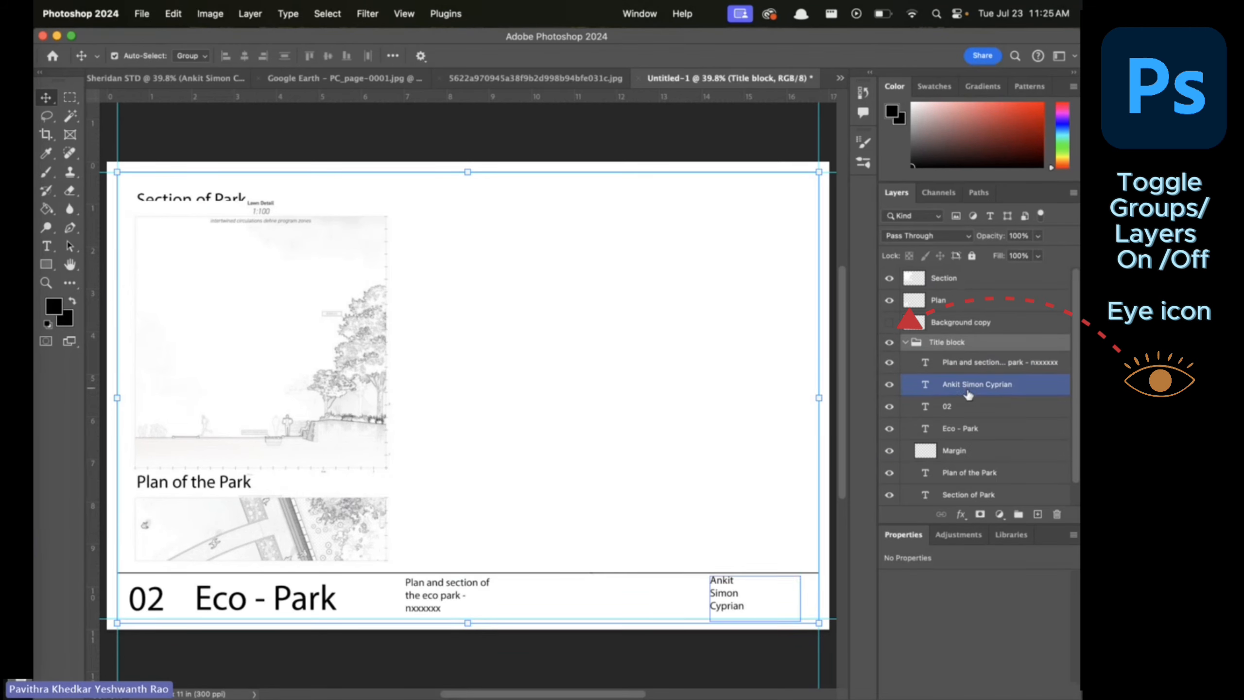
Move the "Plan of the Park" and "Section of Park" layers out of the Title block group to the stack's top and collapse the group
{"action": "left_click", "coordinate": [968, 472]}
{"action": "left_click", "coordinate": [968, 470]}
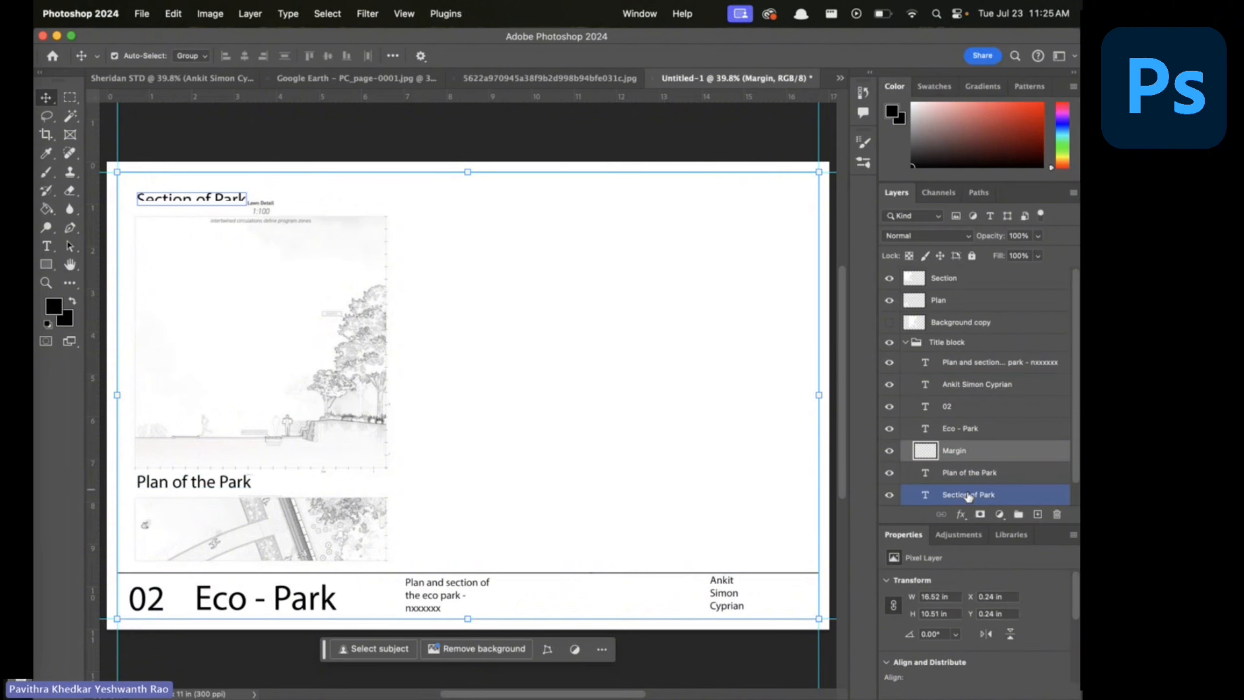
{"action": "left_click", "coordinate": [970, 492]}
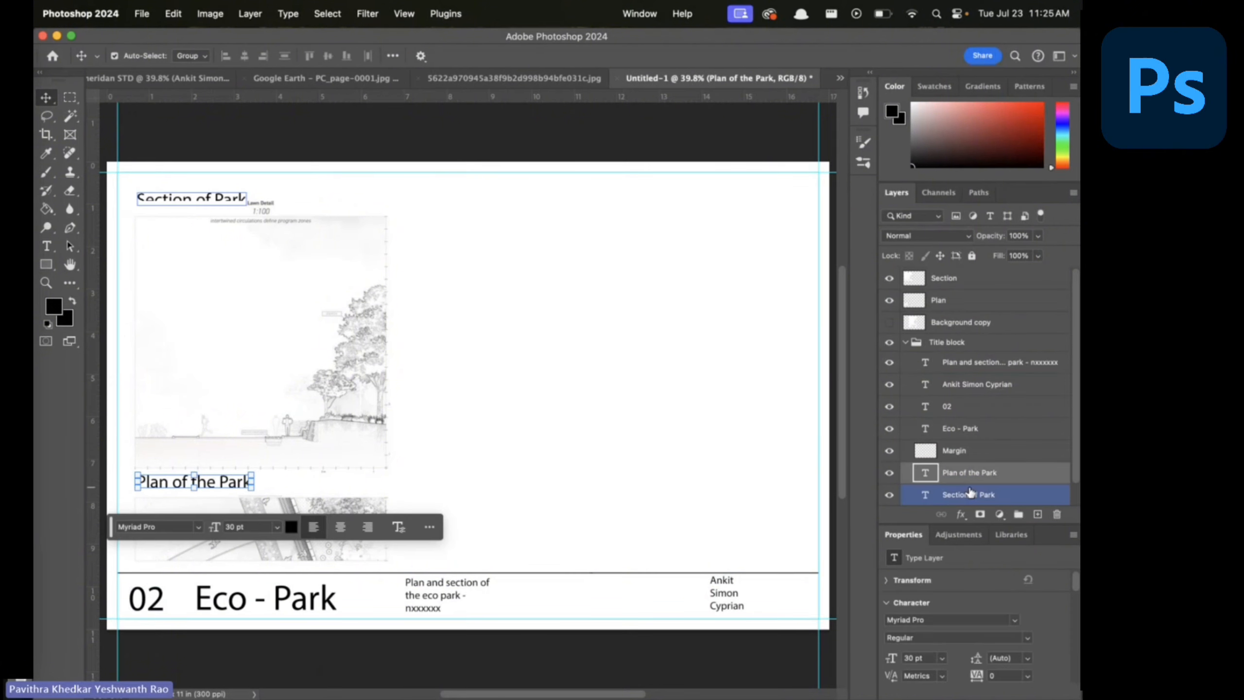
{"action": "left_click", "coordinate": [972, 475], "text": "shift"}
{"action": "left_click_drag", "start_coordinate": [977, 475], "coordinate": [988, 274]}
{"action": "left_click", "coordinate": [931, 387]}
{"action": "left_click", "coordinate": [906, 386]}
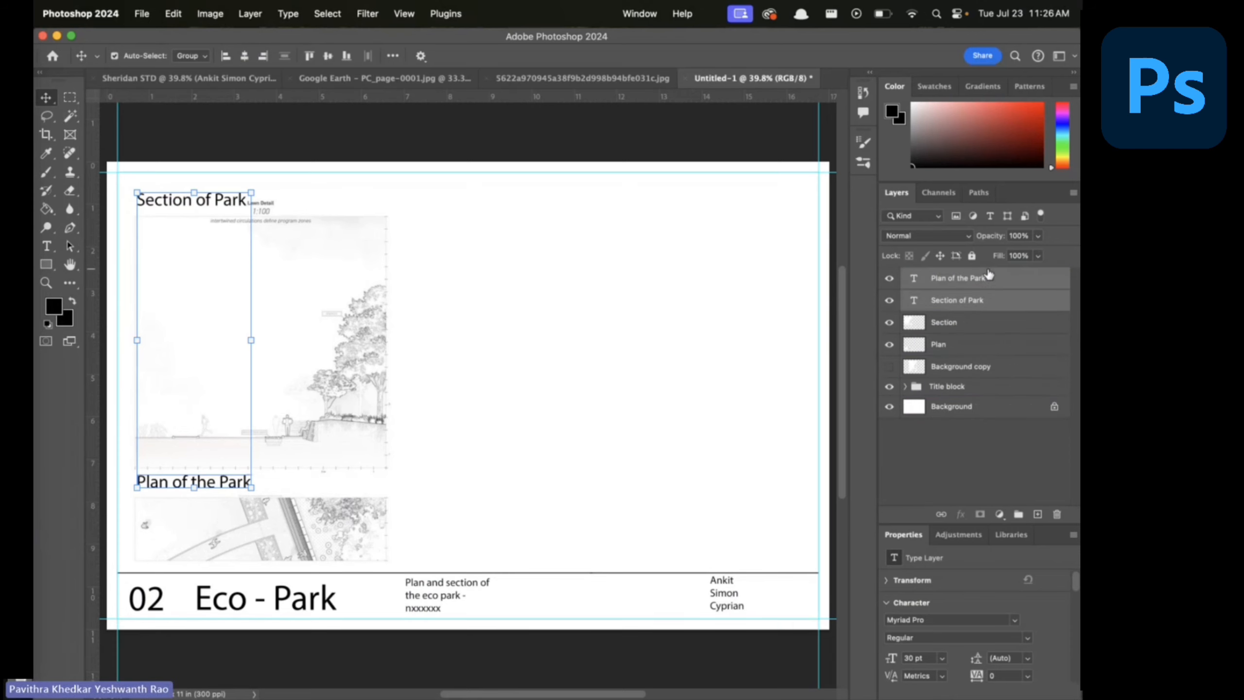
Set the font size of the "Section of Park" and "Plan of the Park" titles to 18 pt
{"action": "key", "text": "super+t"}
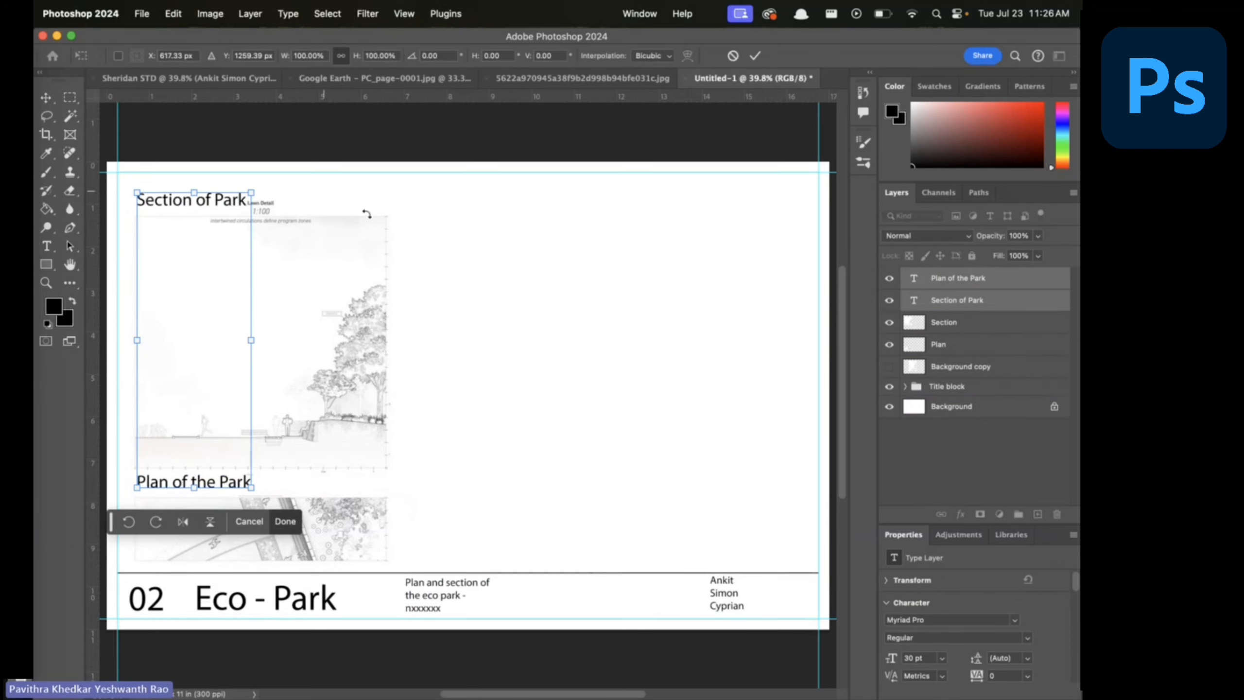
{"action": "key", "text": "Return"}
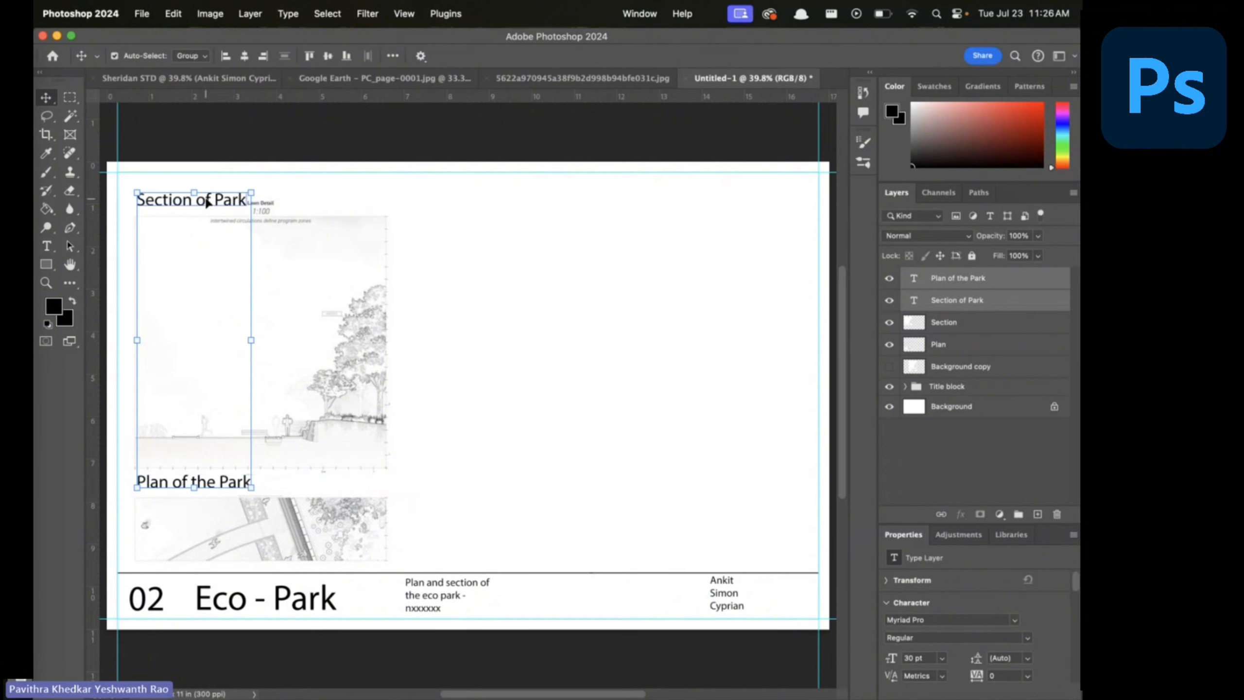
{"action": "left_click", "coordinate": [370, 222]}
{"action": "left_click", "coordinate": [277, 245]}
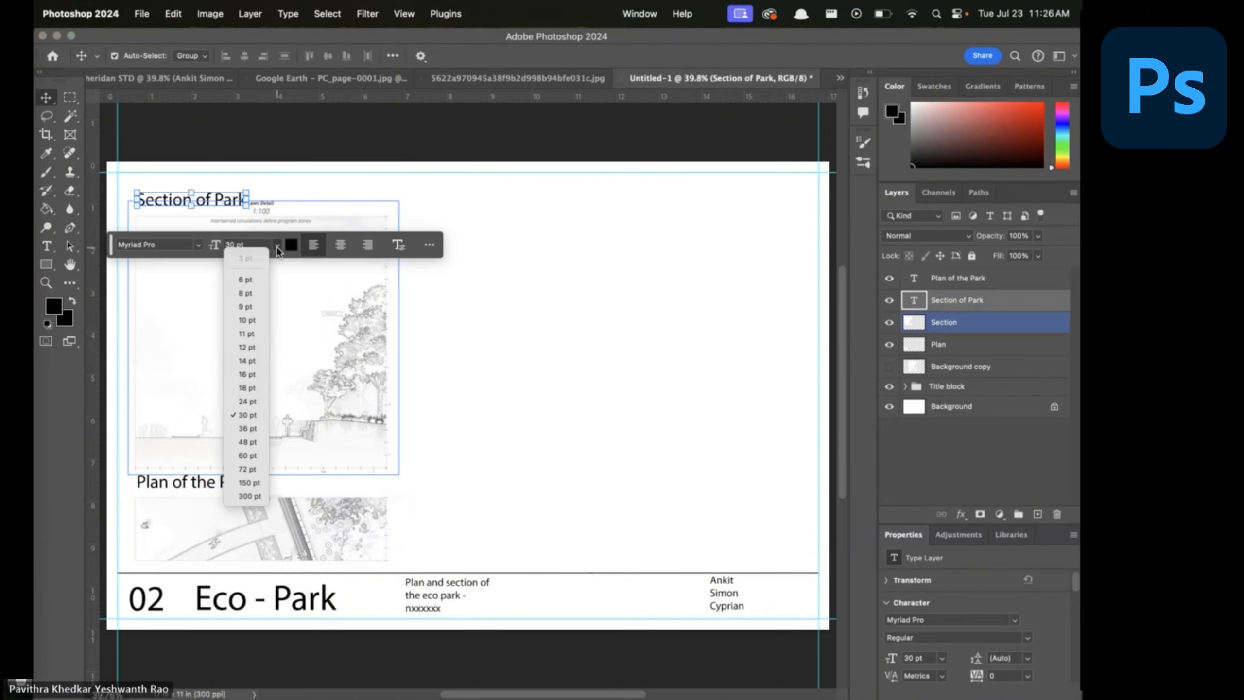
{"action": "left_click", "coordinate": [246, 401]}
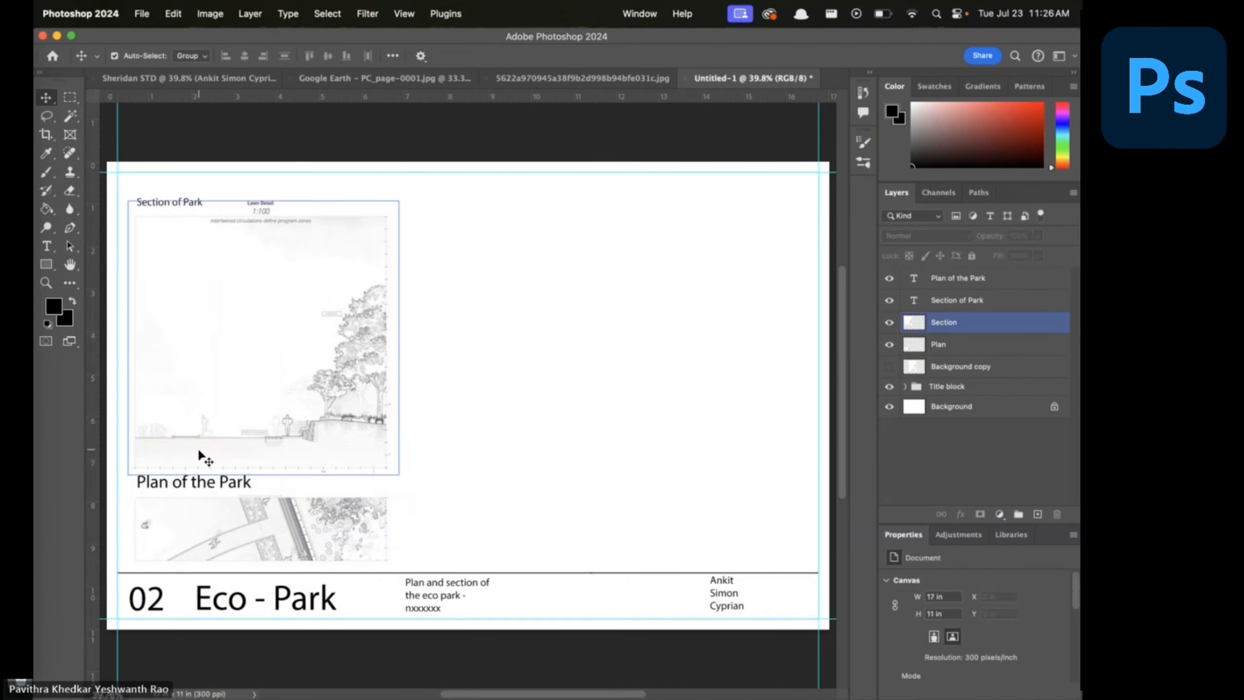
{"action": "left_click", "coordinate": [201, 482]}
{"action": "left_click", "coordinate": [277, 527]}
{"action": "left_click", "coordinate": [257, 489]}
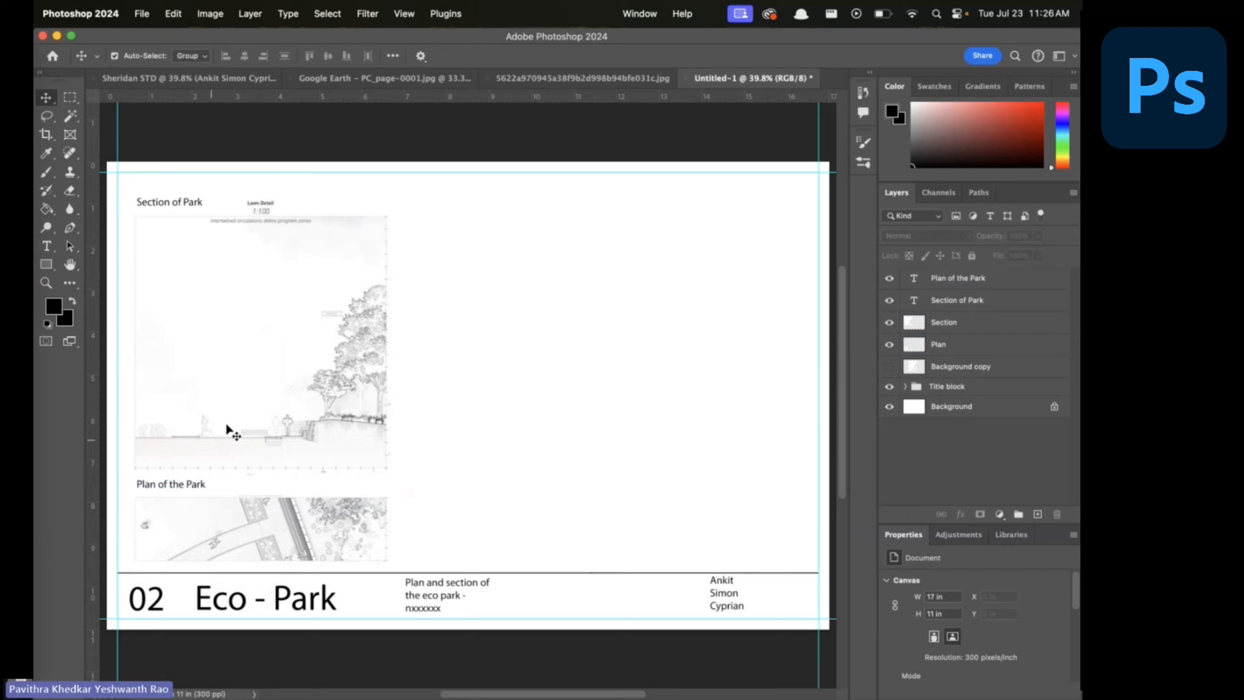
{"action": "left_click", "coordinate": [281, 426]}
{"action": "left_click", "coordinate": [244, 522]}
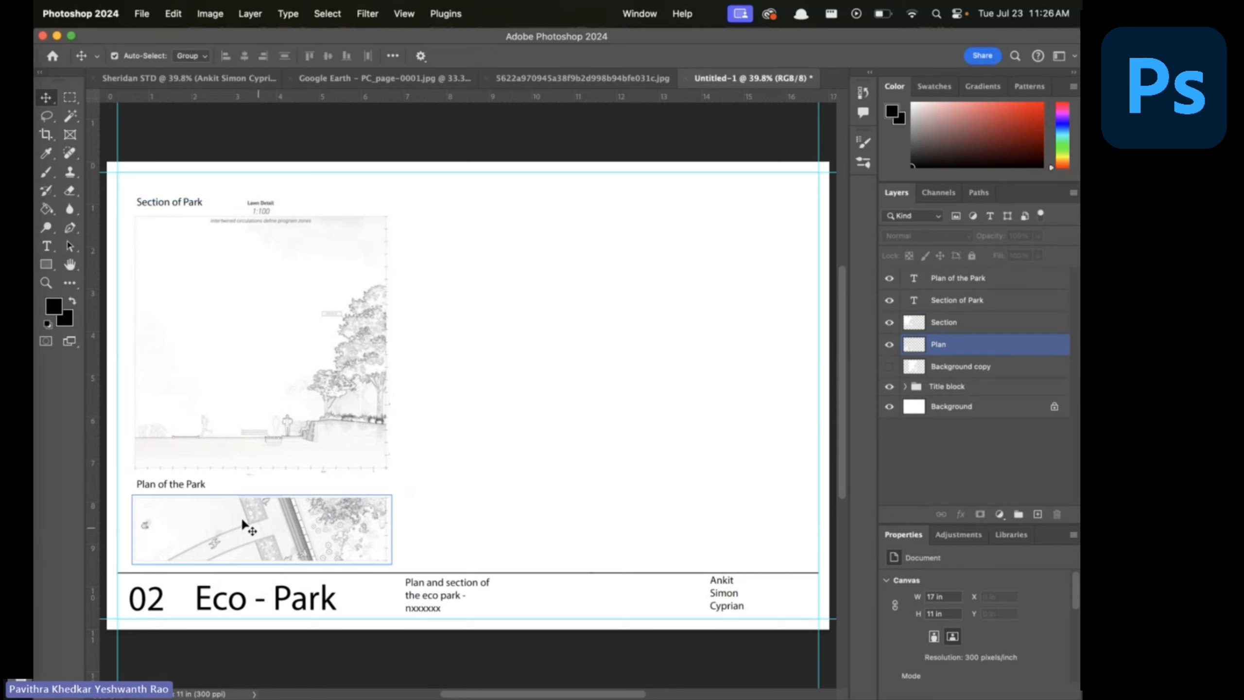
{"action": "left_click", "coordinate": [199, 485]}
{"action": "left_click", "coordinate": [179, 221]}
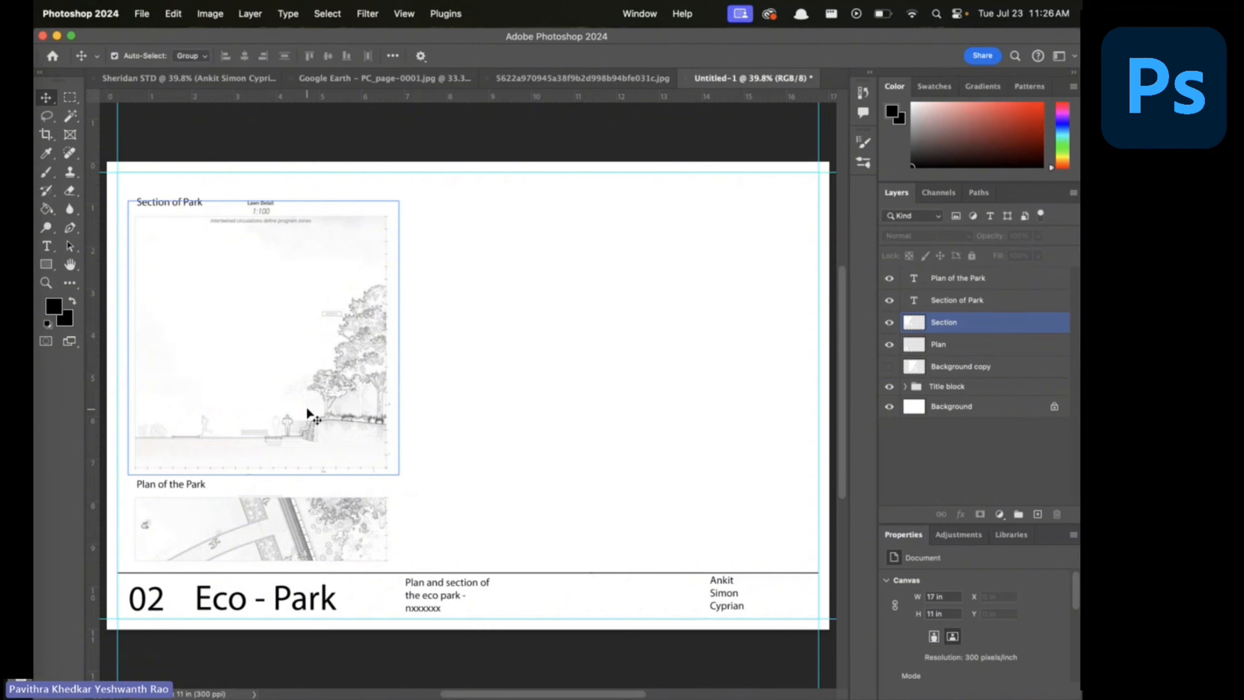
{"action": "left_click", "coordinate": [186, 200]}
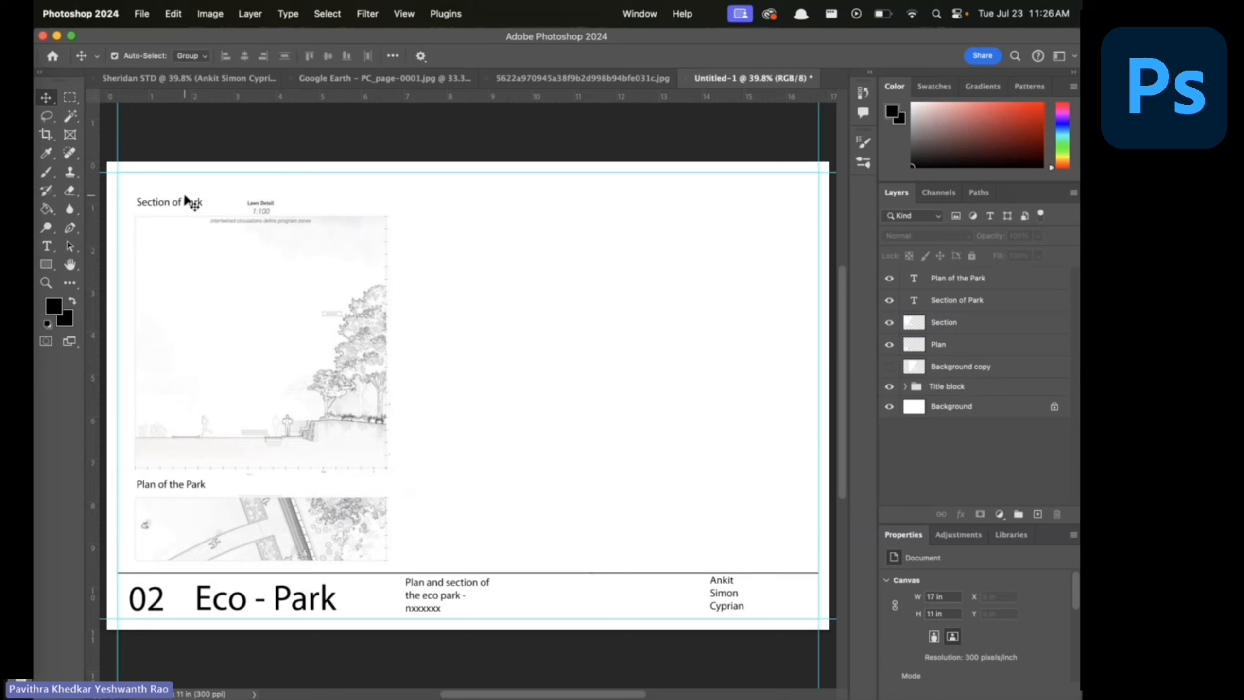
{"action": "left_click", "coordinate": [165, 202]}
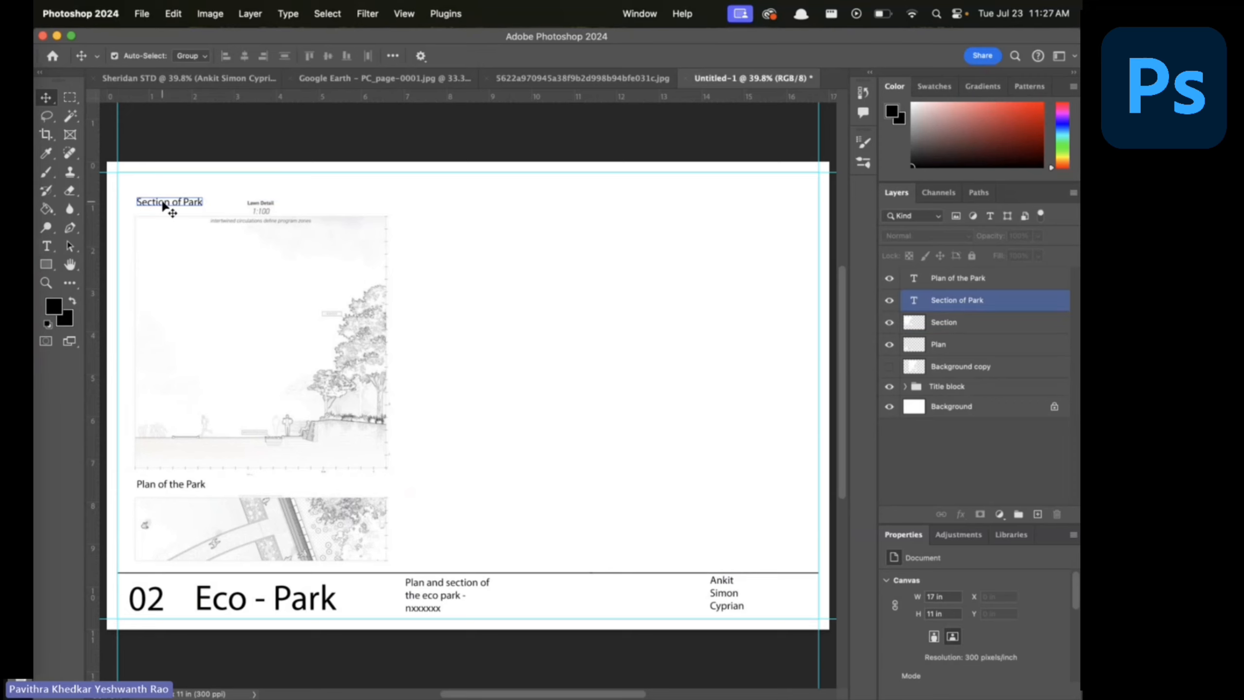
{"action": "left_click", "coordinate": [286, 337]}
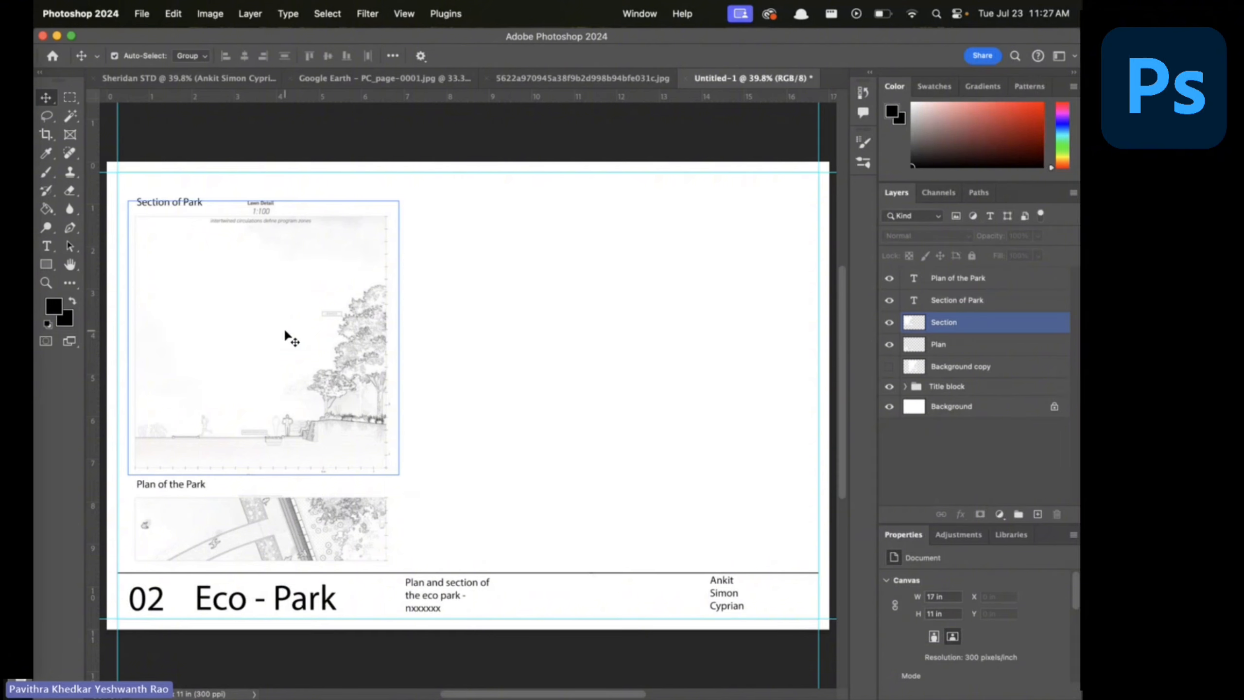
{"action": "left_click", "coordinate": [306, 512]}
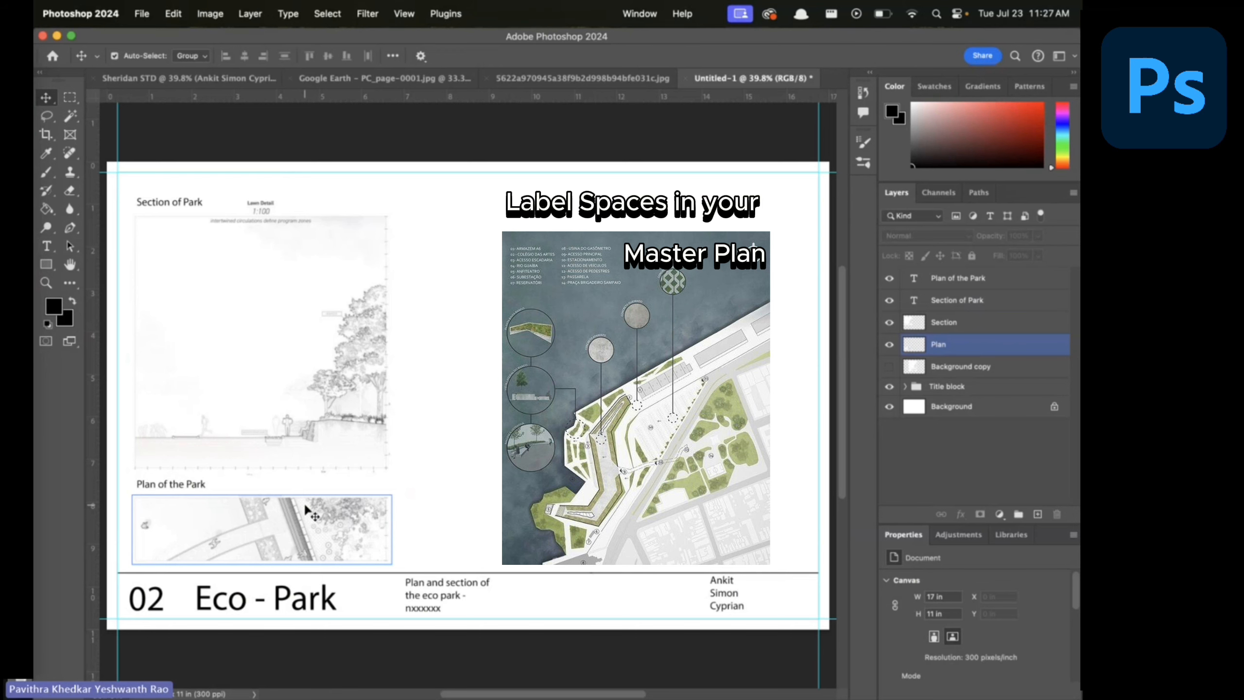
Append "West trail" to the end of the "Plan of the Park" title
{"action": "double_click", "coordinate": [191, 484]}
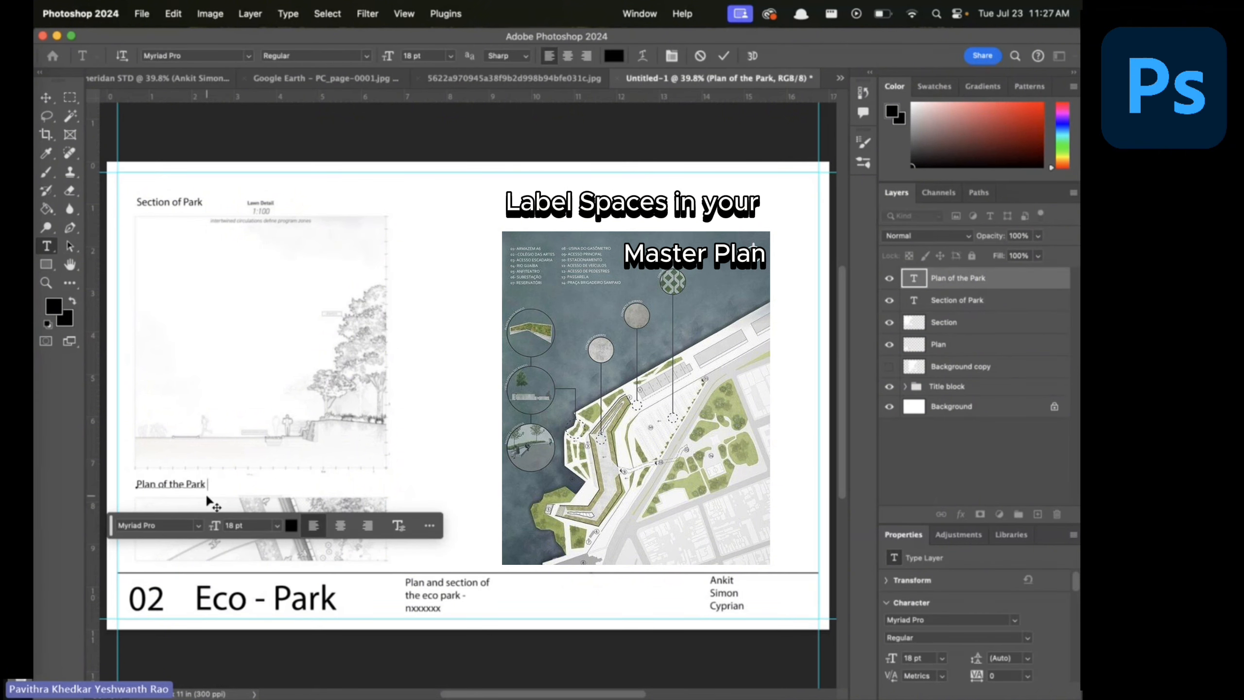
{"action": "type", "text": "West trail"}
{"action": "left_click", "coordinate": [352, 446]}
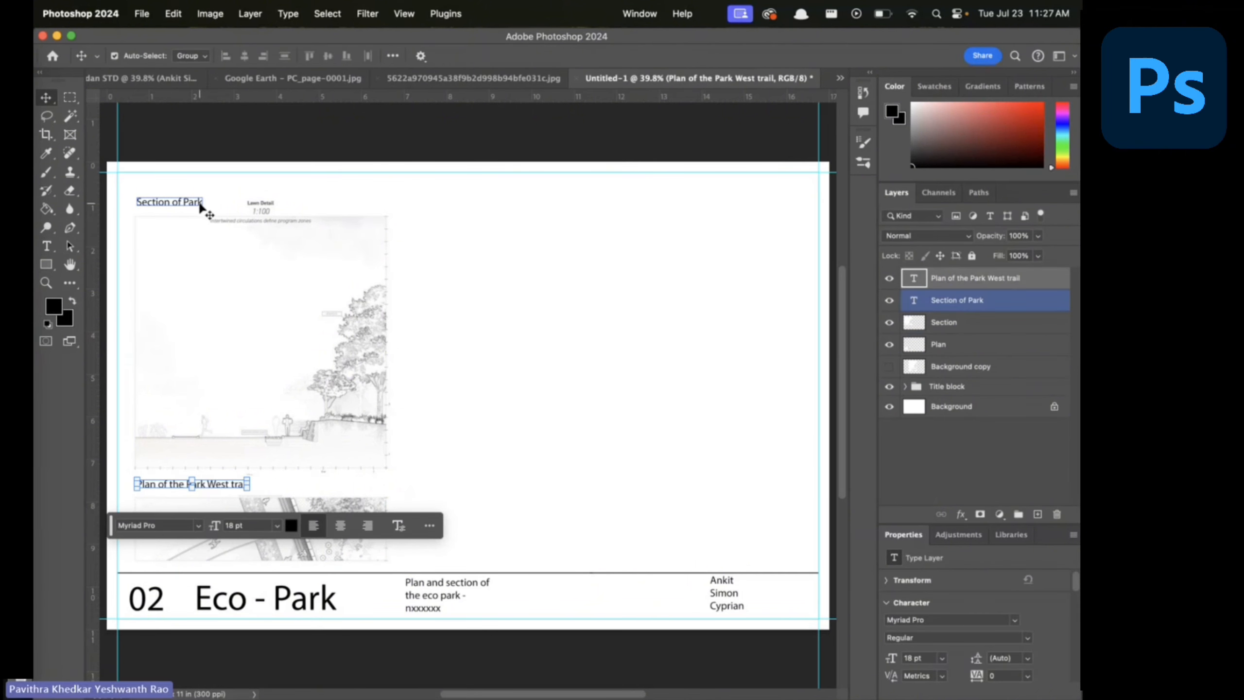
{"action": "left_click", "coordinate": [245, 517]}
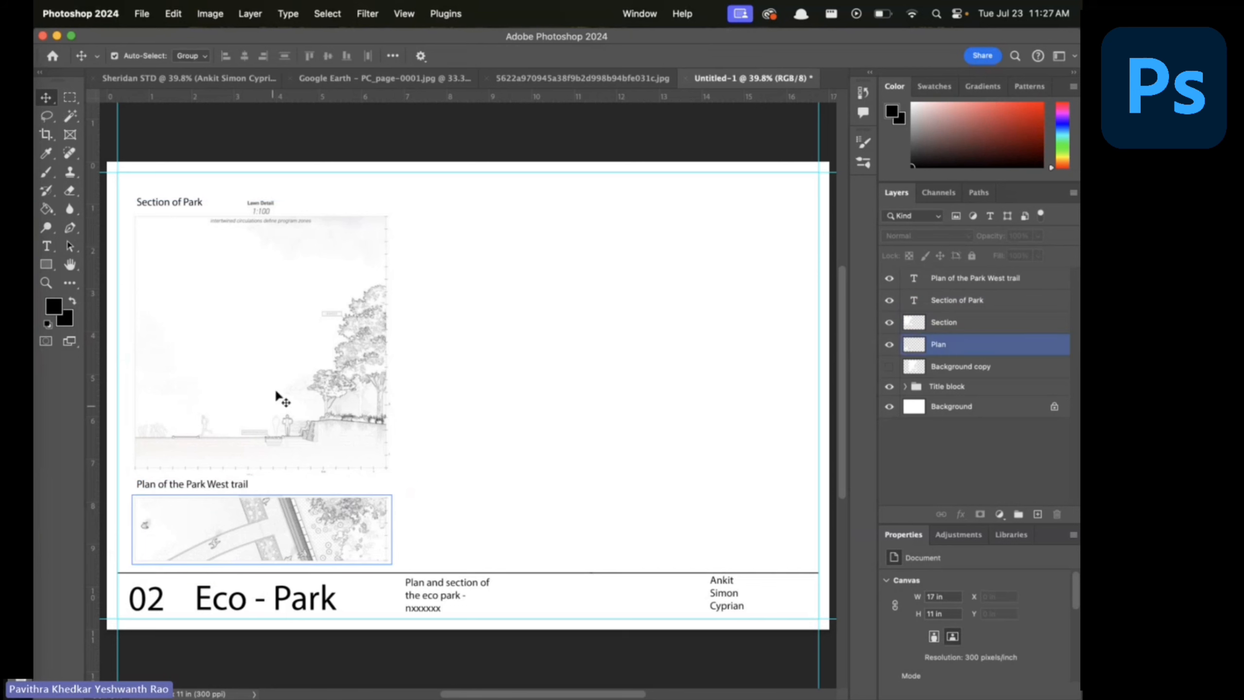
{"action": "left_click", "coordinate": [276, 395]}
{"action": "left_click", "coordinate": [277, 525]}
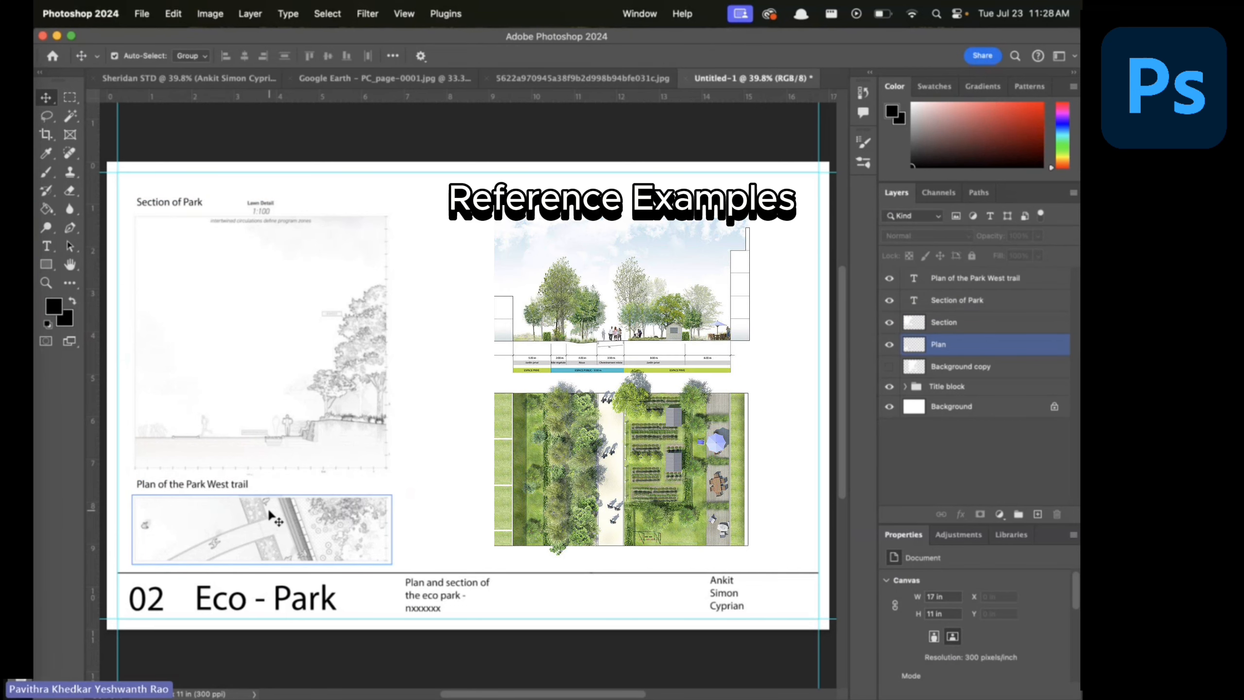
{"action": "left_click", "coordinate": [208, 266]}
{"action": "left_click", "coordinate": [192, 206]}
{"action": "double_click", "coordinate": [191, 206]}
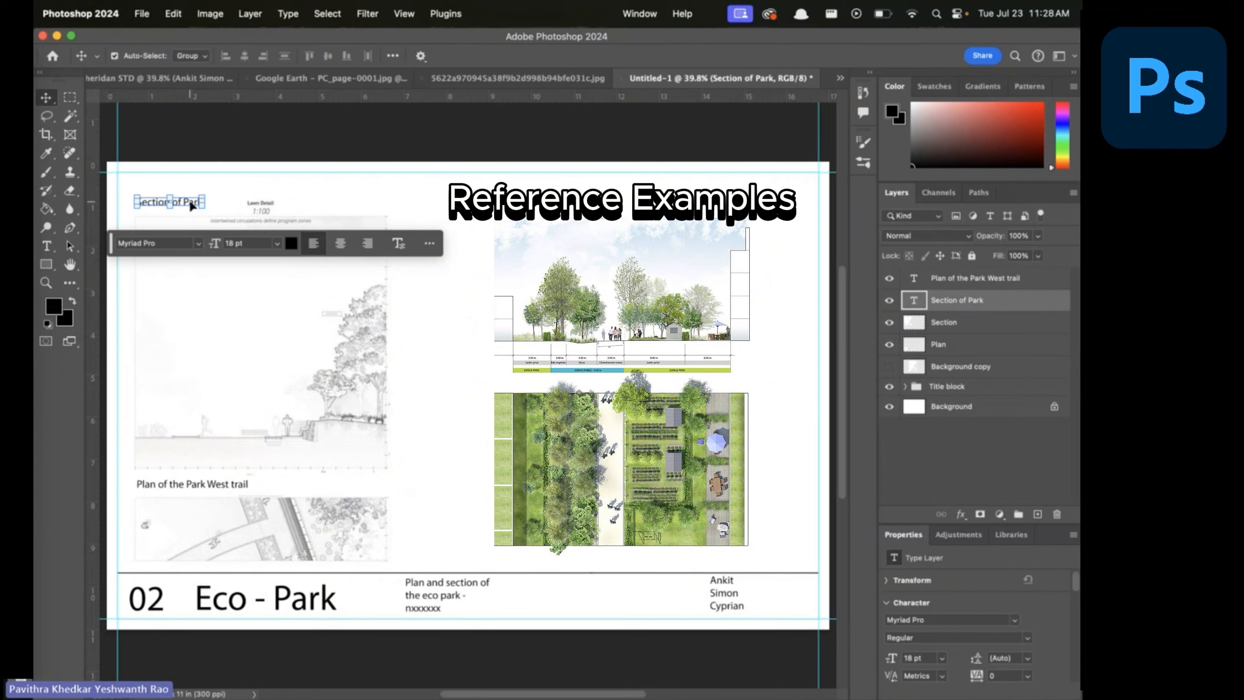
Move the "Plan of the Park West trail" title below the plan drawing and shift the drawing up about 0.35 in
{"action": "left_click", "coordinate": [331, 523]}
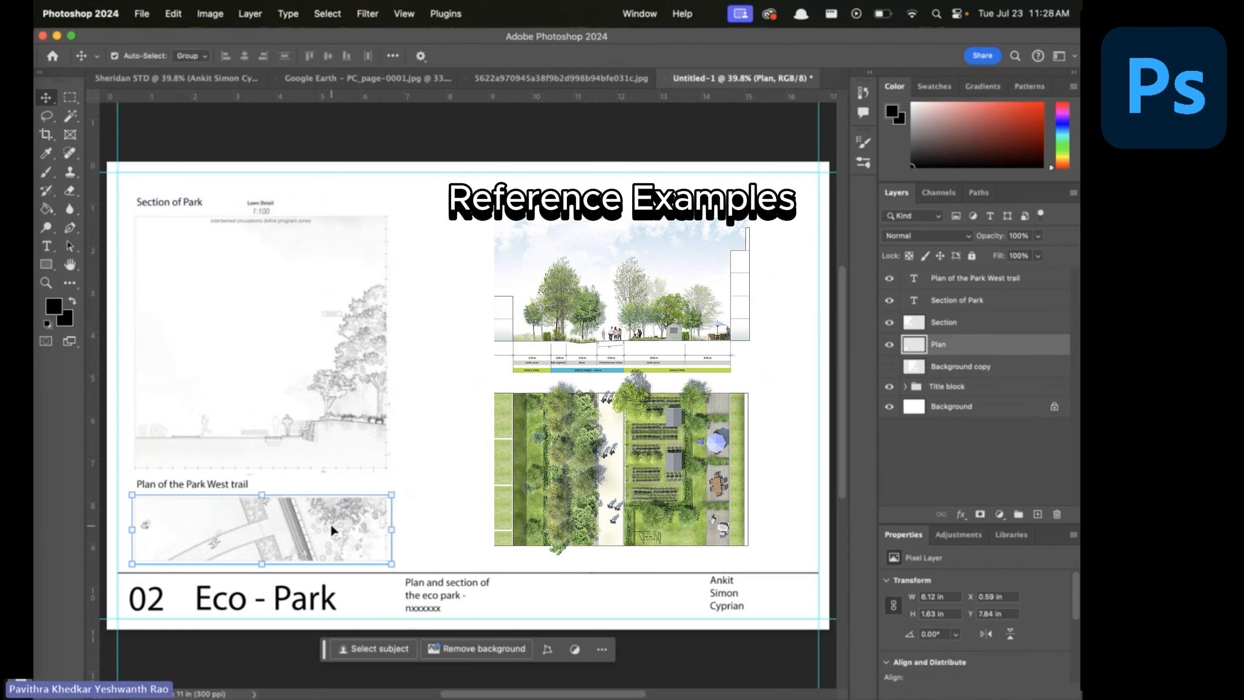
{"action": "double_click", "coordinate": [227, 484]}
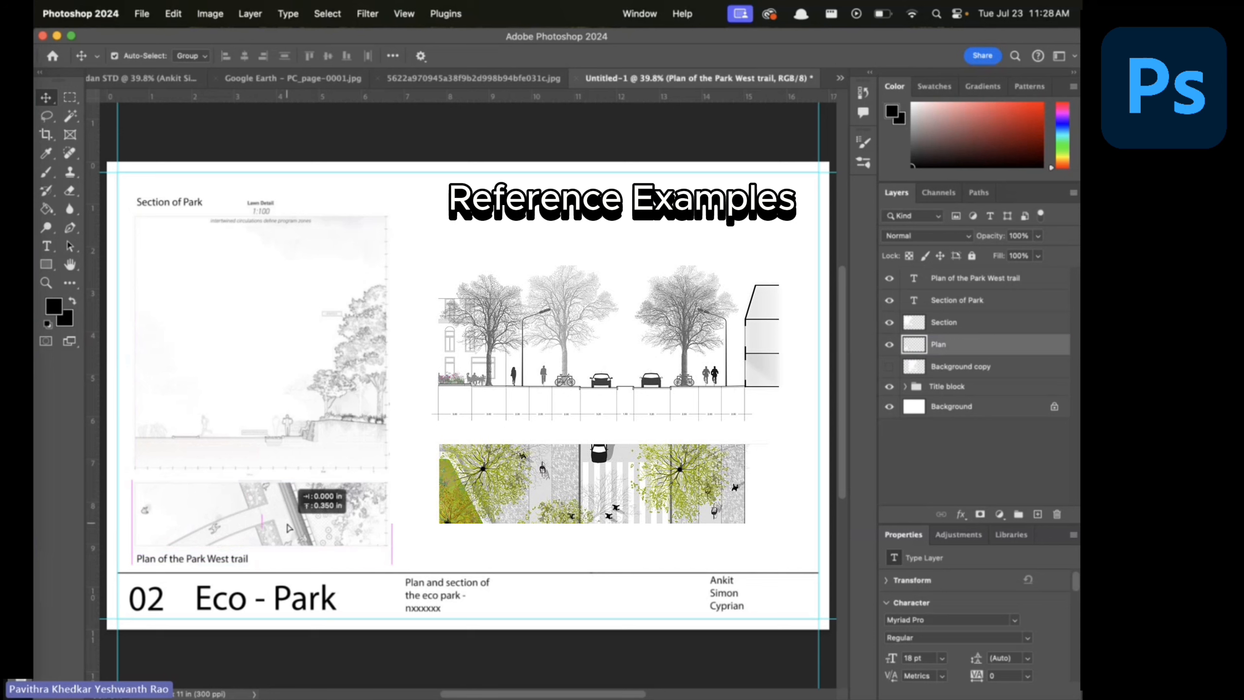
{"action": "left_click", "coordinate": [317, 469]}
Delete the "Section of Park" title and move the section drawing up toward the upper margin guide
{"action": "double_click", "coordinate": [172, 202]}
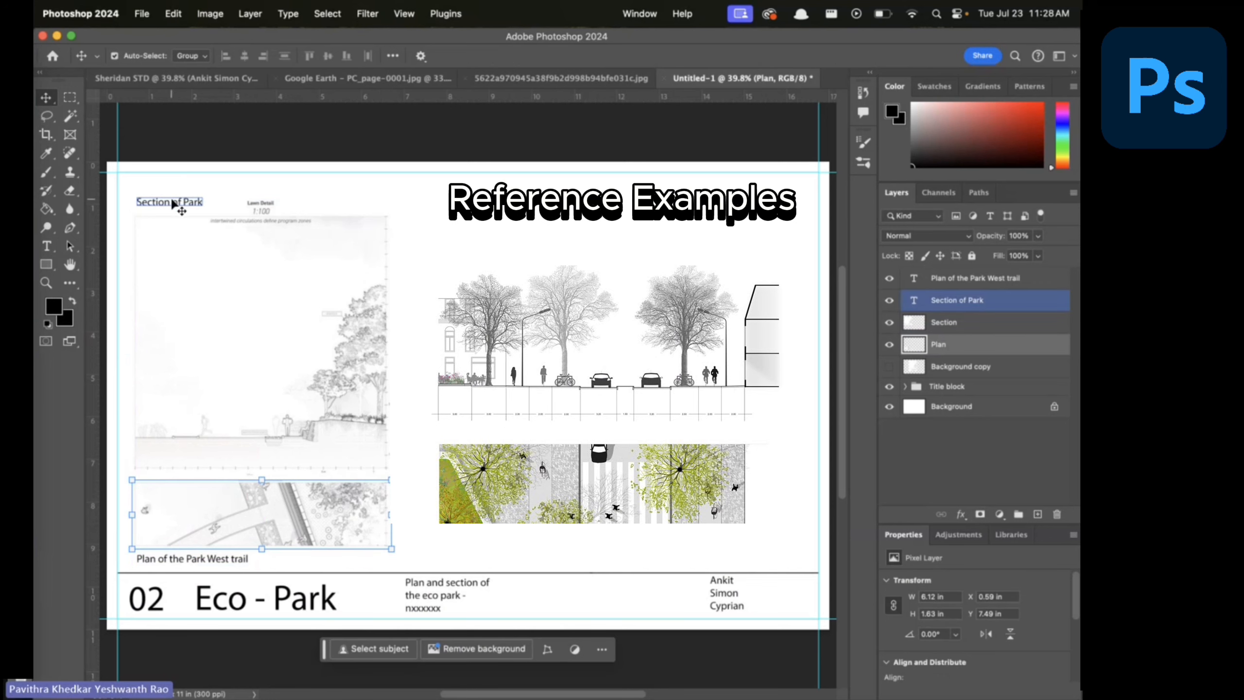
{"action": "key", "text": "Delete"}
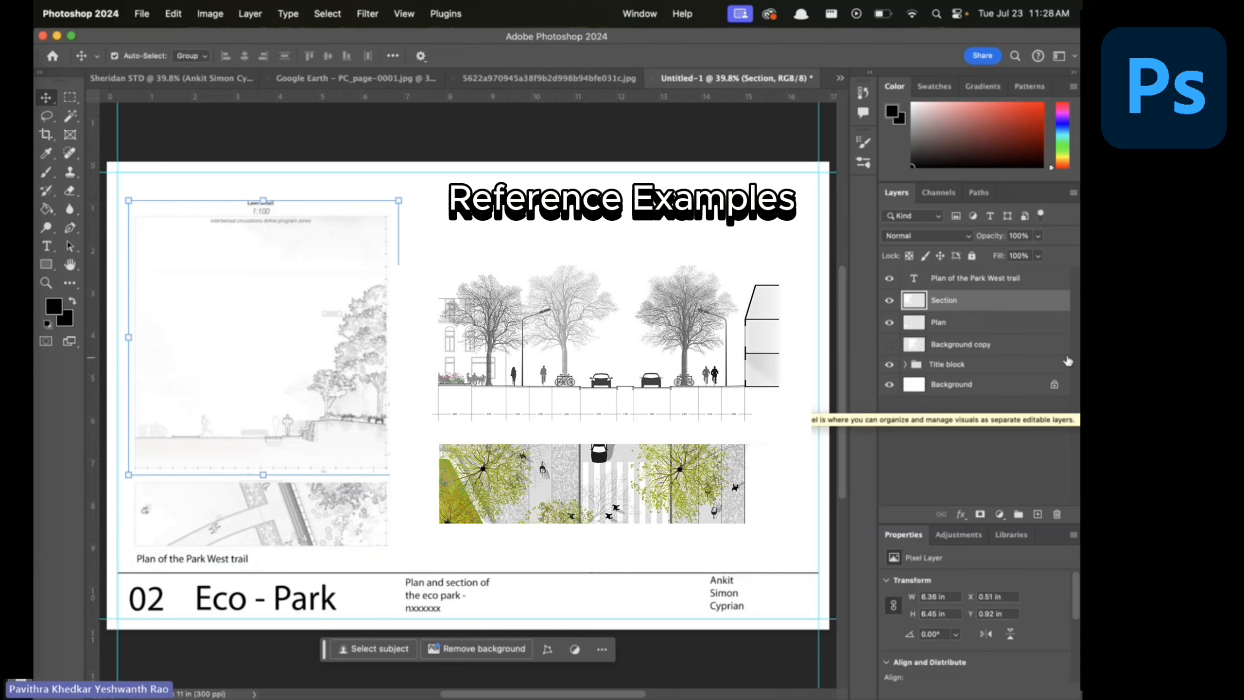
{"action": "left_click", "coordinate": [339, 388]}
{"action": "left_click", "coordinate": [323, 506], "text": "shift"}
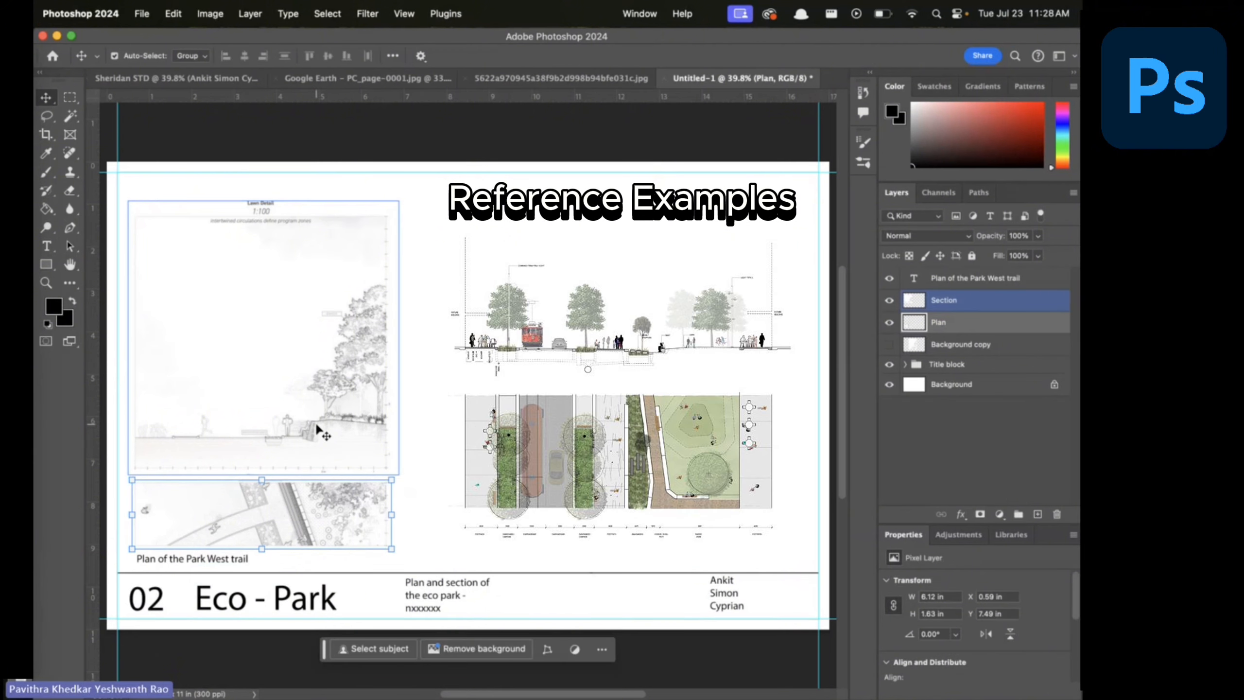
{"action": "left_click_drag", "start_coordinate": [315, 442], "coordinate": [315, 425]}
Nudge the plan drawing straight up toward the section drawing, to a Y position of 7.35 in
{"action": "left_click", "coordinate": [302, 513]}
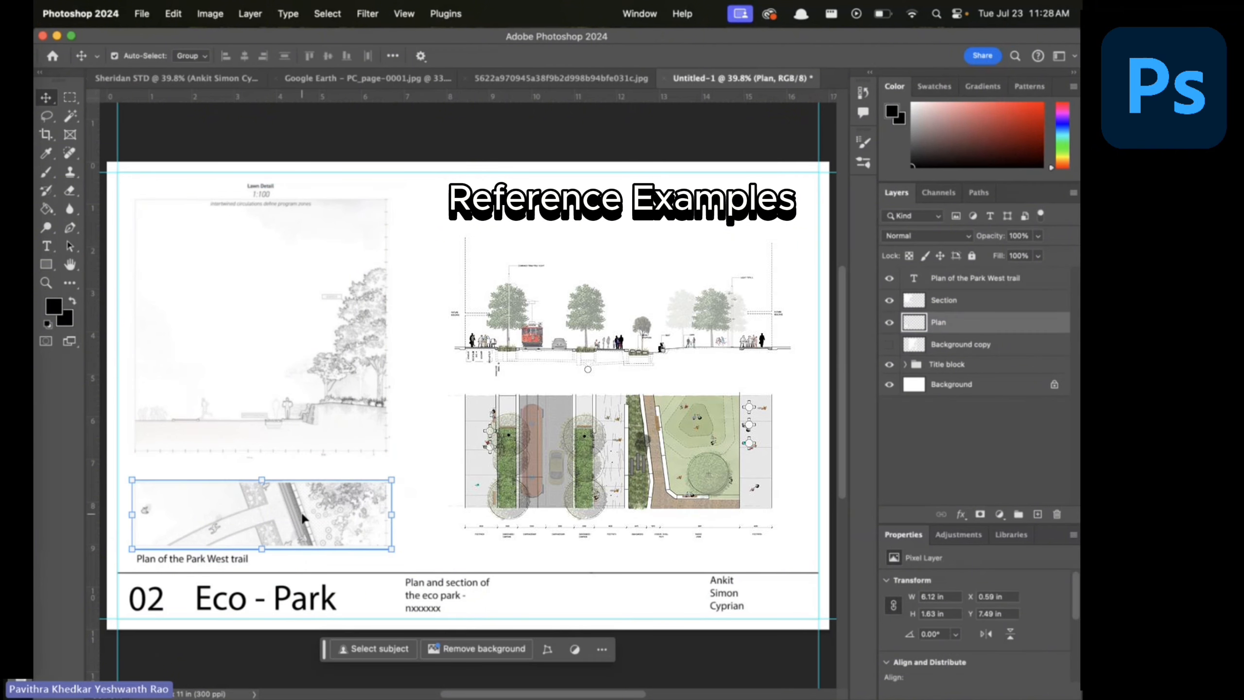
{"action": "key", "text": "shift+Up"}
{"action": "key", "text": "shift+Up"}
{"action": "key", "text": "shift+Up"}
{"action": "key", "text": "shift+Up"}
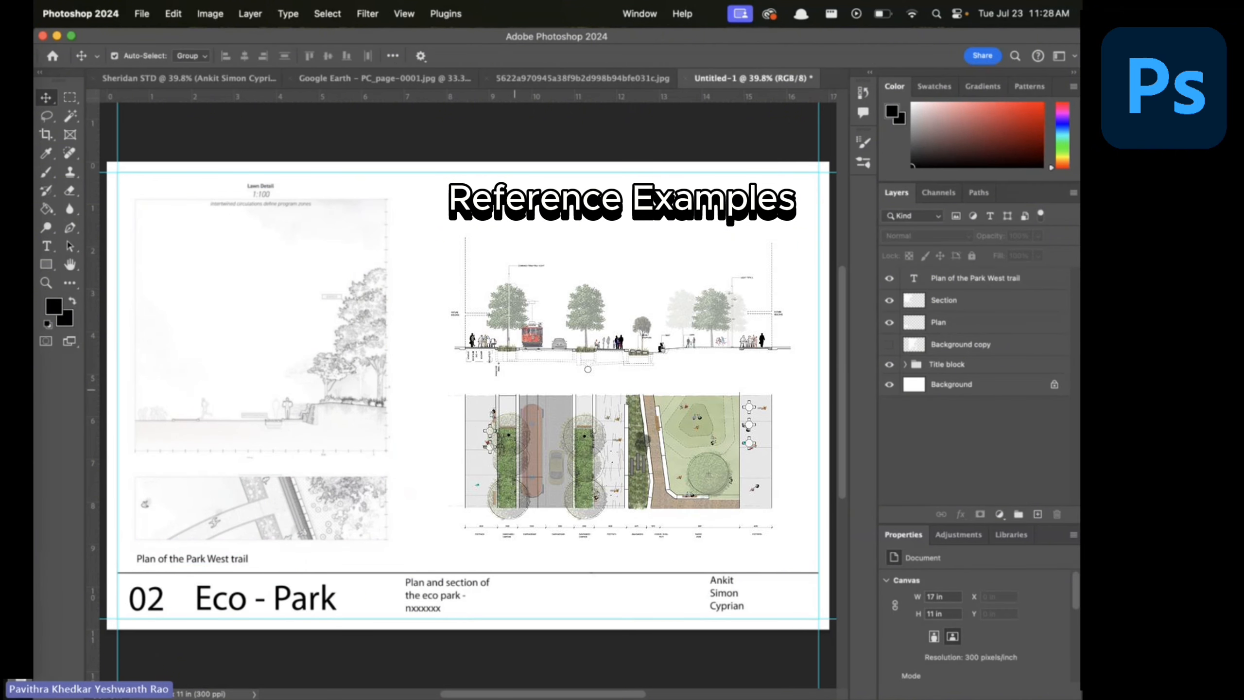
Examine how the plan and section drawings line up, with a closer look at the section drawing
{"action": "left_click", "coordinate": [301, 399]}
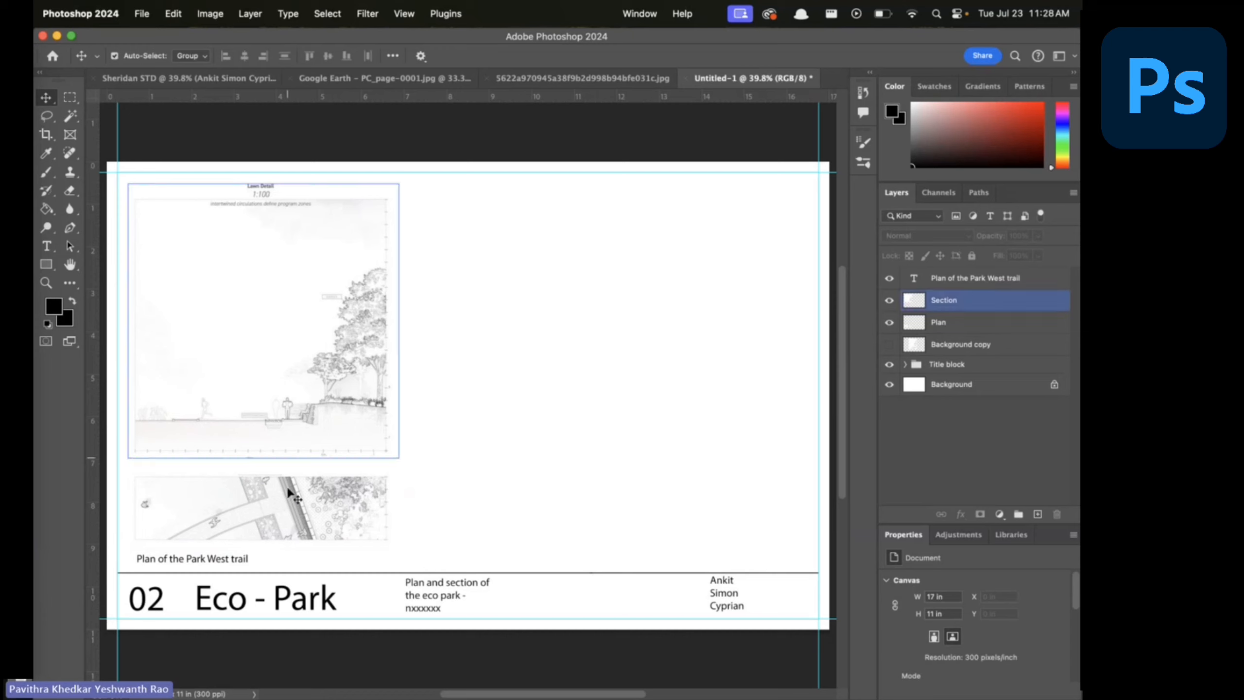
{"action": "left_click", "coordinate": [293, 497]}
{"action": "left_click", "coordinate": [269, 403]}
{"action": "left_click", "coordinate": [339, 422]}
{"action": "left_click", "coordinate": [301, 410]}
{"action": "left_click", "coordinate": [112, 408]}
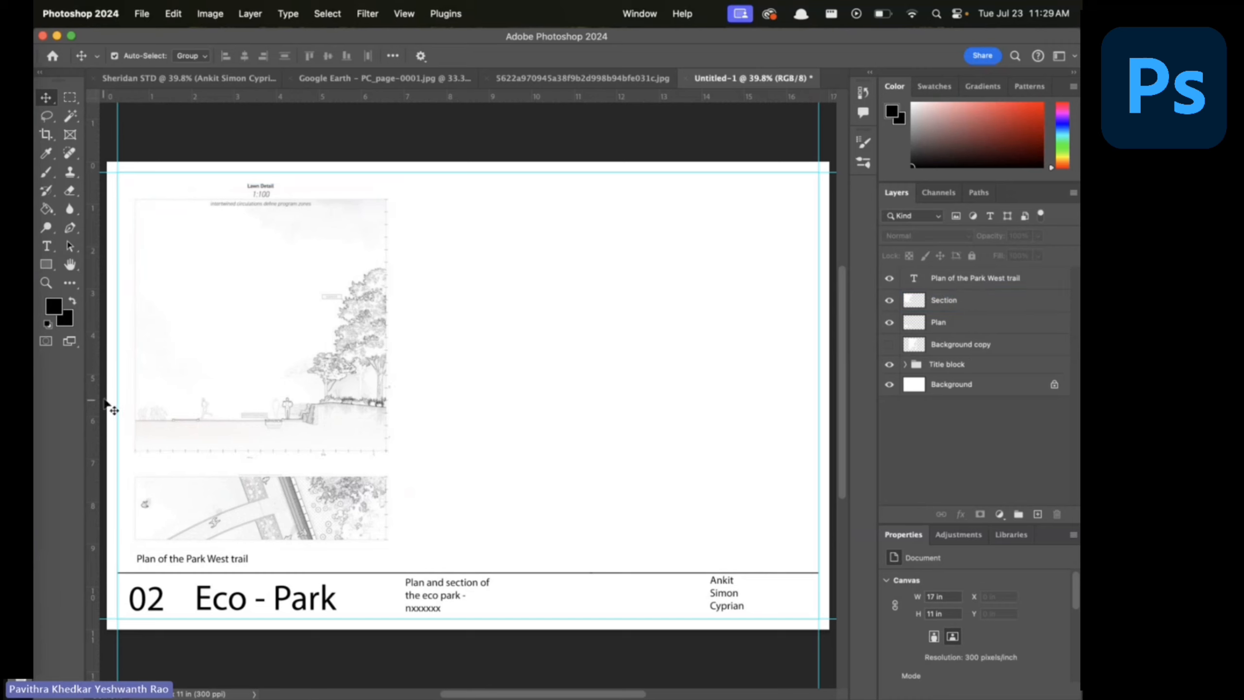
{"action": "key", "text": "z"}
{"action": "left_click_drag", "start_coordinate": [125, 172], "coordinate": [205, 173]}
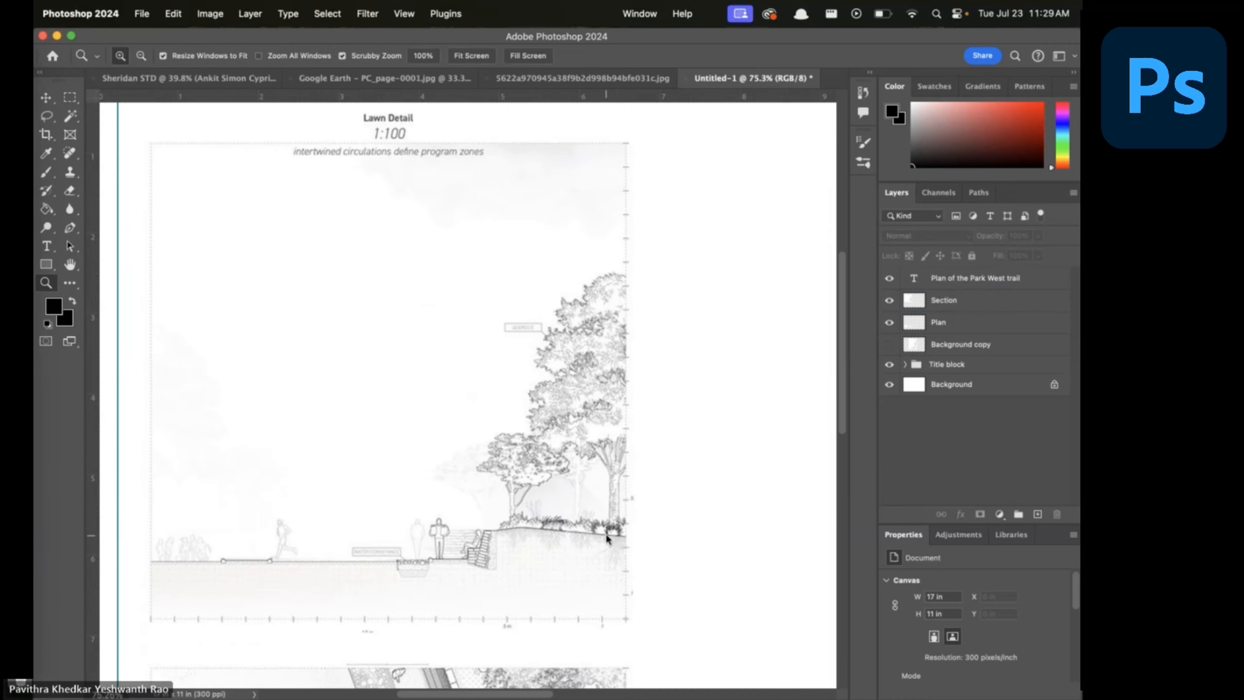
Delete the hidden Background copy layer and undo the deletion
{"action": "left_click", "coordinate": [968, 346]}
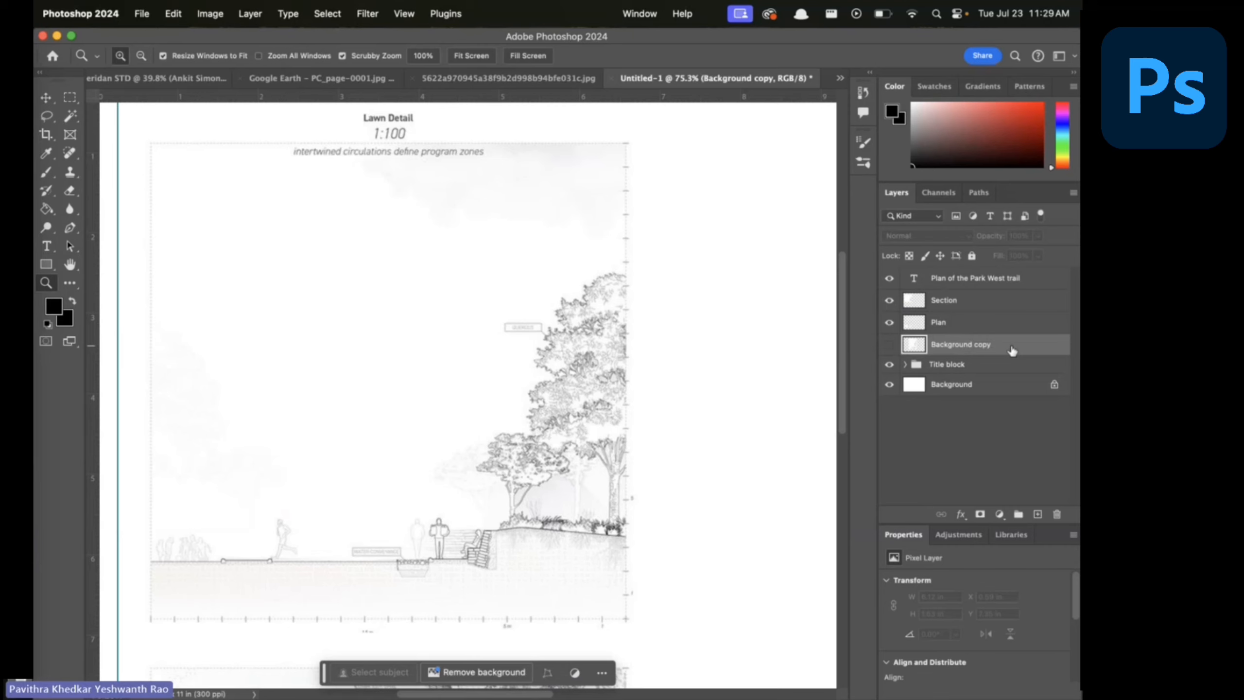
{"action": "key", "text": "BackSpace"}
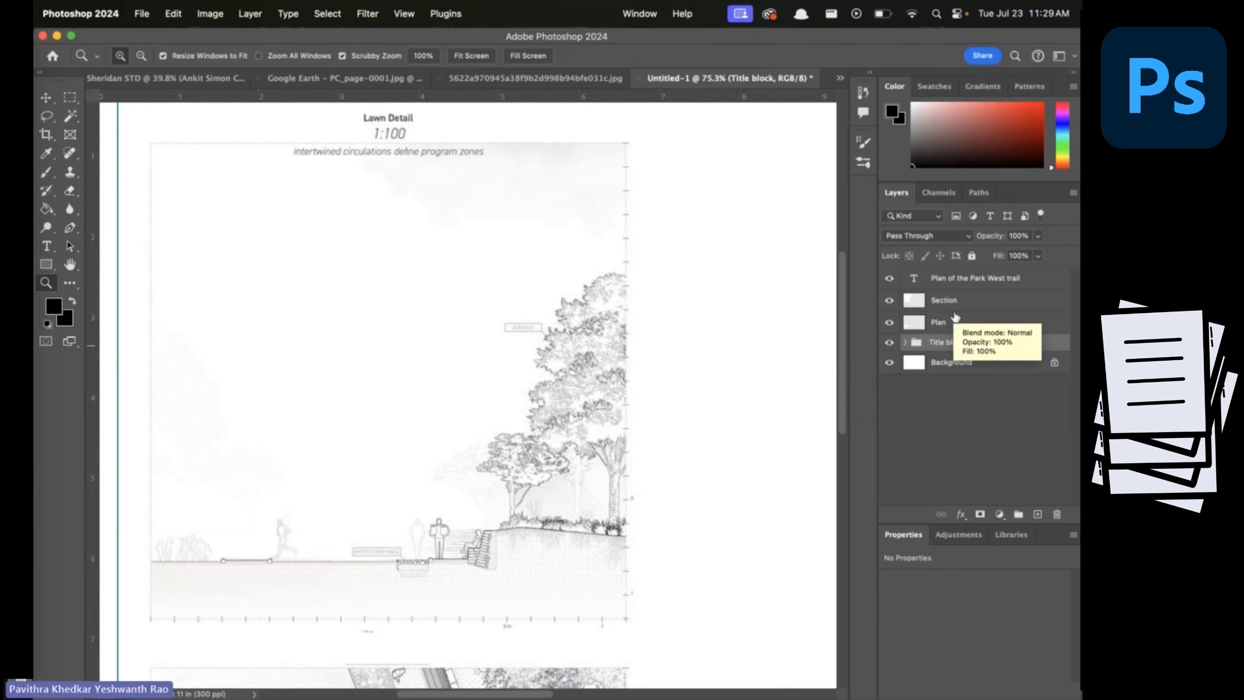
{"action": "left_click", "coordinate": [954, 322]}
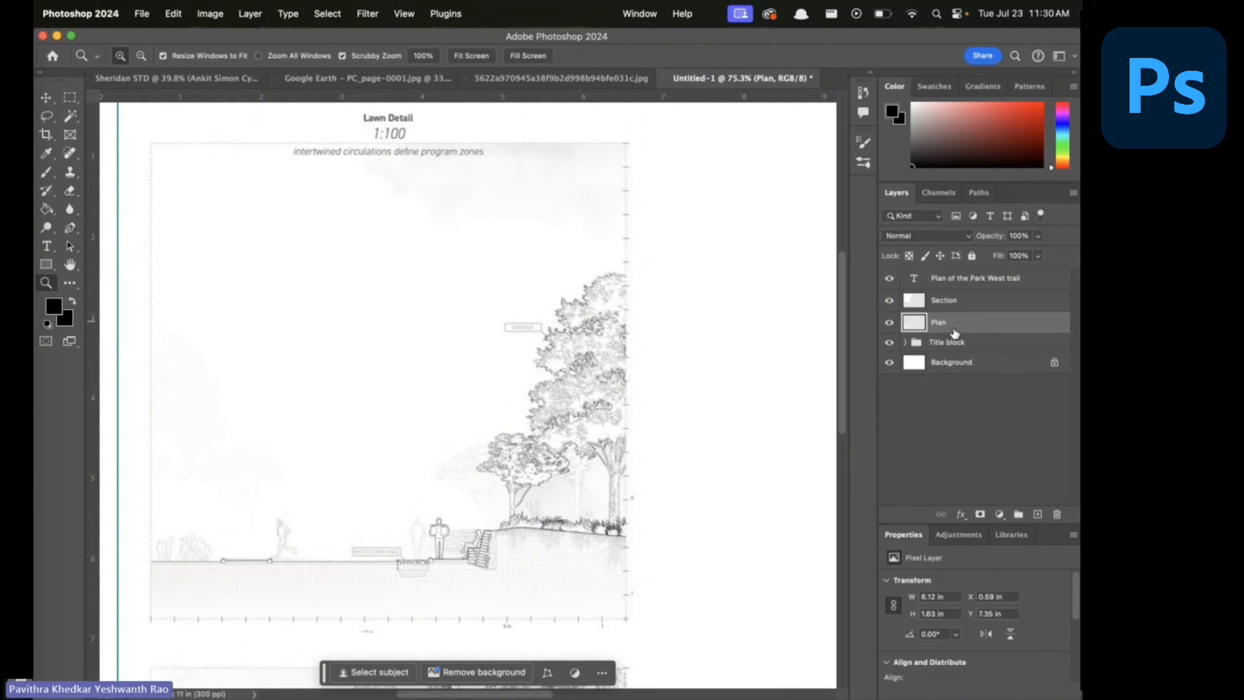
{"action": "key", "text": "super+z"}
Toggle the Background copy layer's visibility on and off to compare the sheet, leaving the layer hidden
{"action": "left_click", "coordinate": [889, 344]}
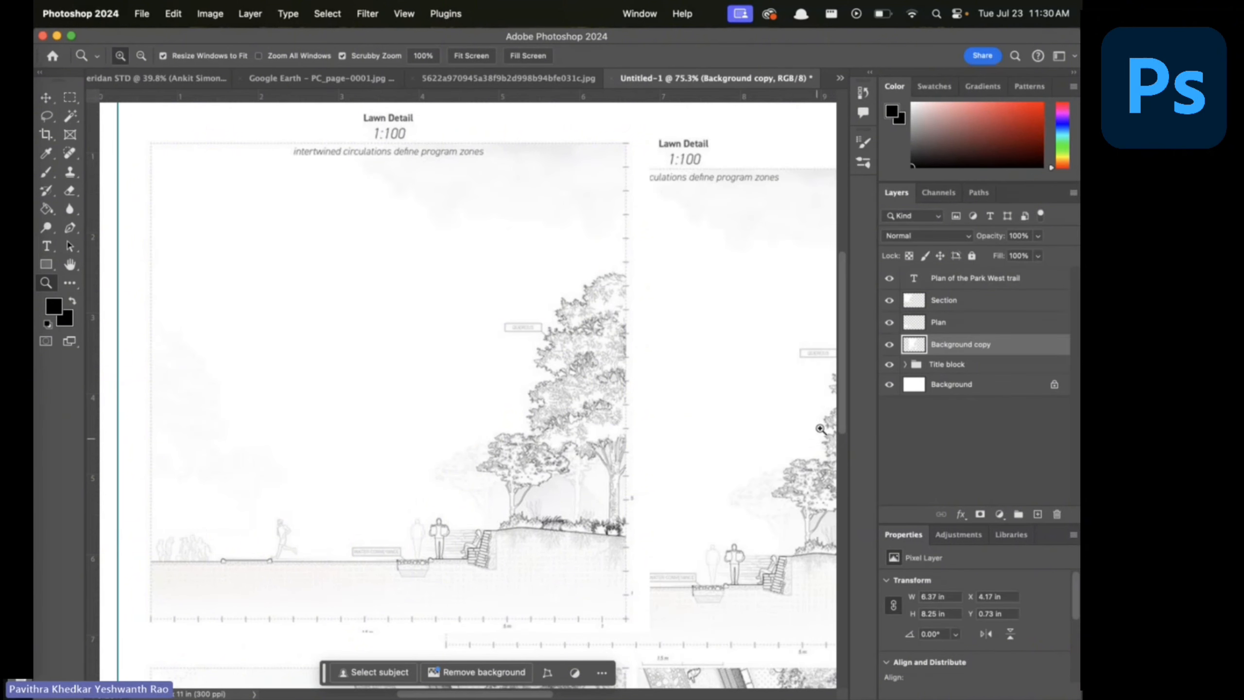
{"action": "left_click", "coordinate": [888, 345]}
{"action": "left_click", "coordinate": [889, 346]}
{"action": "left_click", "coordinate": [889, 345]}
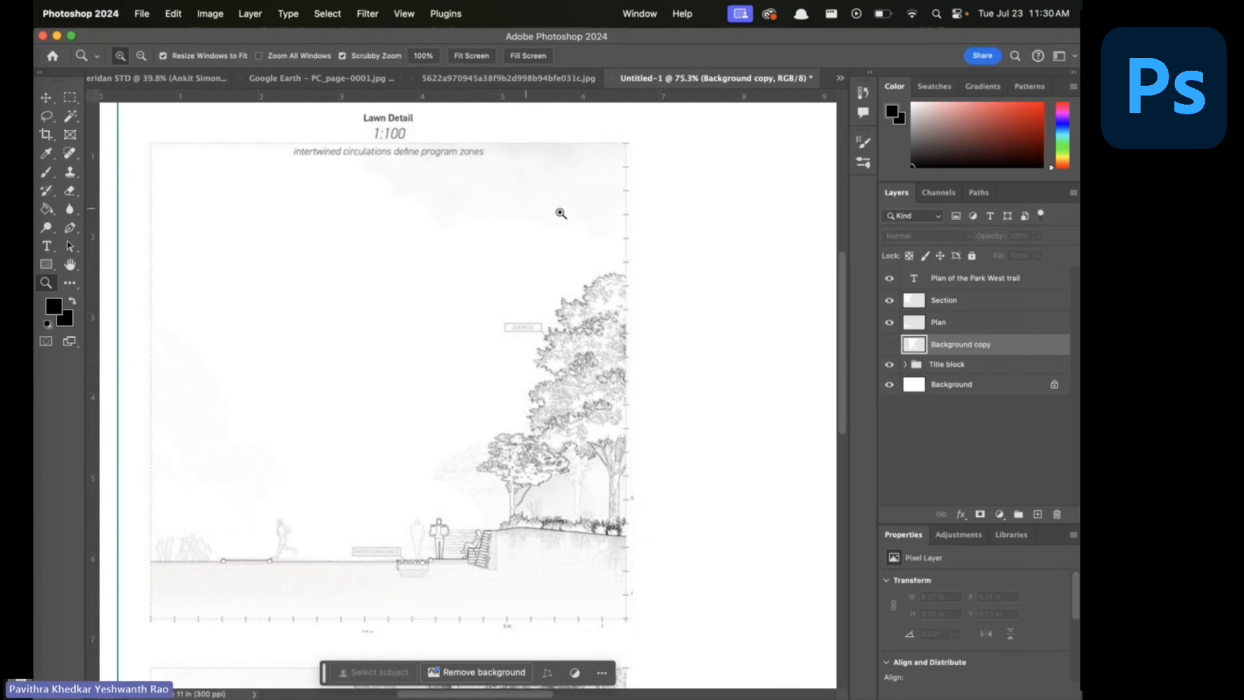
{"action": "left_click", "coordinate": [889, 345]}
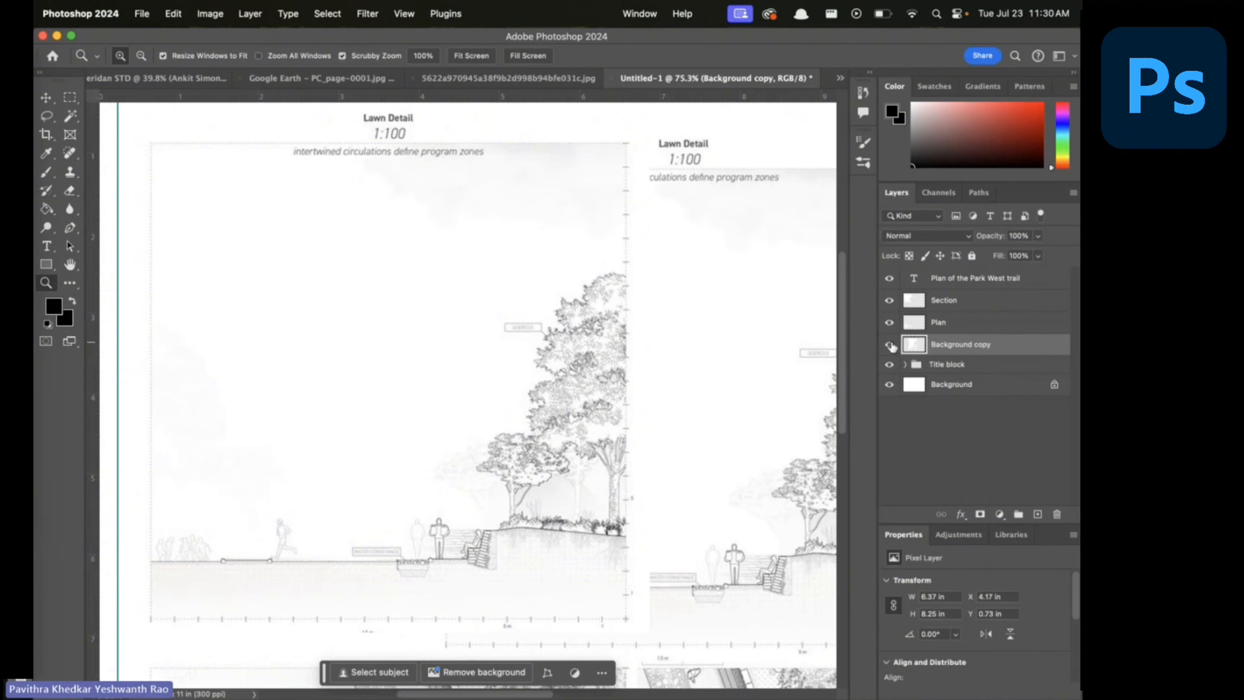
{"action": "left_click", "coordinate": [889, 345]}
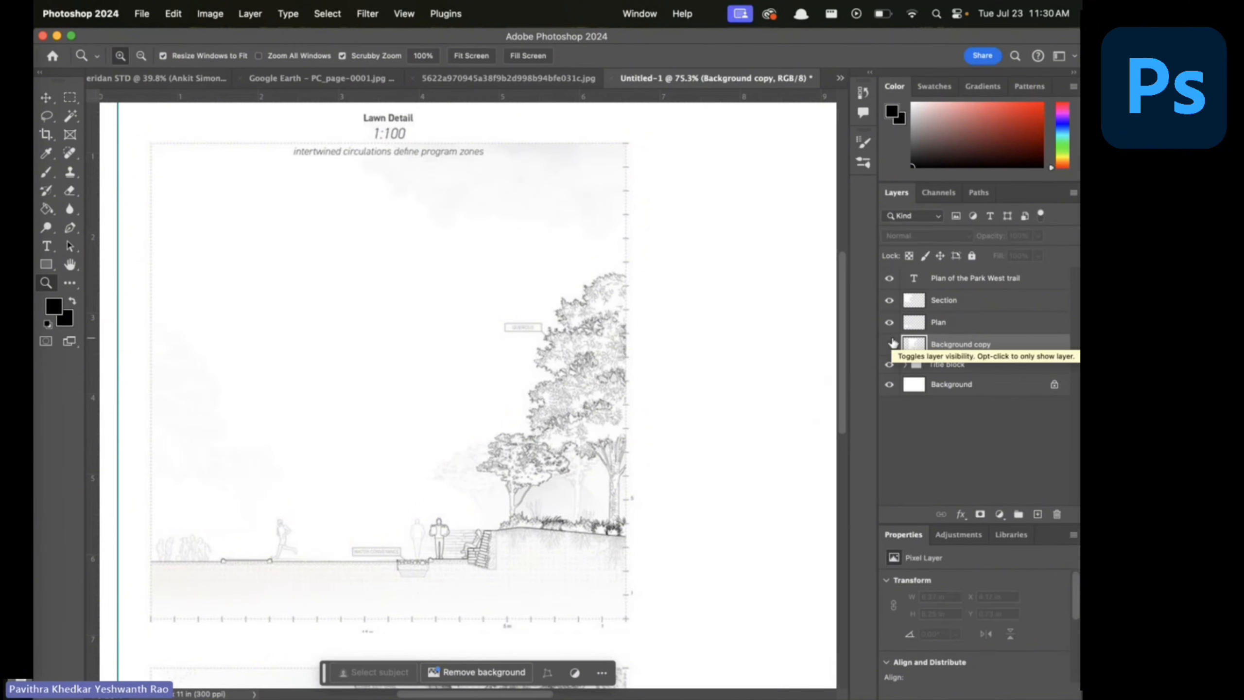
Create a new layer group above the layers and name it "Left panel"
{"action": "left_click", "coordinate": [972, 470]}
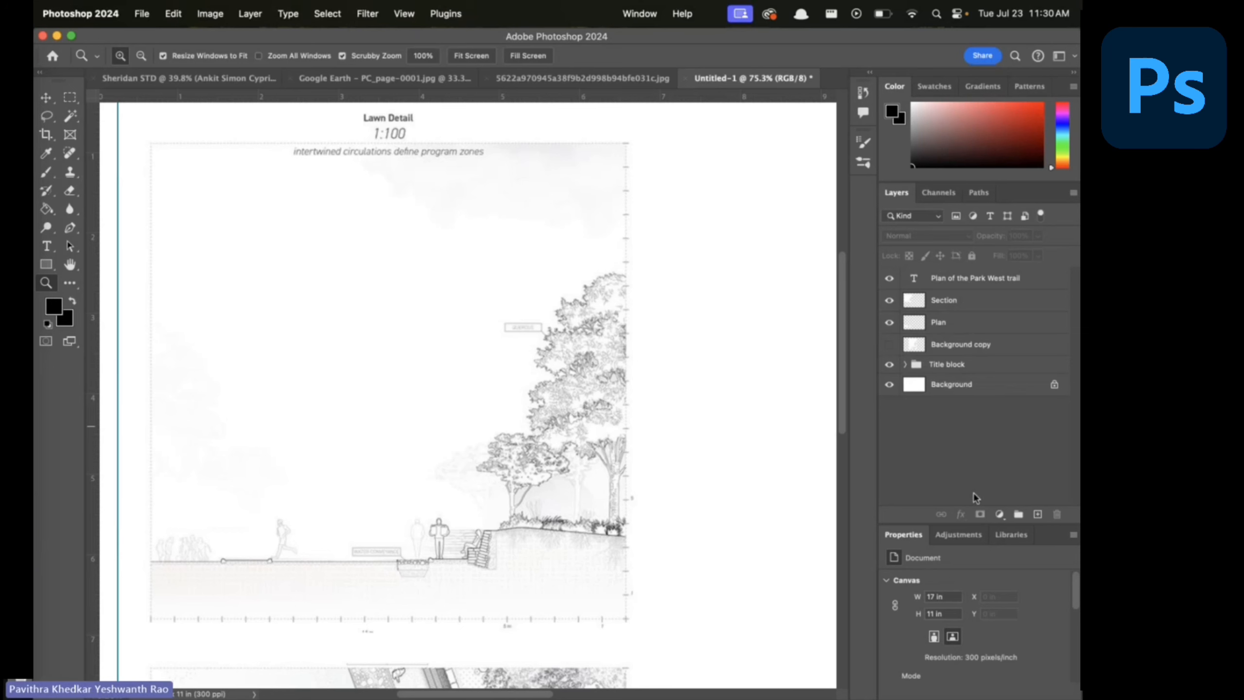
{"action": "left_click", "coordinate": [1019, 514]}
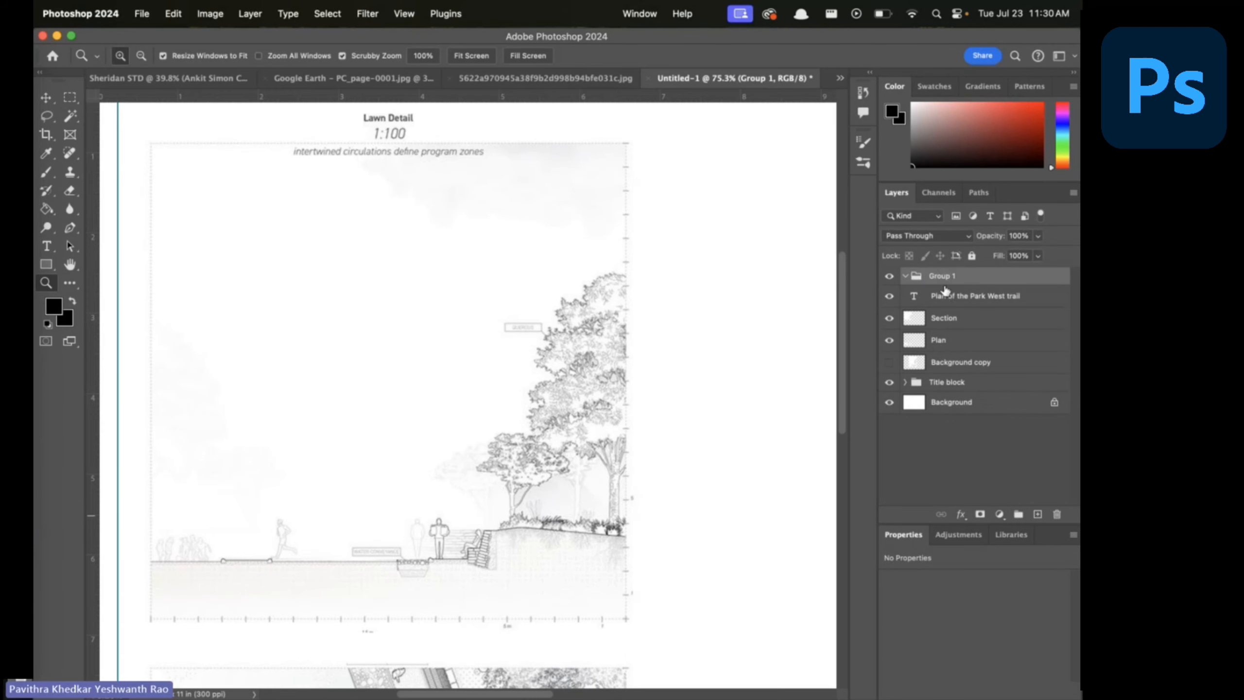
{"action": "double_click", "coordinate": [942, 276]}
{"action": "type", "text": "L"}
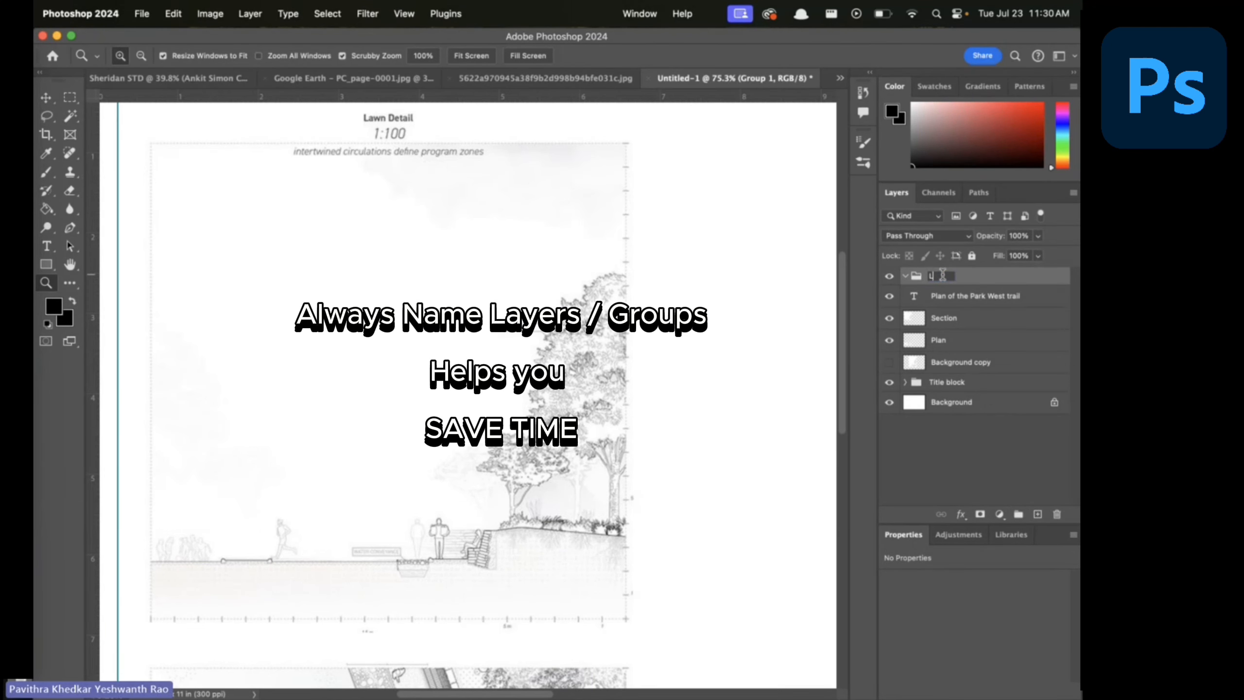
{"action": "type", "text": "eft panel"}
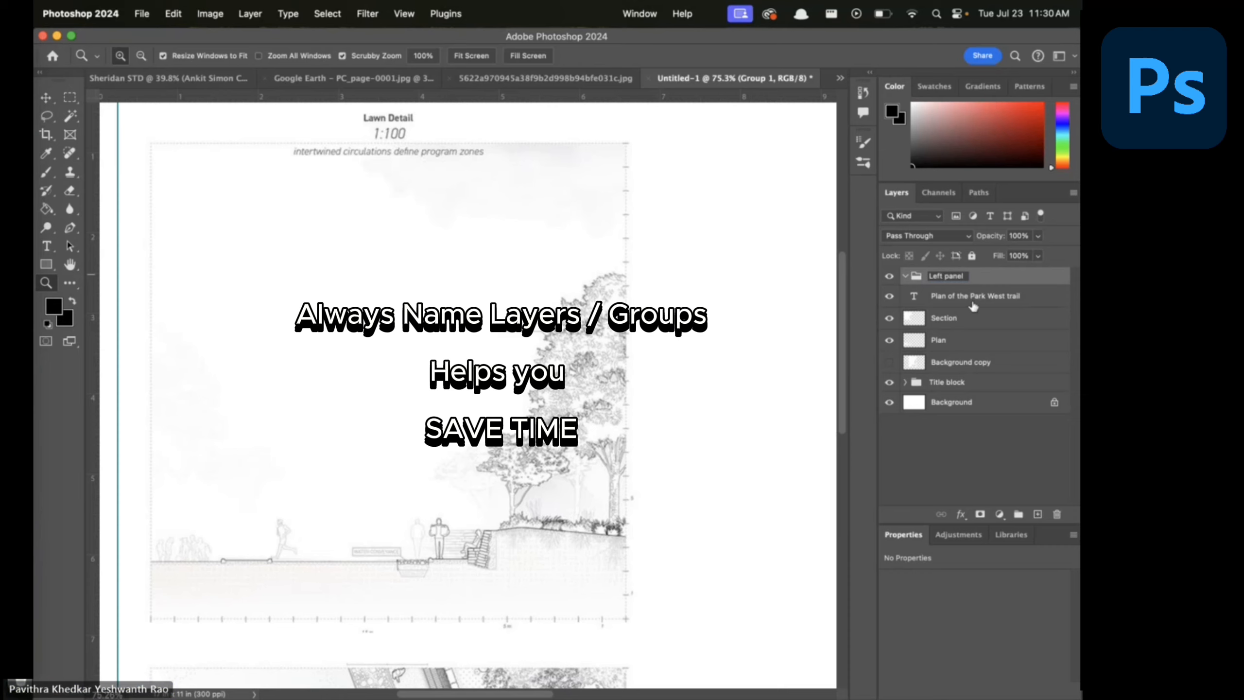
{"action": "key", "text": "Return"}
Move the Plan of the Park West trail text, Section, Plan and Background copy layers into the Left panel group
{"action": "left_click", "coordinate": [973, 303]}
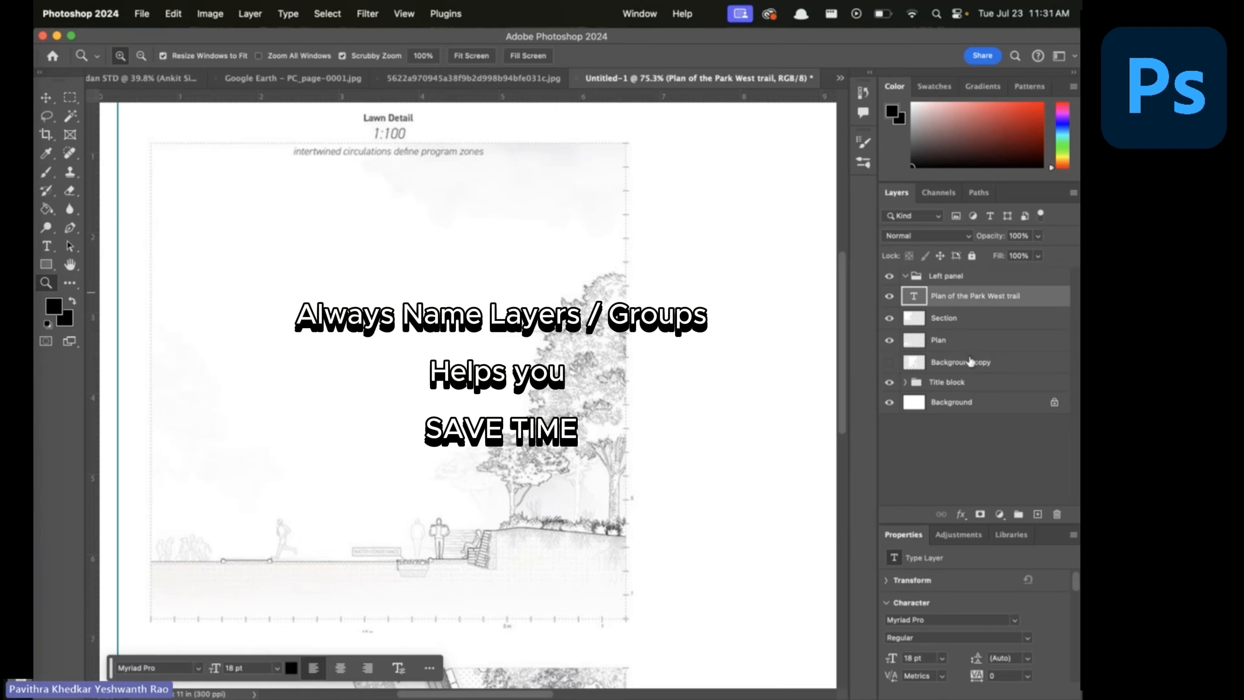
{"action": "left_click", "coordinate": [960, 343], "text": "shift"}
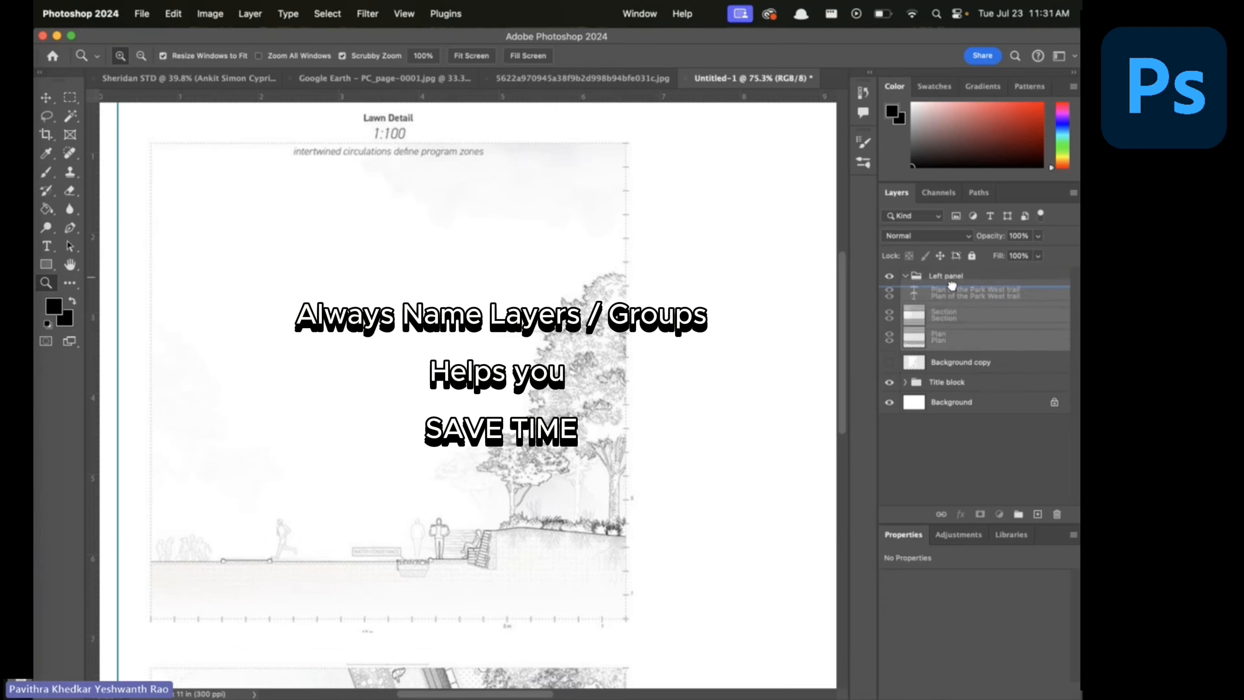
{"action": "left_click", "coordinate": [941, 365], "text": "shift"}
{"action": "left_click_drag", "start_coordinate": [941, 364], "coordinate": [949, 283]}
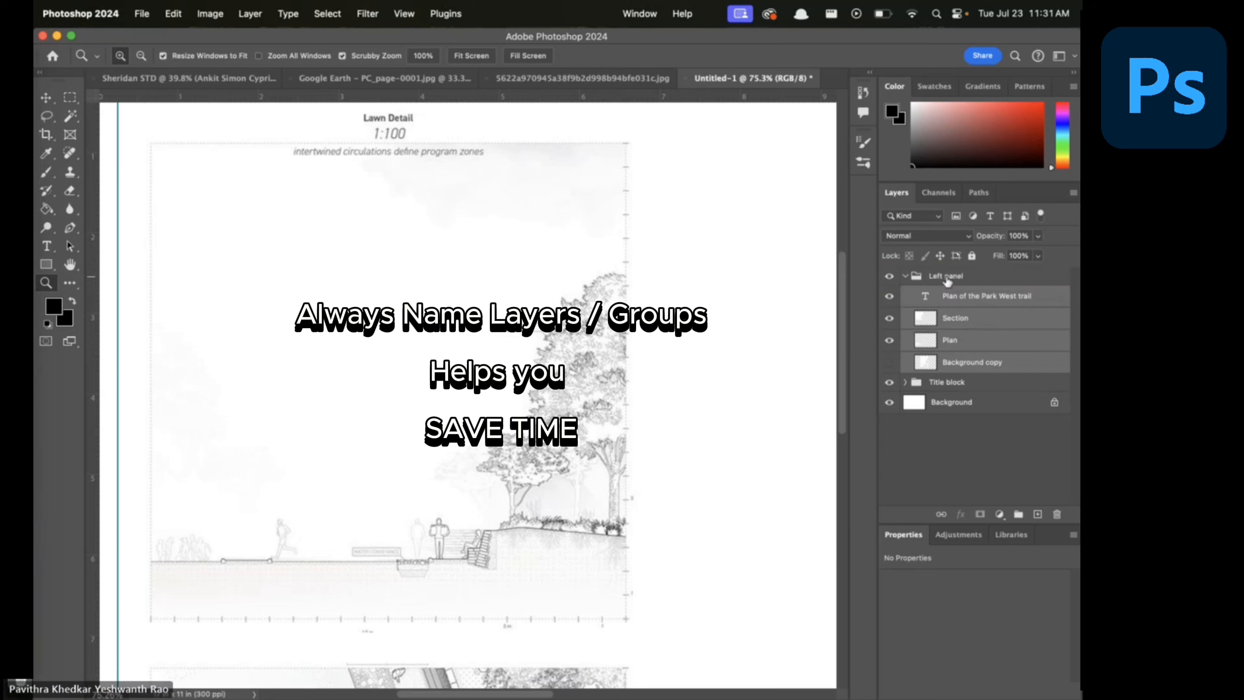
Create a nested group named "Section" inside Left panel and place it above the Plan of the Park West trail text layer
{"action": "left_click", "coordinate": [976, 321]}
{"action": "left_click", "coordinate": [1018, 514]}
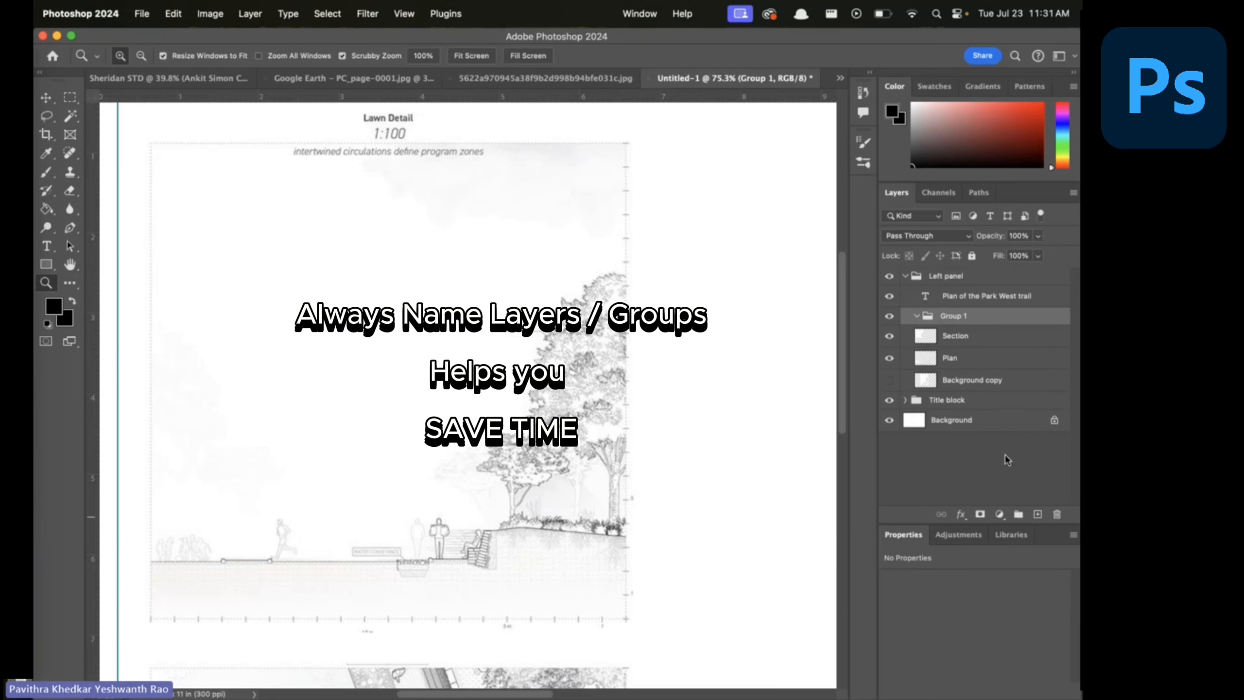
{"action": "double_click", "coordinate": [945, 315]}
{"action": "type", "text": "S"}
{"action": "type", "text": "Sect"}
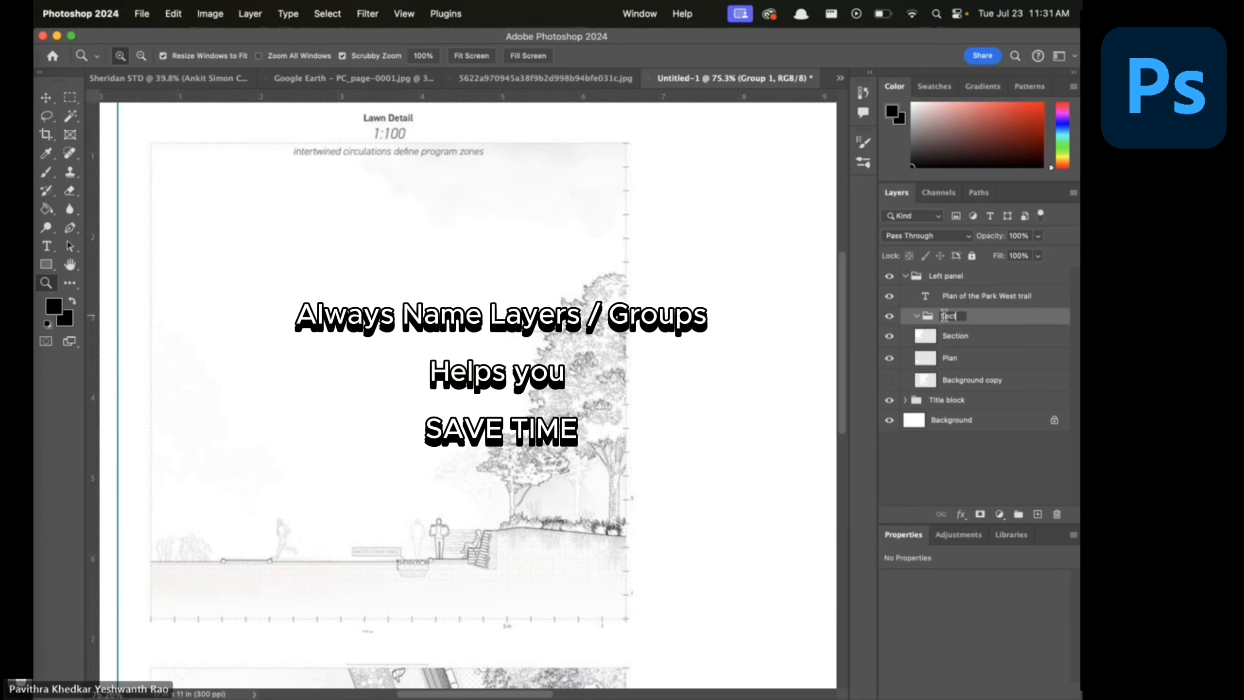
{"action": "type", "text": "ion"}
{"action": "key", "text": "Return"}
{"action": "left_click_drag", "start_coordinate": [994, 319], "coordinate": [993, 287]}
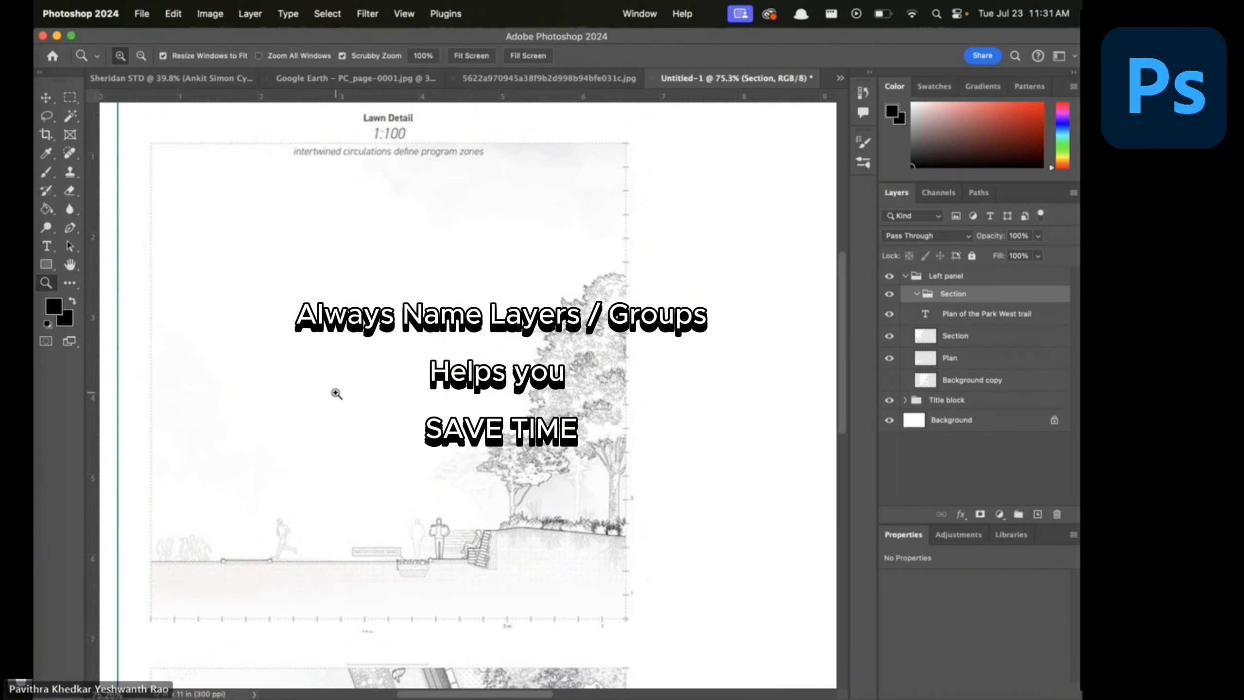
Add a new layer named "ground Level" inside the Section group
{"action": "left_click", "coordinate": [1037, 514]}
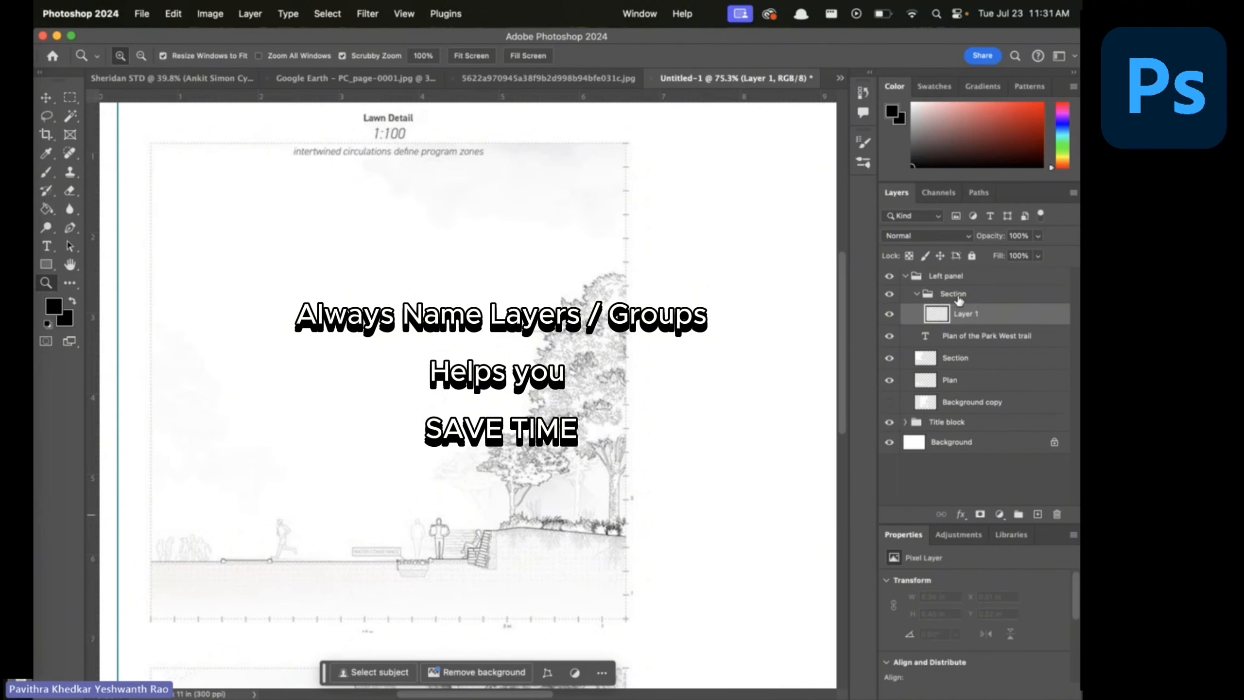
{"action": "double_click", "coordinate": [969, 313]}
{"action": "type", "text": "ground Level"}
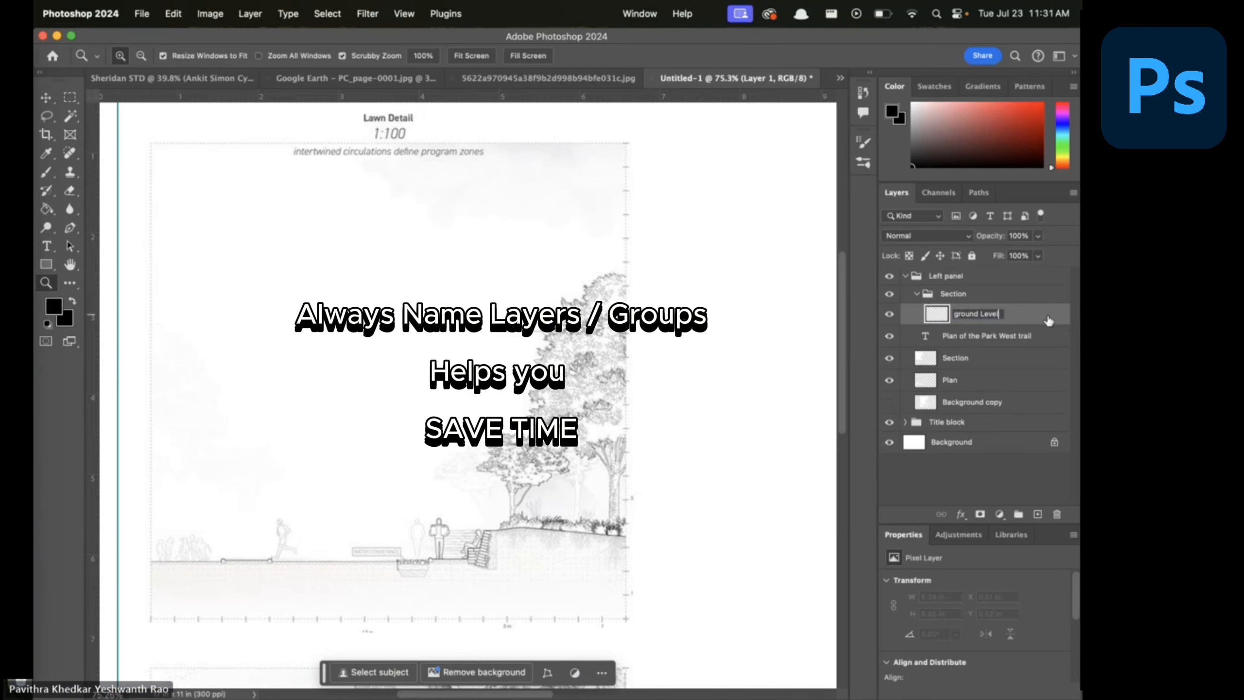
{"action": "key", "text": "Return"}
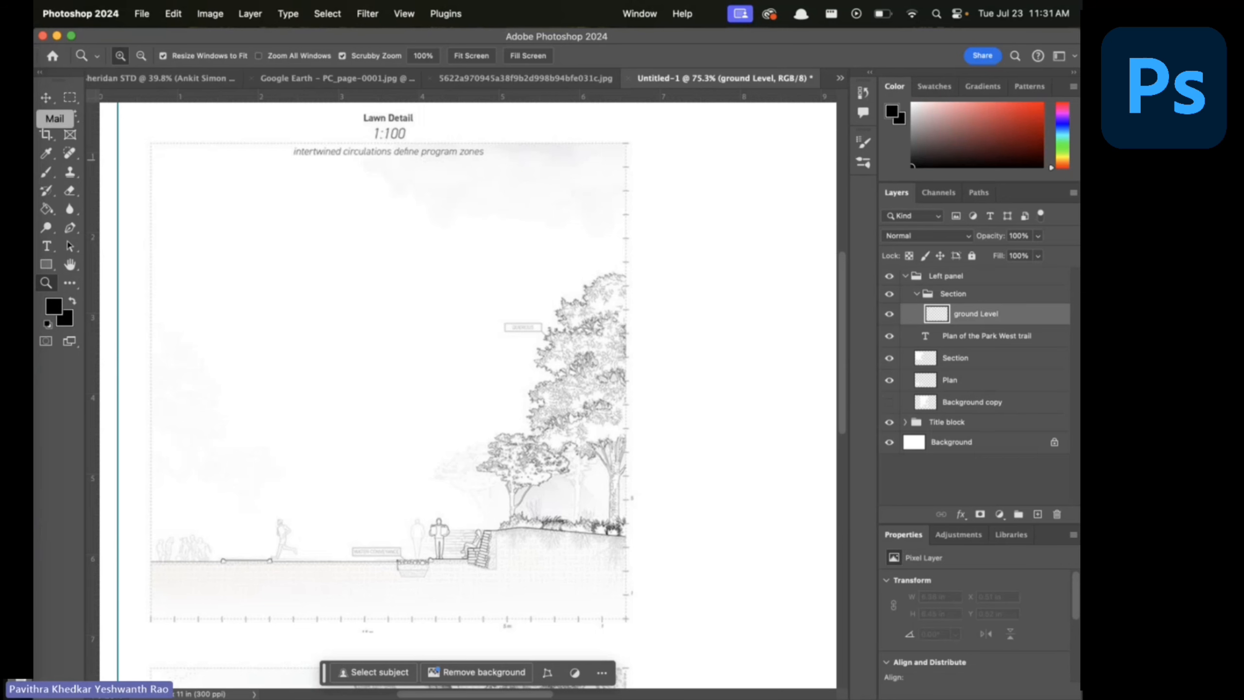
Switch to the Brush tool and look through the brush presets, keeping Hard Round at 100% hardness
{"action": "left_click", "coordinate": [46, 171]}
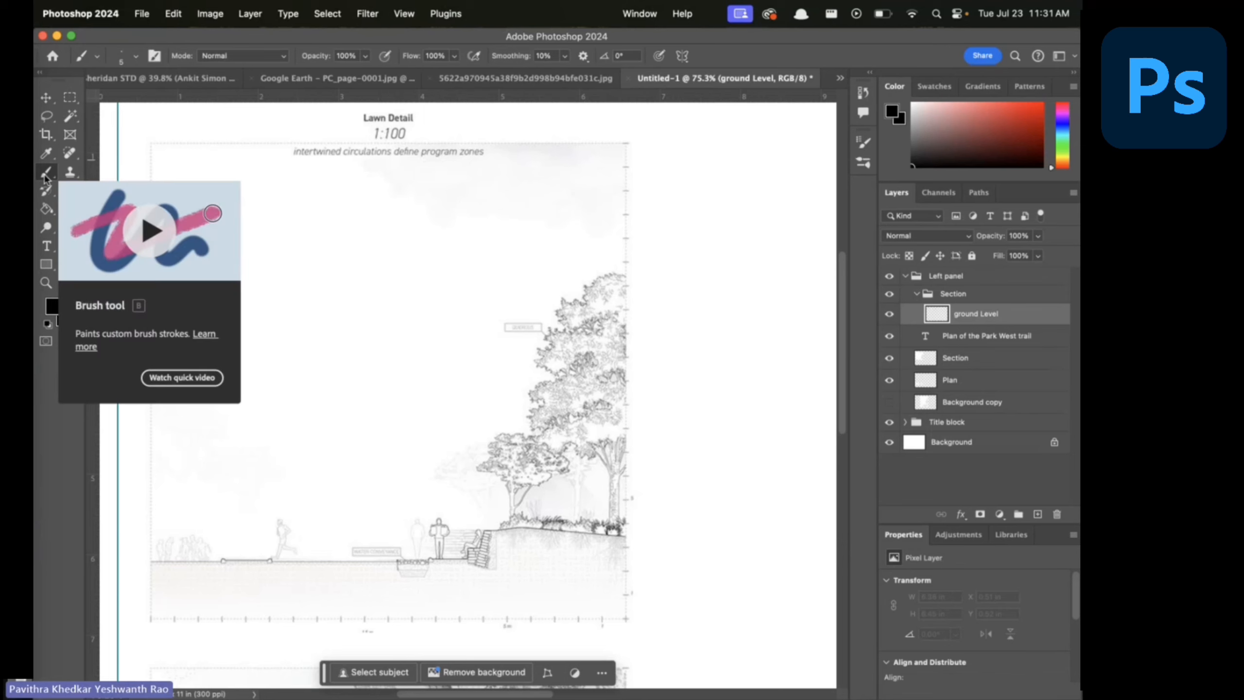
{"action": "left_click", "coordinate": [97, 56]}
{"action": "left_click", "coordinate": [97, 61]}
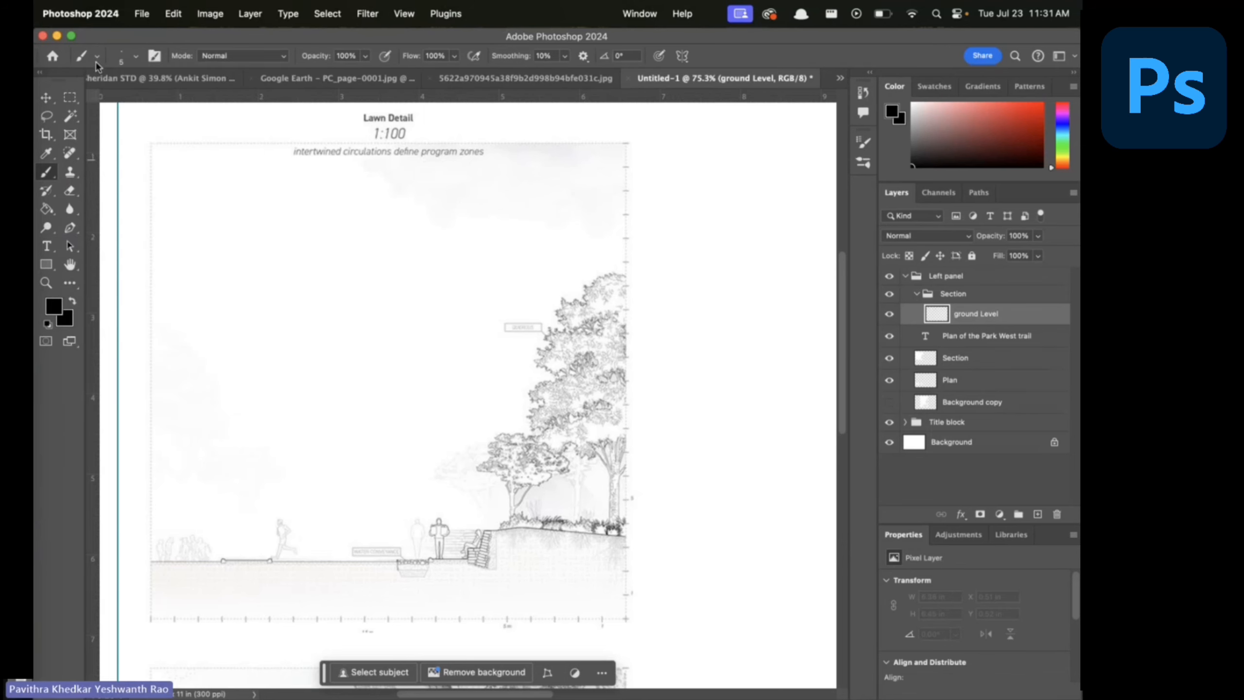
{"action": "left_click", "coordinate": [96, 62]}
{"action": "left_click", "coordinate": [97, 62]}
{"action": "left_click", "coordinate": [136, 57]}
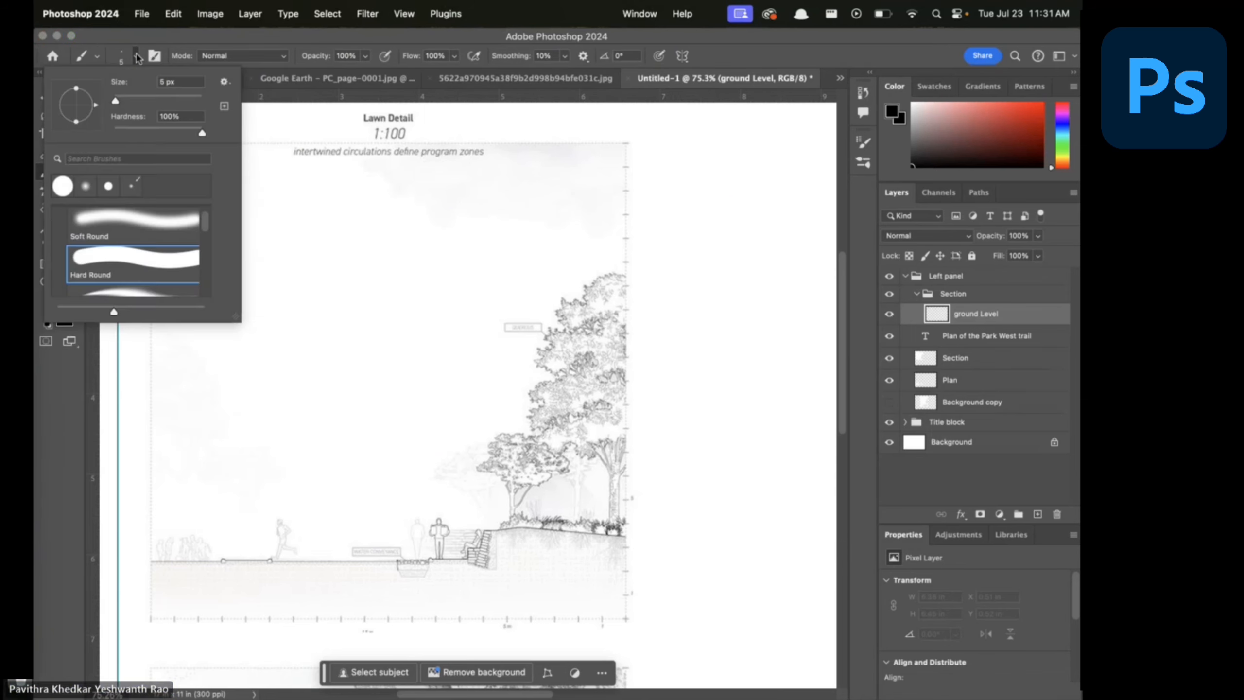
{"action": "scroll", "coordinate": [112, 259], "scroll_direction": "down", "scroll_amount": 3}
{"action": "scroll", "coordinate": [112, 262], "scroll_direction": "down", "scroll_amount": 5}
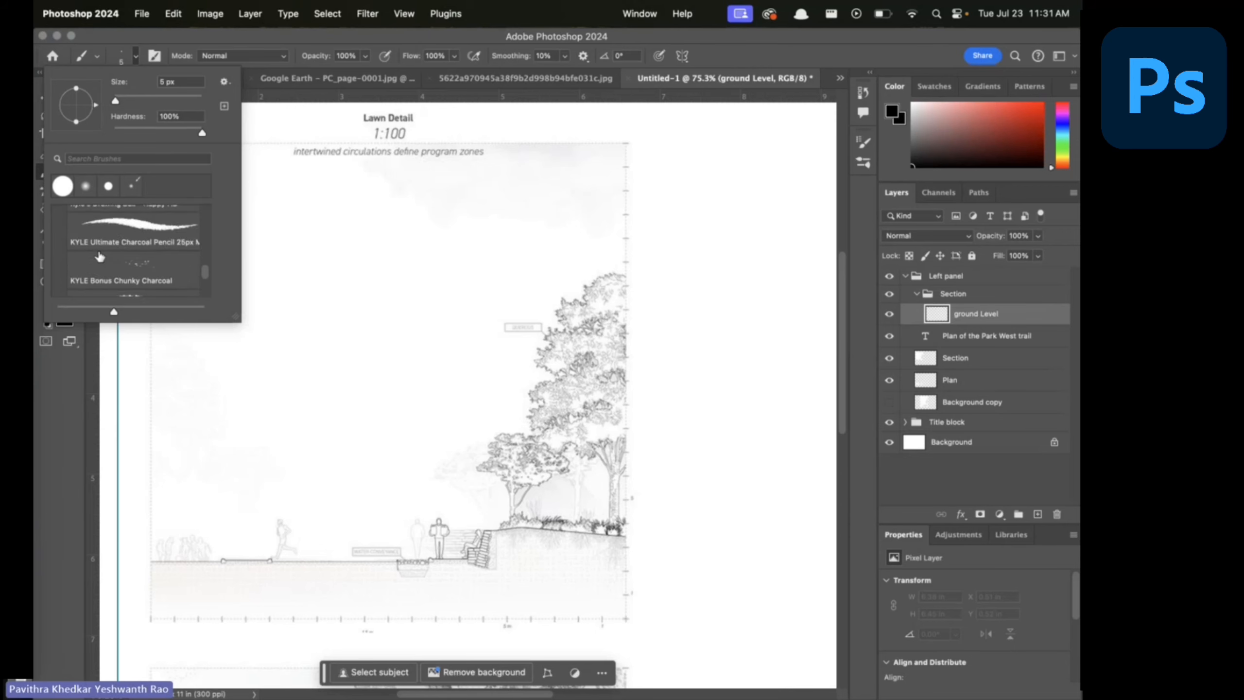
{"action": "scroll", "coordinate": [100, 256], "scroll_direction": "down", "scroll_amount": 2}
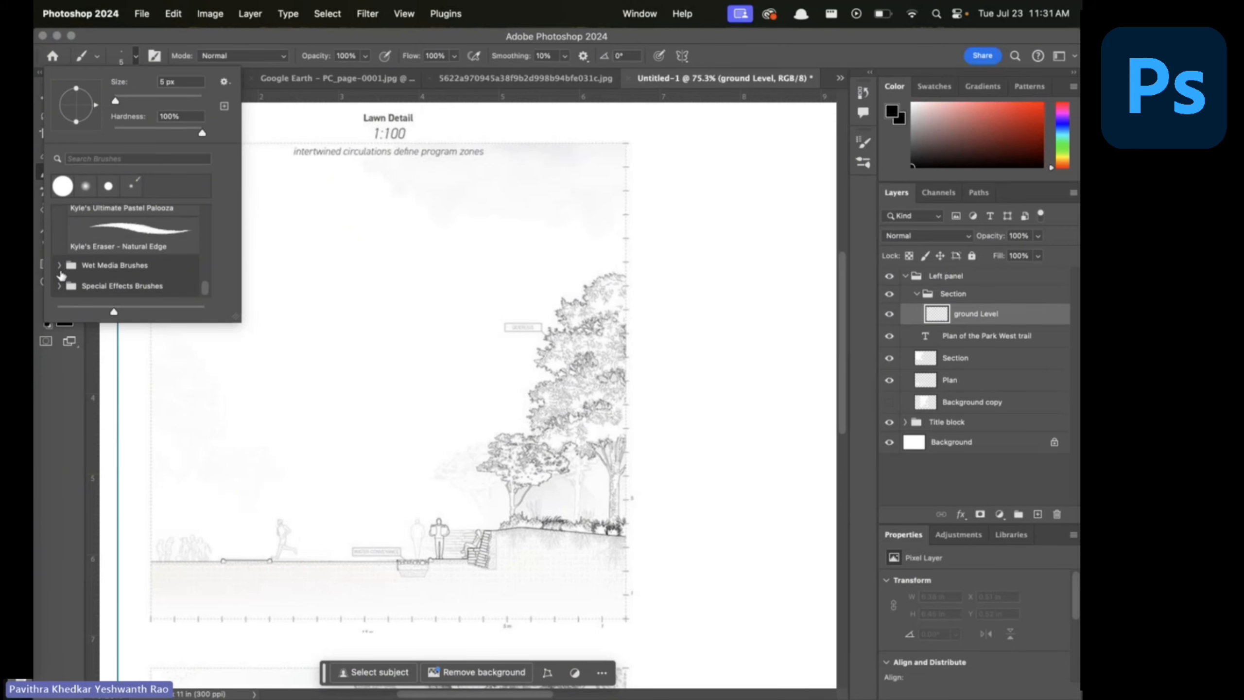
{"action": "scroll", "coordinate": [64, 260], "scroll_direction": "up", "scroll_amount": 5}
{"action": "scroll", "coordinate": [64, 233], "scroll_direction": "up", "scroll_amount": 5}
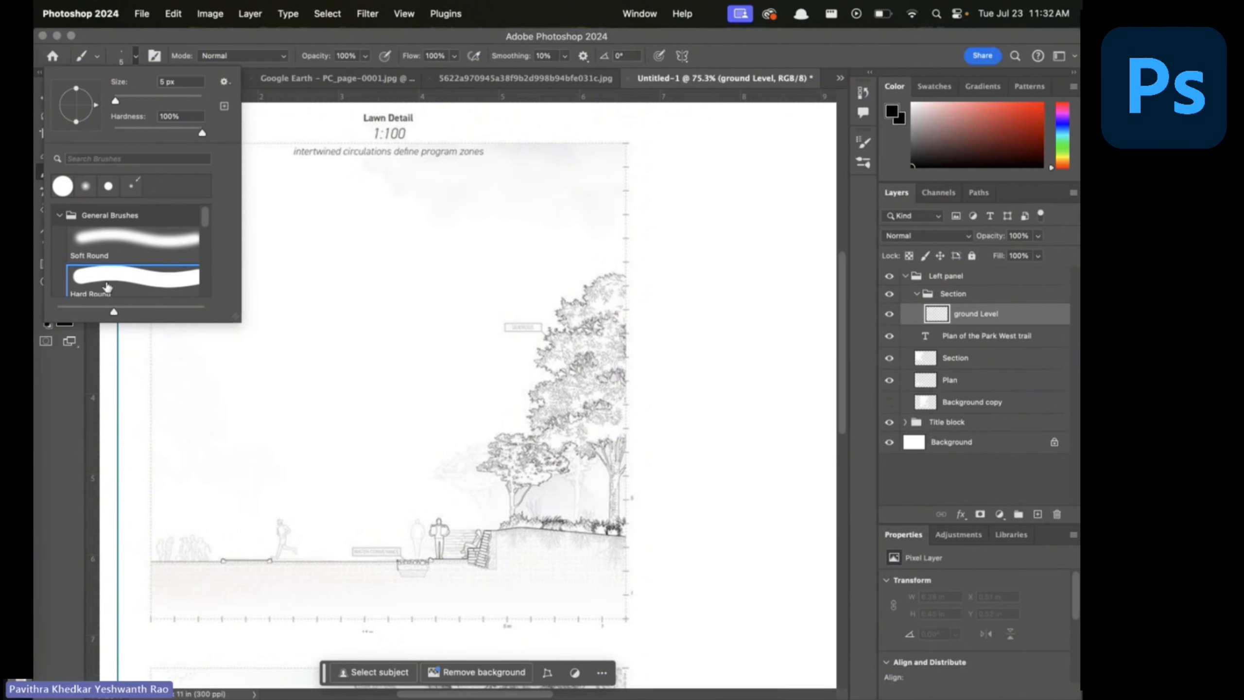
{"action": "scroll", "coordinate": [106, 287], "scroll_direction": "down", "scroll_amount": 1}
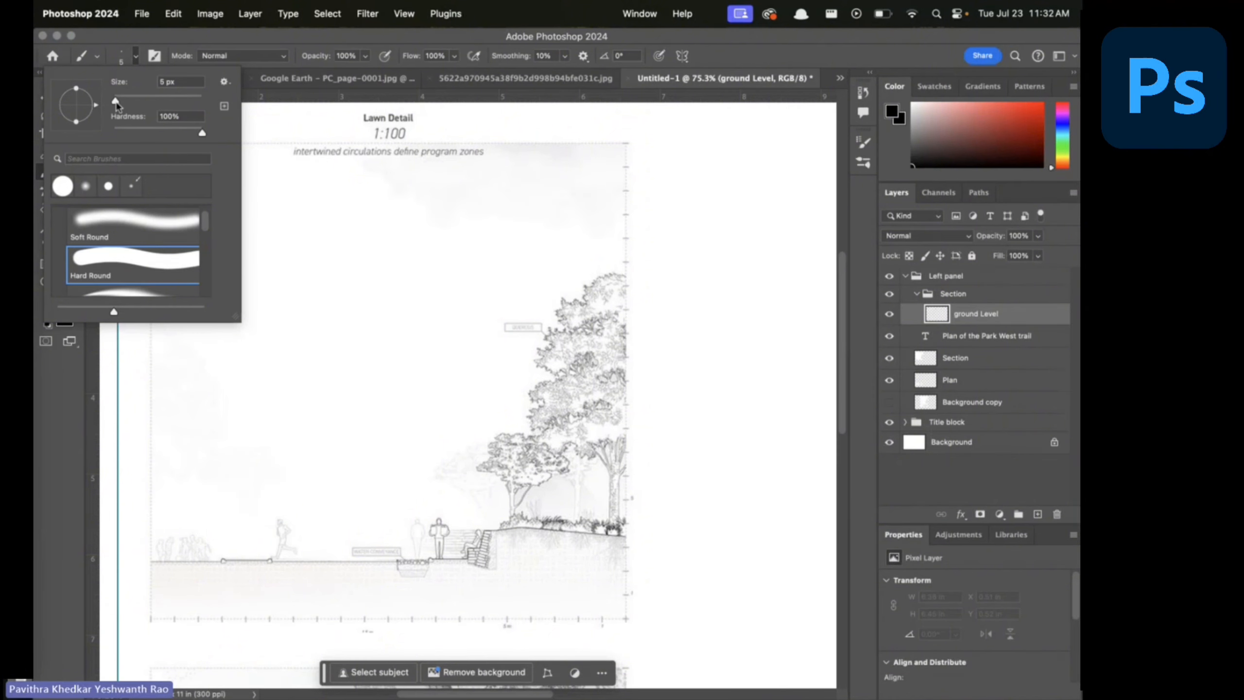
Set the Hard Round brush size to 3 px
{"action": "scroll", "coordinate": [432, 459], "scroll_direction": "down", "scroll_amount": 10}
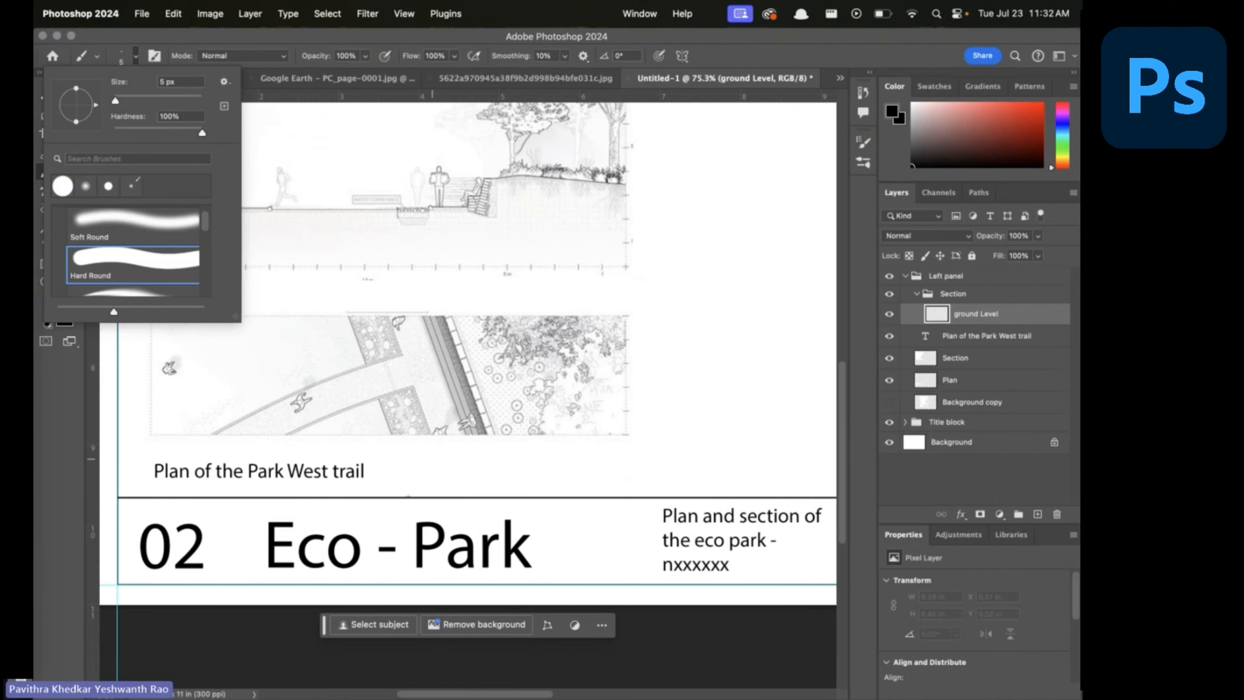
{"action": "scroll", "coordinate": [468, 353], "scroll_direction": "up", "scroll_amount": 9}
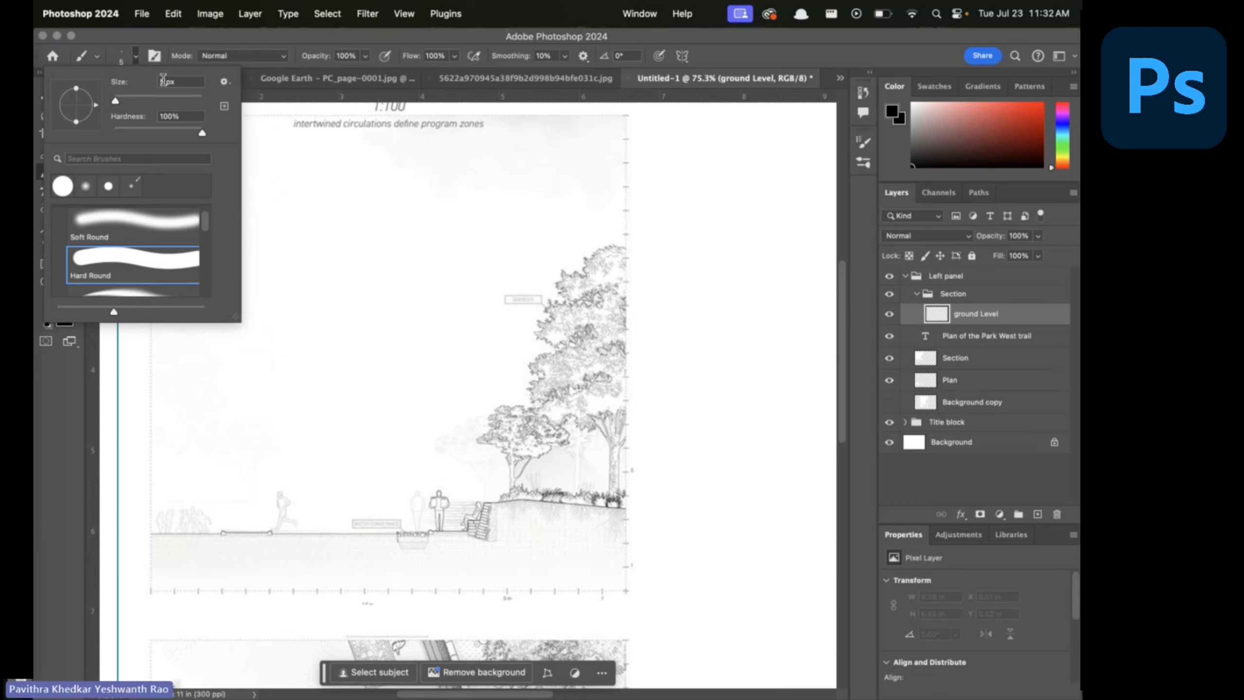
{"action": "type", "text": "3"}
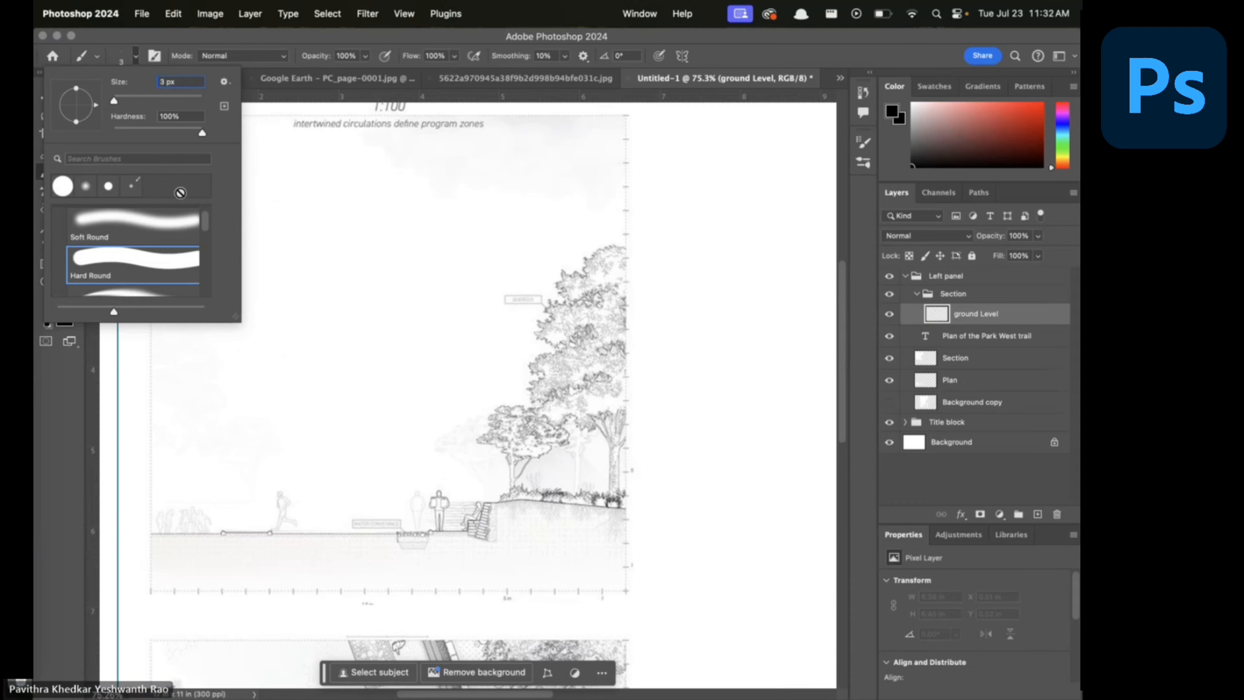
{"action": "scroll", "coordinate": [202, 412], "scroll_direction": "down", "scroll_amount": 5}
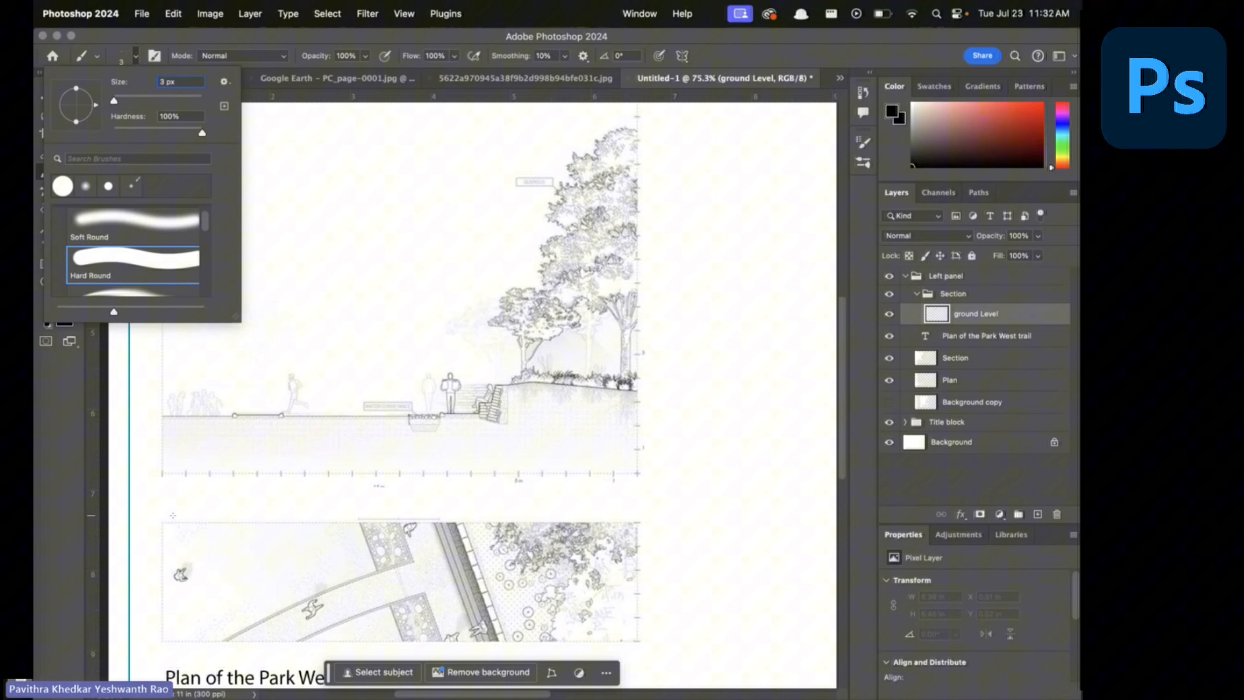
{"action": "left_click", "coordinate": [163, 416]}
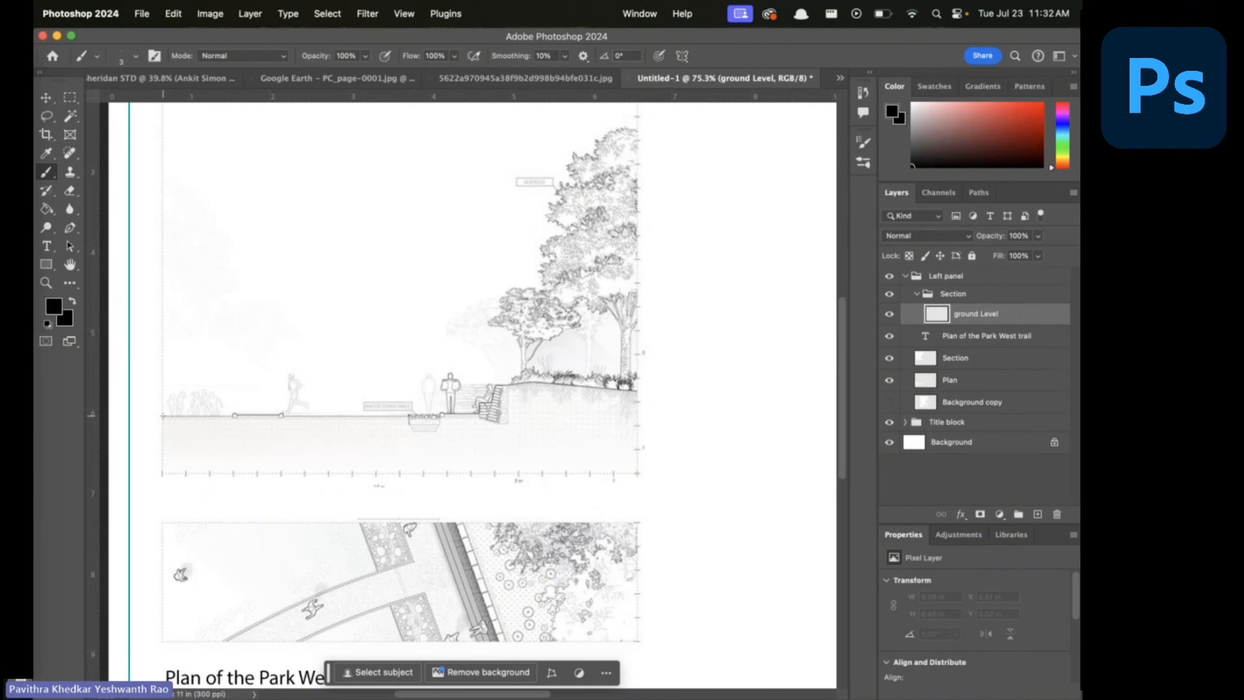
{"action": "left_click_drag", "start_coordinate": [226, 418], "coordinate": [417, 416]}
{"action": "key", "text": "super+z"}
{"action": "key", "text": "super+z"}
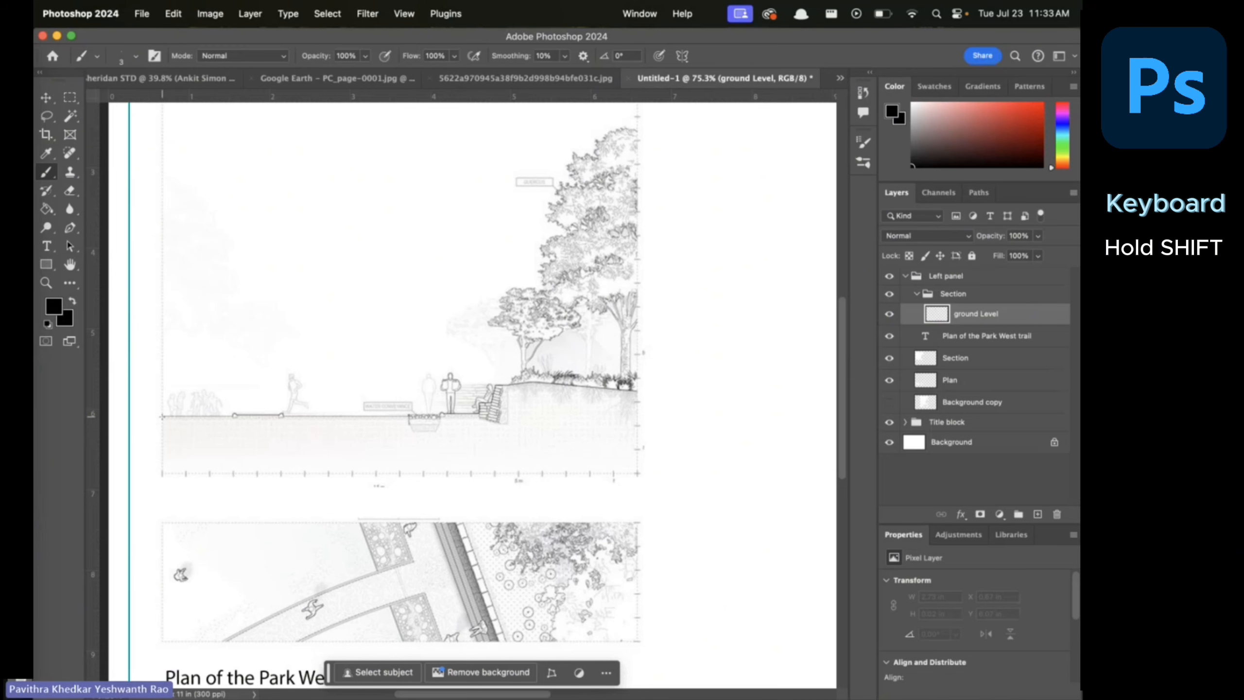
Trace the section's ground on the ground Level layer: a straight horizontal line about 4.57 in long and the sloping surface under the planting
{"action": "left_click_drag", "start_coordinate": [163, 416], "coordinate": [527, 416]}
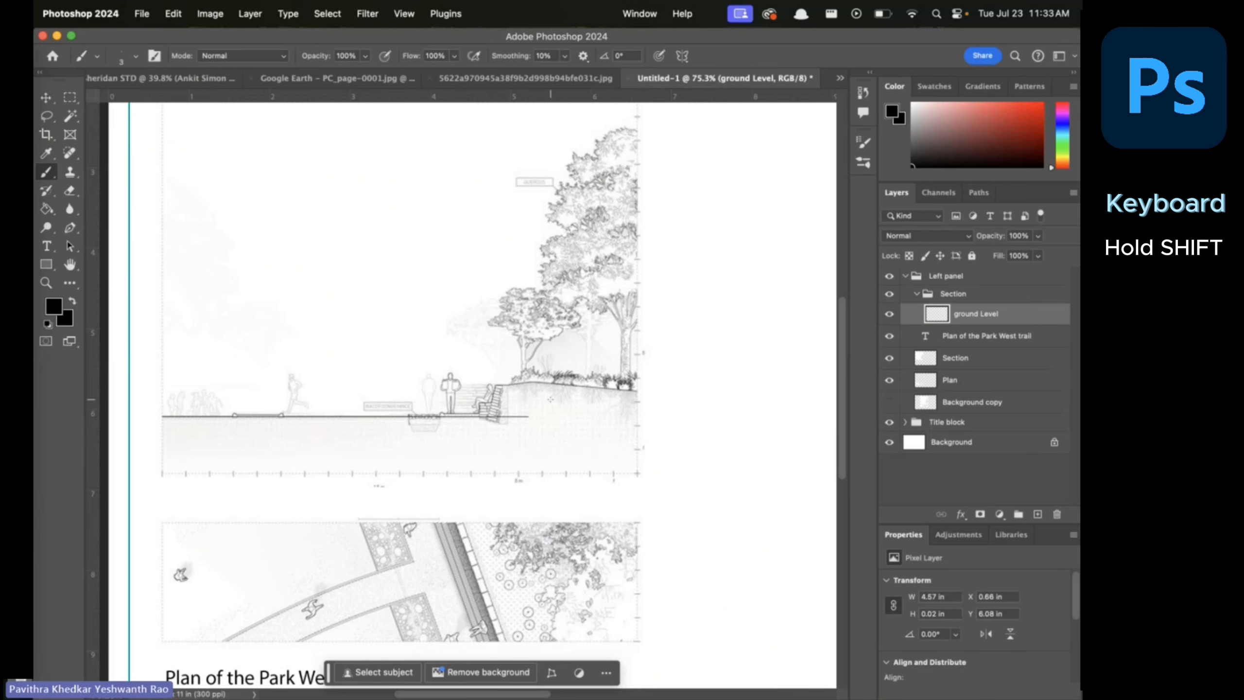
{"action": "scroll", "coordinate": [467, 399], "scroll_direction": "up", "scroll_amount": 10}
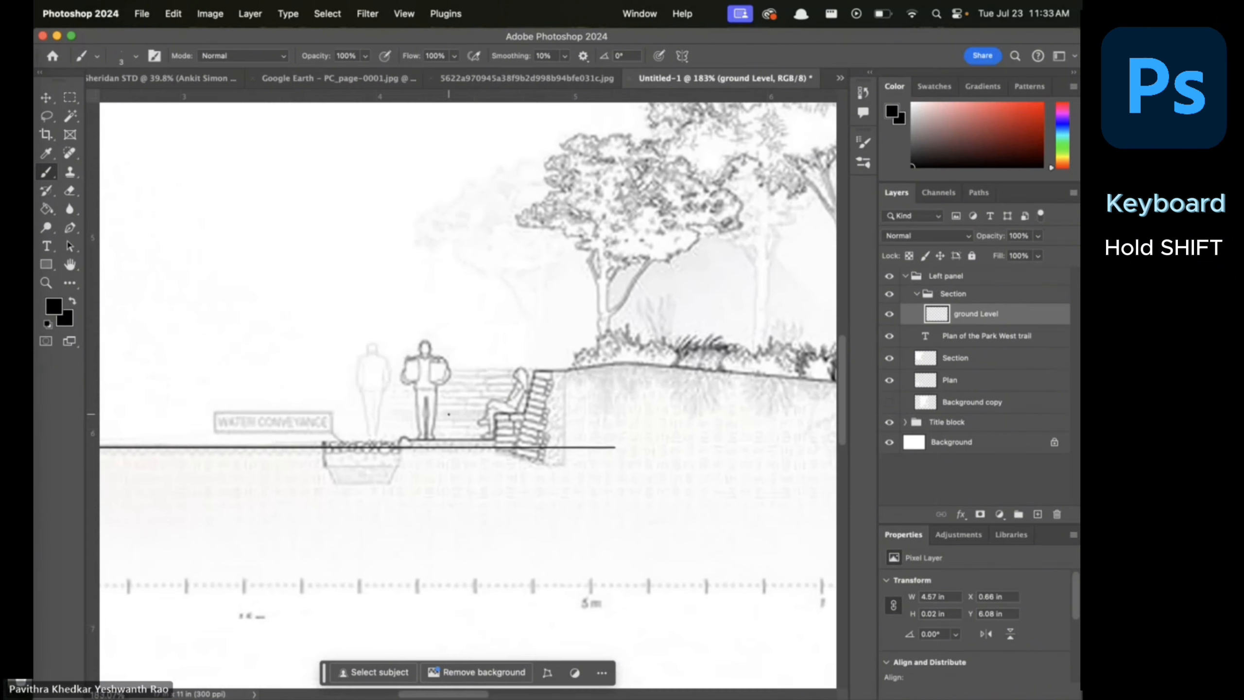
{"action": "left_click_drag", "start_coordinate": [700, 363], "coordinate": [398, 343]}
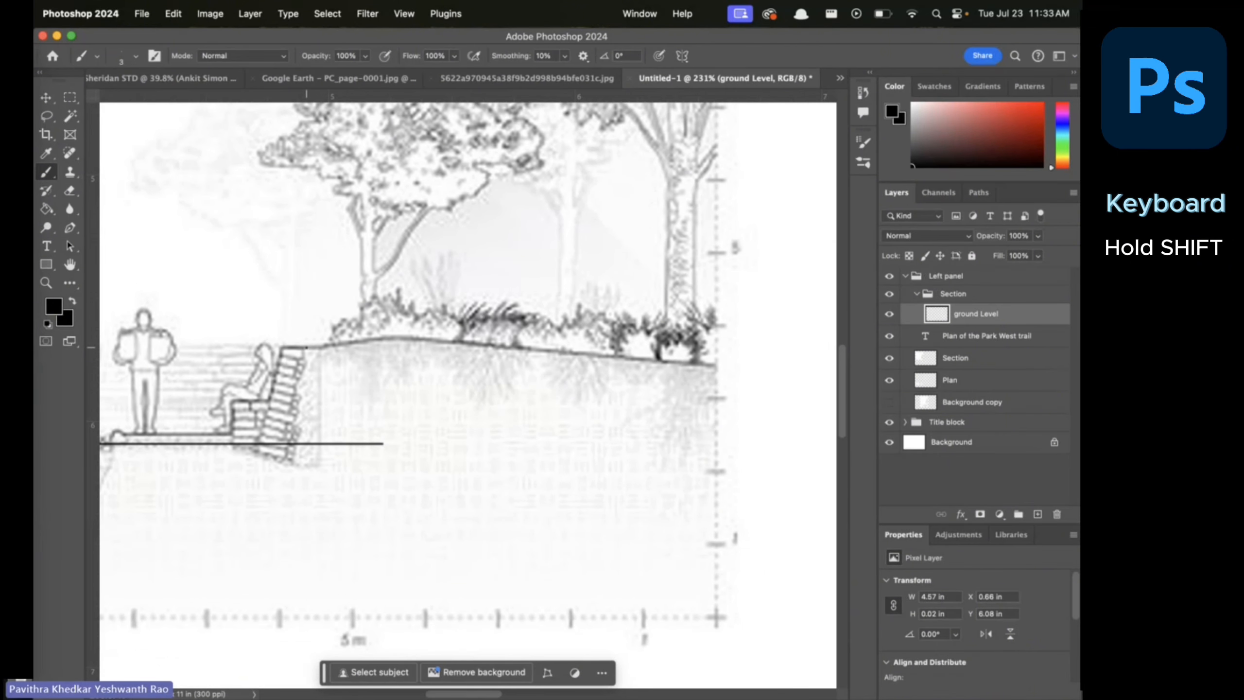
{"action": "left_click_drag", "start_coordinate": [323, 347], "coordinate": [463, 338]}
{"action": "key", "text": "super+z"}
{"action": "mouse_move", "coordinate": [323, 347]}
{"action": "left_mouse_down"}
{"action": "mouse_move", "coordinate": [415, 338]}
{"action": "mouse_move", "coordinate": [695, 365]}
{"action": "left_mouse_up"}
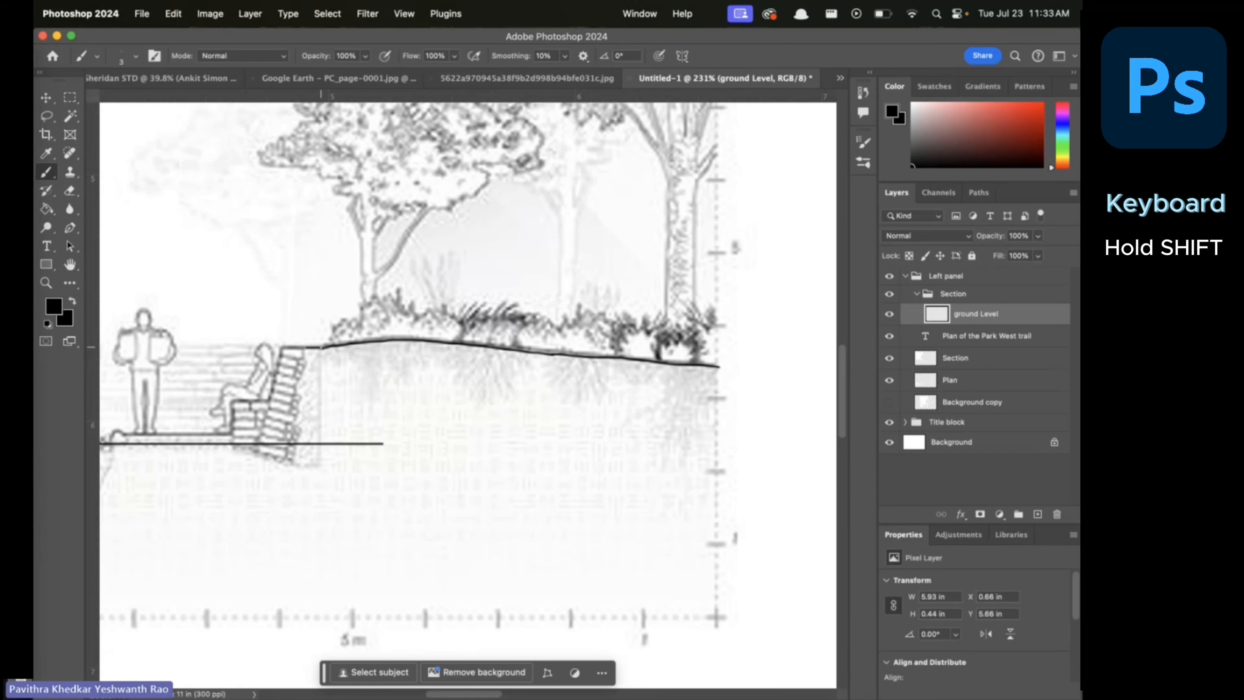
Paint straight lines for the vertical edge and slanted back of the stone seat wall between the upper ground and the ground line
{"action": "left_click_drag", "start_coordinate": [321, 348], "coordinate": [320, 444]}
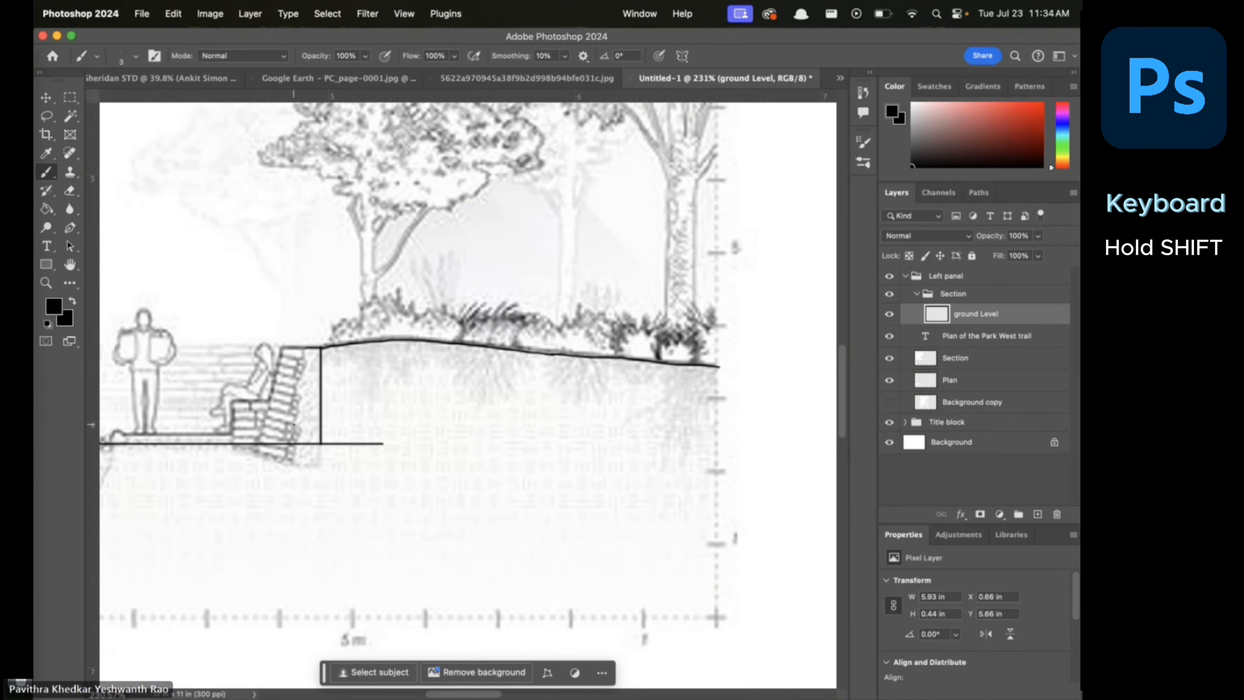
{"action": "left_click", "coordinate": [290, 443]}
{"action": "left_click", "coordinate": [305, 348], "text": "shift"}
{"action": "left_click_drag", "start_coordinate": [305, 348], "coordinate": [526, 331]}
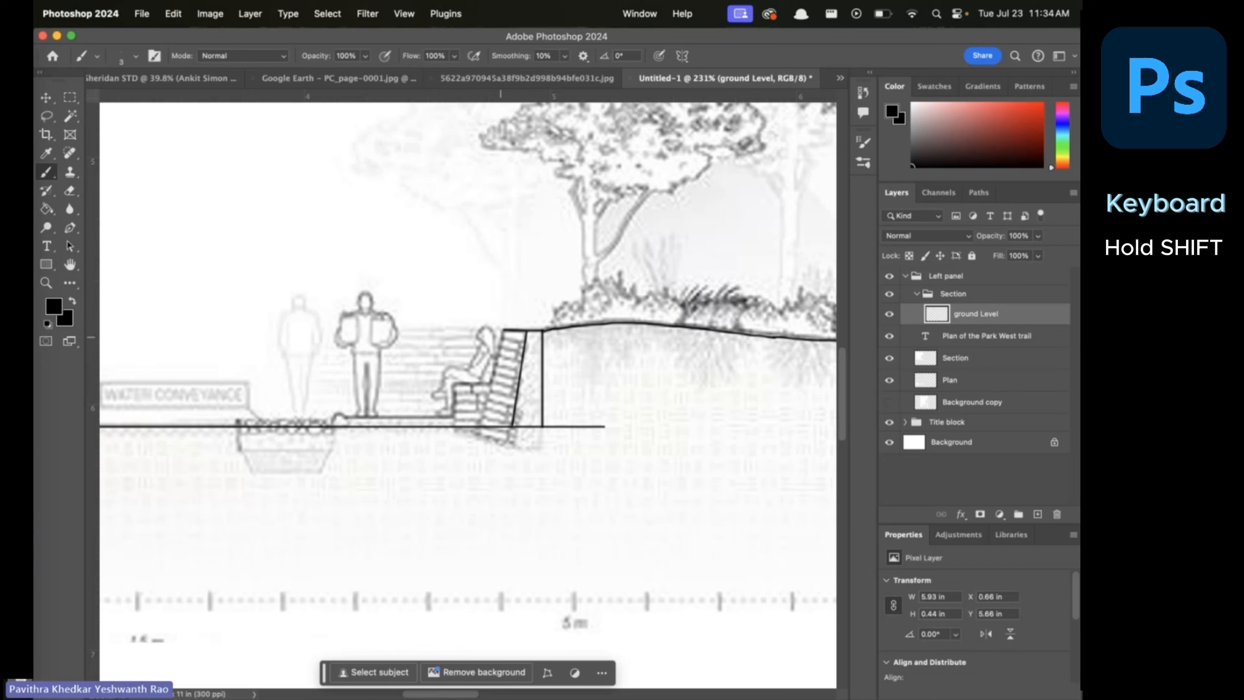
Trace the seat wall's front, the seat step and the raised path surface to the curb beside the water conveyance channel
{"action": "left_click", "coordinate": [503, 331]}
{"action": "left_click", "coordinate": [490, 384], "text": "shift"}
{"action": "left_click", "coordinate": [346, 417], "text": "shift"}
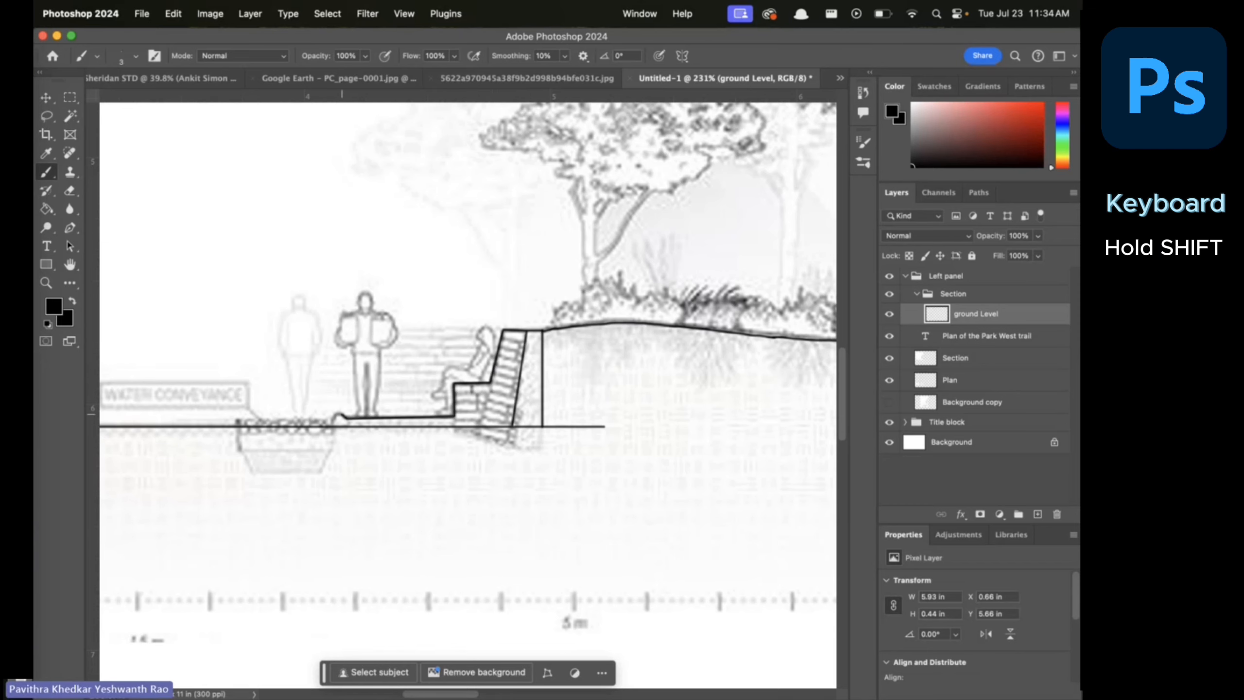
{"action": "scroll", "coordinate": [350, 426], "scroll_direction": "left", "scroll_amount": 8}
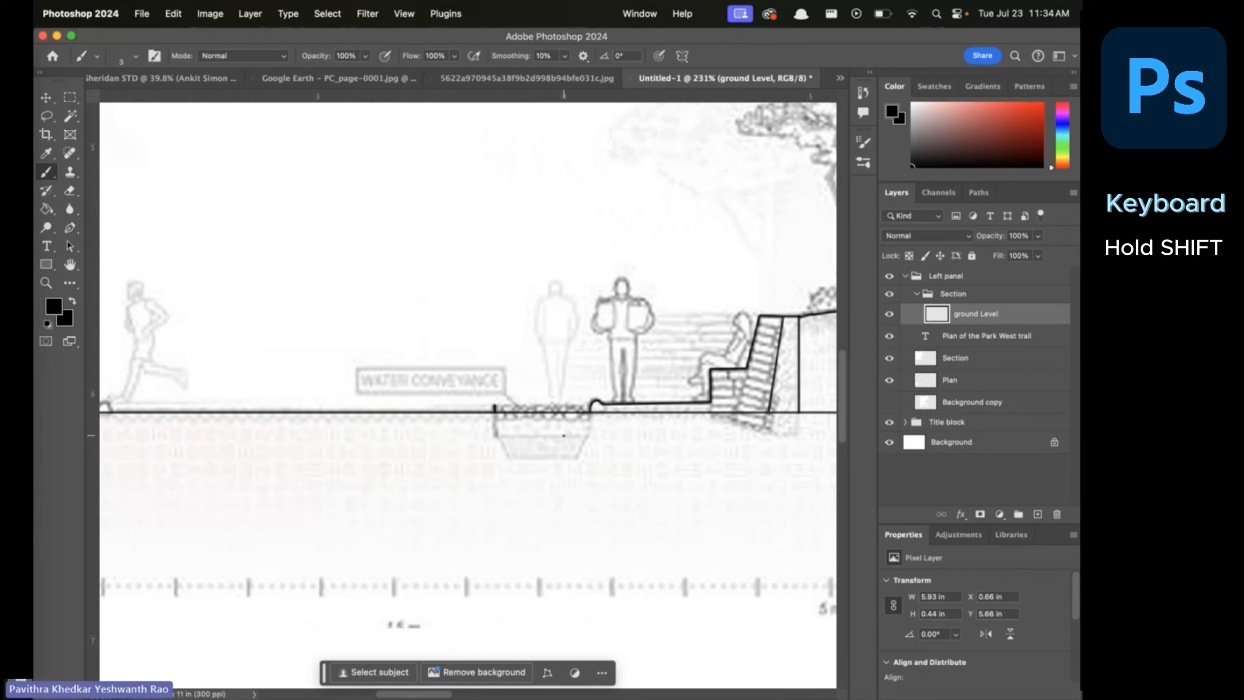
{"action": "scroll", "coordinate": [565, 427], "scroll_direction": "left", "scroll_amount": 5}
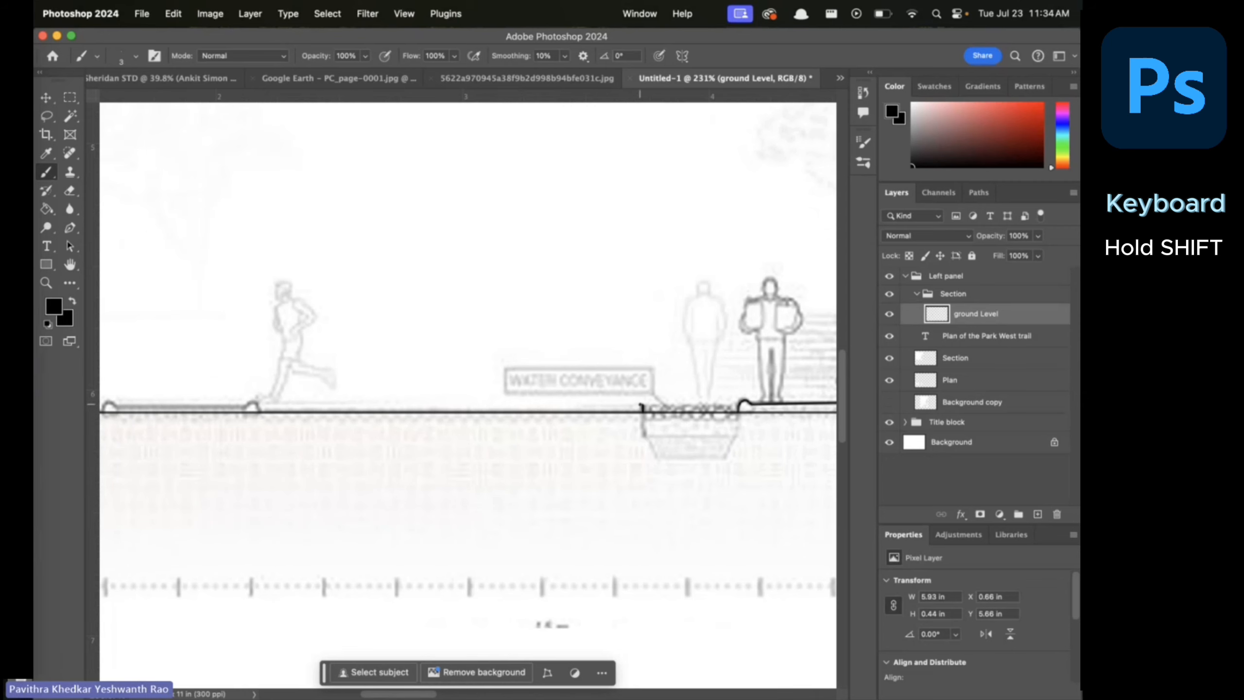
Trace the curbs beside the water conveyance channel and the shallow basin, plus the basin's curved bottom below the ground line
{"action": "right_click", "coordinate": [639, 407]}
{"action": "key", "text": "Escape"}
{"action": "right_click", "coordinate": [640, 407]}
{"action": "key", "text": "Escape"}
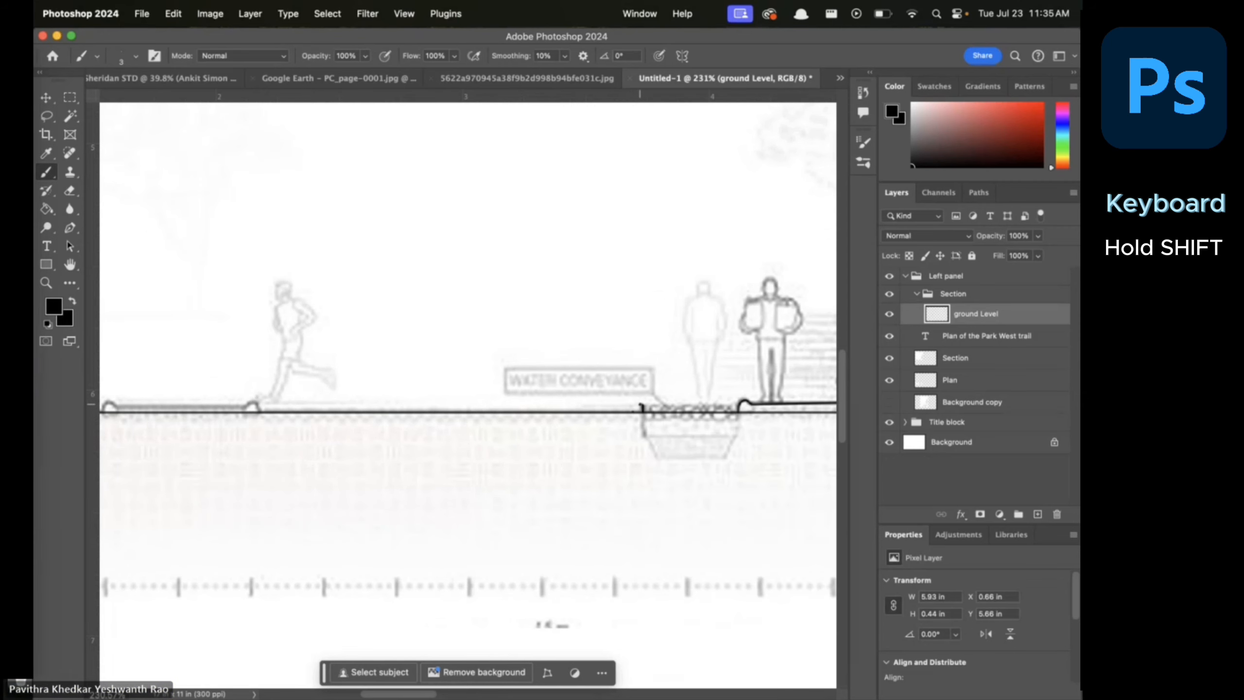
{"action": "scroll", "coordinate": [384, 392], "scroll_direction": "left", "scroll_amount": 9}
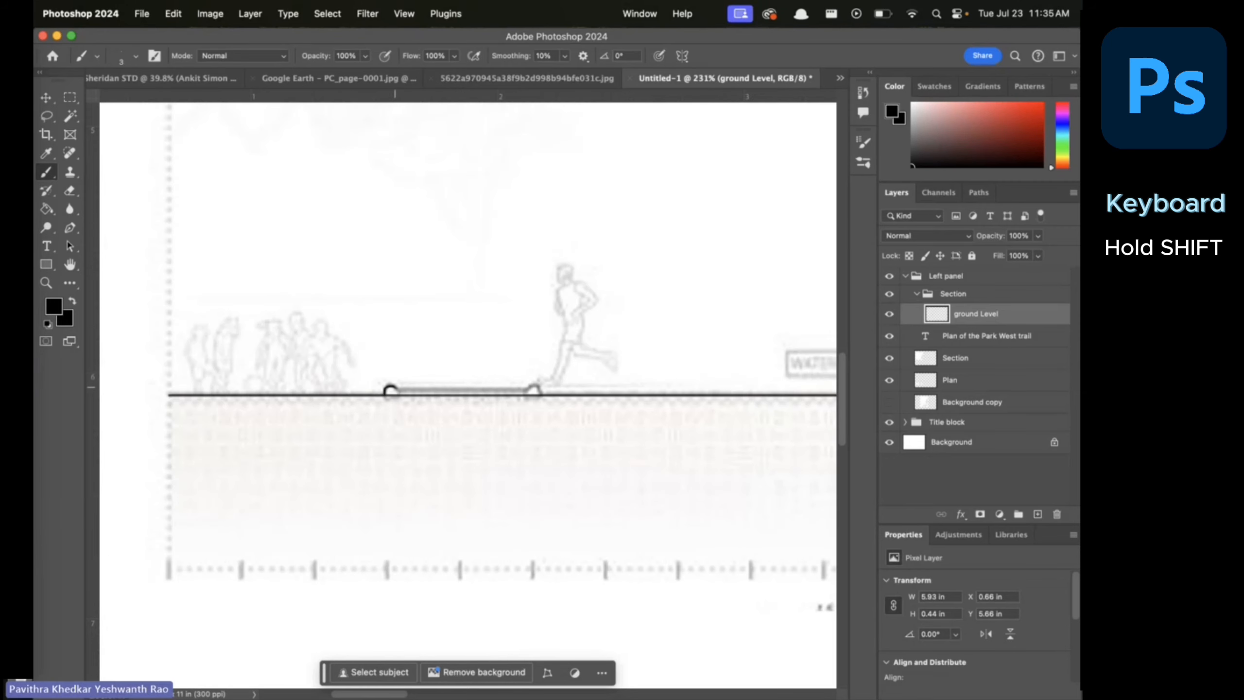
{"action": "left_click_drag", "start_coordinate": [525, 395], "coordinate": [544, 397]}
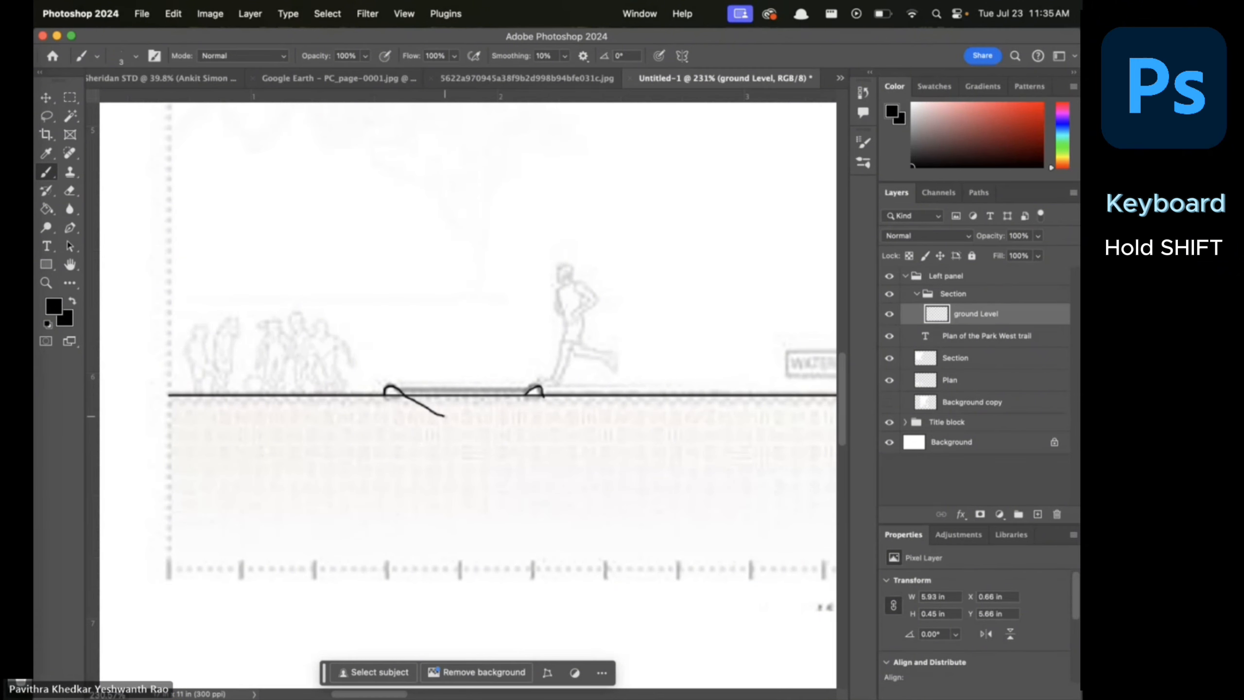
{"action": "left_click_drag", "start_coordinate": [479, 417], "coordinate": [510, 404]}
Close the ground outline with straight side and base lines, and erase the ground line's overrun past the seat wall
{"action": "scroll", "coordinate": [528, 395], "scroll_direction": "down", "scroll_amount": 10}
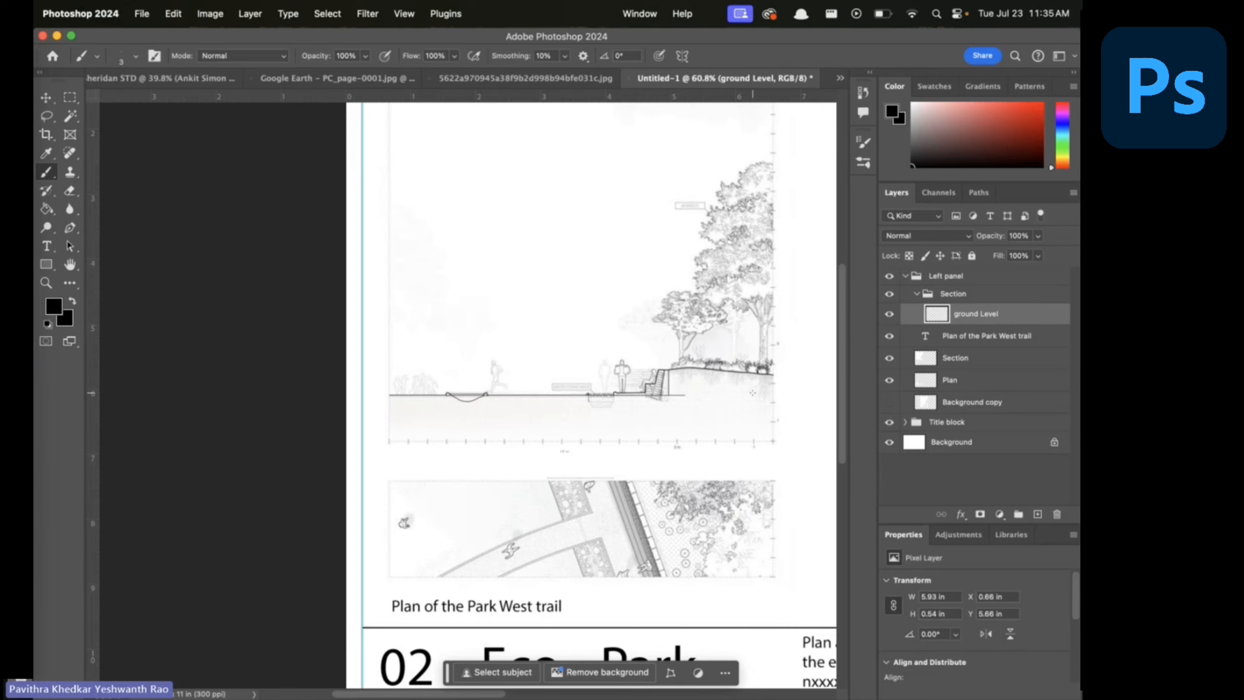
{"action": "scroll", "coordinate": [749, 408], "scroll_direction": "up", "scroll_amount": 4}
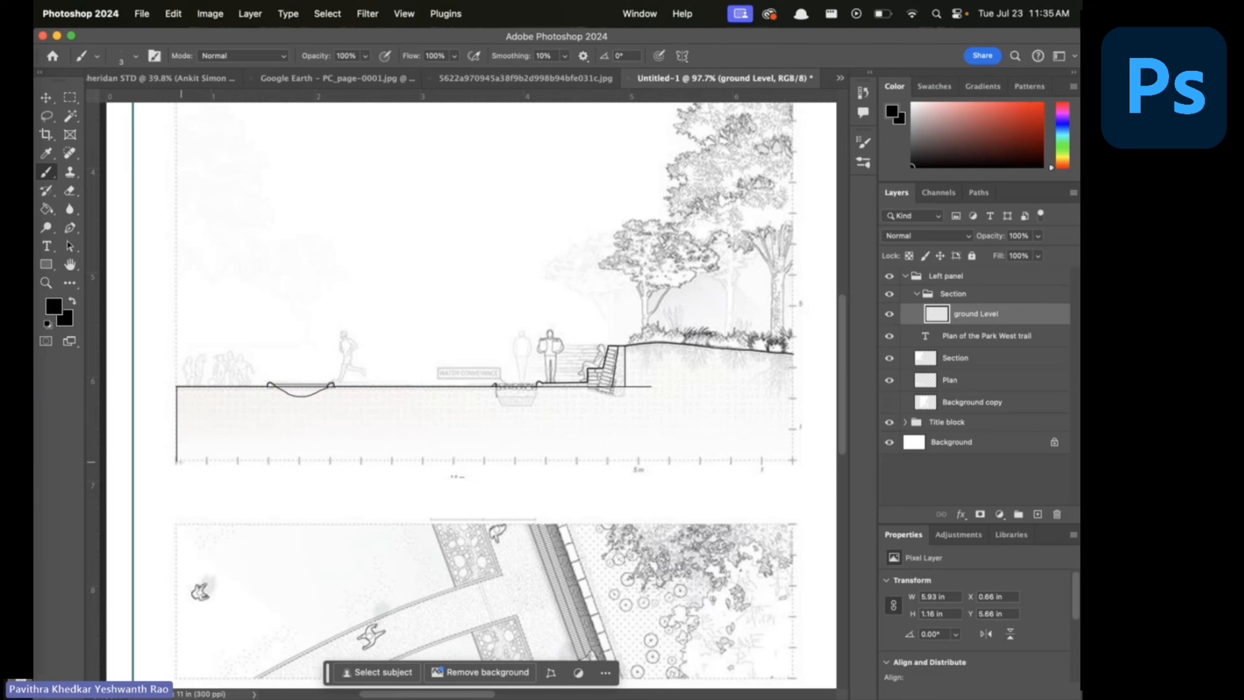
{"action": "left_click_drag", "start_coordinate": [181, 461], "coordinate": [794, 459]}
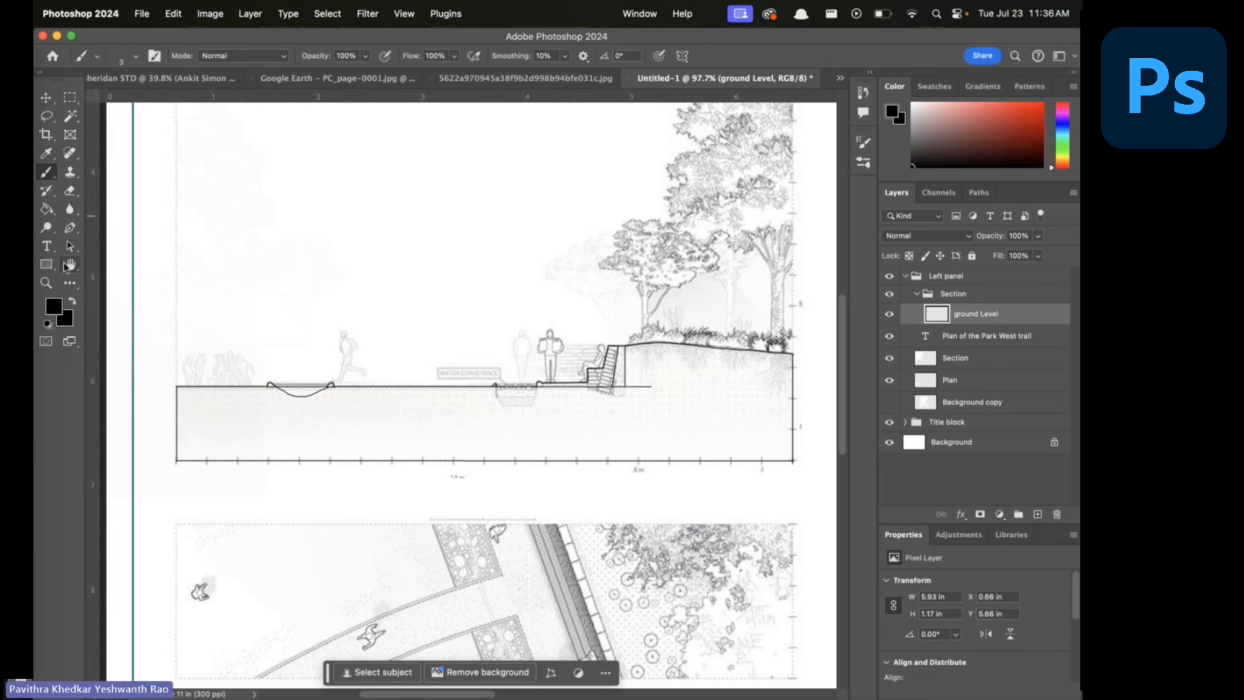
{"action": "left_click", "coordinate": [70, 190]}
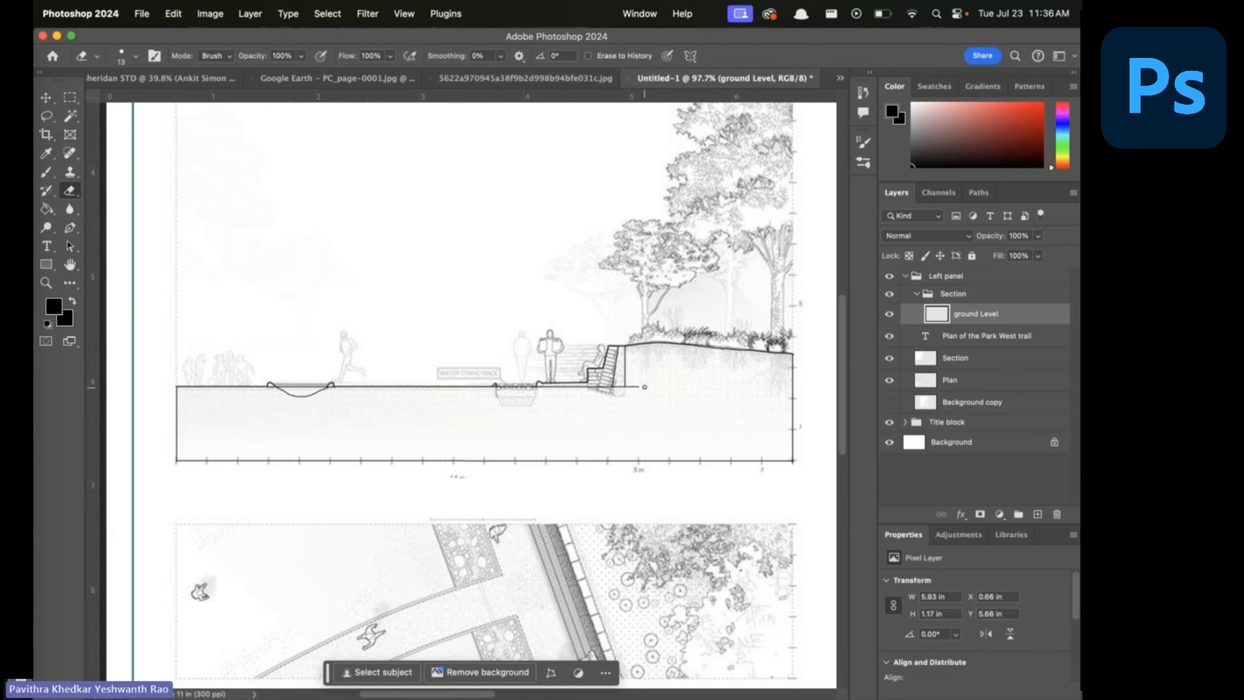
Hide the Section drawing layer and select the enclosed ground area on the ground Level layer with the Magic Wand tool
{"action": "left_click", "coordinate": [889, 358]}
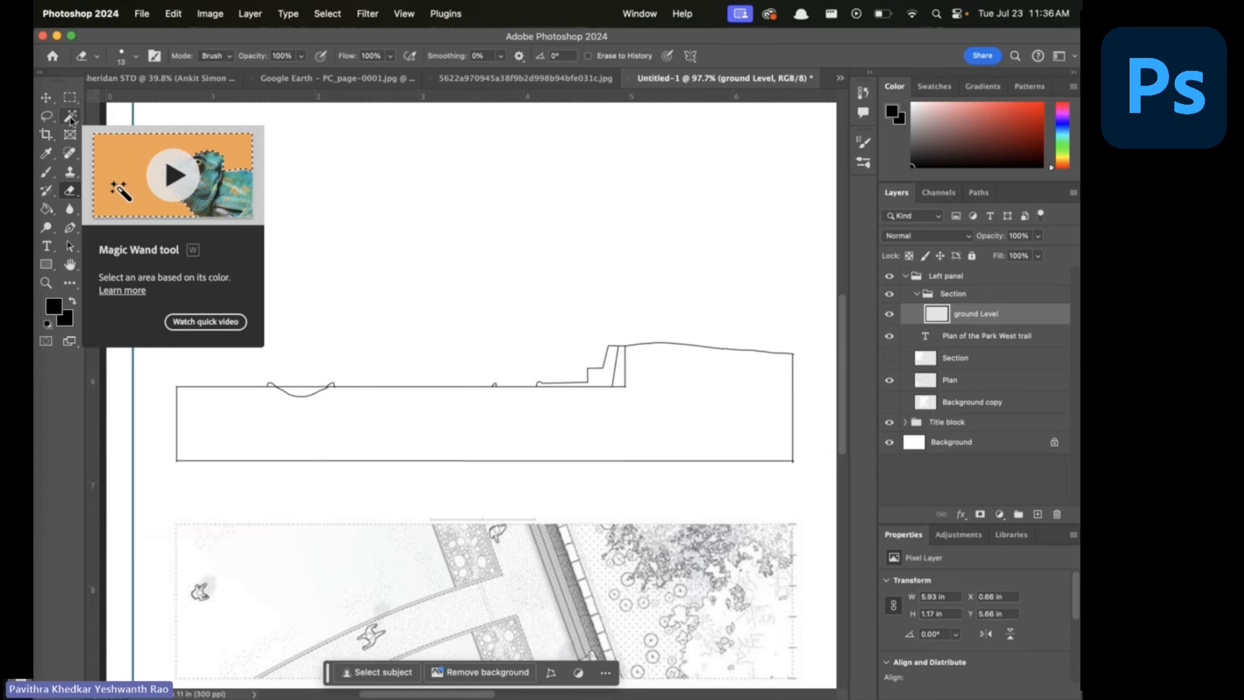
{"action": "left_click", "coordinate": [70, 118]}
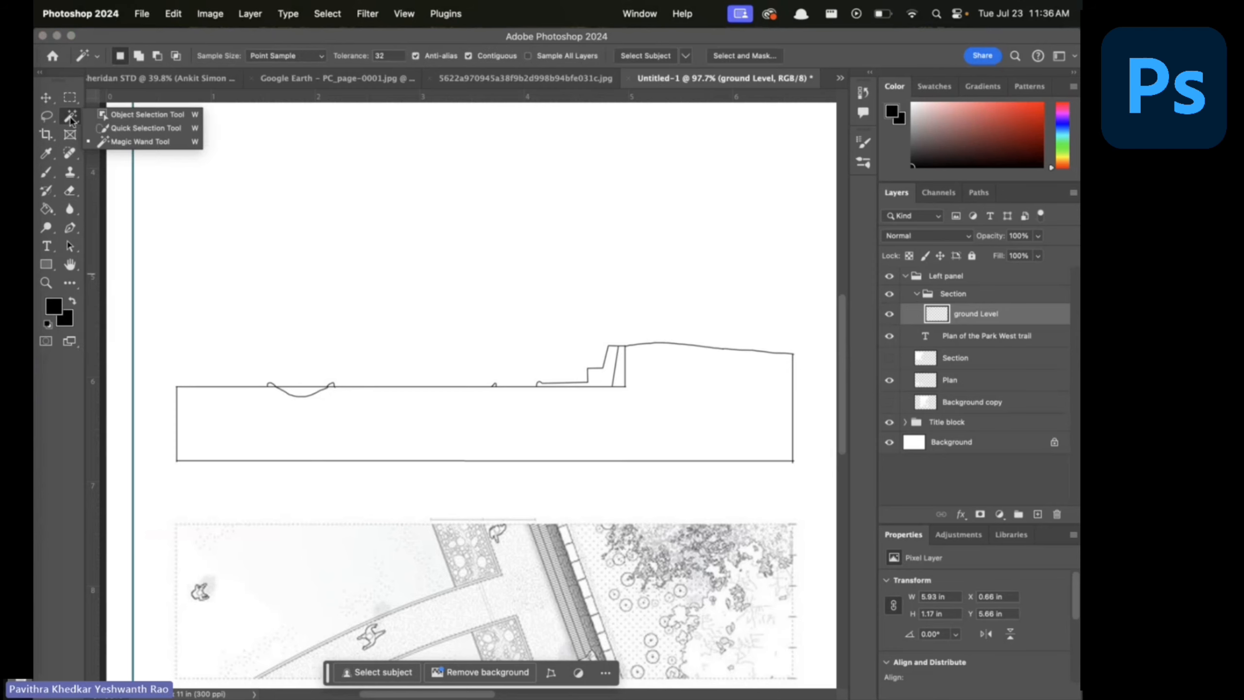
{"action": "left_click", "coordinate": [139, 141]}
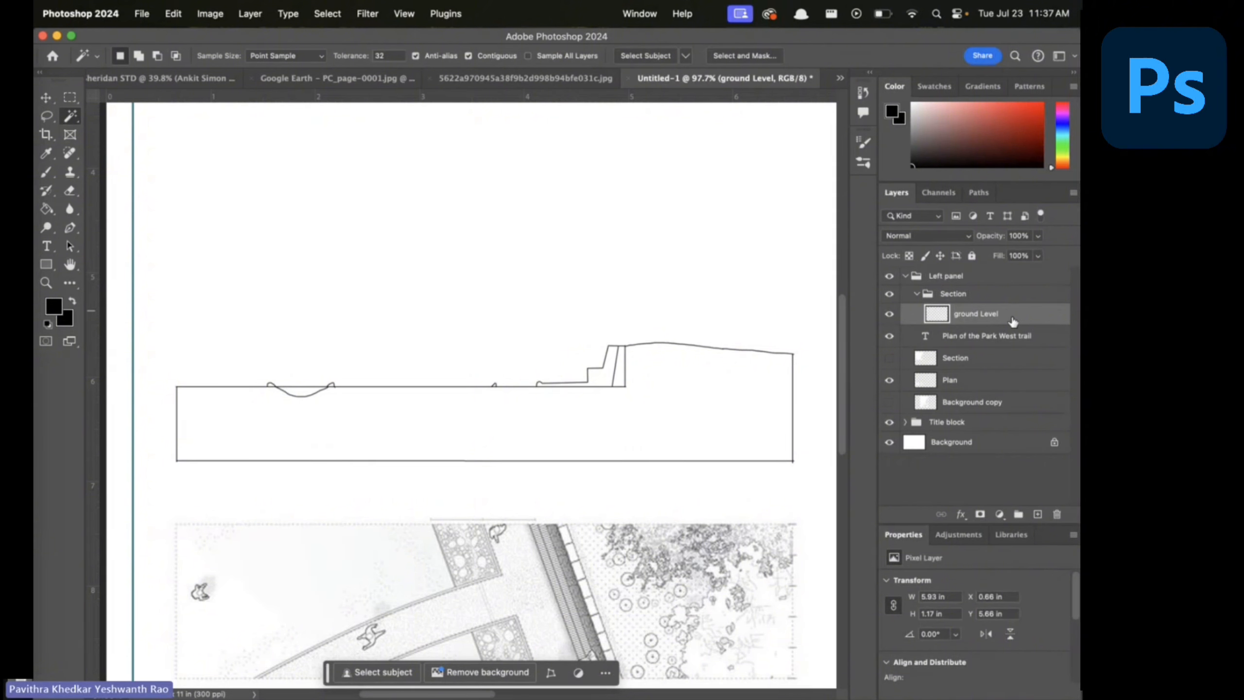
{"action": "left_click", "coordinate": [683, 400]}
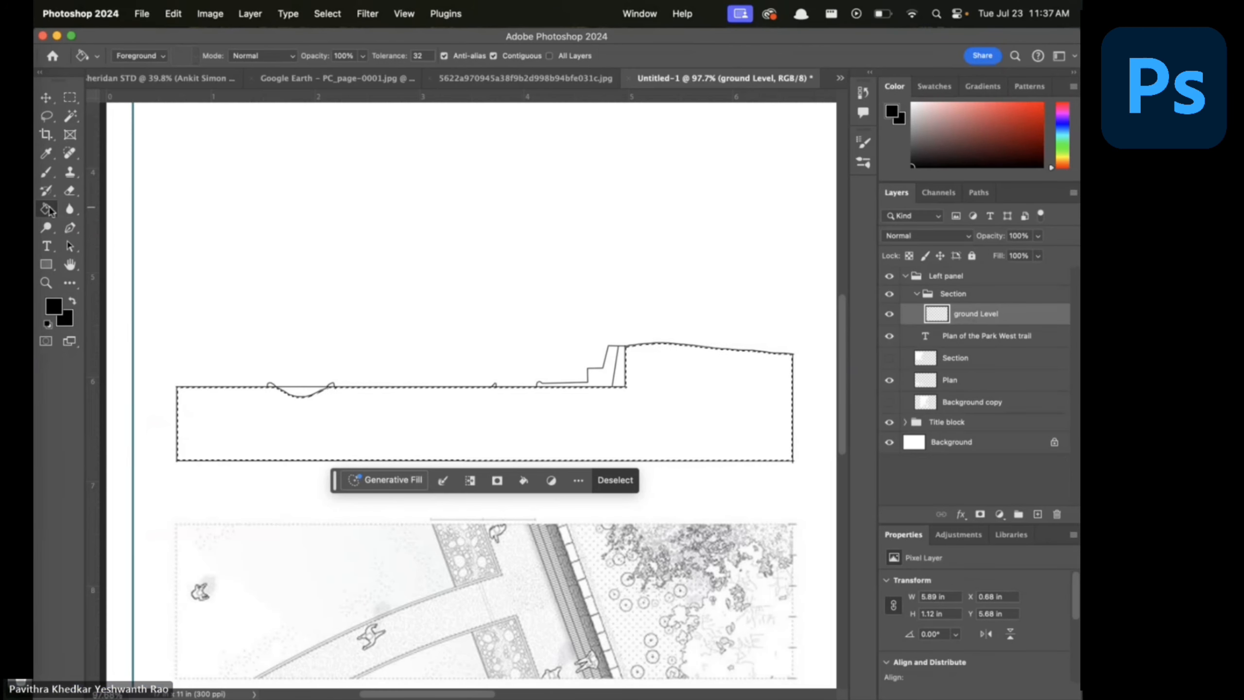
Activate the Gradient tool and set the foreground color to light peach, #fce1d0
{"action": "left_click_drag", "start_coordinate": [49, 211], "coordinate": [92, 210]}
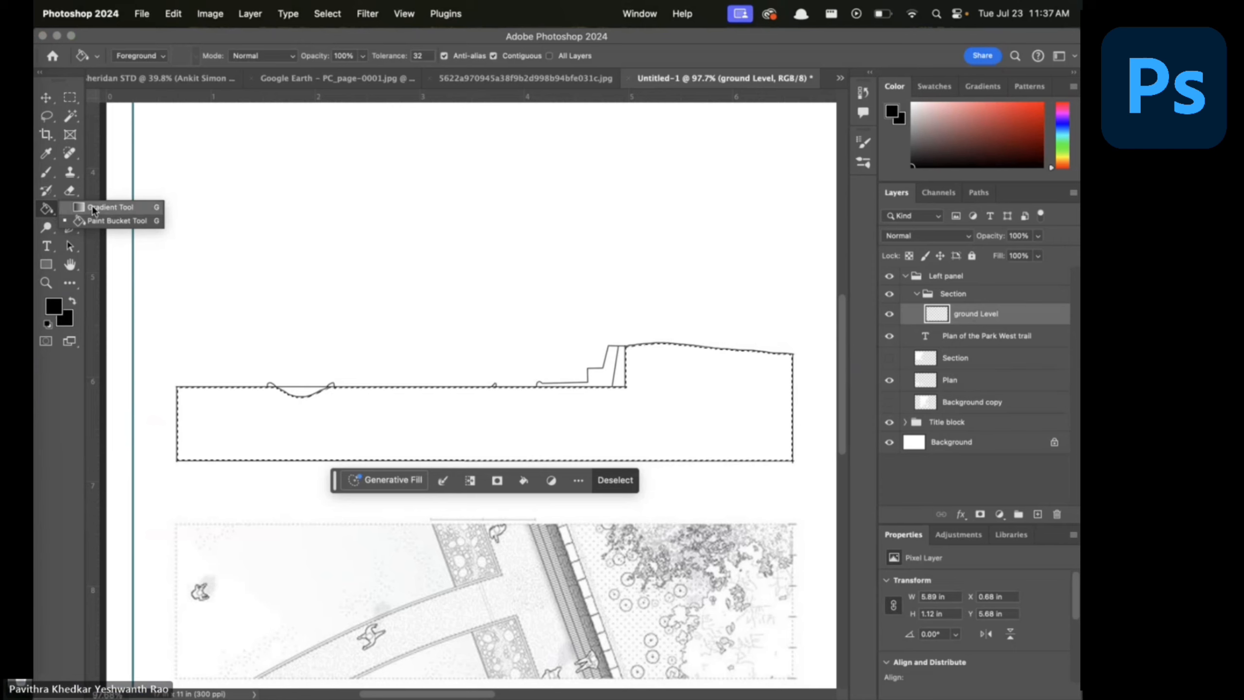
{"action": "left_click", "coordinate": [93, 210]}
{"action": "right_click", "coordinate": [46, 212]}
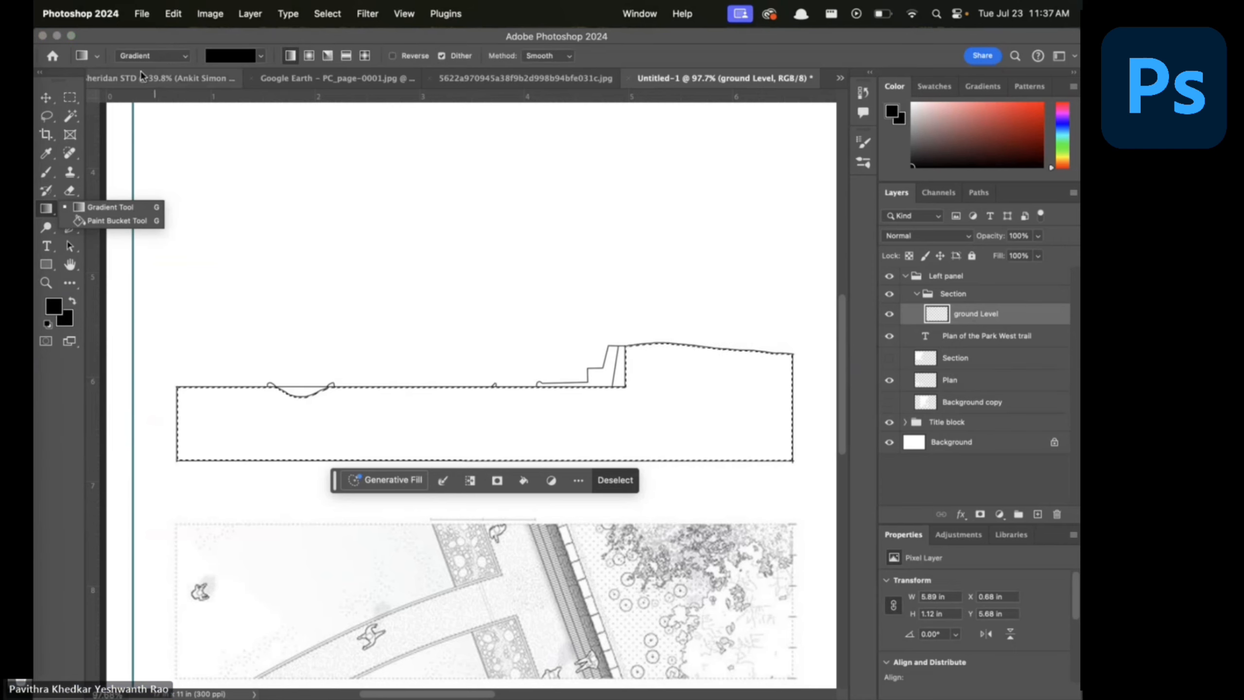
{"action": "left_click", "coordinate": [54, 306]}
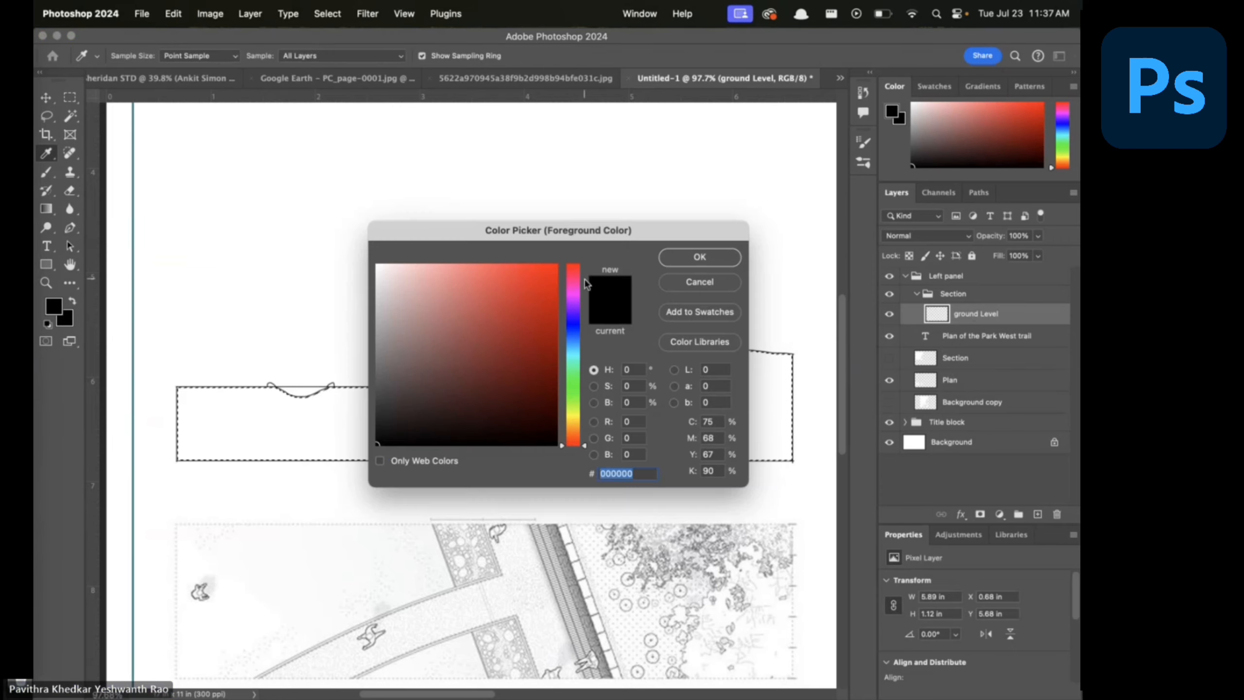
{"action": "left_click", "coordinate": [573, 433]}
{"action": "left_click", "coordinate": [412, 270]}
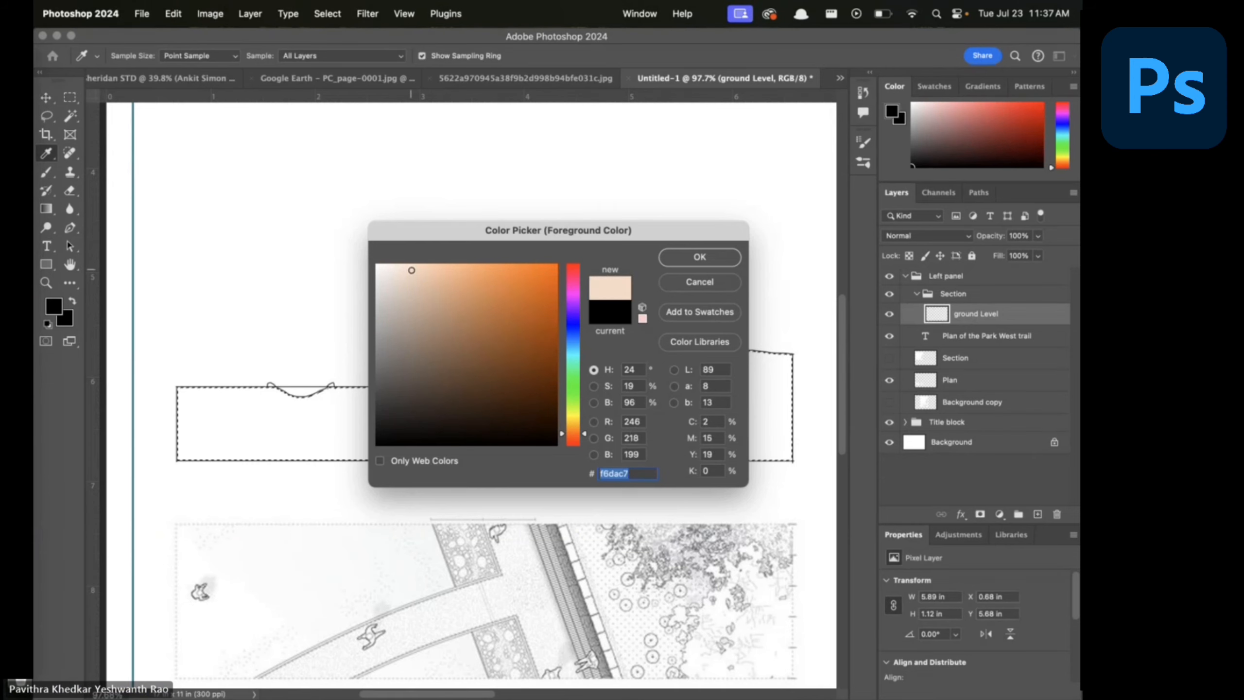
{"action": "left_click", "coordinate": [693, 267]}
Set the background color to a muted medium brown in the orange hue range
{"action": "left_click", "coordinate": [66, 321]}
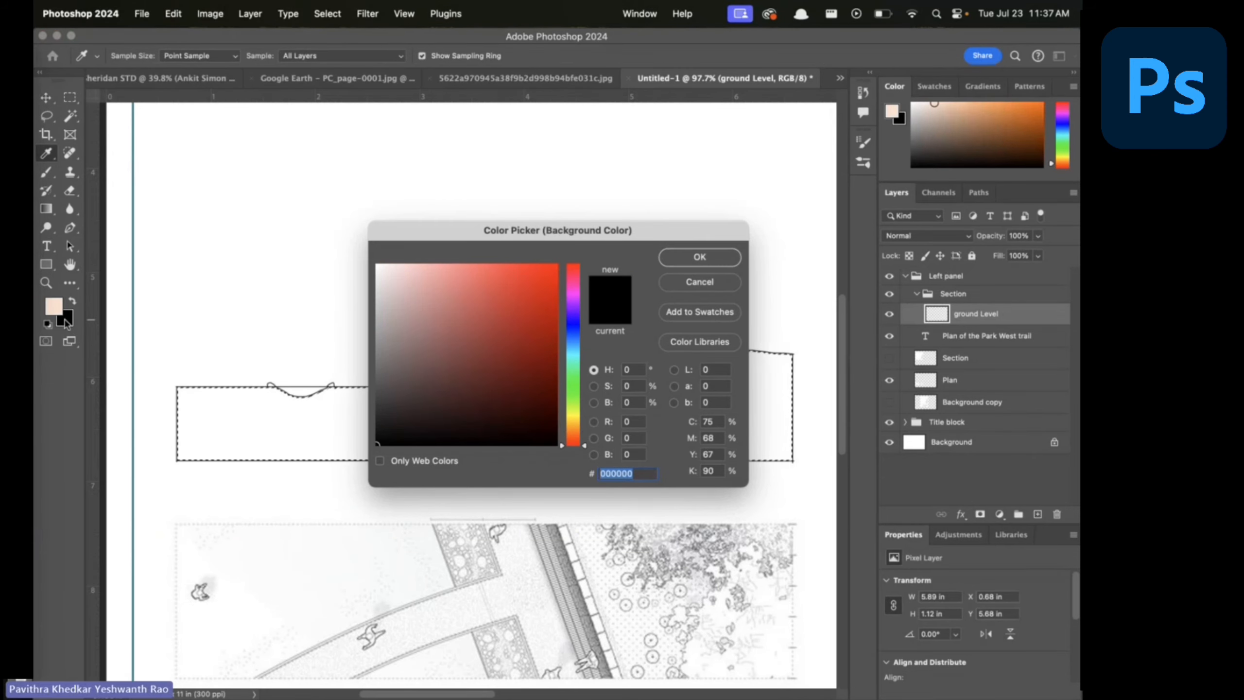
{"action": "left_click", "coordinate": [573, 433]}
{"action": "left_click_drag", "start_coordinate": [468, 371], "coordinate": [445, 346]}
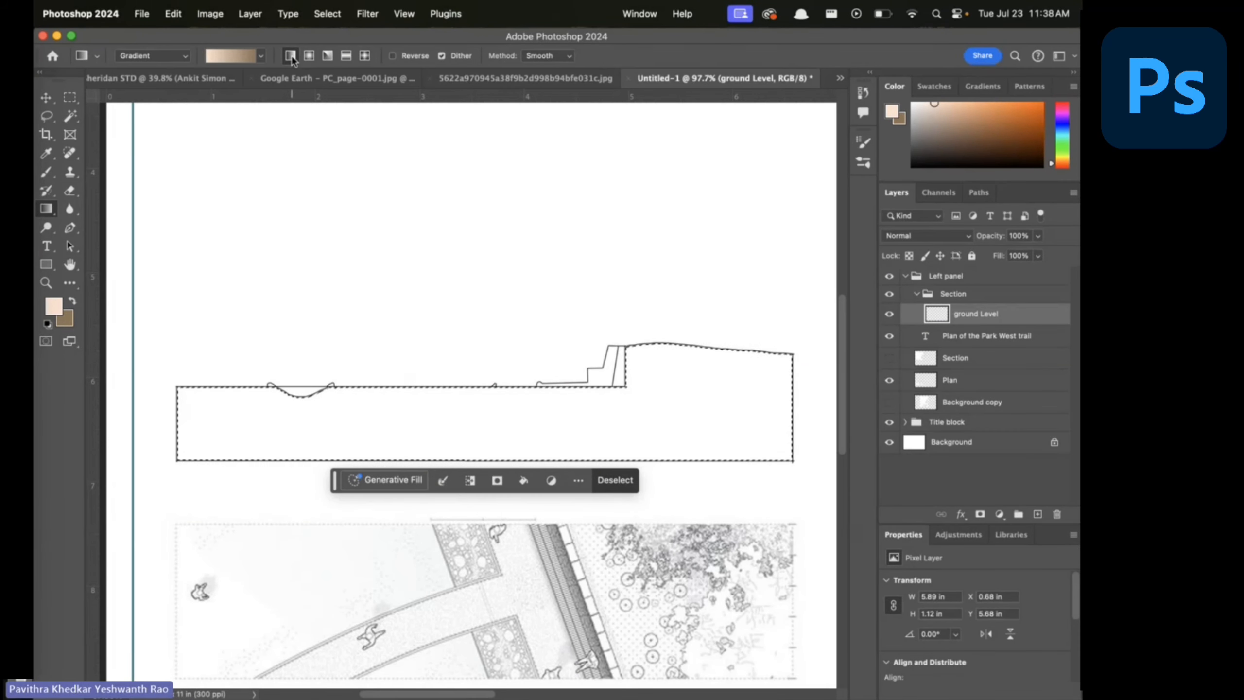
Try a vertical linear gradient fill across the selected ground area and adjust its color midpoint
{"action": "left_click_drag", "start_coordinate": [510, 450], "coordinate": [508, 307]}
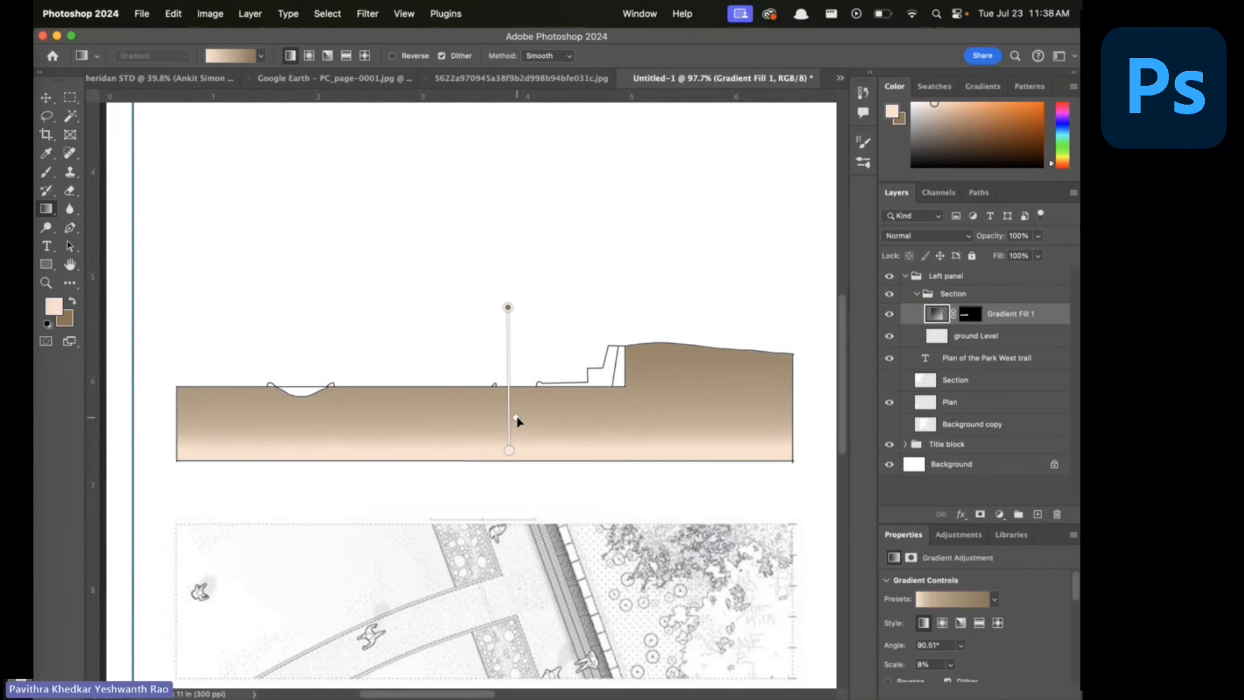
{"action": "left_click_drag", "start_coordinate": [519, 383], "coordinate": [519, 406]}
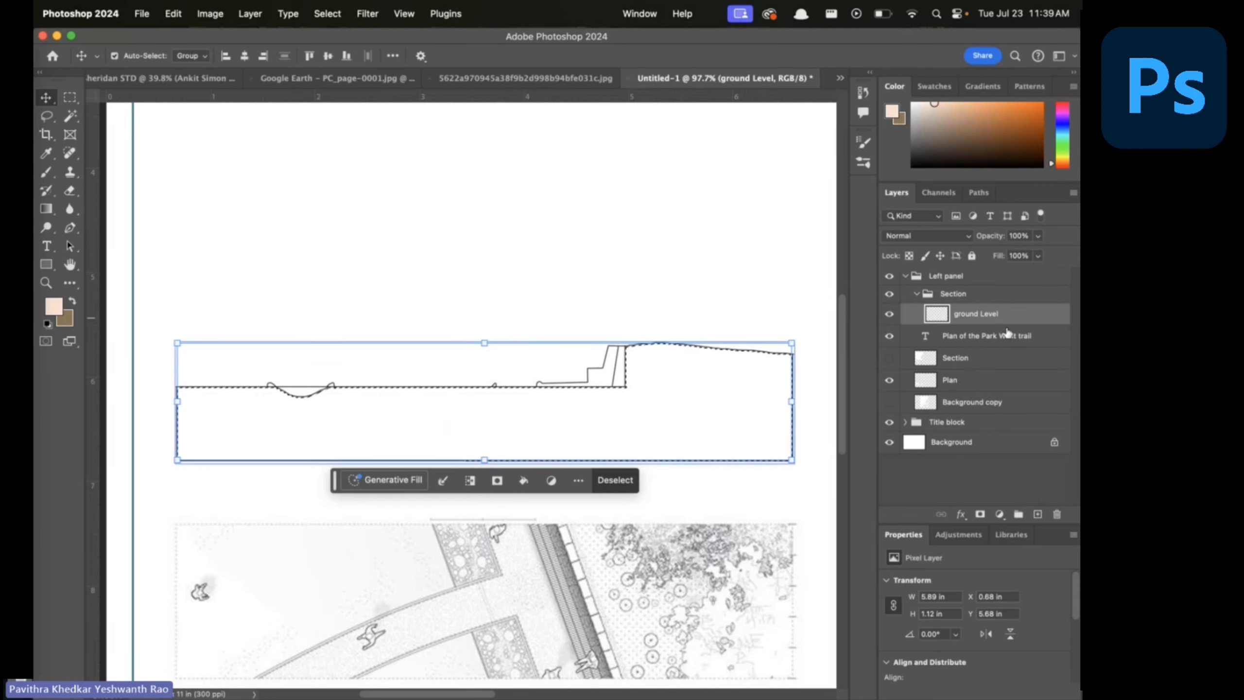
Add a new layer above ground Level in the Section group and name it ground
{"action": "left_click", "coordinate": [1038, 514]}
{"action": "double_click", "coordinate": [967, 313]}
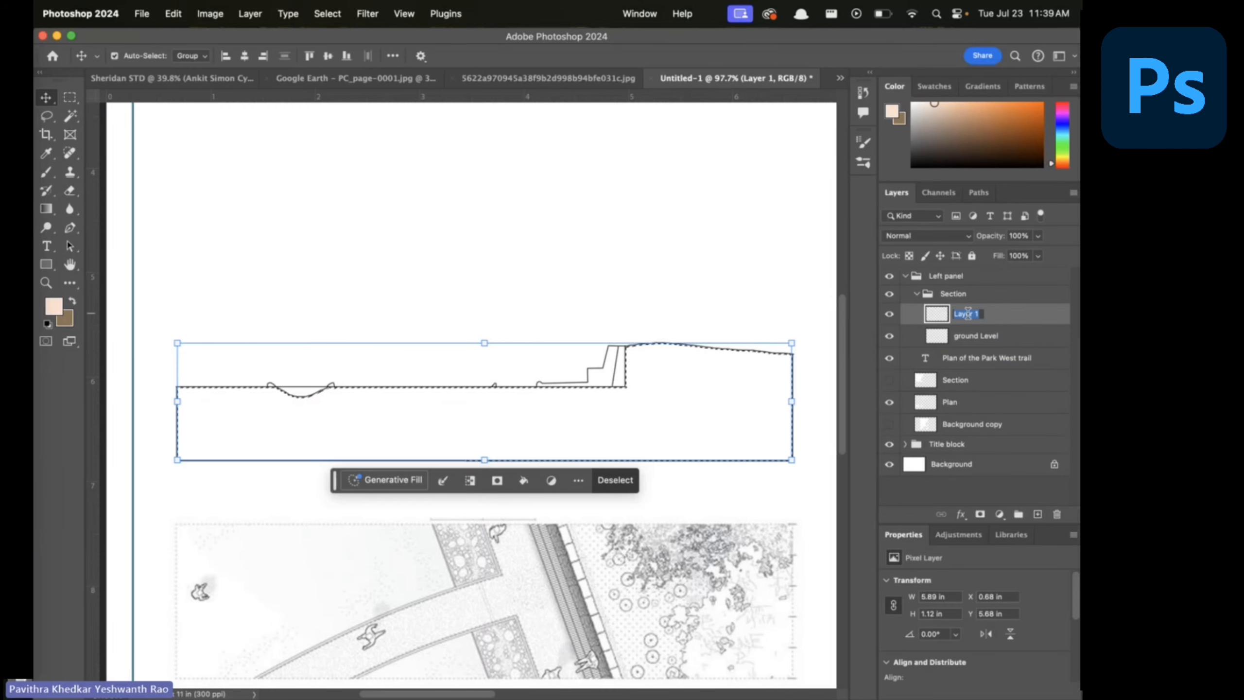
{"action": "type", "text": "ground"}
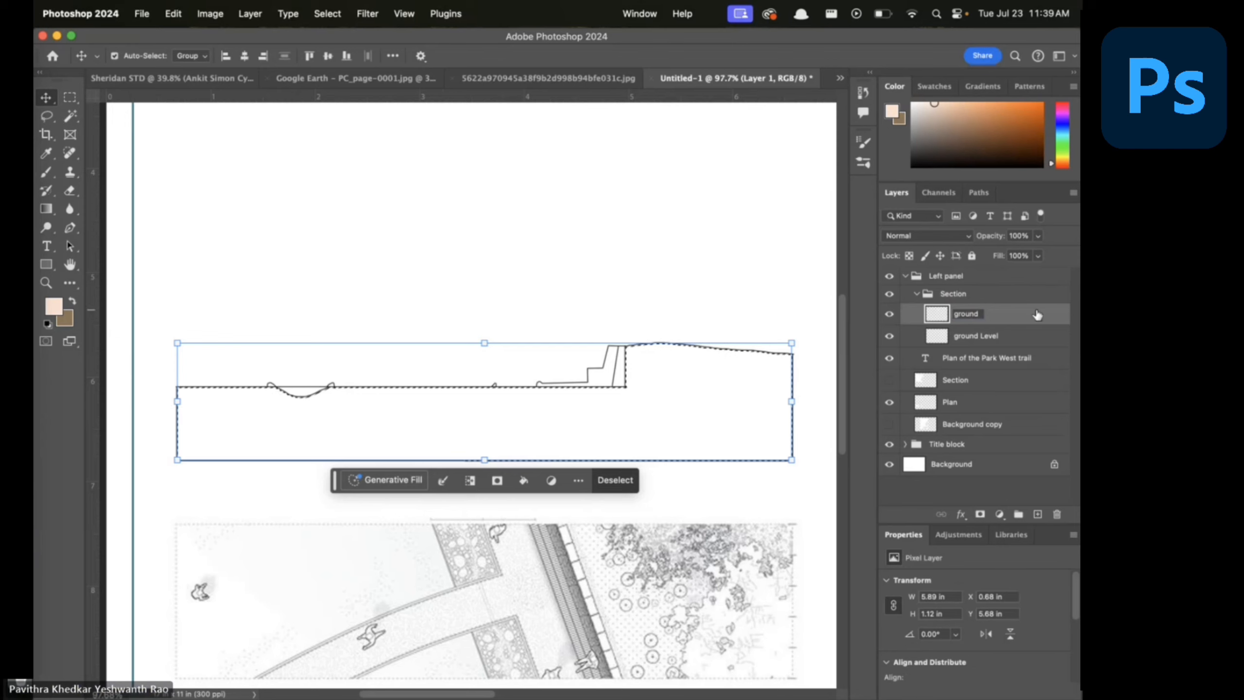
{"action": "key", "text": "Return"}
Fill the selected ground area with a vertical linear gradient, from peach at the base to brown at the surface
{"action": "left_click", "coordinate": [46, 210]}
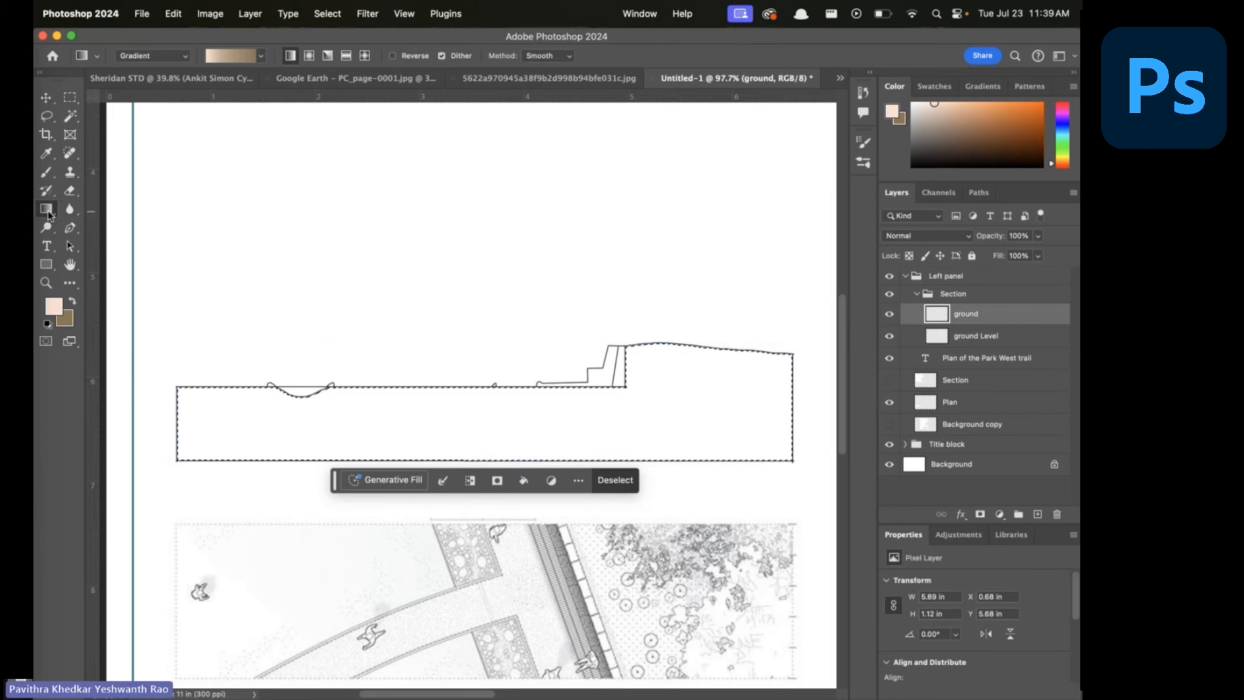
{"action": "left_click_drag", "start_coordinate": [505, 449], "coordinate": [506, 326]}
{"action": "key", "text": "Return"}
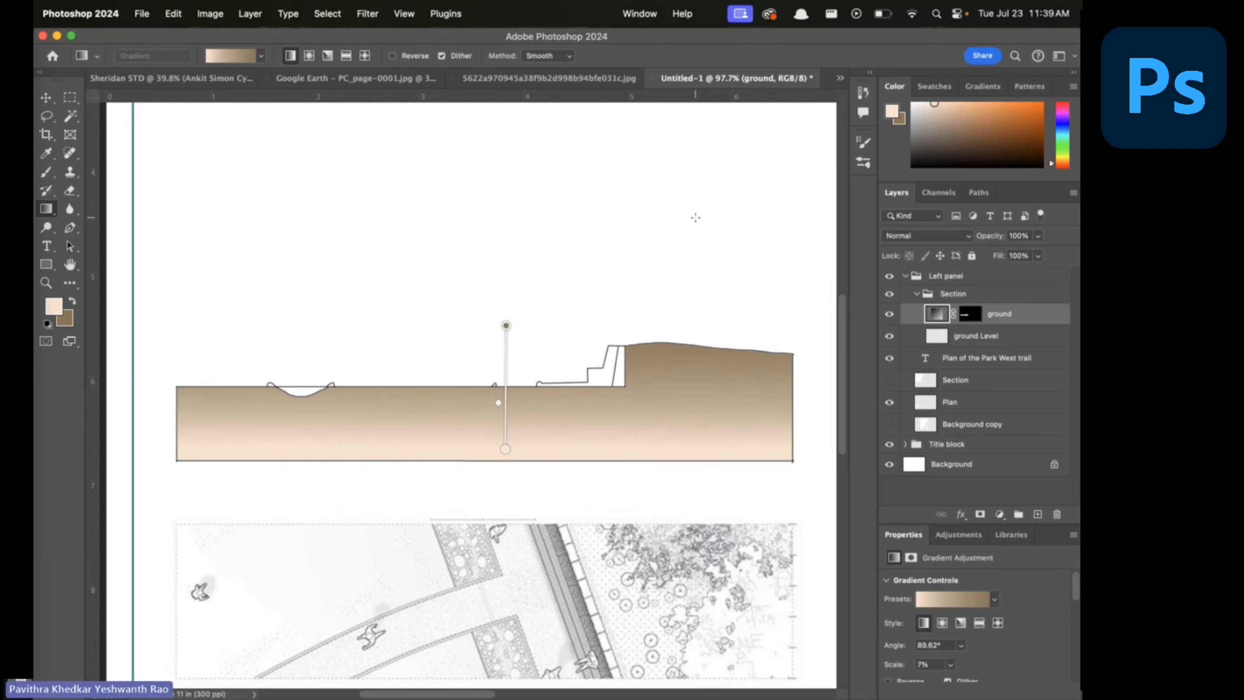
{"action": "left_click", "coordinate": [47, 98]}
{"action": "left_click", "coordinate": [536, 262]}
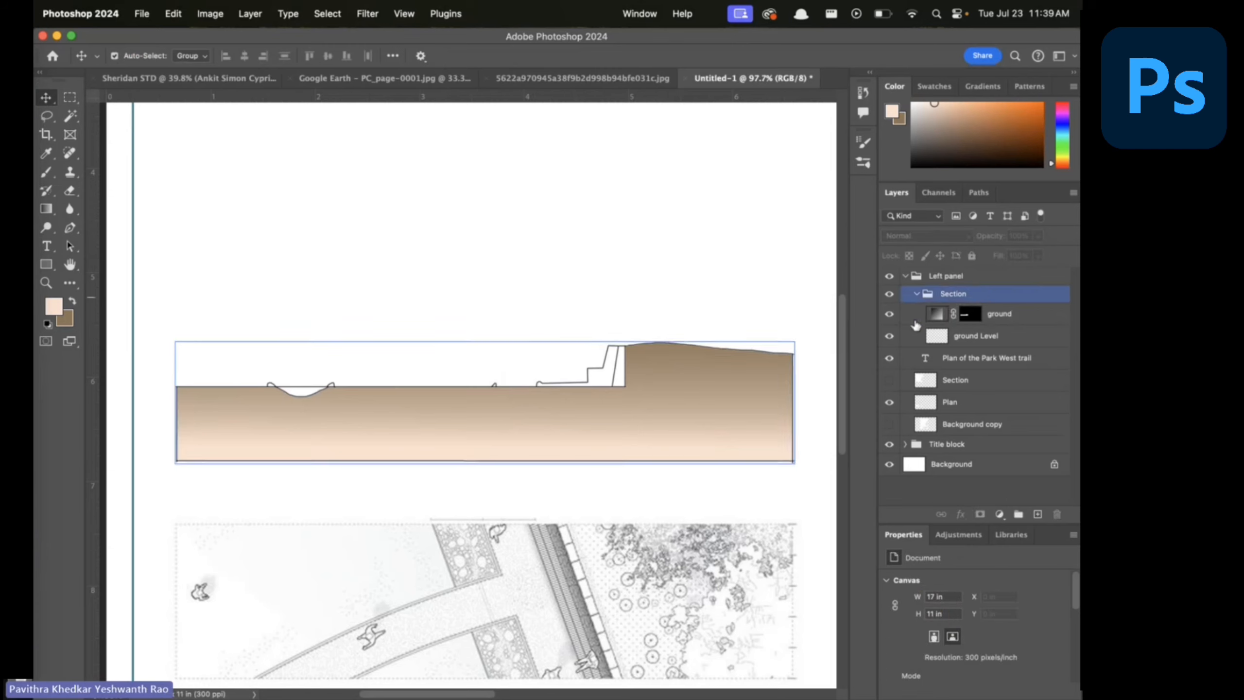
Move the ground Level layer above the ground gradient layer and lower the ground layer's opacity to about 42%
{"action": "left_click_drag", "start_coordinate": [975, 337], "coordinate": [981, 309]}
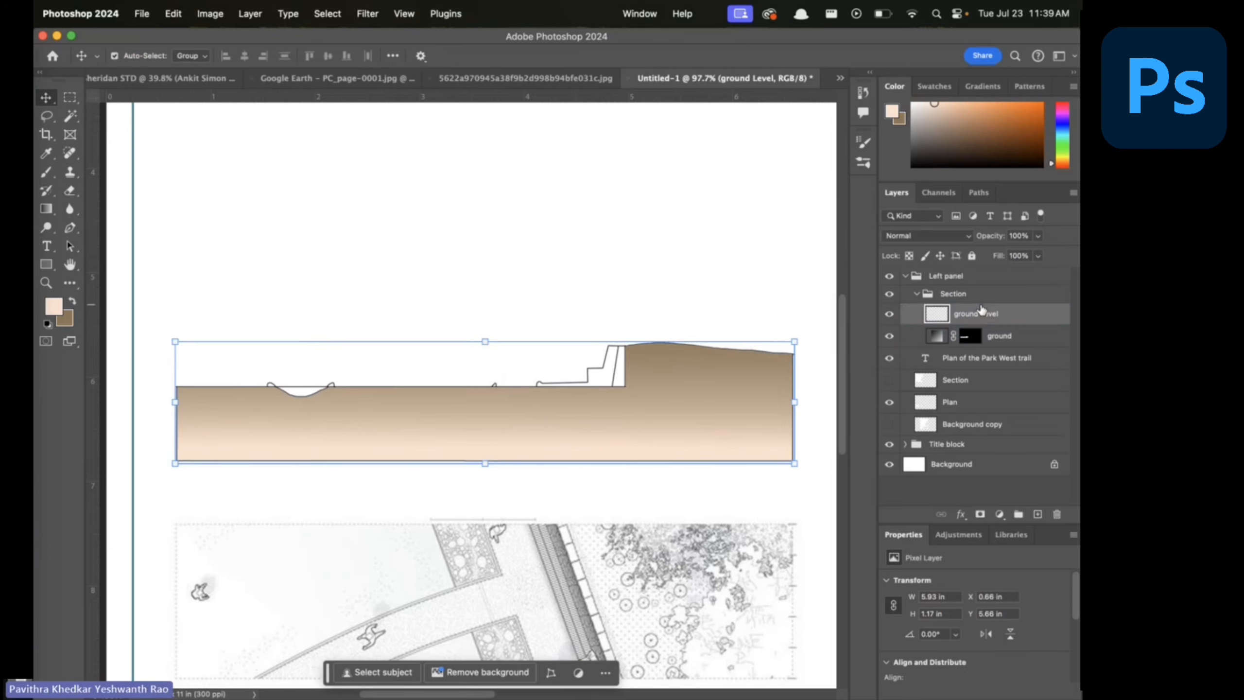
{"action": "left_click", "coordinate": [890, 318]}
{"action": "left_click", "coordinate": [889, 316]}
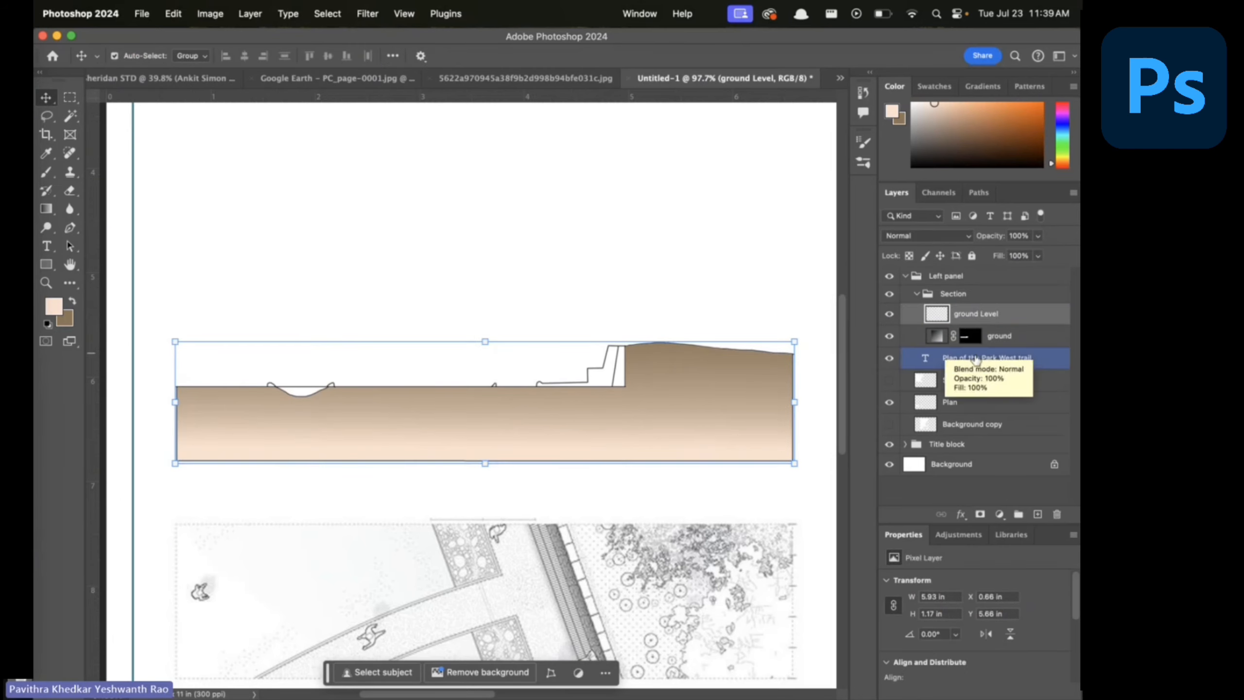
{"action": "left_click", "coordinate": [889, 337]}
{"action": "left_click_drag", "start_coordinate": [1010, 255], "coordinate": [997, 255]}
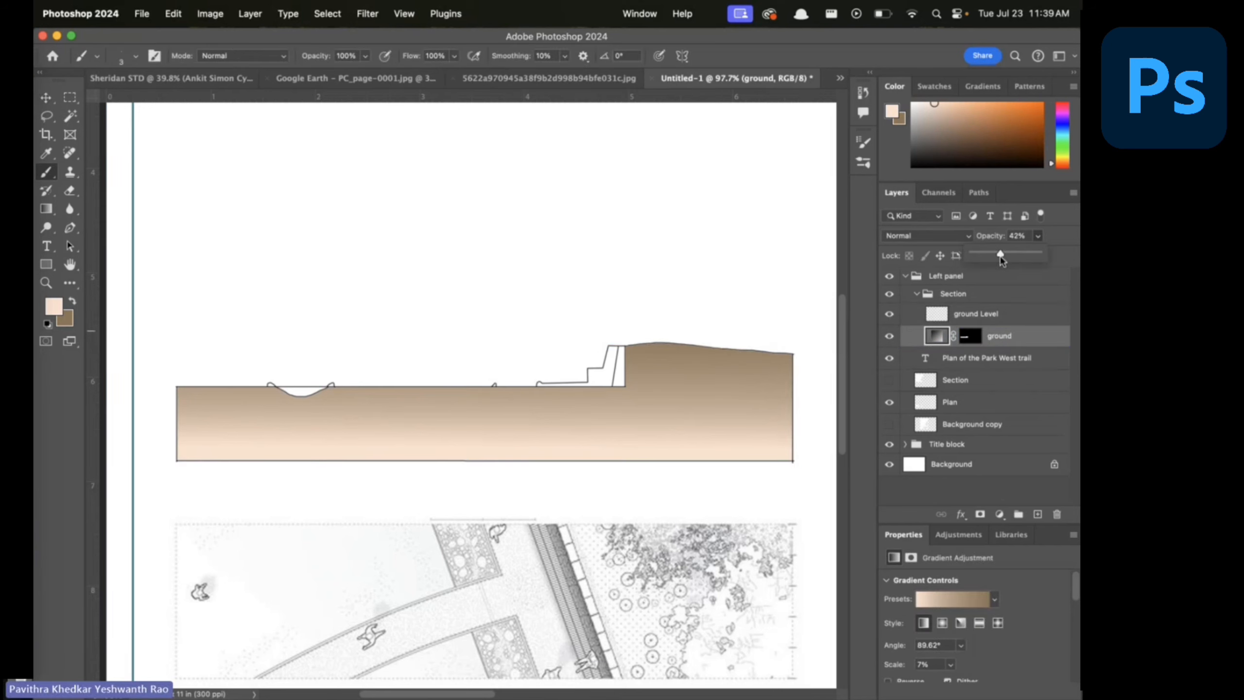
Add a new layer above the Plan of the Park West trail text layer and name it water
{"action": "left_click", "coordinate": [1010, 359]}
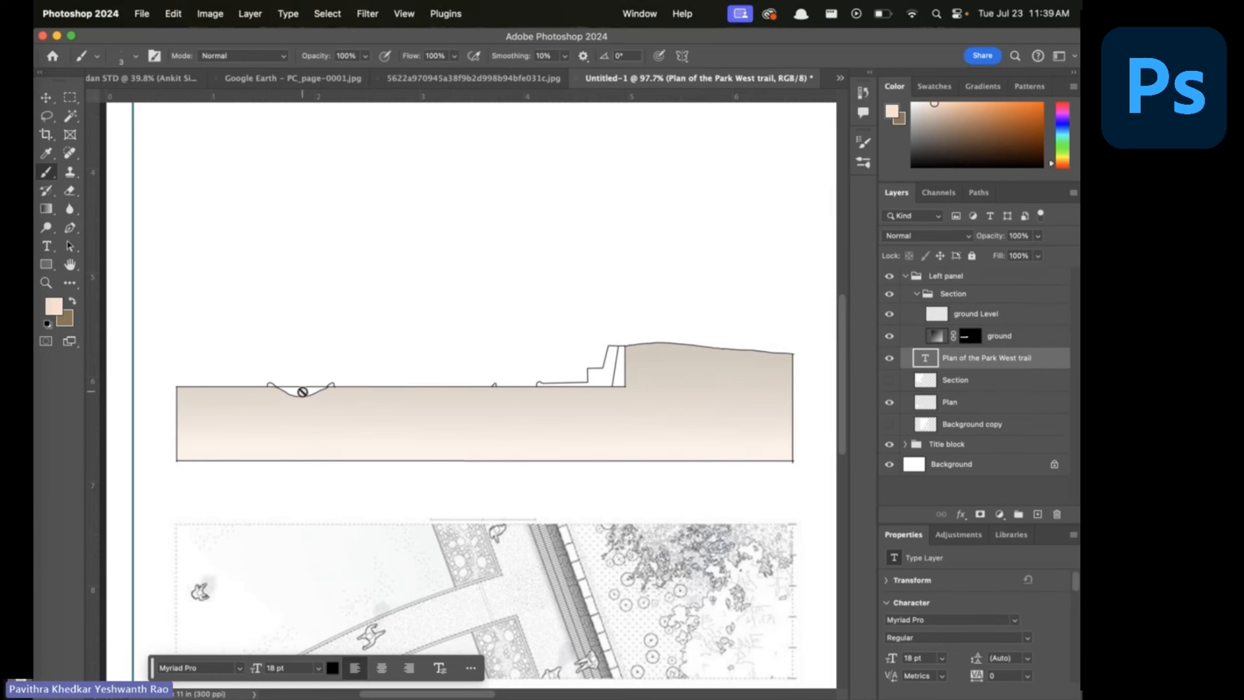
{"action": "left_click", "coordinate": [1038, 515]}
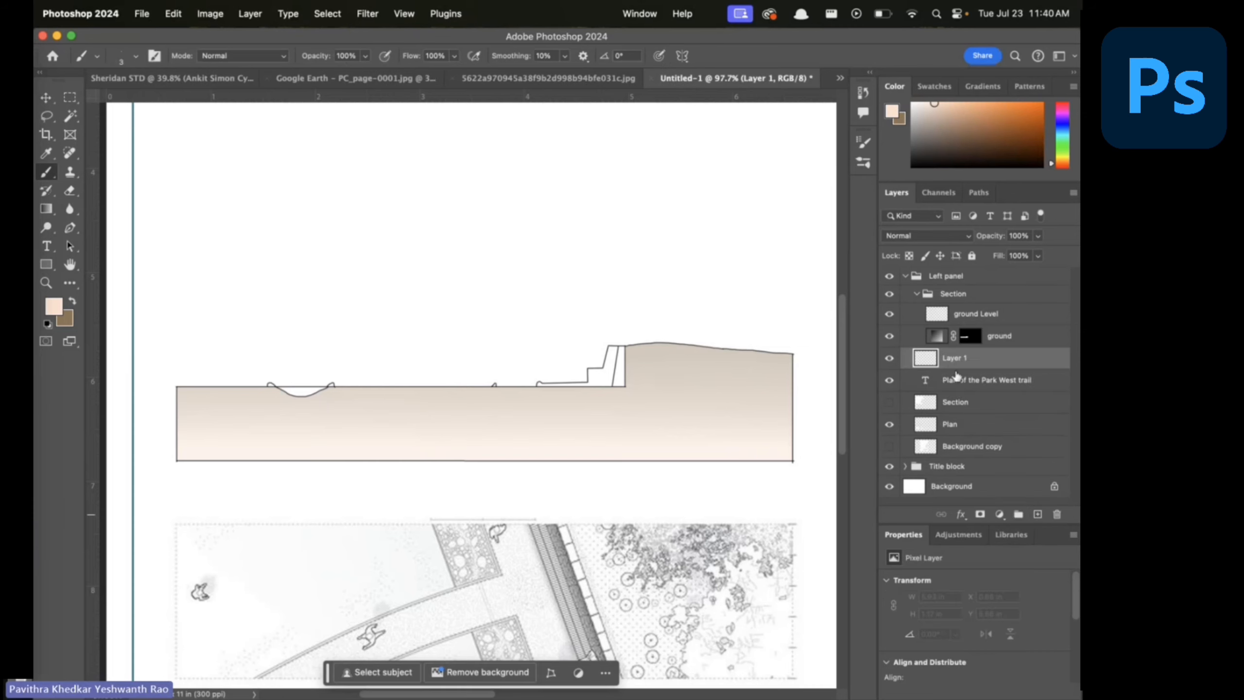
{"action": "type", "text": "water"}
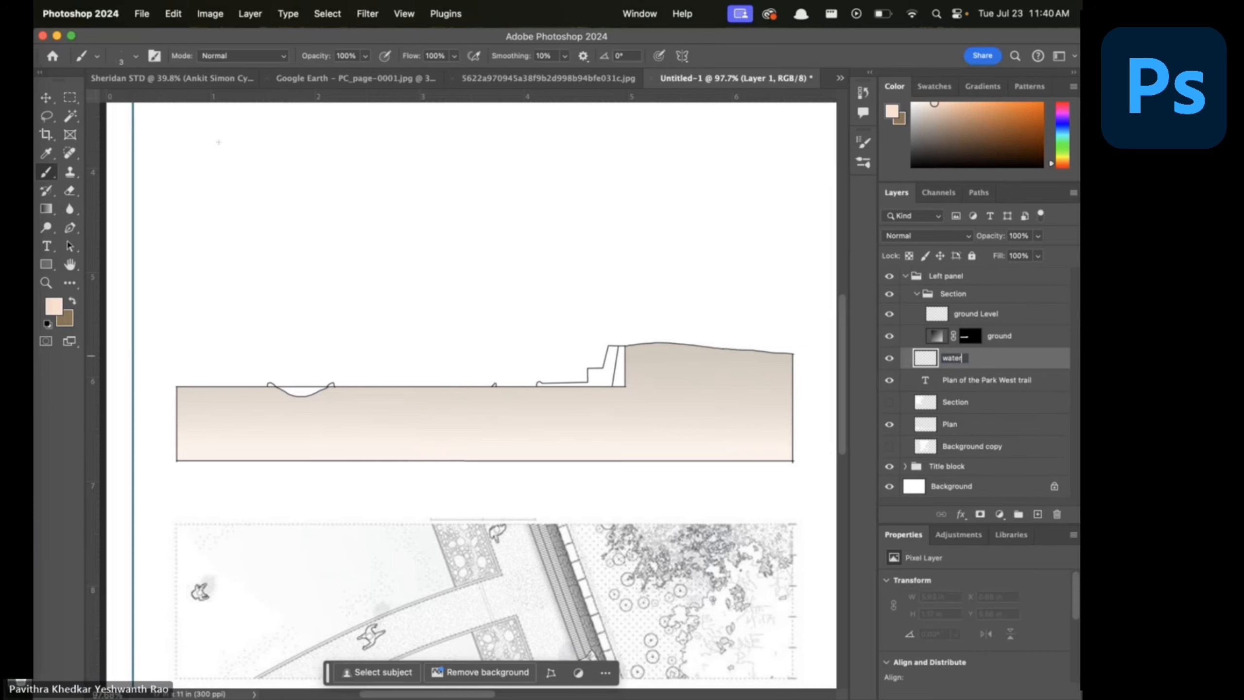
{"action": "key", "text": "Return"}
Set the foreground color to light blue, #c3f7fc
{"action": "left_click", "coordinate": [58, 307]}
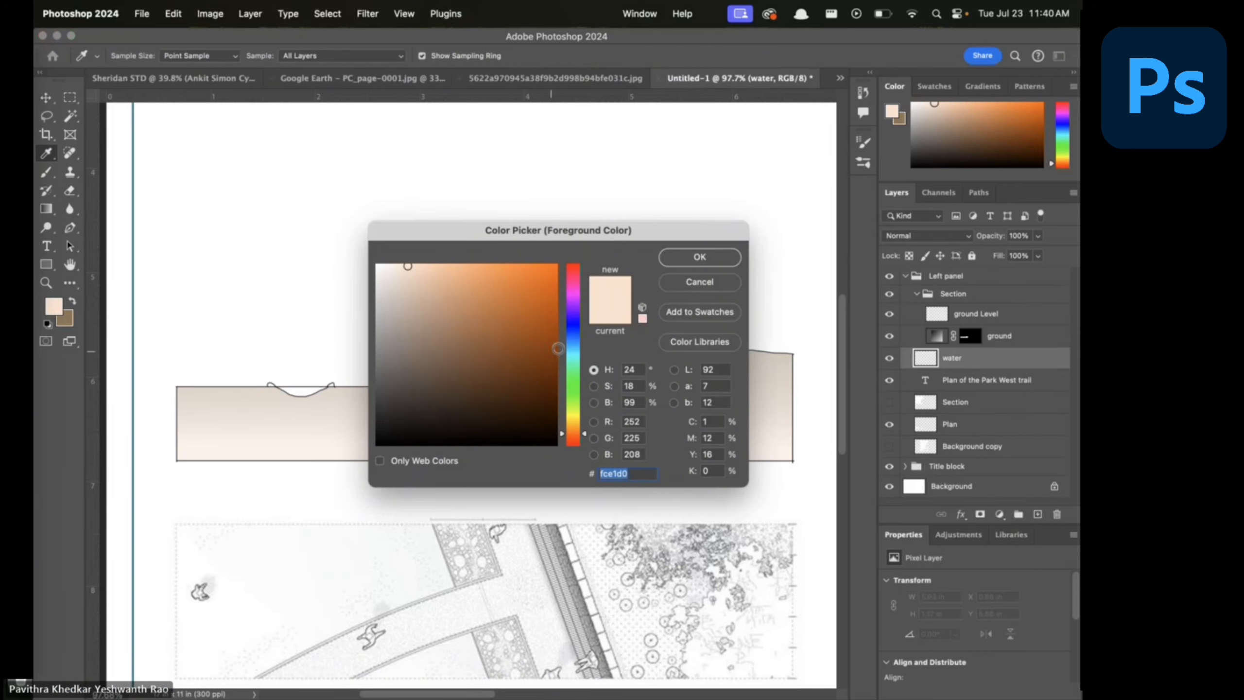
{"action": "left_click", "coordinate": [572, 351]}
{"action": "left_click", "coordinate": [417, 266]}
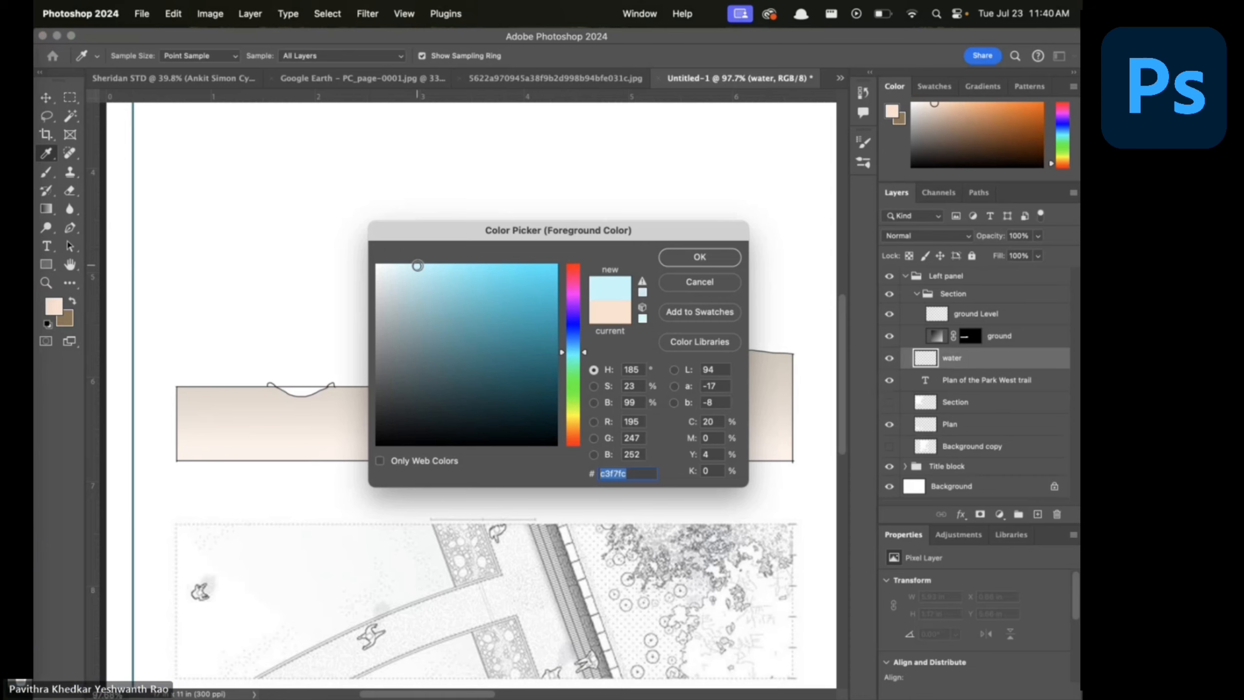
{"action": "left_click", "coordinate": [681, 264]}
Select the basin area enclosed by the section outline on the ground Level layer with the Magic Wand
{"action": "left_click", "coordinate": [46, 210]}
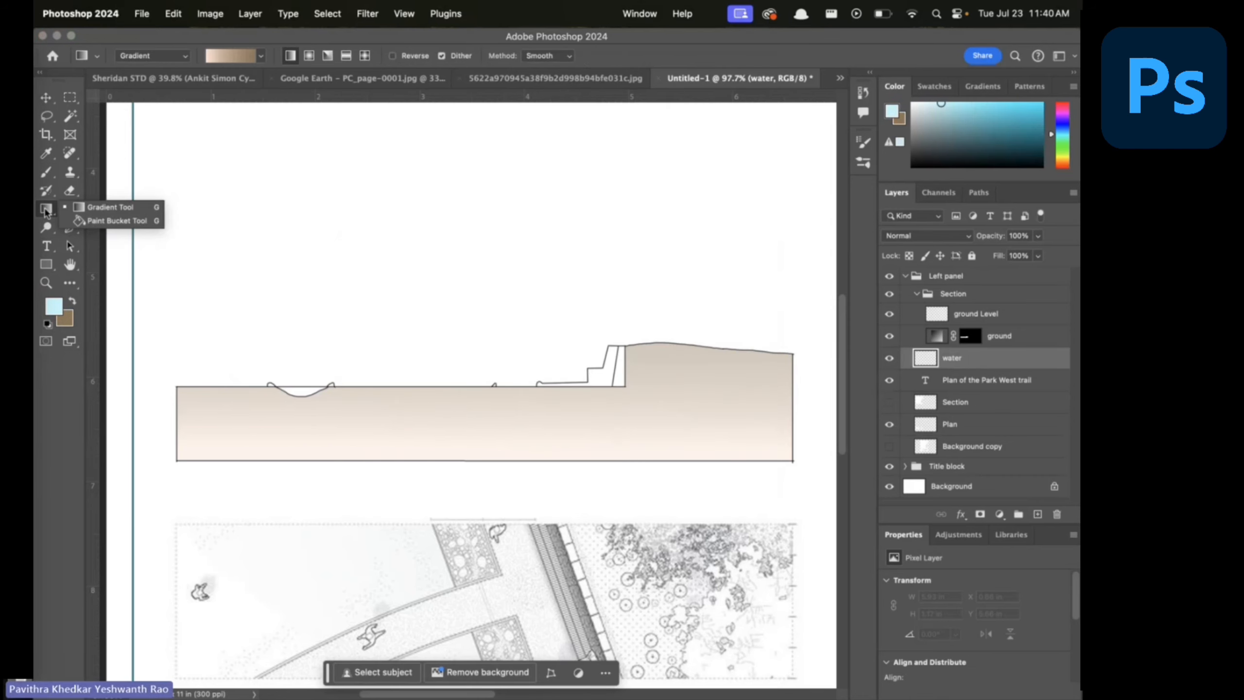
{"action": "left_click", "coordinate": [116, 221]}
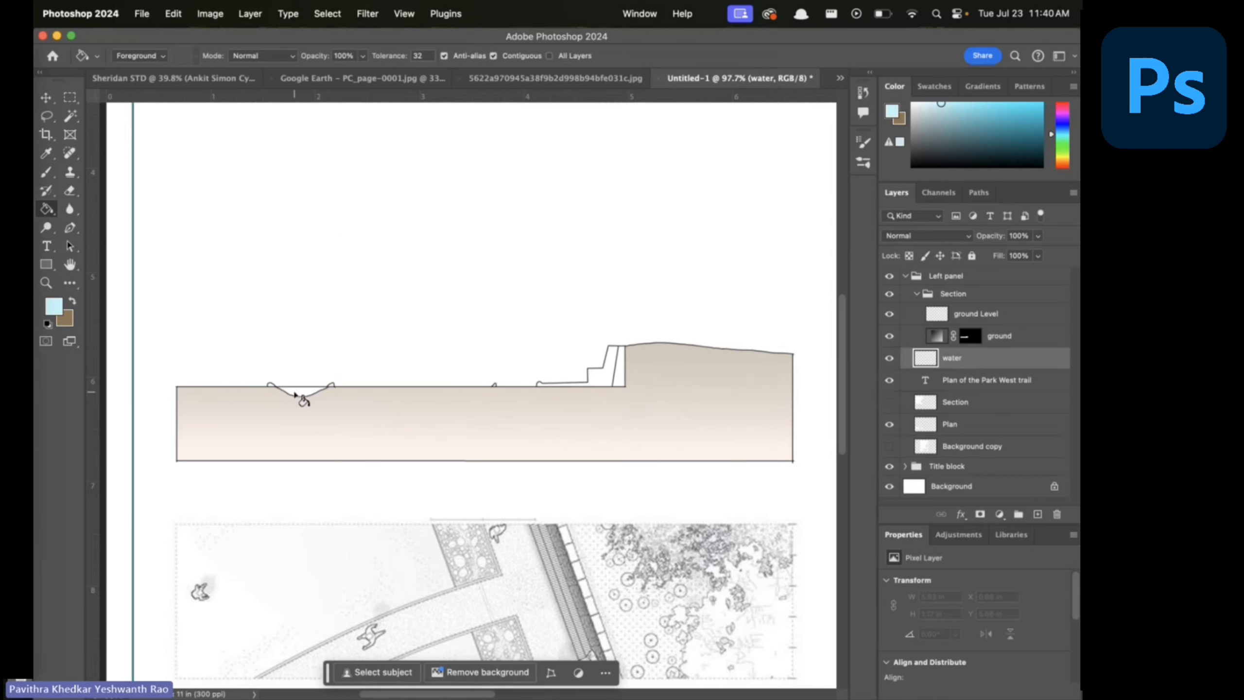
{"action": "left_click", "coordinate": [961, 323]}
{"action": "left_click", "coordinate": [70, 115]}
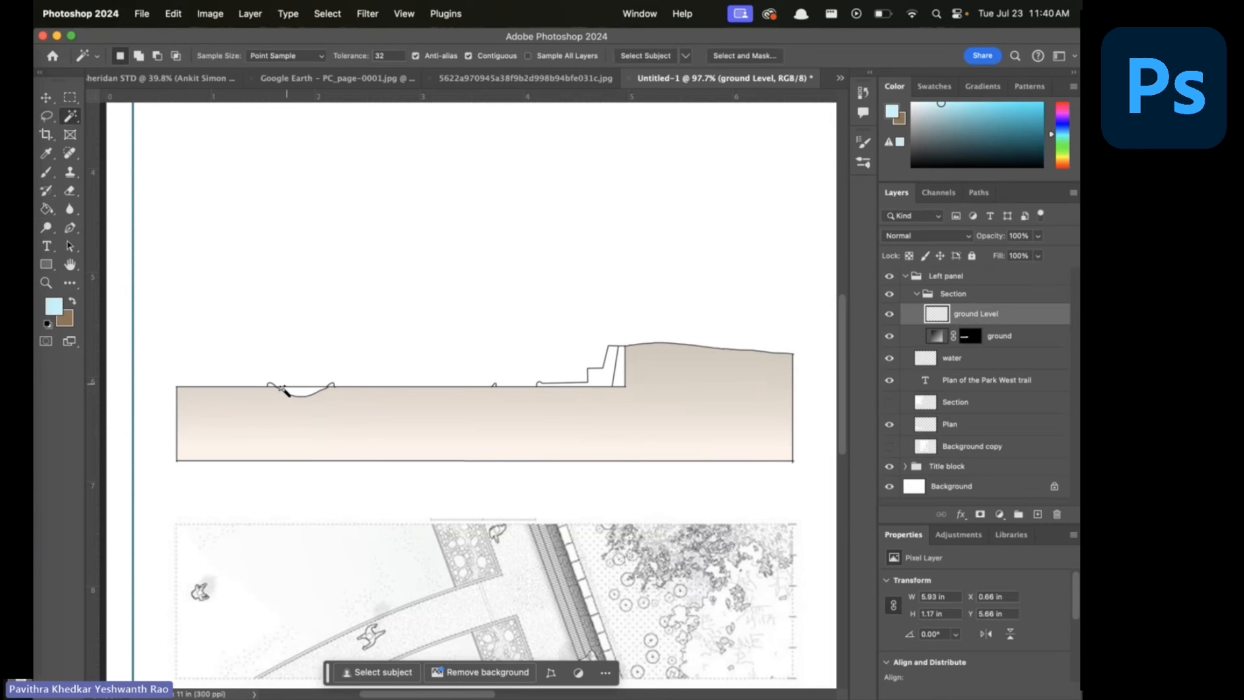
{"action": "left_click", "coordinate": [300, 394]}
{"action": "scroll", "coordinate": [300, 395], "scroll_direction": "up", "scroll_amount": 6}
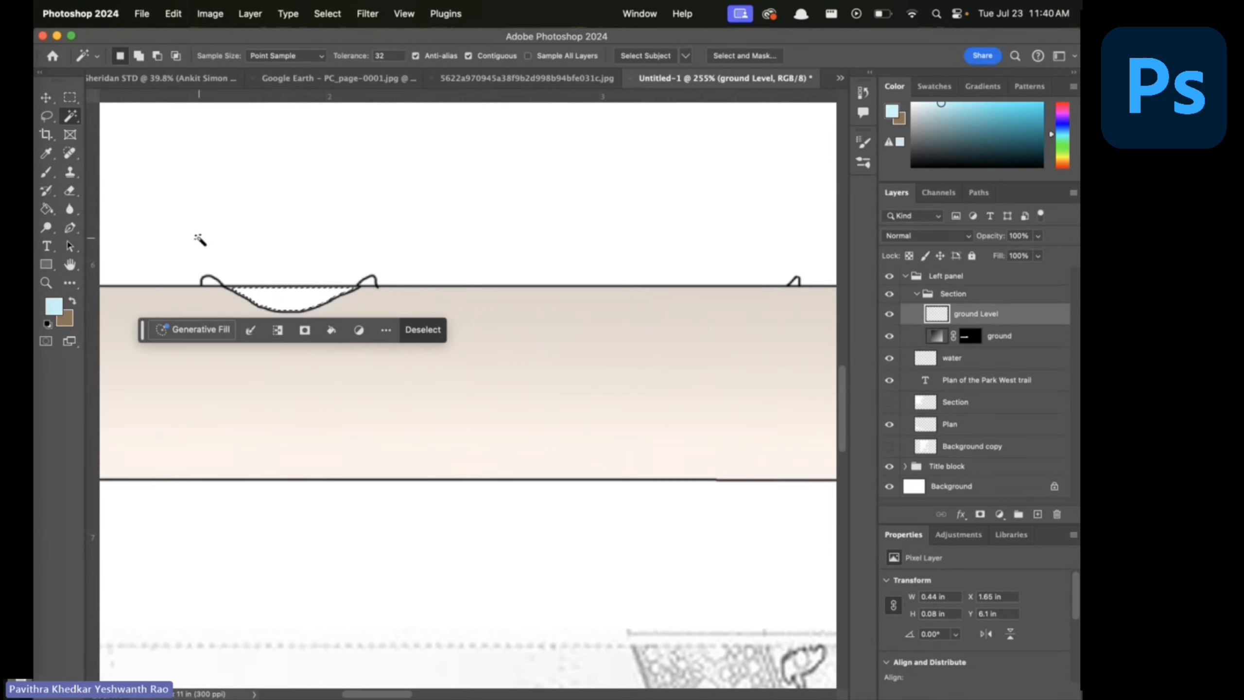
Extend the basin selection slightly above the ground line using the Lasso in Add to selection mode
{"action": "left_click", "coordinate": [47, 117]}
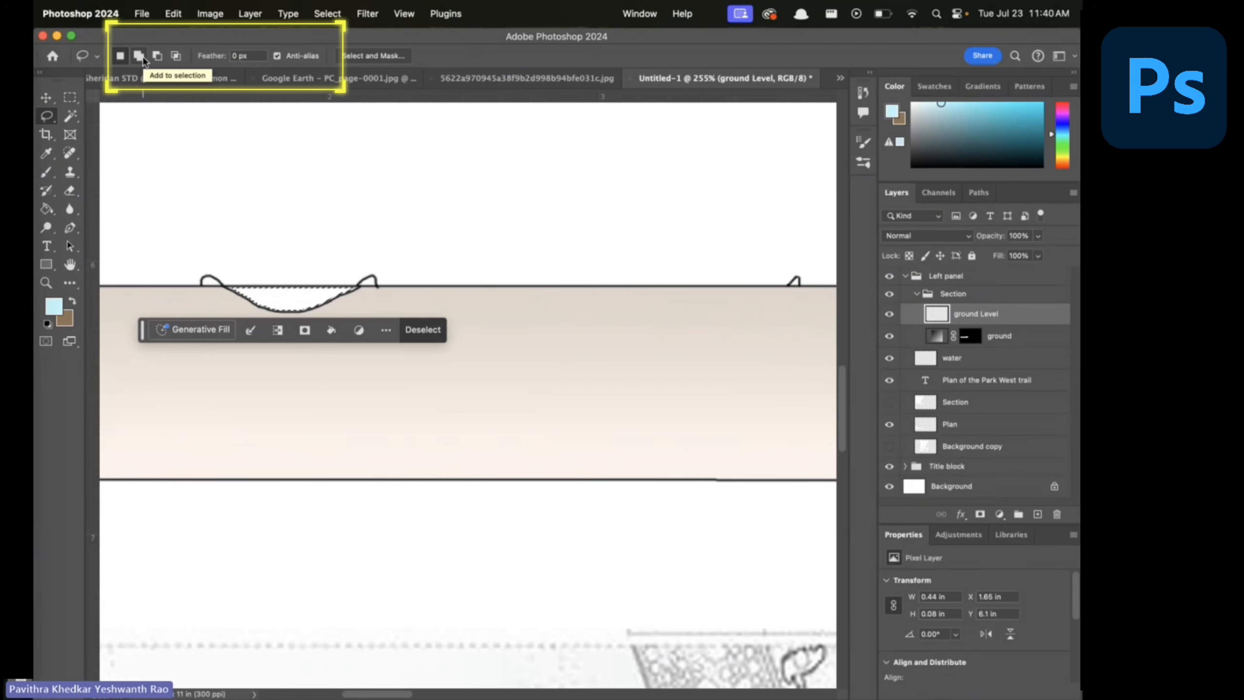
{"action": "left_click", "coordinate": [138, 56]}
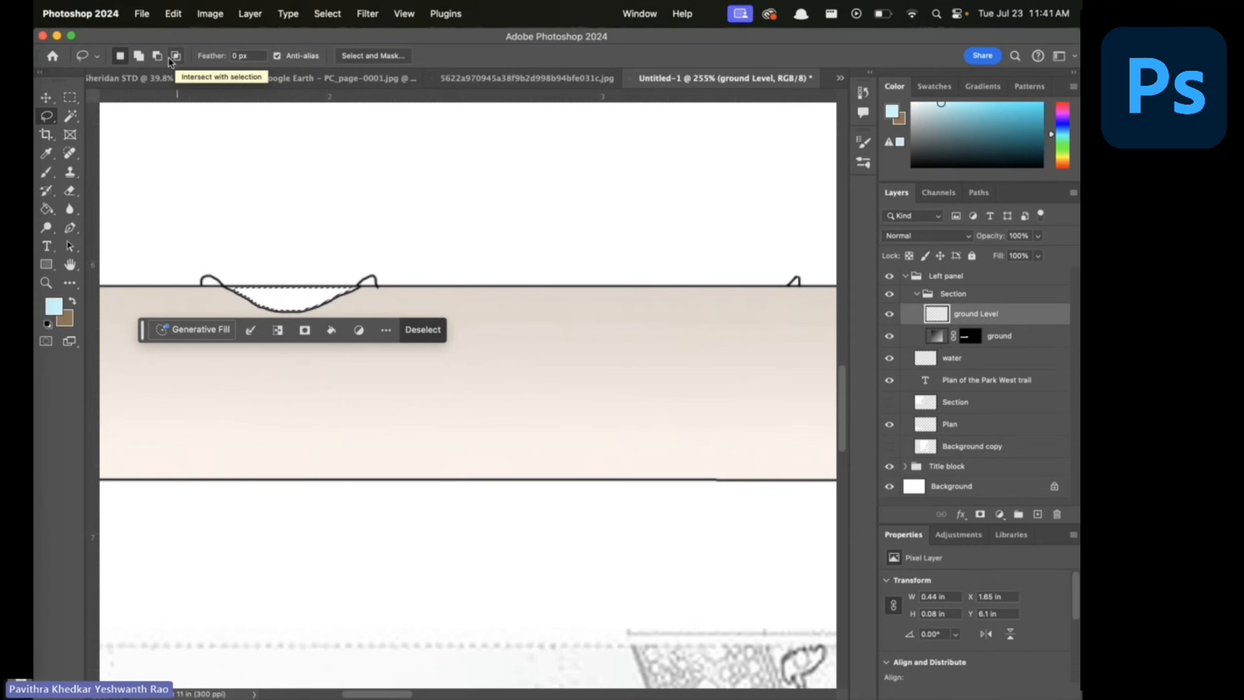
{"action": "left_click", "coordinate": [139, 57]}
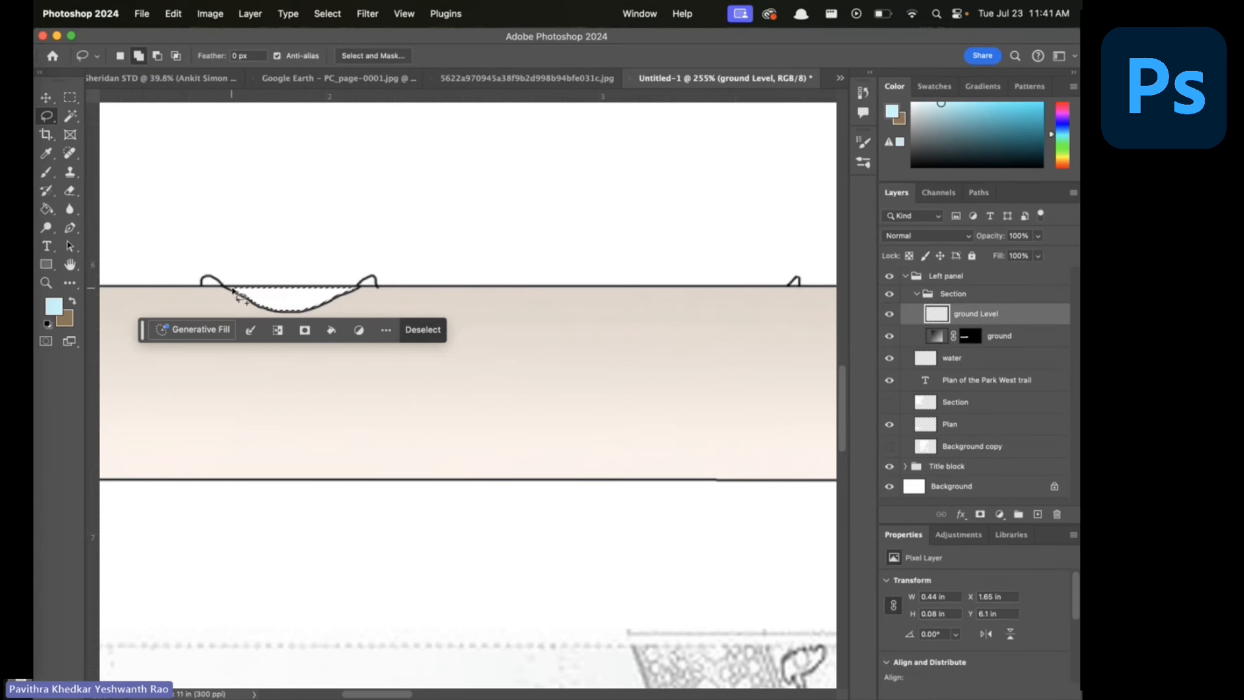
{"action": "left_click_drag", "start_coordinate": [233, 291], "coordinate": [224, 285]}
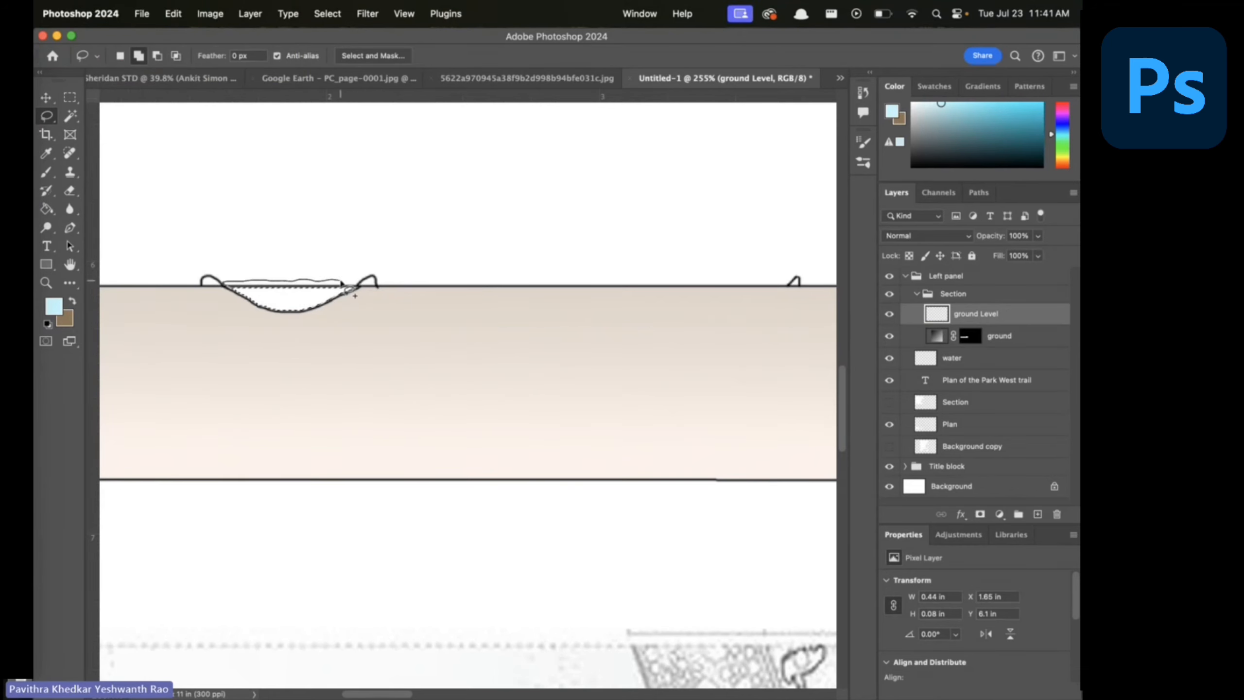
{"action": "left_click_drag", "start_coordinate": [349, 290], "coordinate": [360, 286]}
Fill the basin selection with the light blue foreground color on the water layer and deselect it
{"action": "key", "text": "g"}
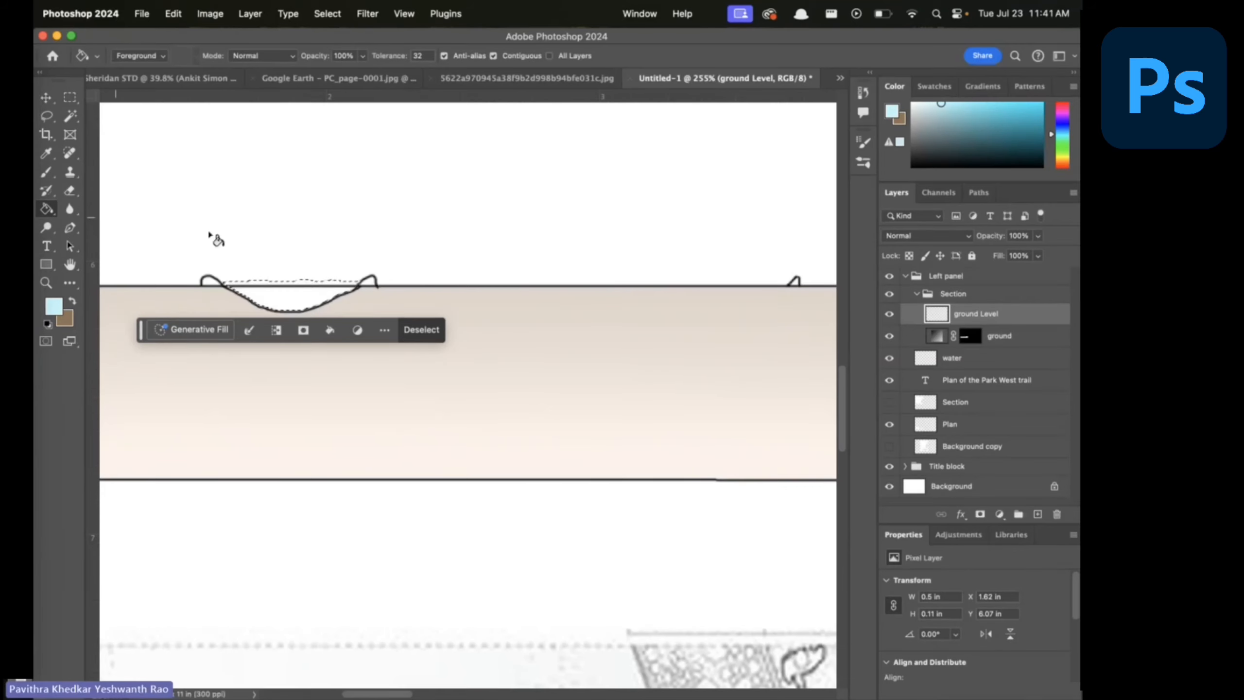
{"action": "left_click", "coordinate": [1038, 361]}
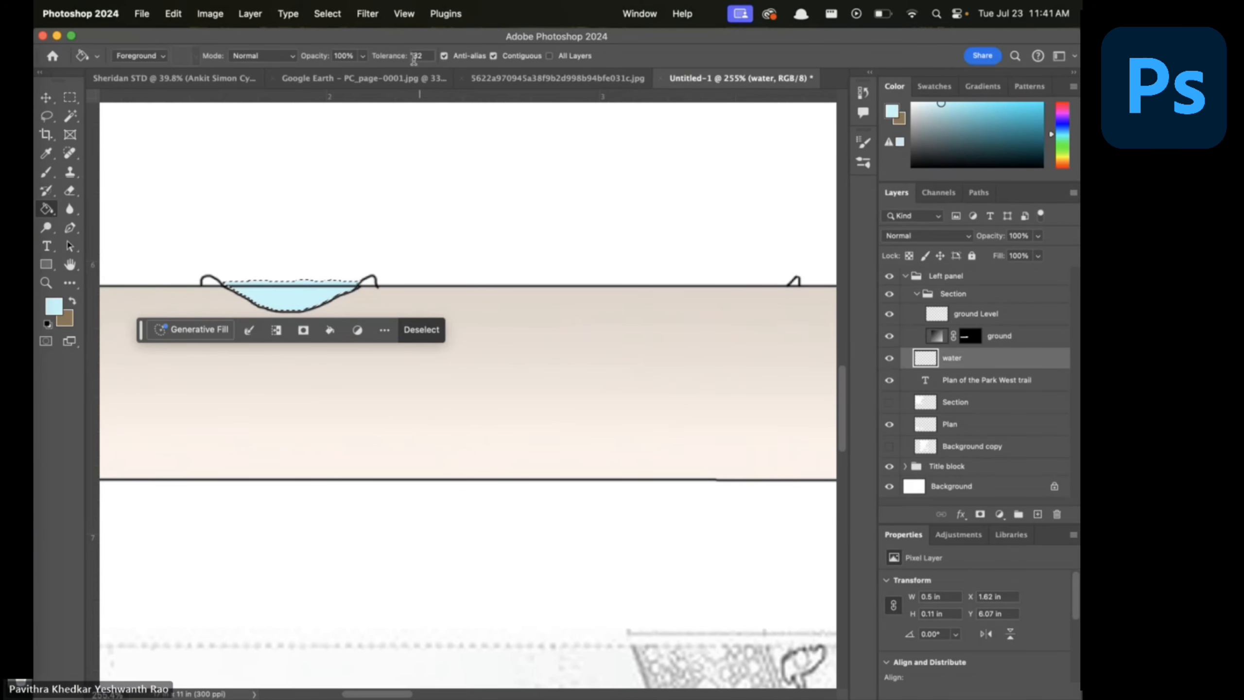
{"action": "key", "text": "super+d"}
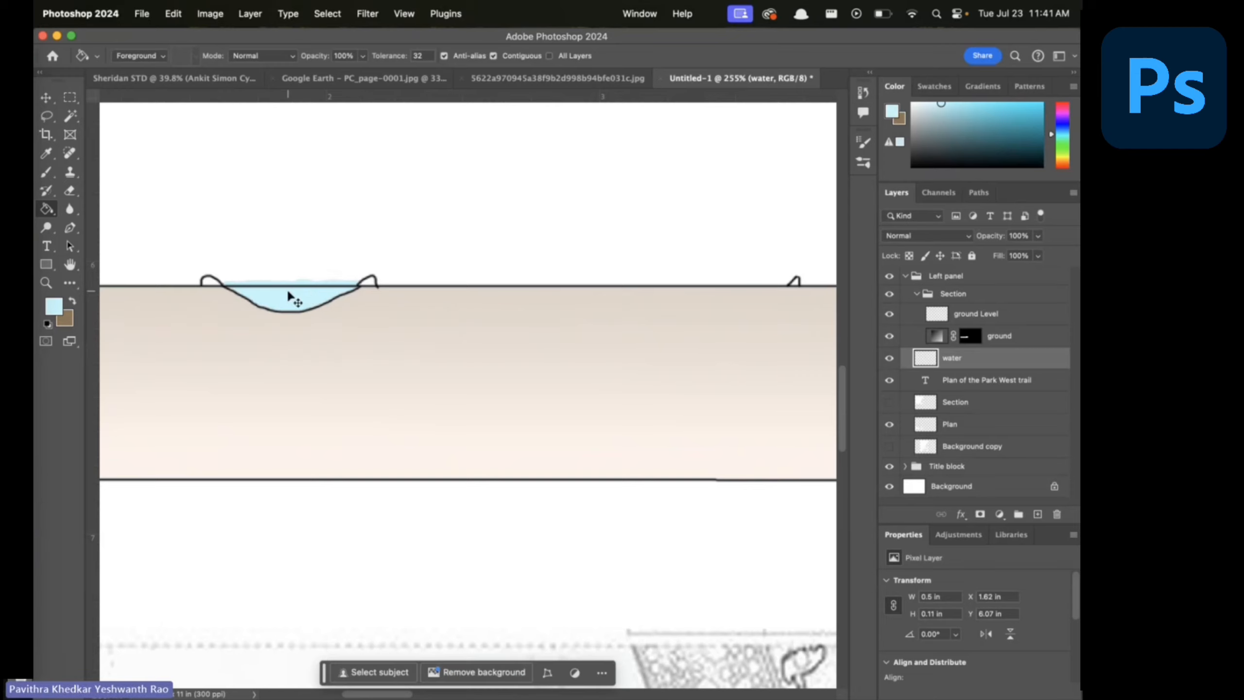
Move the water layer above ground Level in the Section group and check its fill by hiding and reshowing it
{"action": "left_click_drag", "start_coordinate": [987, 359], "coordinate": [986, 313]}
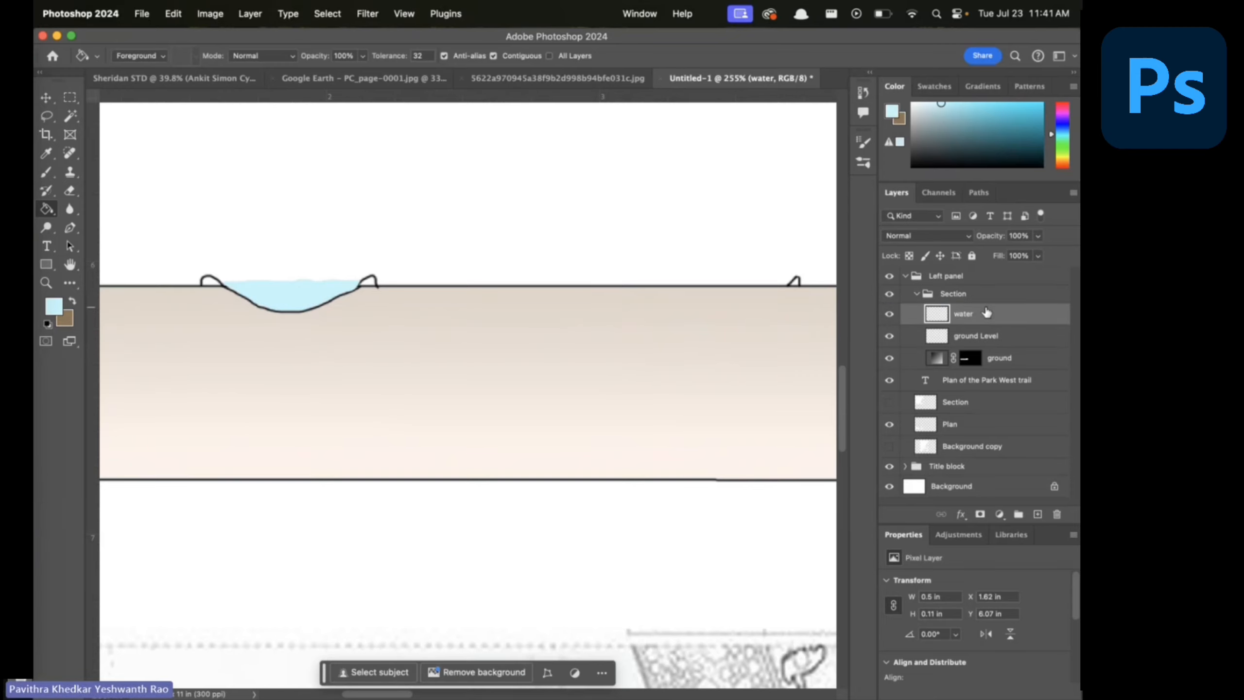
{"action": "scroll", "coordinate": [662, 350], "scroll_direction": "down", "scroll_amount": 6}
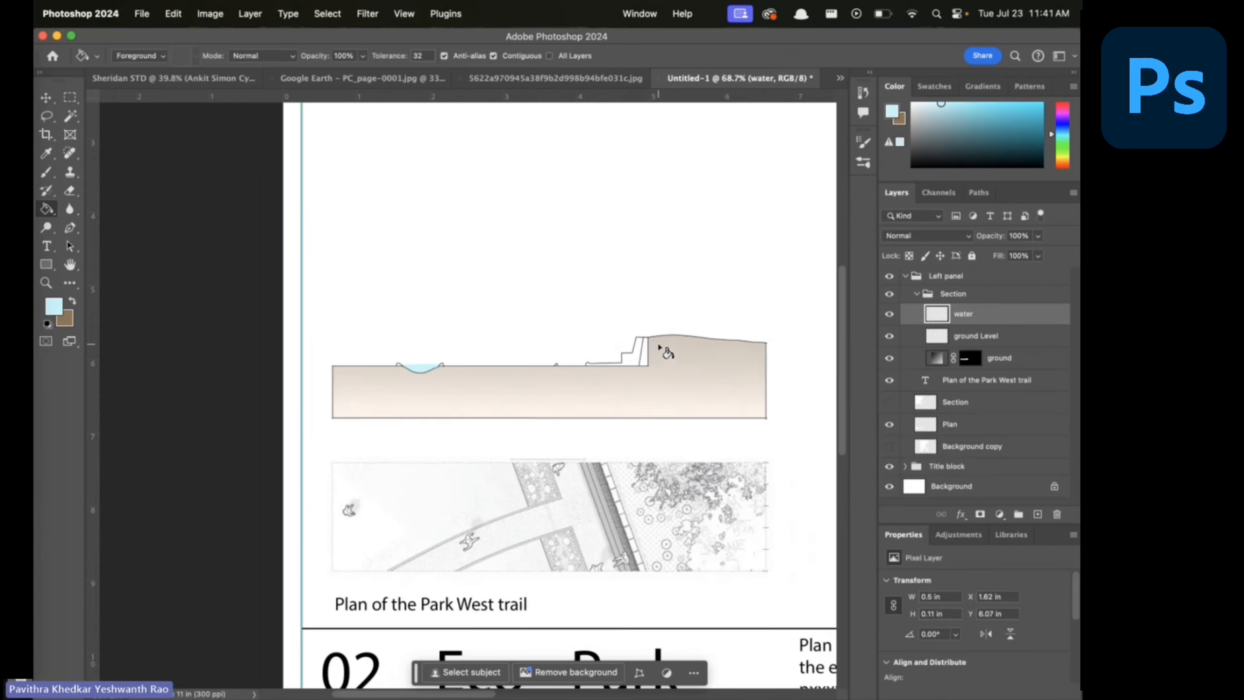
{"action": "scroll", "coordinate": [430, 370], "scroll_direction": "up", "scroll_amount": 3}
{"action": "left_click", "coordinate": [889, 313]}
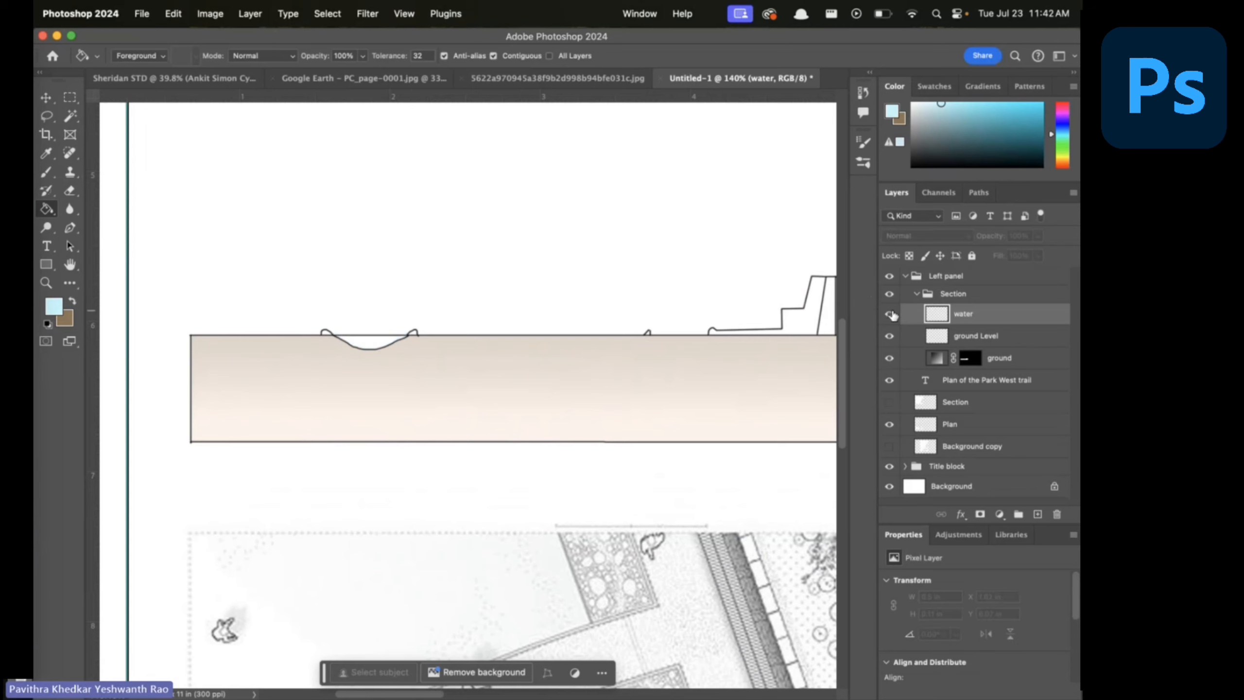
{"action": "left_click", "coordinate": [889, 313]}
{"action": "scroll", "coordinate": [592, 370], "scroll_direction": "down", "scroll_amount": 2}
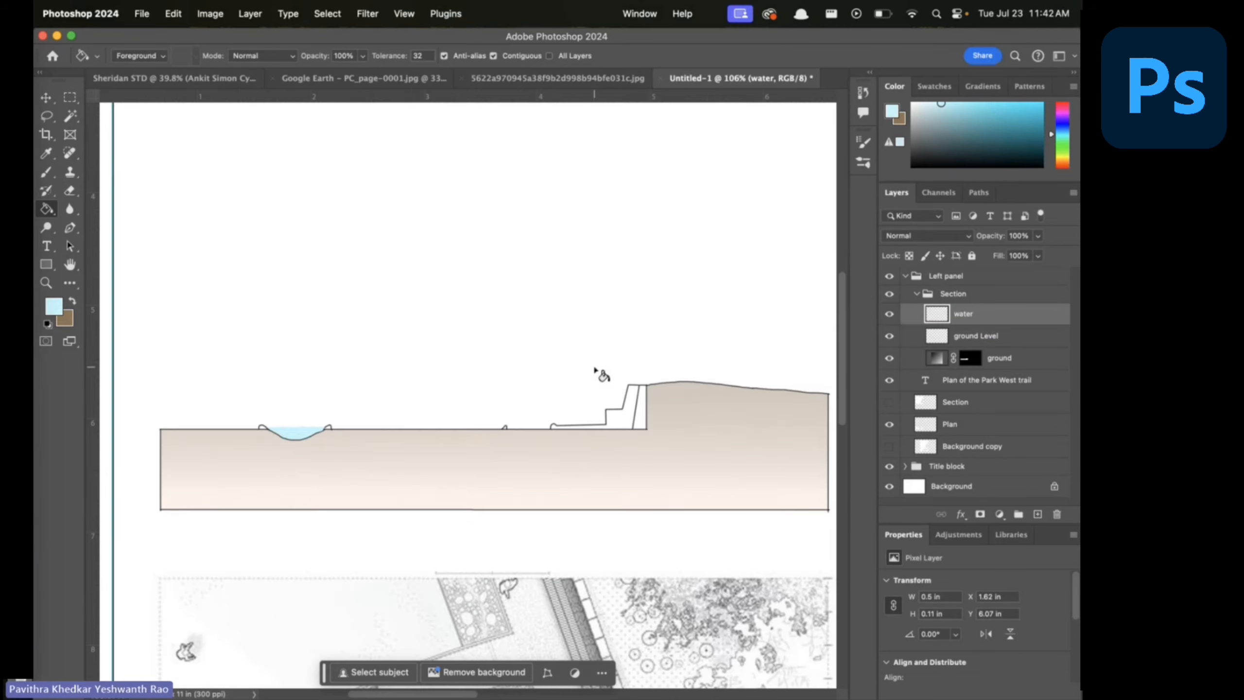
Set the foreground color to gray, #9da2a3, for the Paint Bucket
{"action": "left_click", "coordinate": [54, 306]}
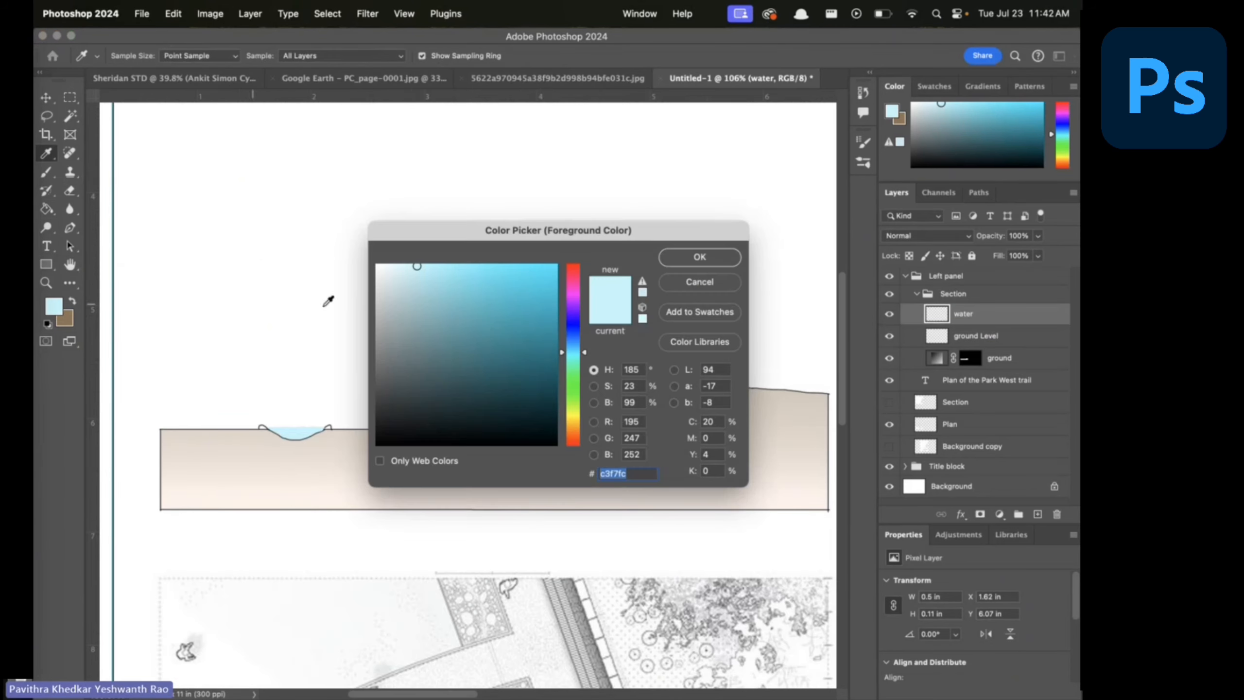
{"action": "left_click", "coordinate": [382, 329]}
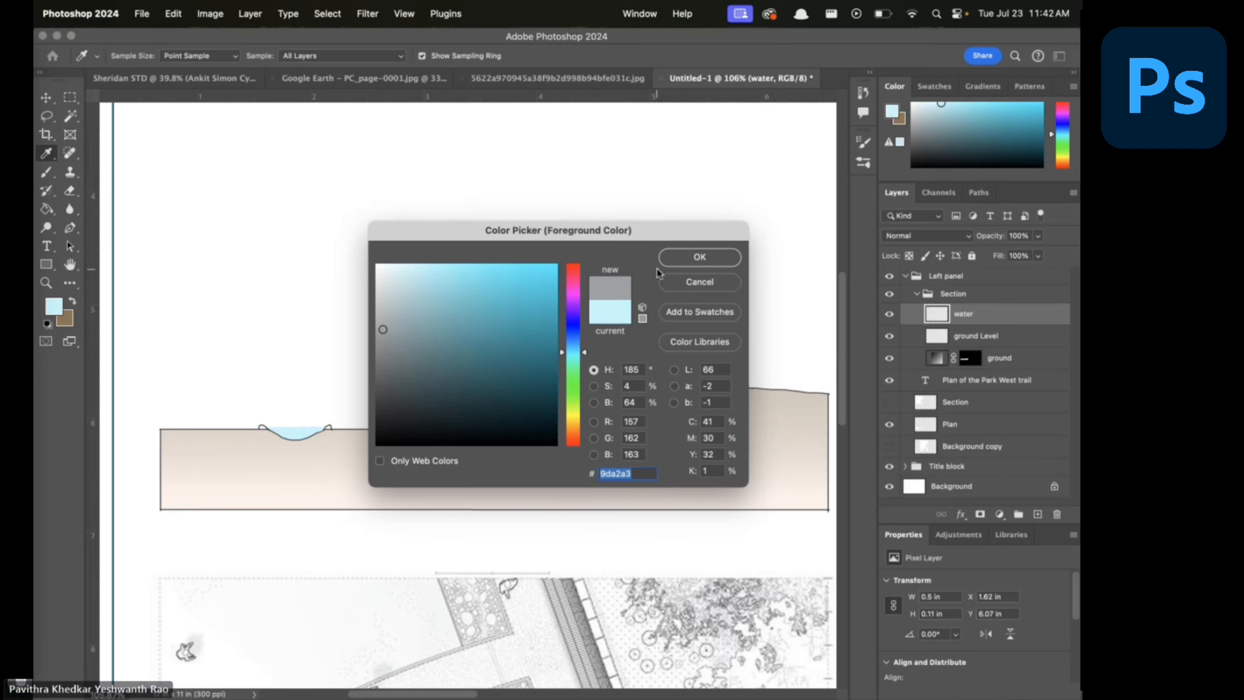
{"action": "left_click", "coordinate": [718, 259]}
{"action": "key", "text": "g"}
Select the stepped retaining wall, the small curb and both basin edges on the ground Level layer with the Magic Wand
{"action": "left_click", "coordinate": [976, 337]}
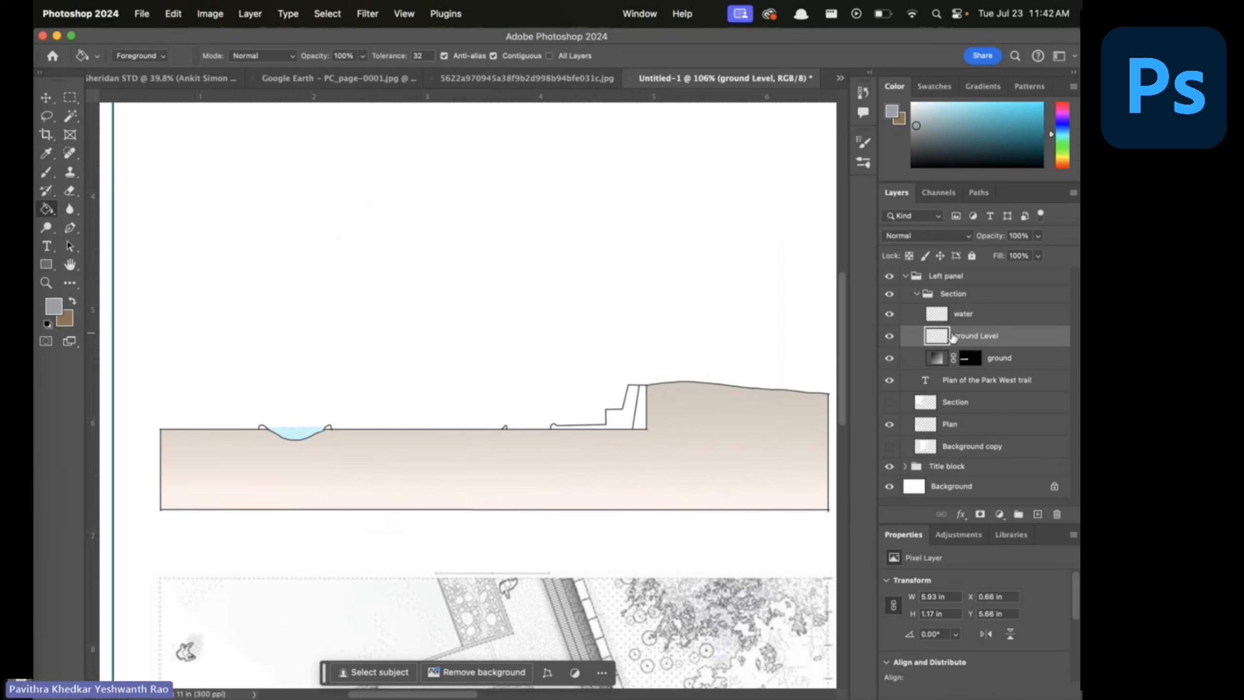
{"action": "left_click", "coordinate": [70, 117]}
{"action": "left_click", "coordinate": [640, 419]}
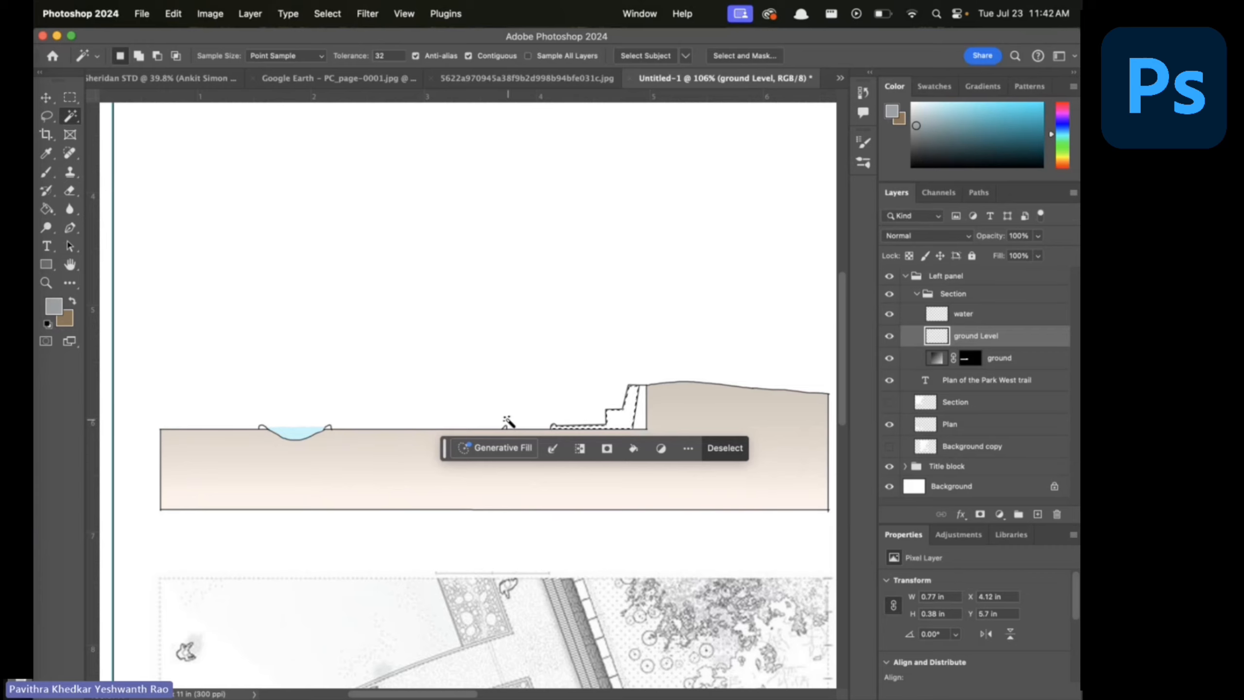
{"action": "scroll", "coordinate": [505, 422], "scroll_direction": "up", "scroll_amount": 5}
{"action": "scroll", "coordinate": [547, 465], "scroll_direction": "down", "scroll_amount": 3}
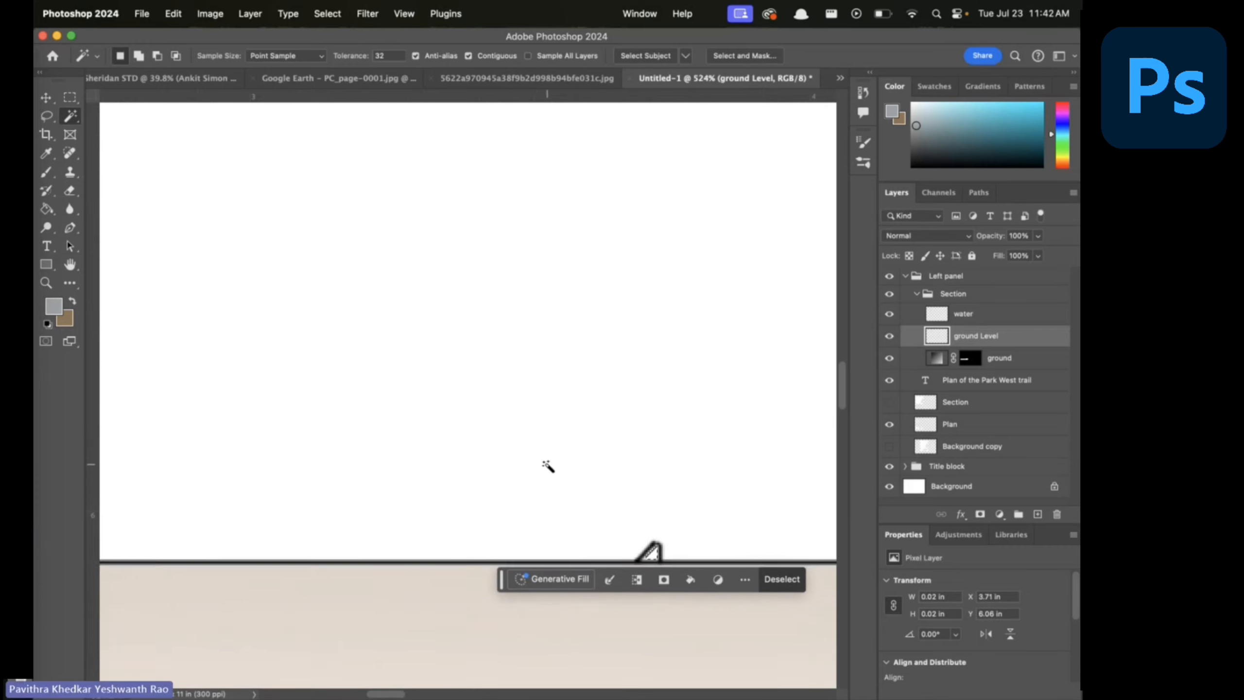
{"action": "scroll", "coordinate": [547, 465], "scroll_direction": "left", "scroll_amount": 3}
{"action": "scroll", "coordinate": [547, 465], "scroll_direction": "right", "scroll_amount": 6}
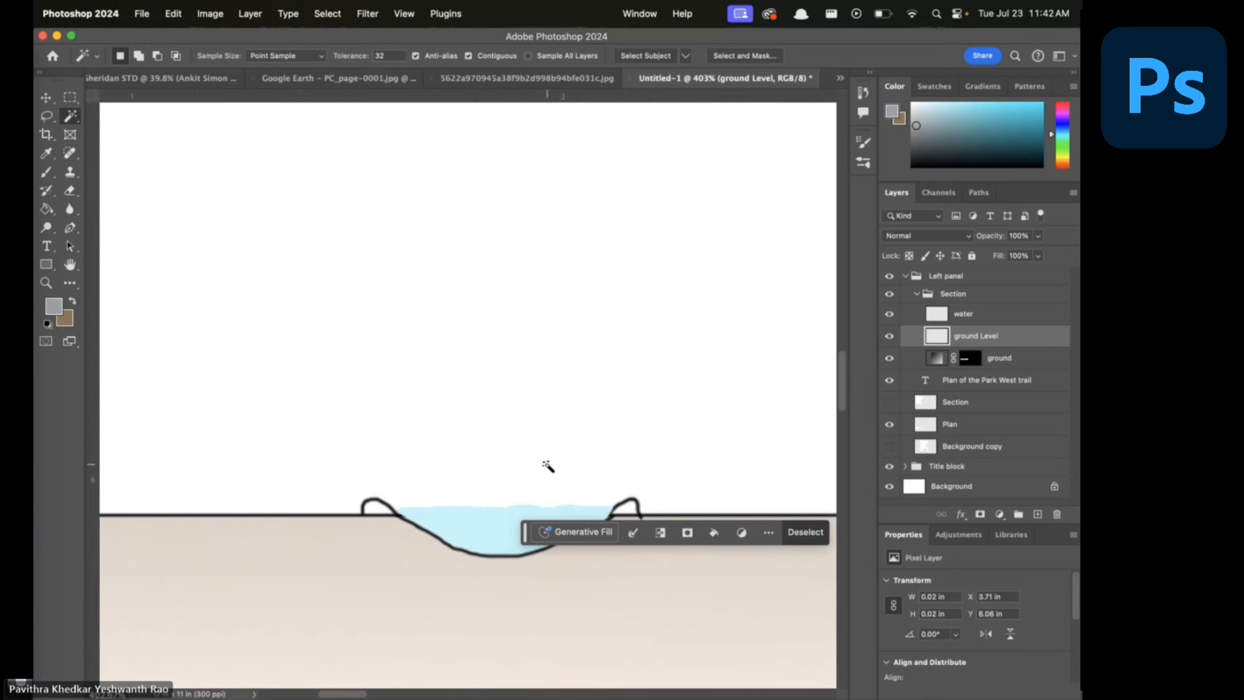
{"action": "scroll", "coordinate": [569, 389], "scroll_direction": "down", "scroll_amount": 3}
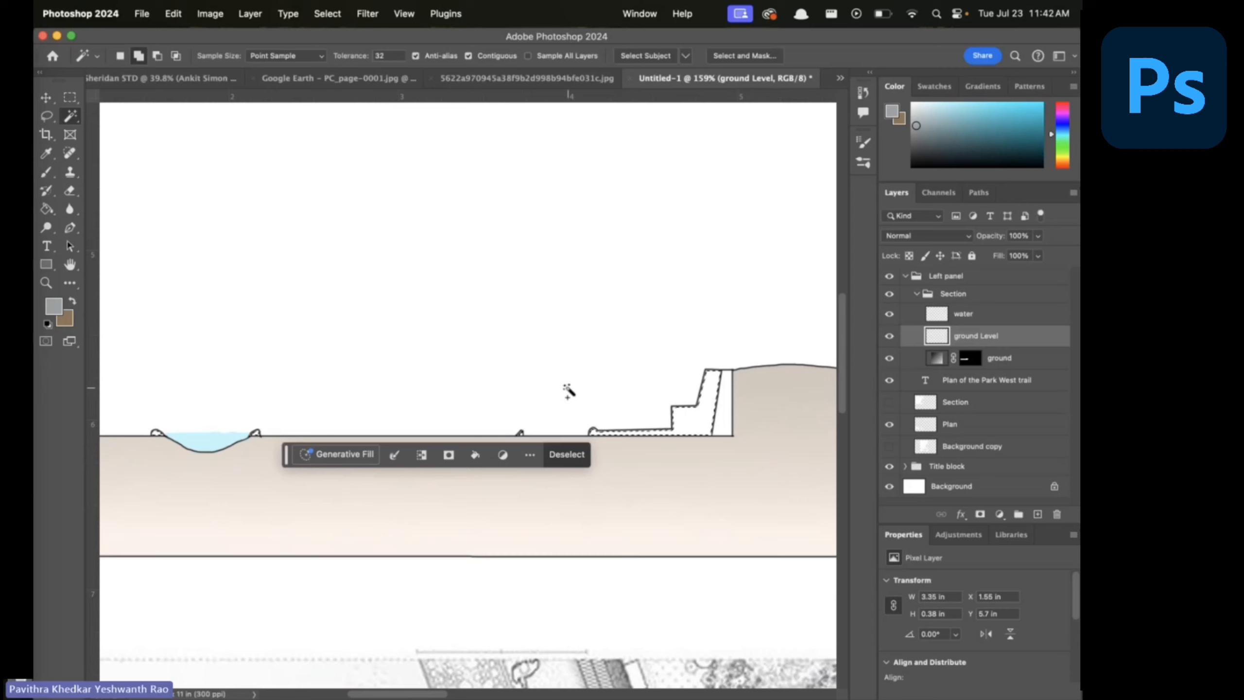
Add a new layer above ground Level and name it Conc
{"action": "left_click", "coordinate": [1038, 514]}
{"action": "double_click", "coordinate": [966, 336]}
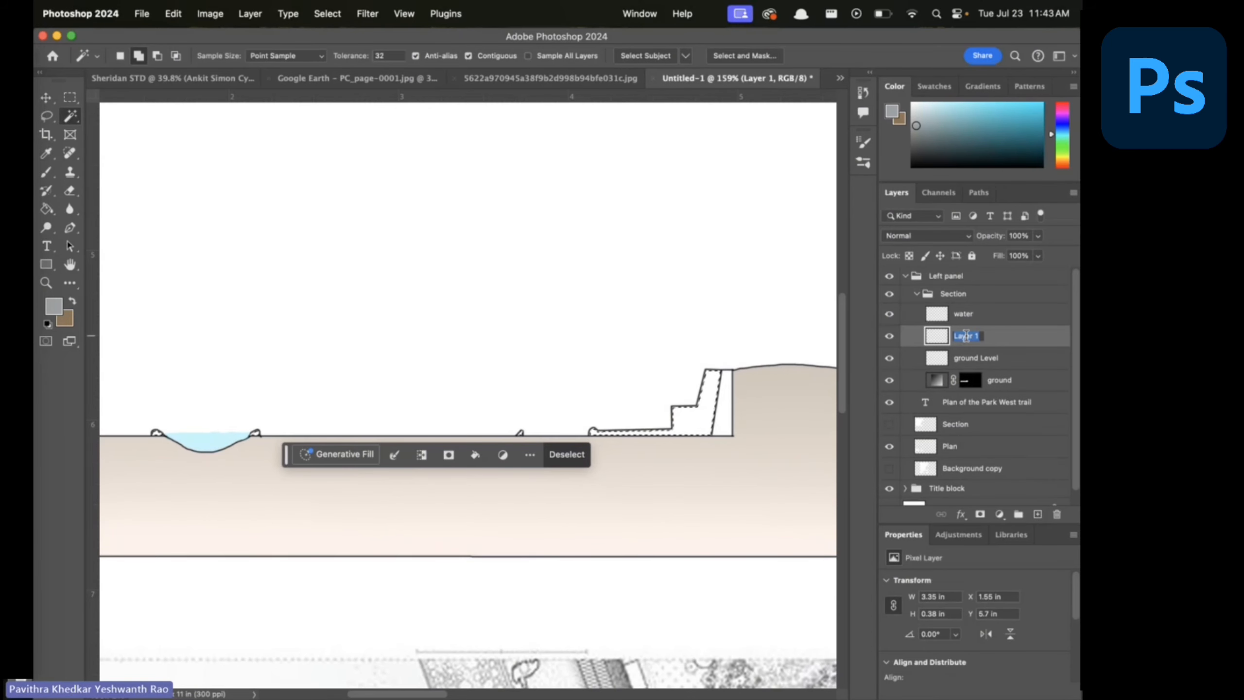
{"action": "type", "text": "Conc"}
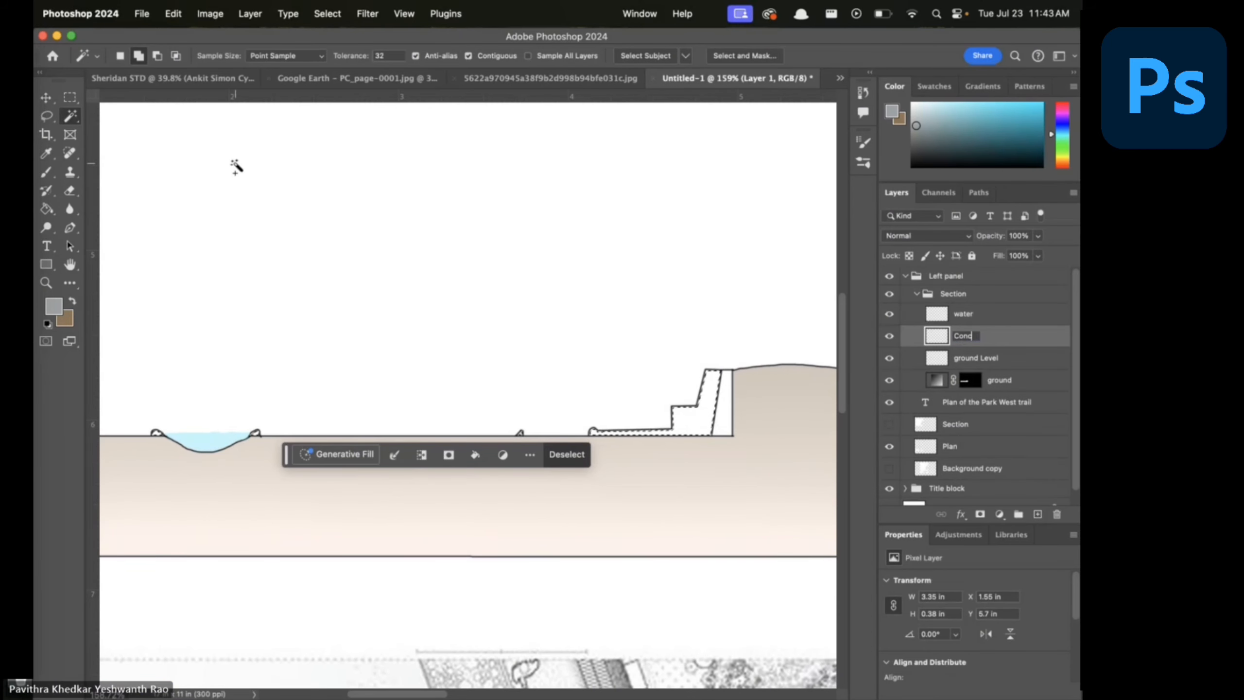
{"action": "key", "text": "Return"}
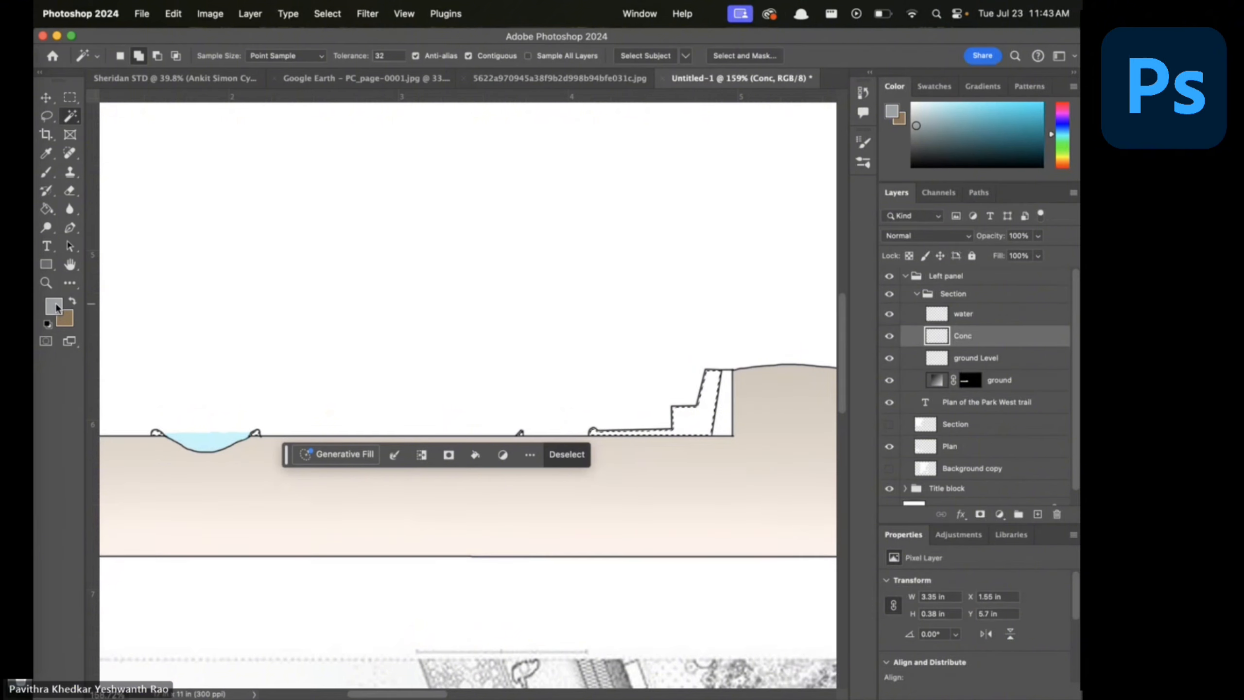
Fill the selected wall, curb and basin edges with gray on the Conc layer and deselect them
{"action": "key", "text": "g"}
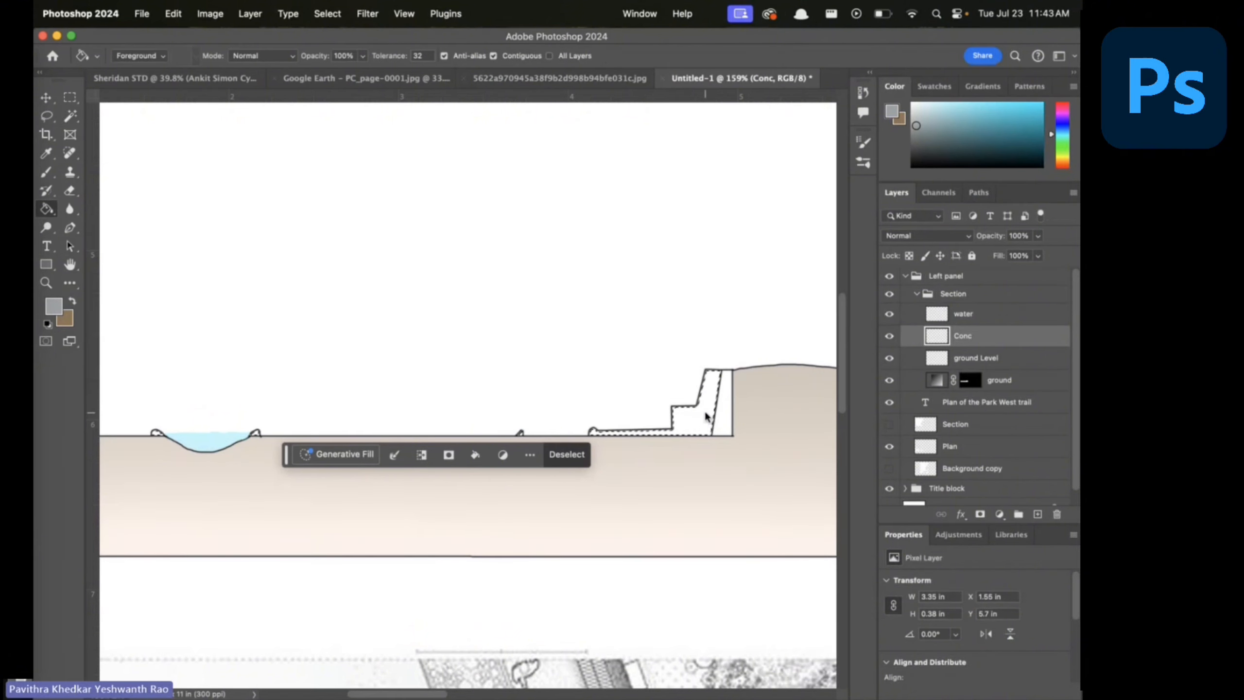
{"action": "left_click", "coordinate": [705, 414]}
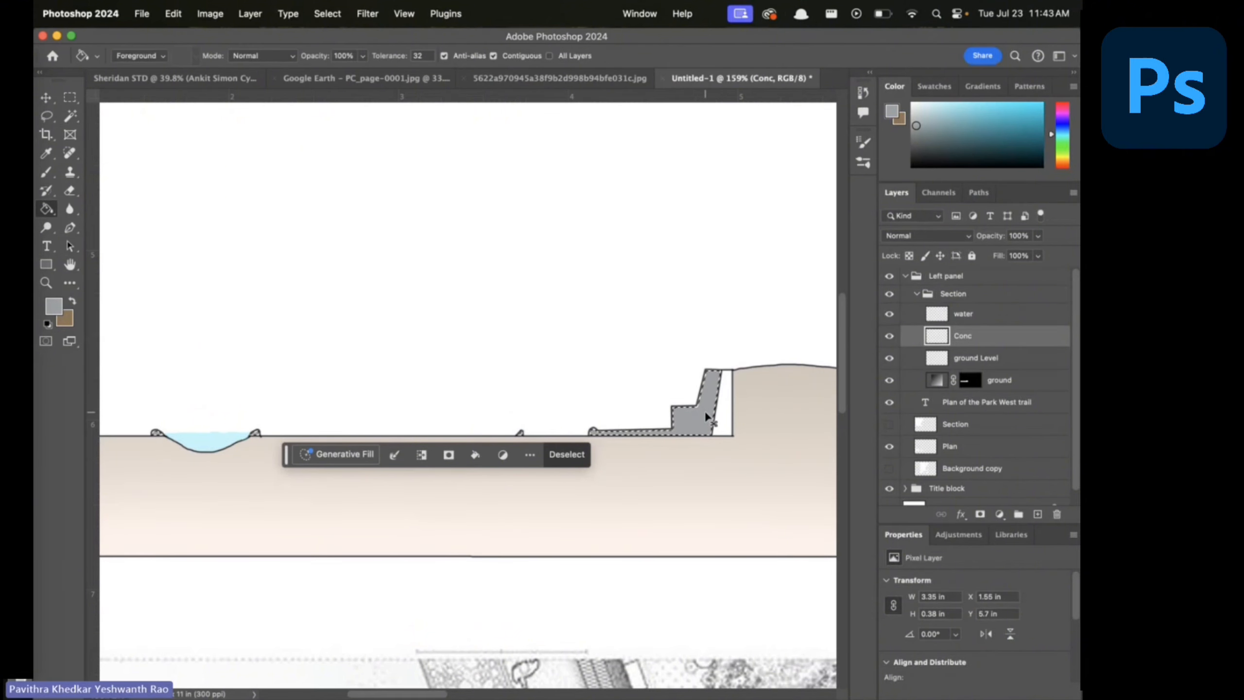
{"action": "left_click", "coordinate": [567, 454]}
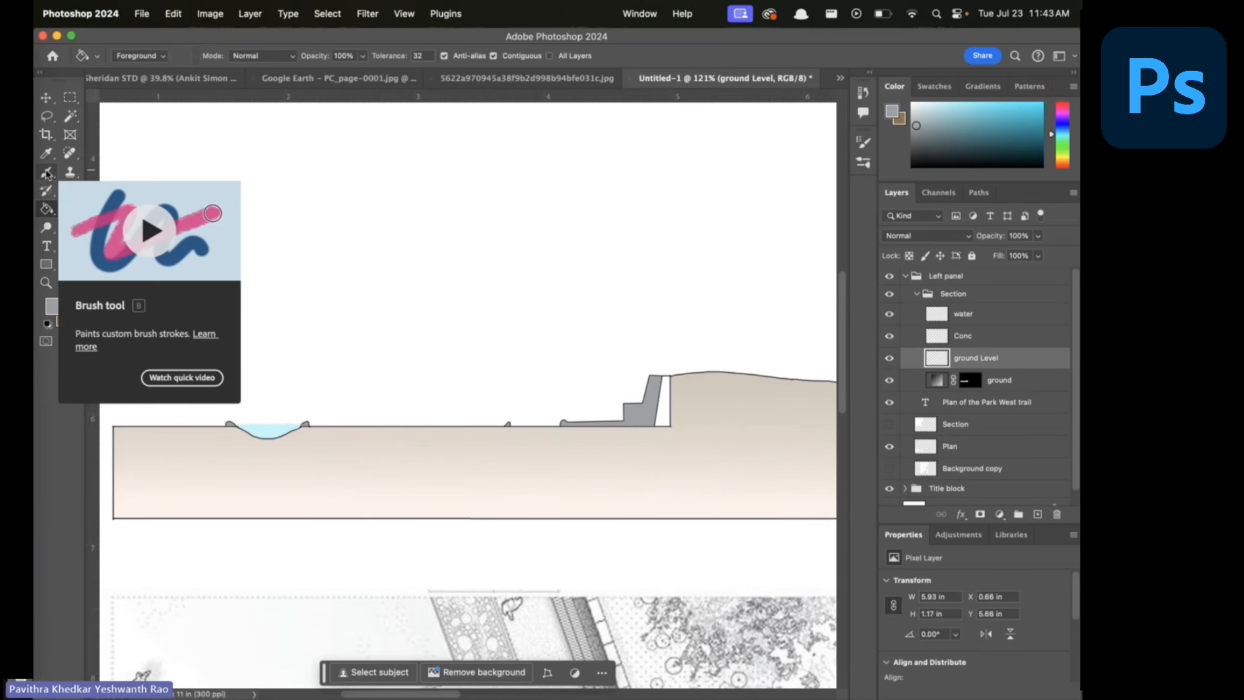
Switch to Chrome and search Pinterest for "brick seamless texture"
{"action": "key", "text": "ctrl+Up"}
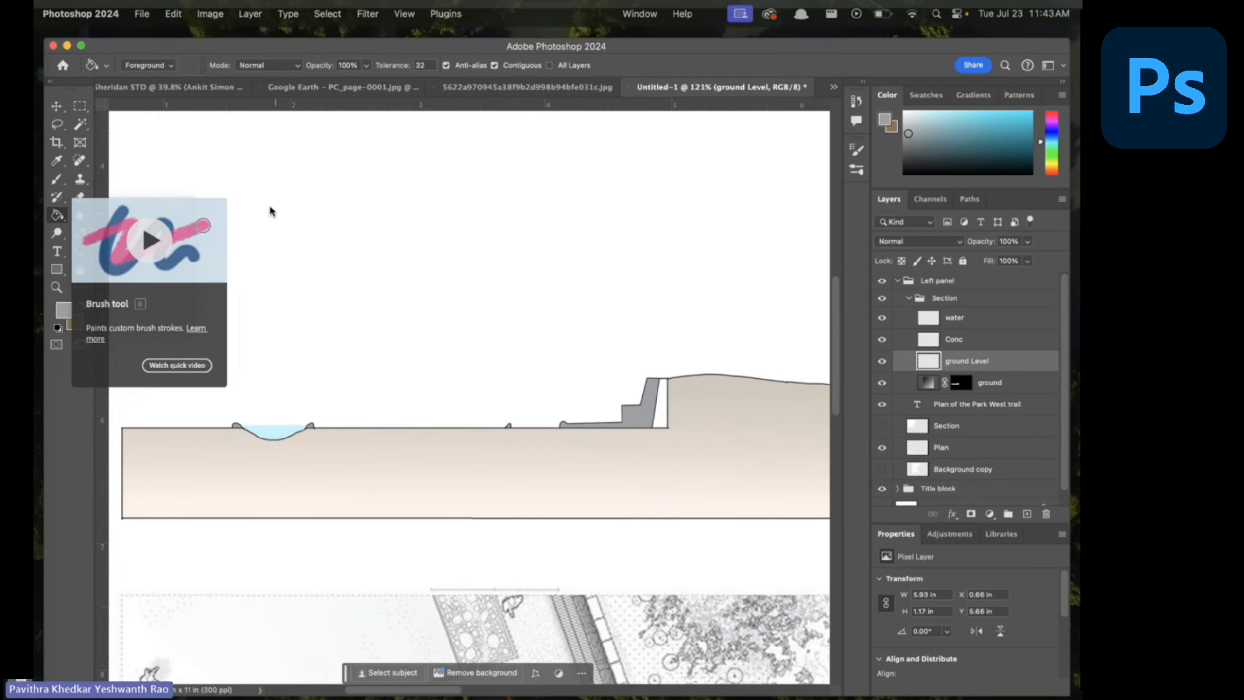
{"action": "left_click", "coordinate": [17, 312]}
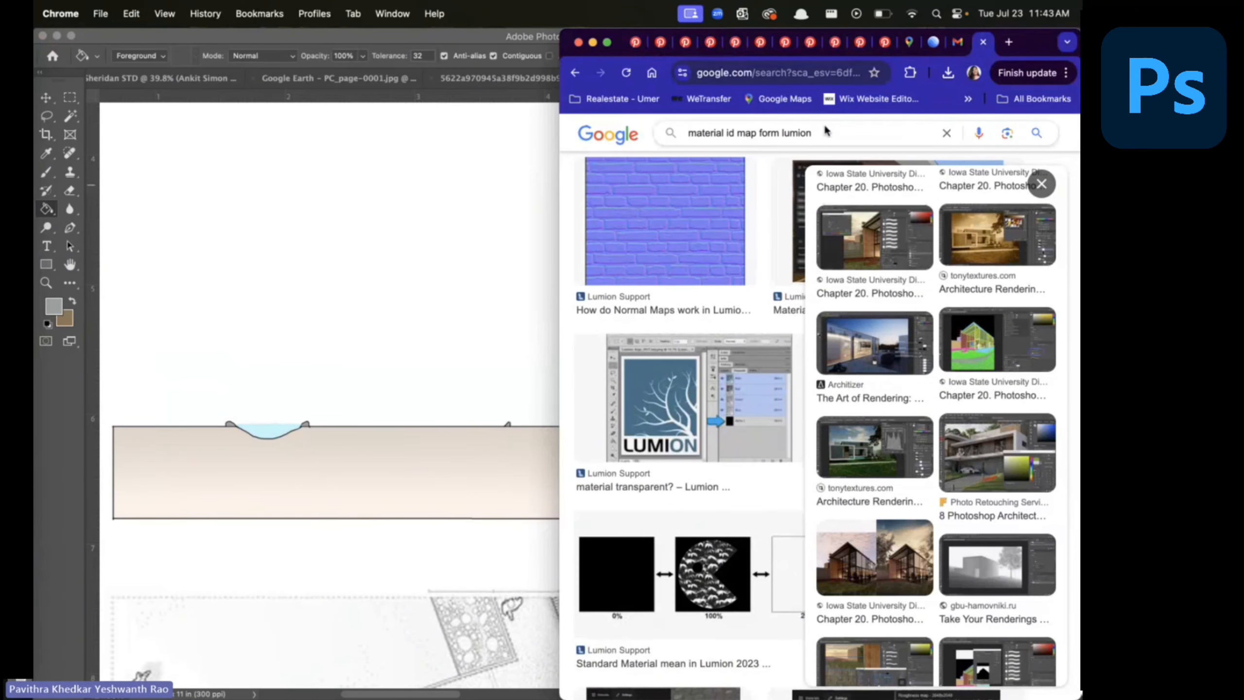
{"action": "left_click", "coordinate": [635, 42]}
{"action": "left_click", "coordinate": [818, 140]}
{"action": "left_click_drag", "start_coordinate": [818, 140], "coordinate": [640, 144]}
{"action": "key", "text": "BackSpace"}
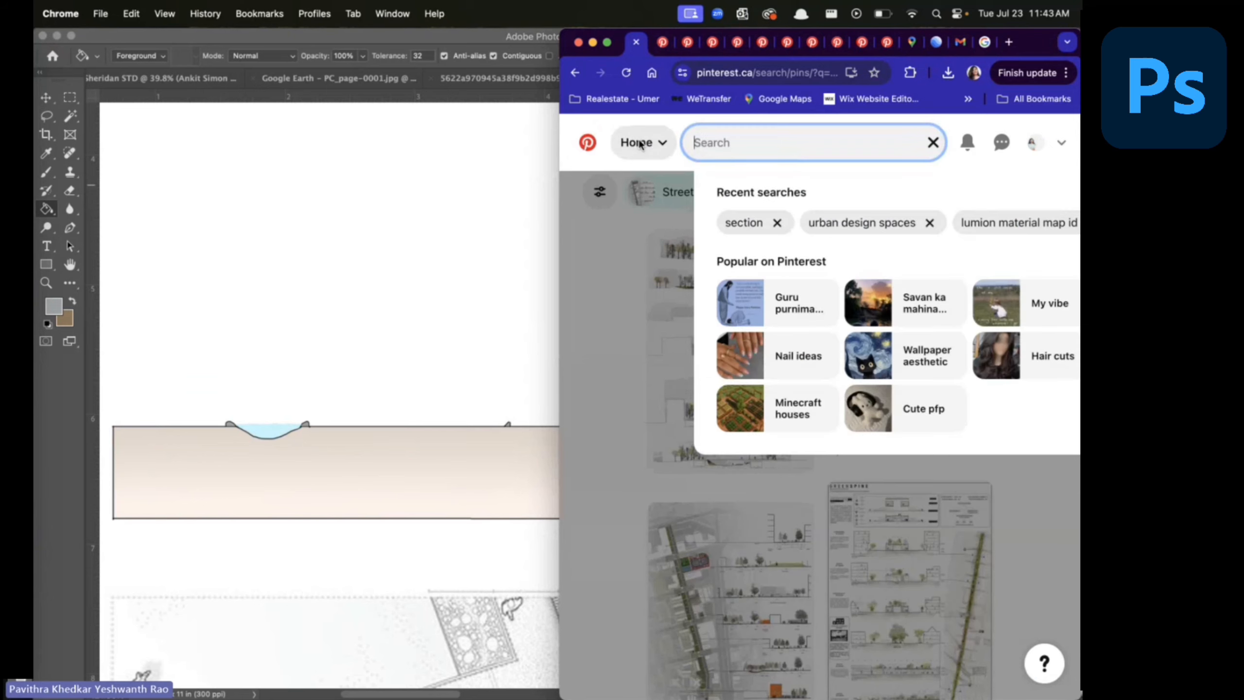
{"action": "type", "text": "brick se"}
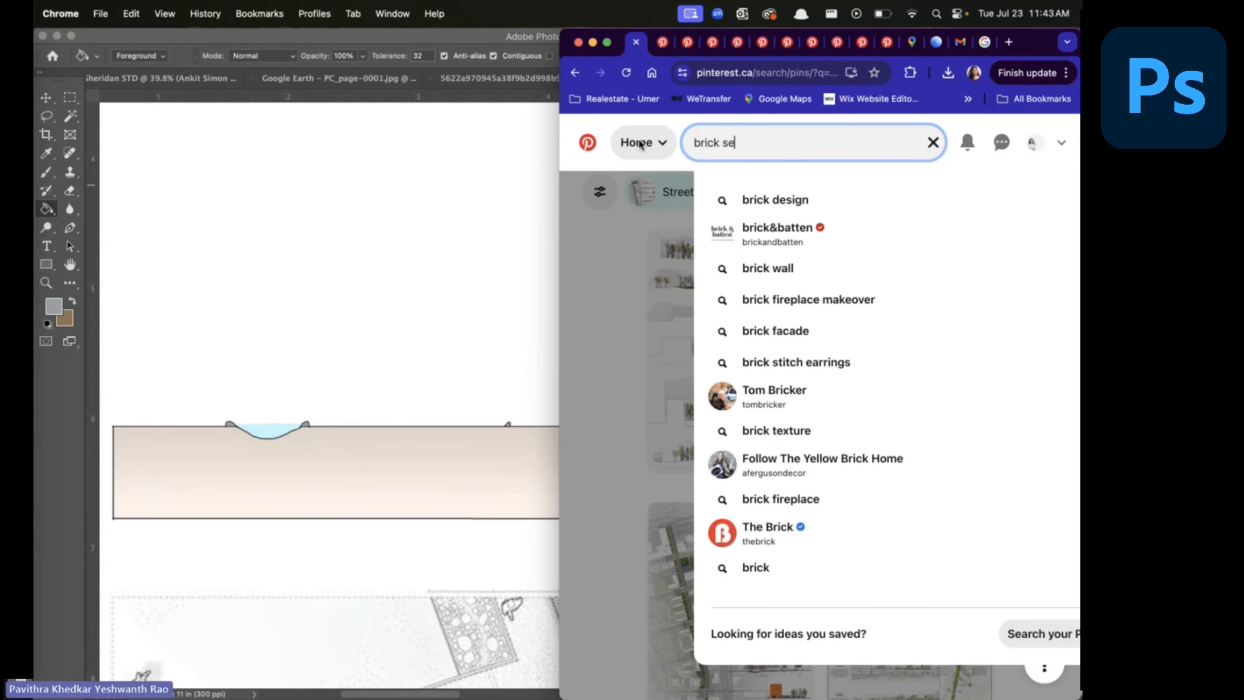
{"action": "left_click", "coordinate": [802, 206]}
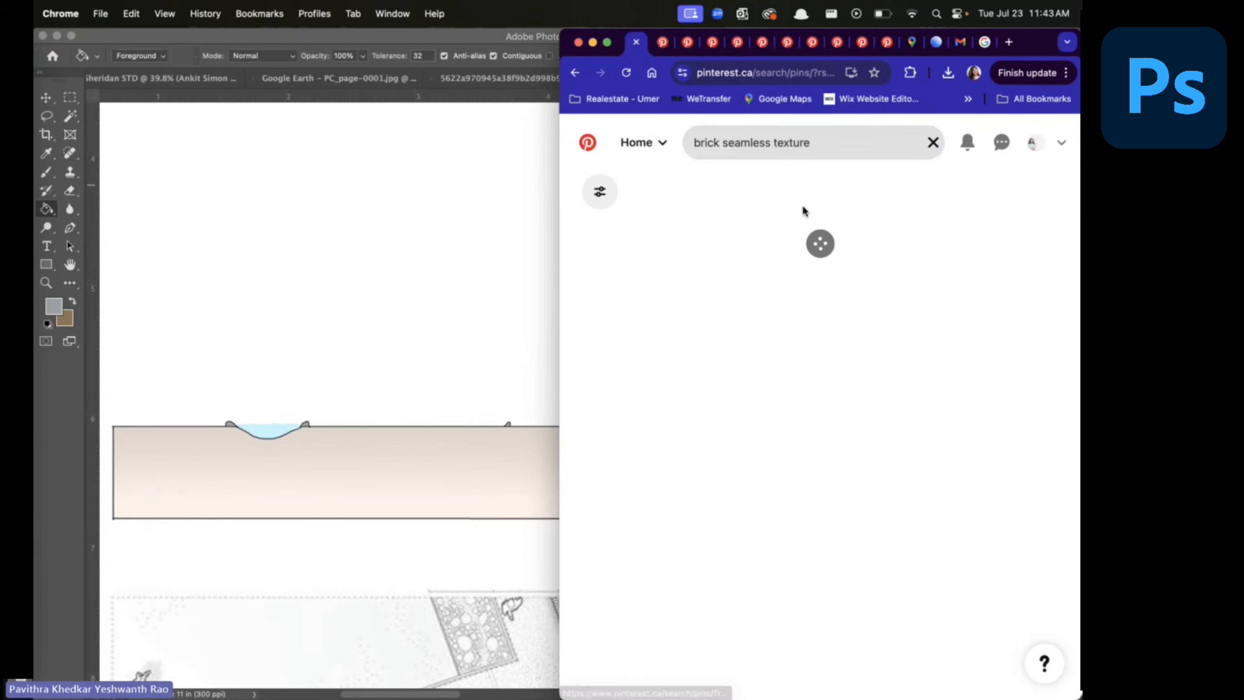
Save the "Facing smooth bricks texture seamless 00301" image from the Pinterest results into the Photoshop resources folder
{"action": "scroll", "coordinate": [897, 385], "scroll_direction": "down", "scroll_amount": 2}
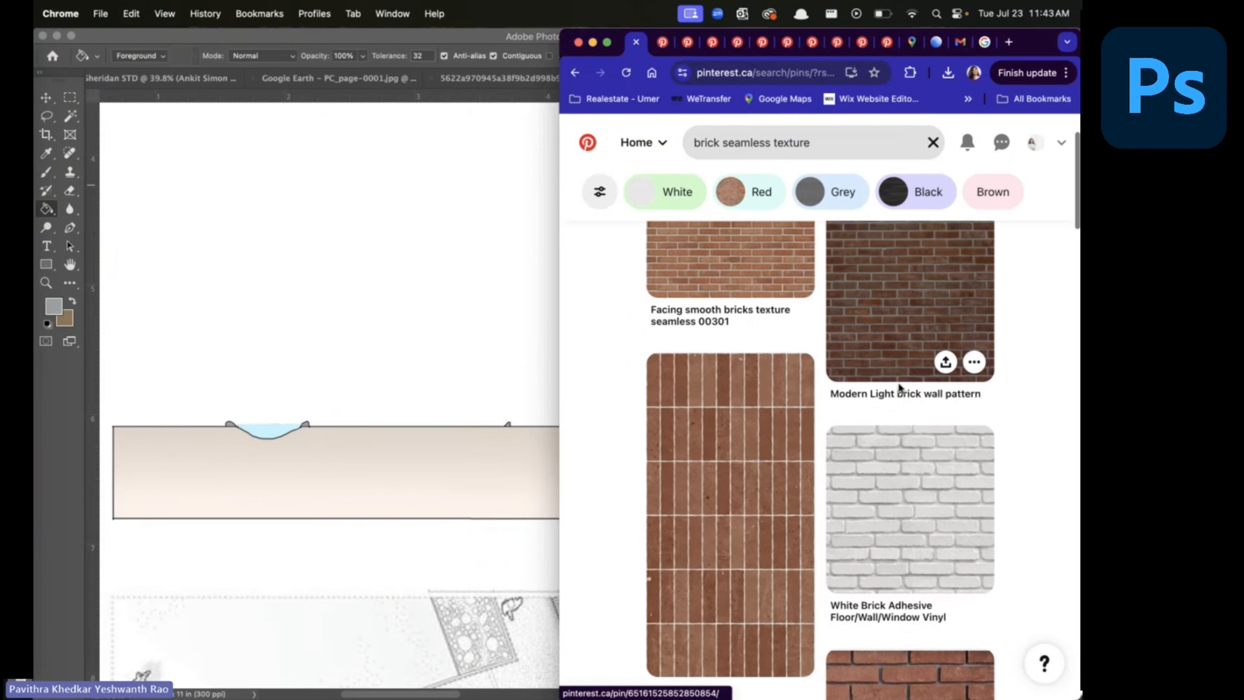
{"action": "scroll", "coordinate": [897, 385], "scroll_direction": "up", "scroll_amount": 2}
{"action": "right_click", "coordinate": [688, 320]}
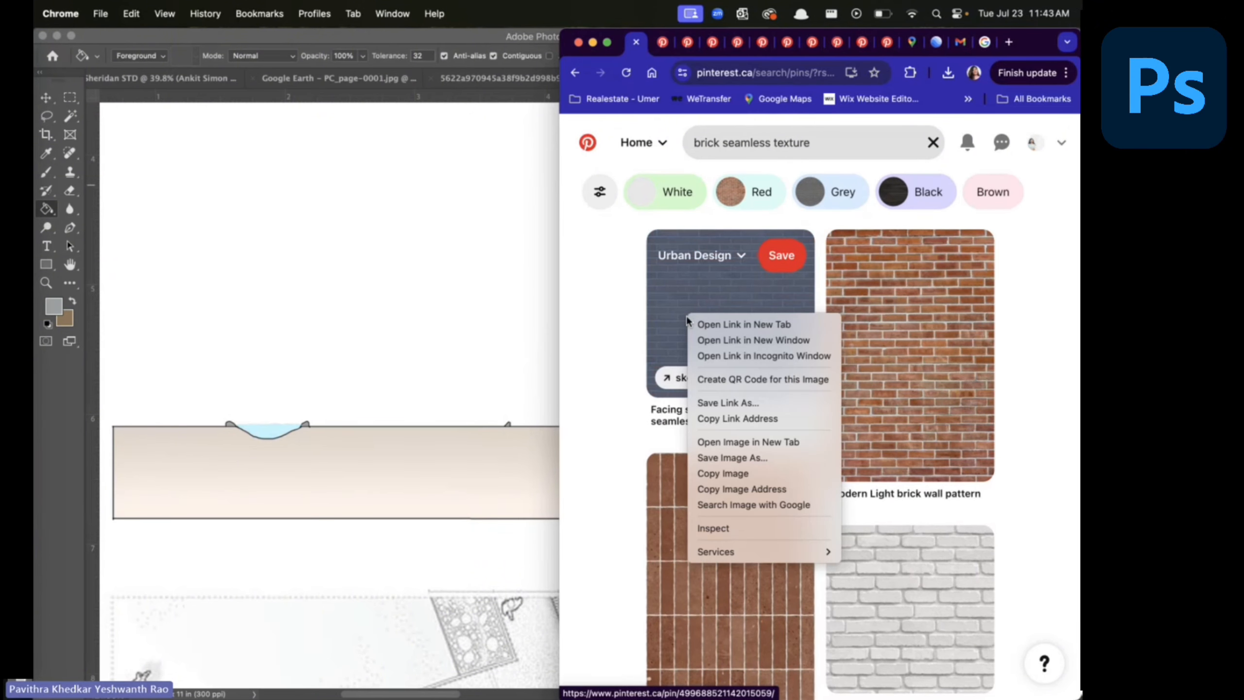
{"action": "left_click", "coordinate": [740, 457]}
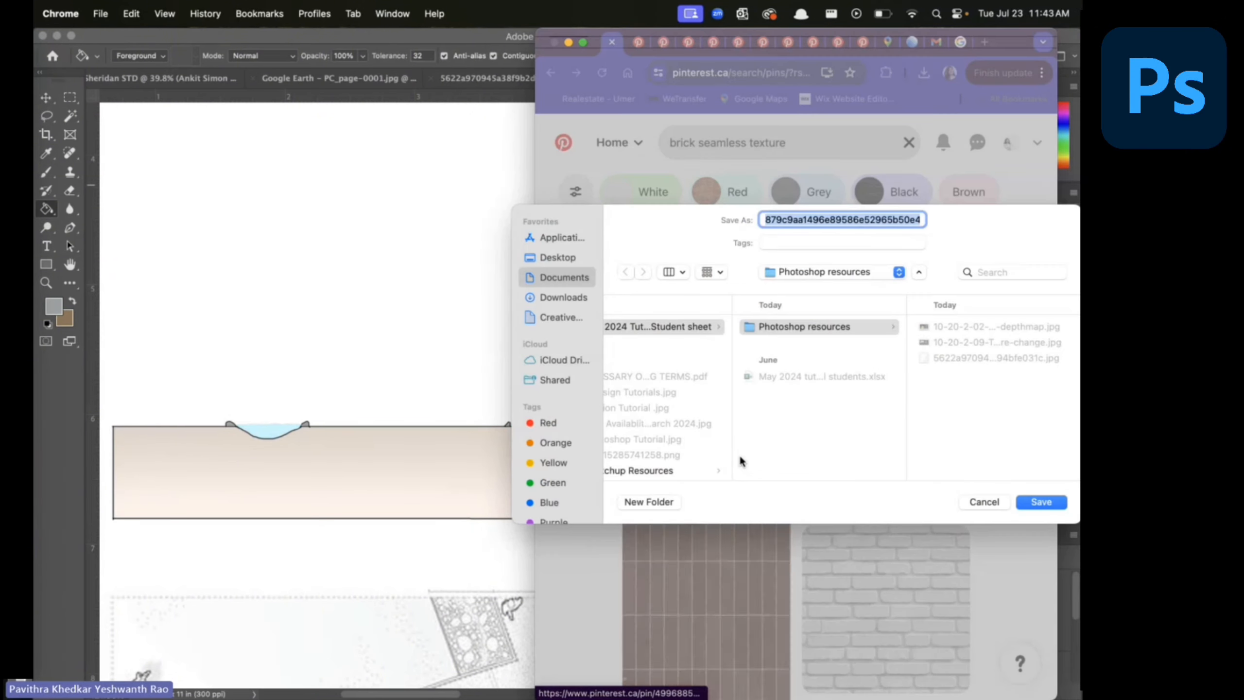
{"action": "left_click", "coordinate": [1046, 495]}
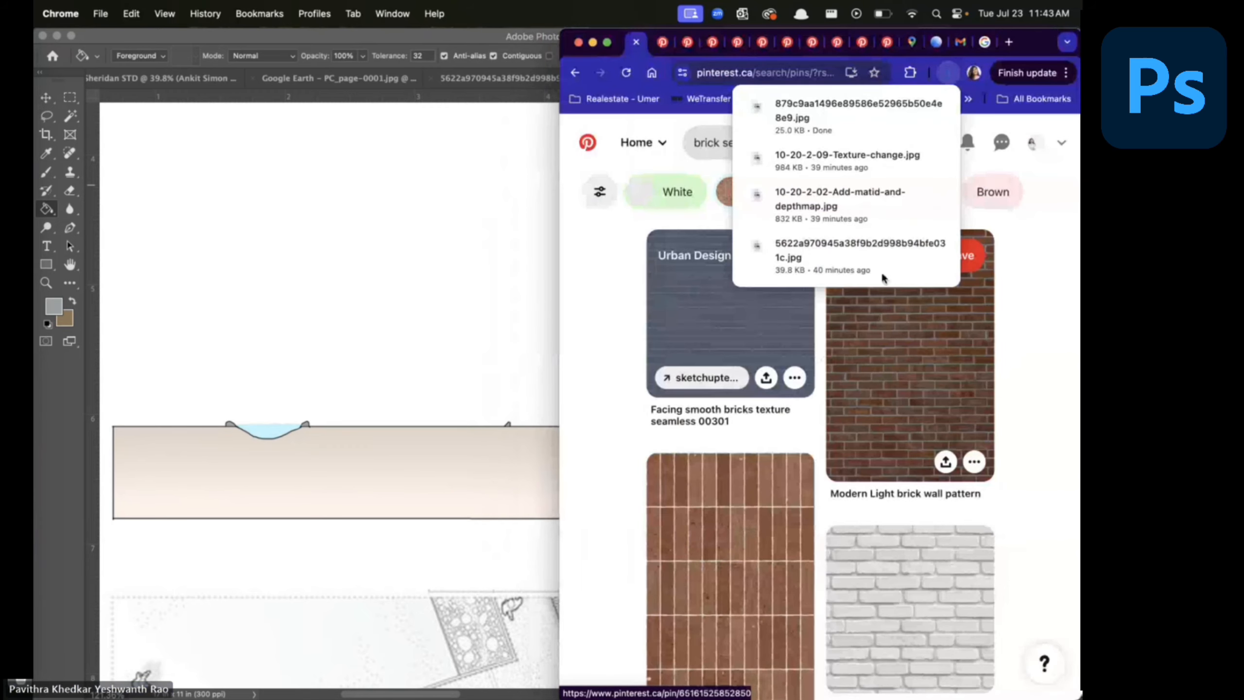
Show the downloaded brick image in its Finder folder and open it in Photoshop
{"action": "left_click", "coordinate": [910, 104]}
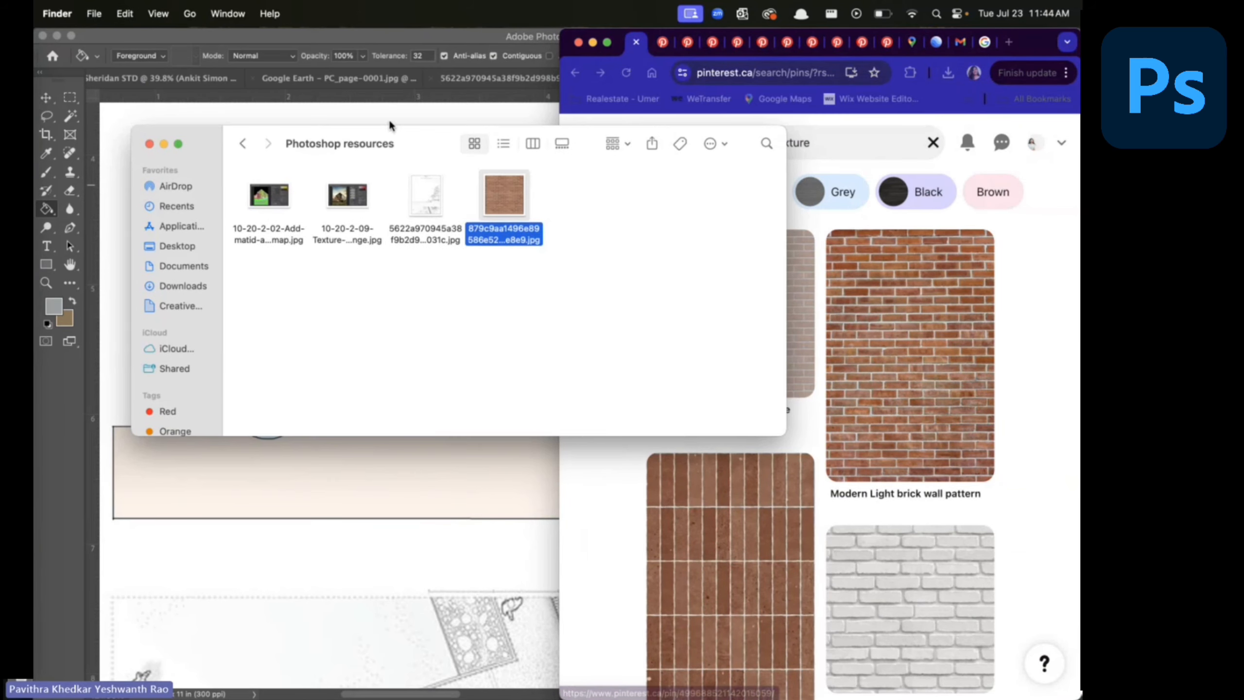
{"action": "left_click_drag", "start_coordinate": [392, 142], "coordinate": [751, 130]}
{"action": "right_click", "coordinate": [863, 193]}
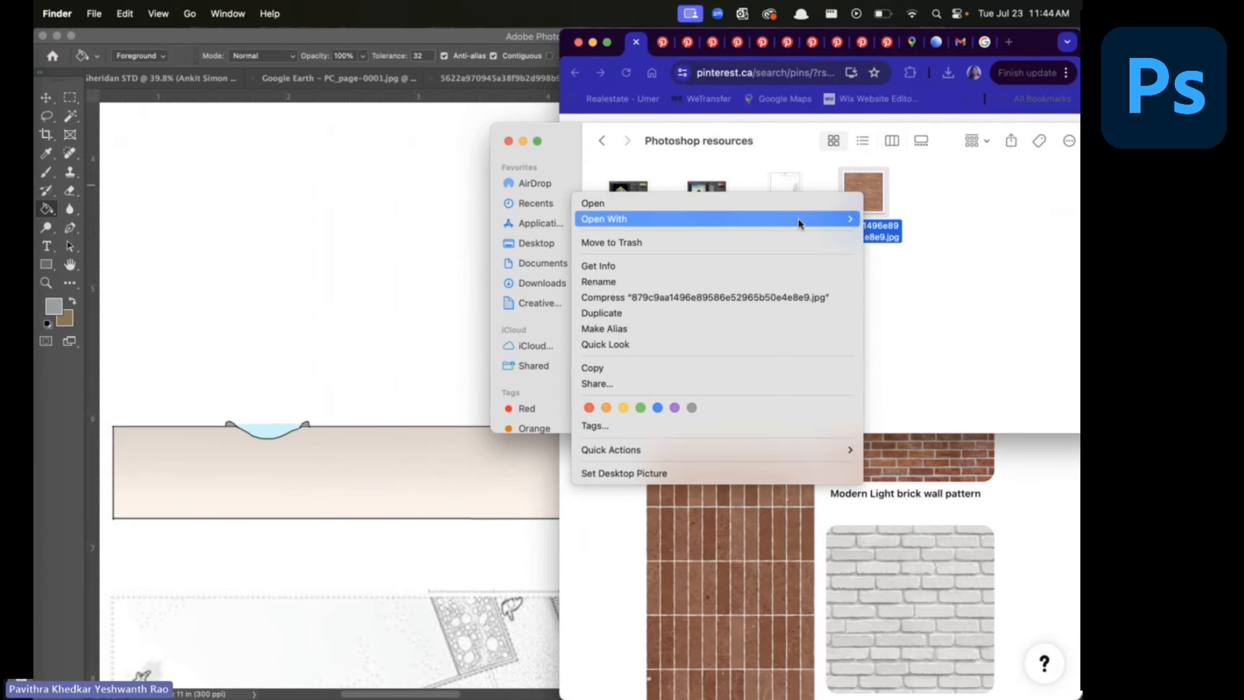
{"action": "mouse_move", "coordinate": [800, 218]}
{"action": "left_click", "coordinate": [921, 255]}
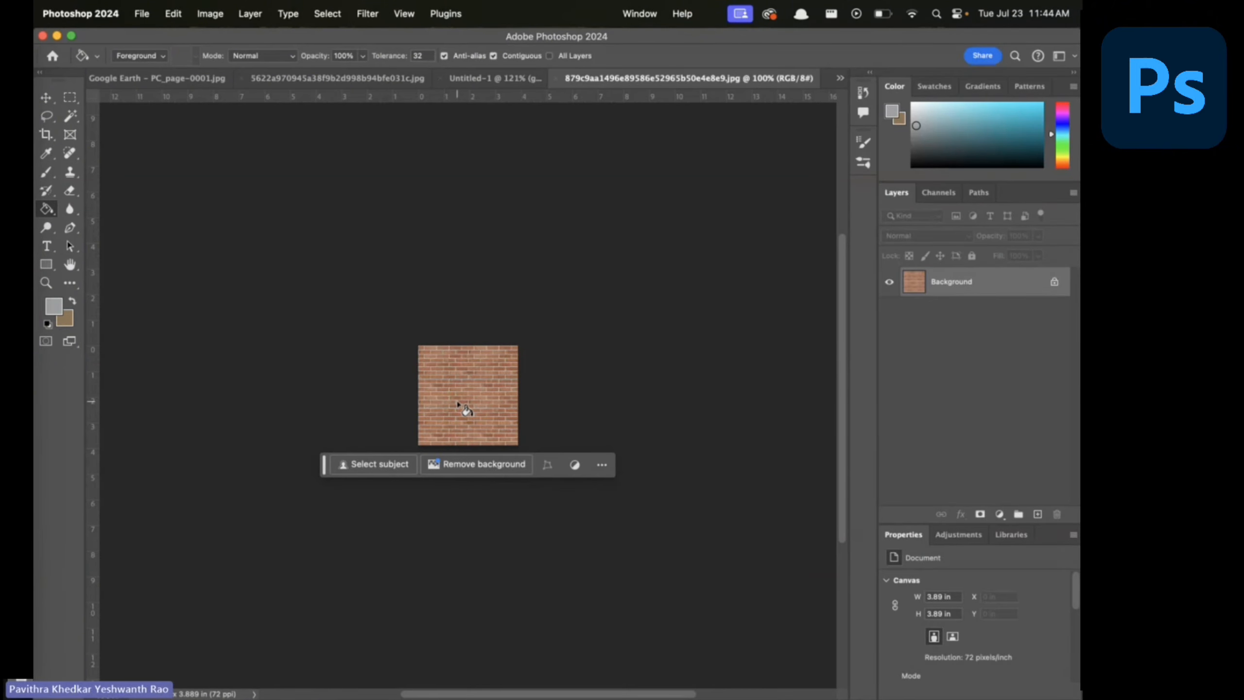
Select the whole brick image with the Rectangular Marquee and define it as a pattern named Brick
{"action": "left_click", "coordinate": [70, 98]}
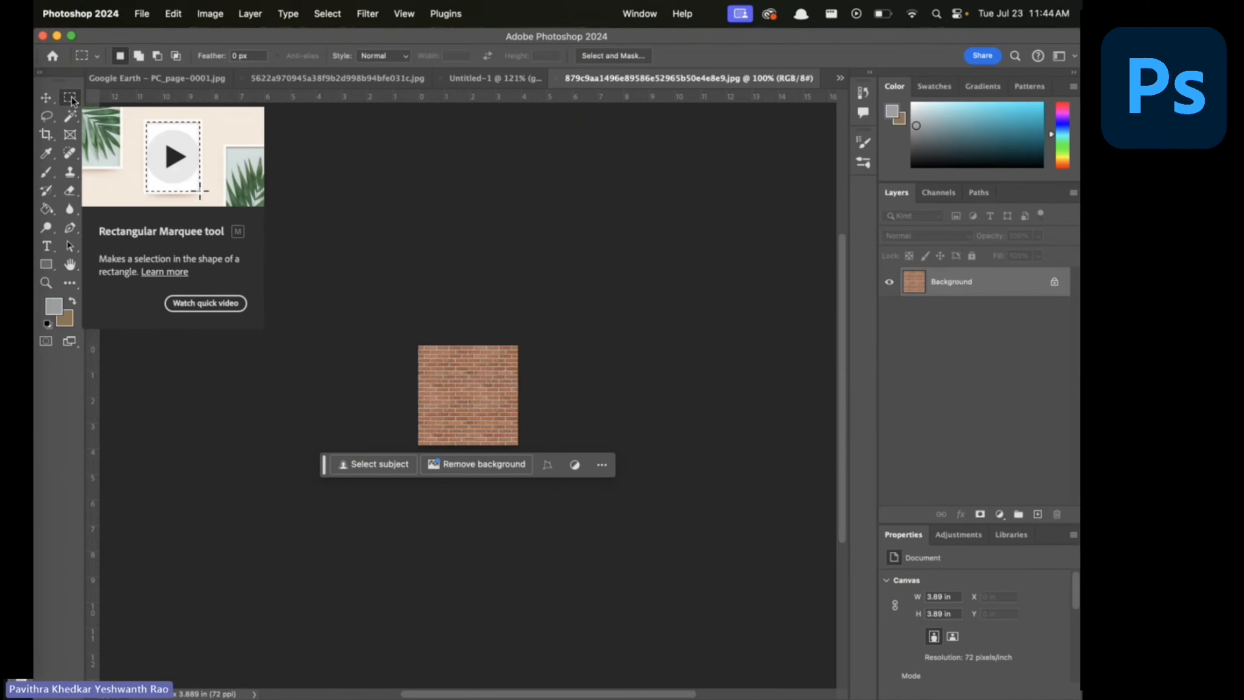
{"action": "left_click_drag", "start_coordinate": [418, 345], "coordinate": [527, 447]}
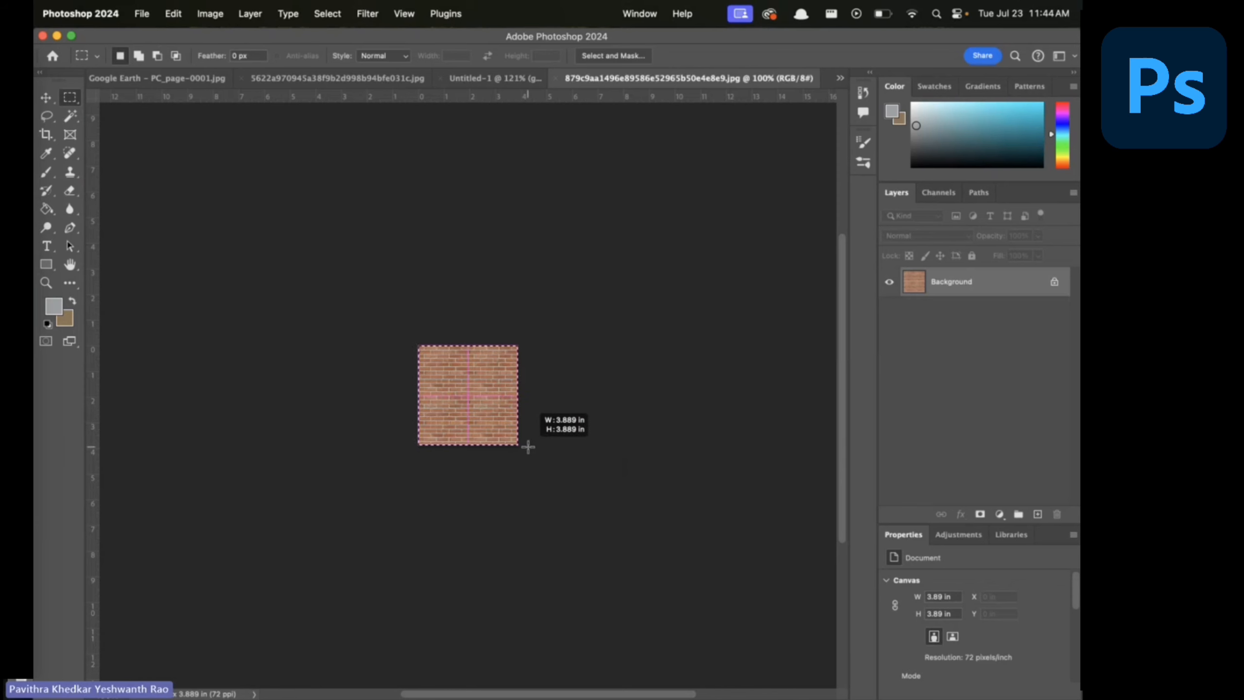
{"action": "scroll", "coordinate": [527, 447], "scroll_direction": "up", "scroll_amount": 5}
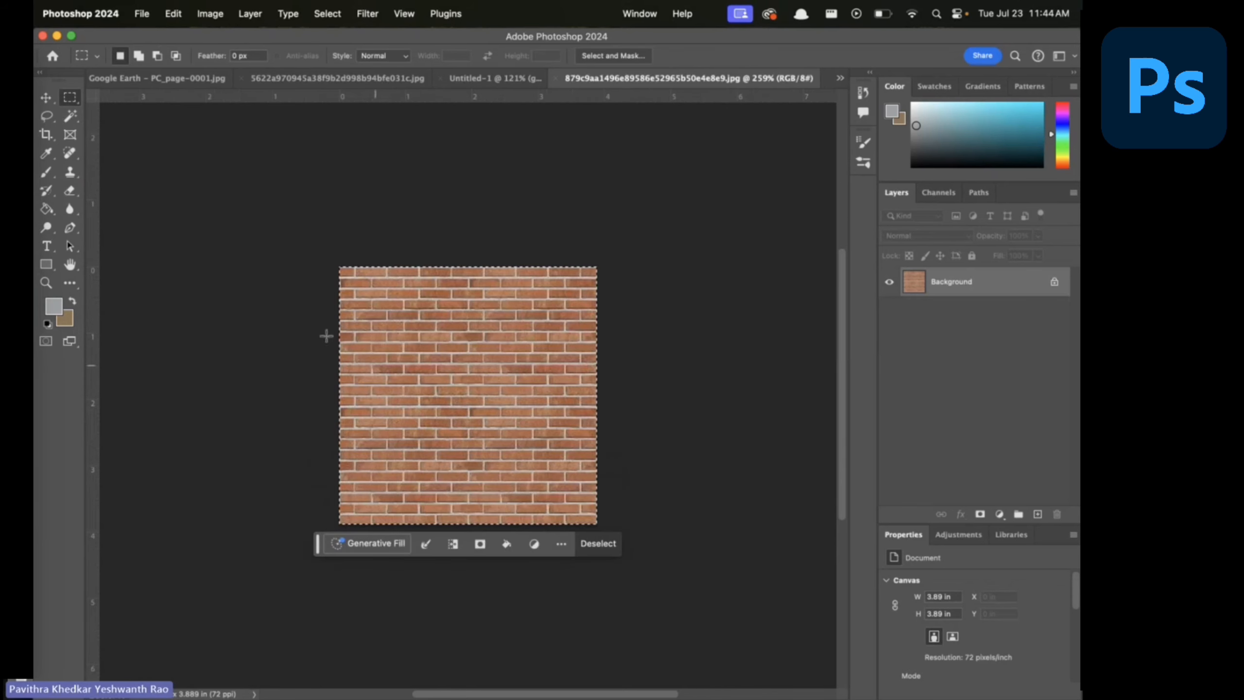
{"action": "left_click", "coordinate": [174, 15]}
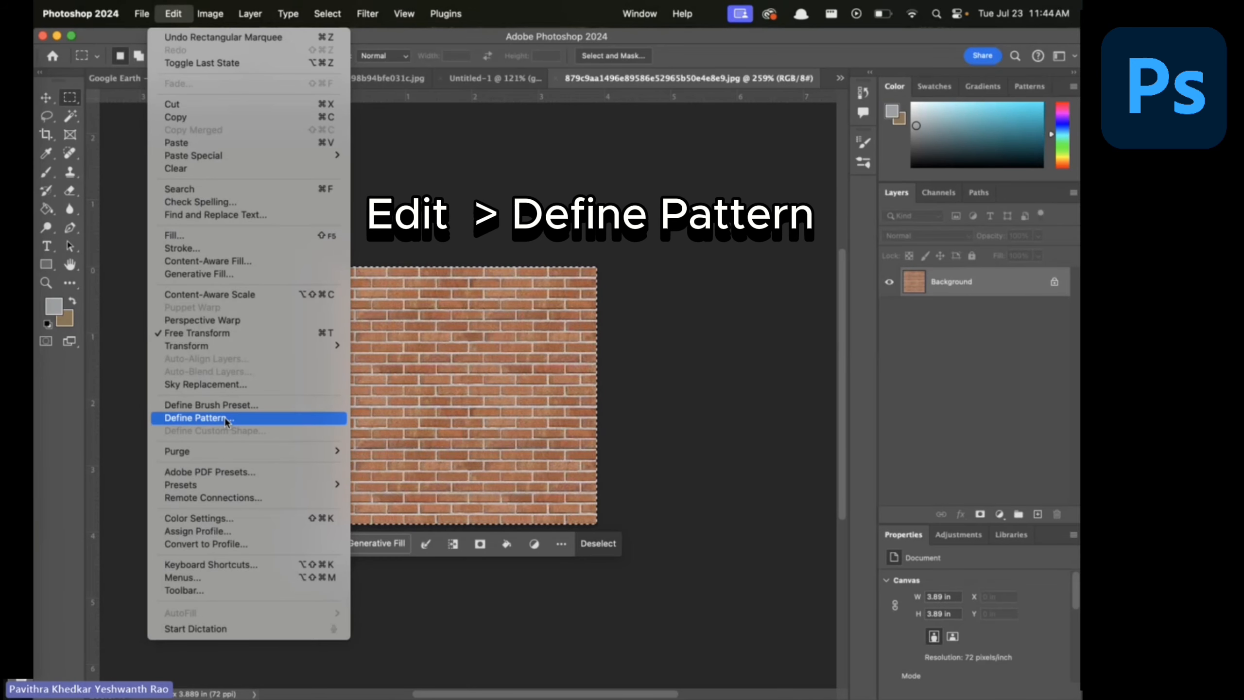
{"action": "left_click", "coordinate": [224, 416]}
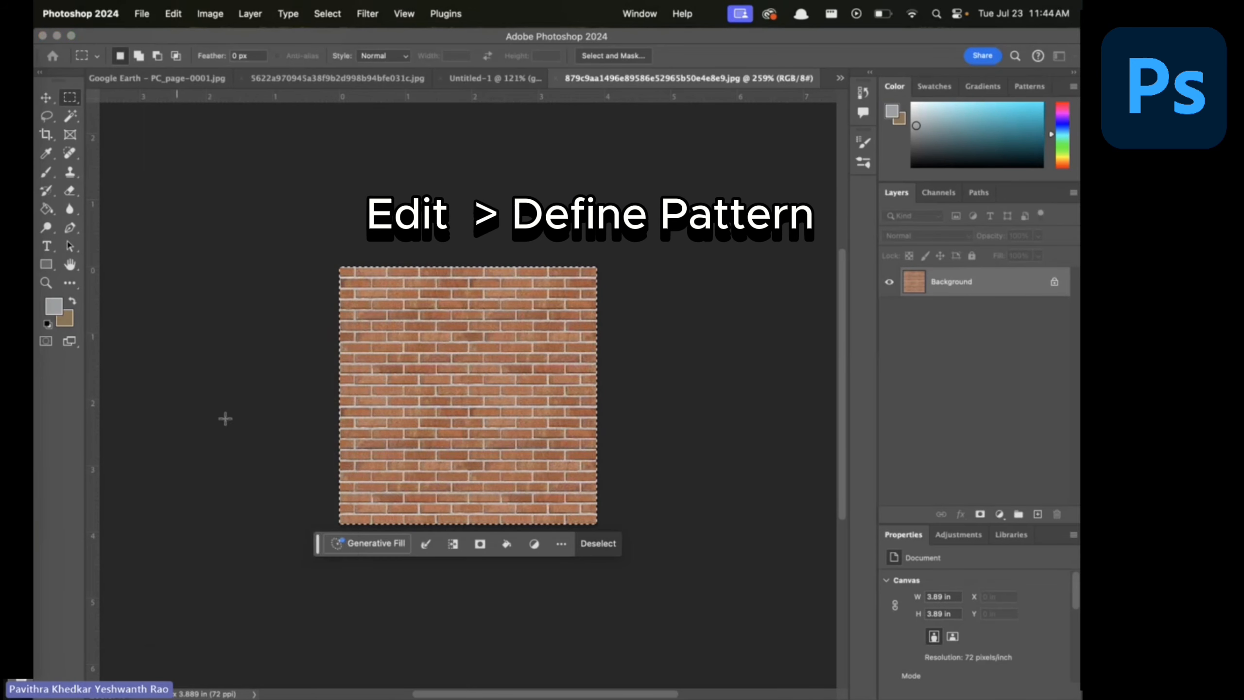
{"action": "left_click", "coordinate": [666, 366]}
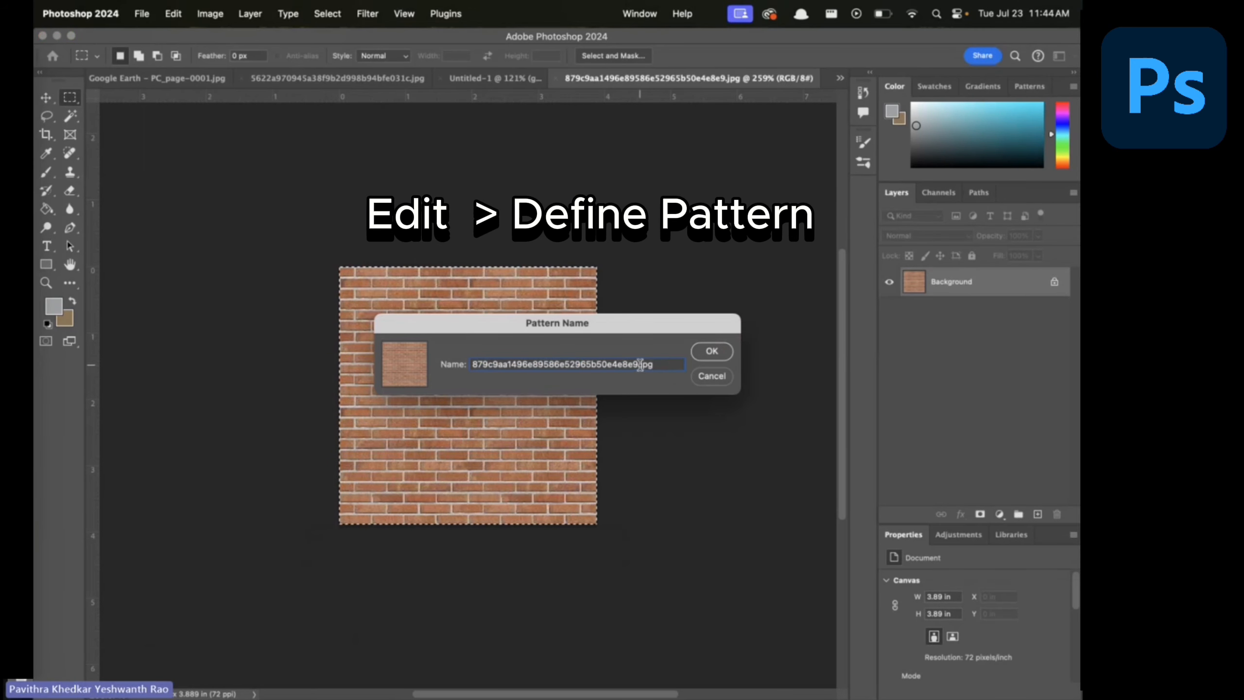
{"action": "left_click_drag", "start_coordinate": [642, 365], "coordinate": [440, 361]}
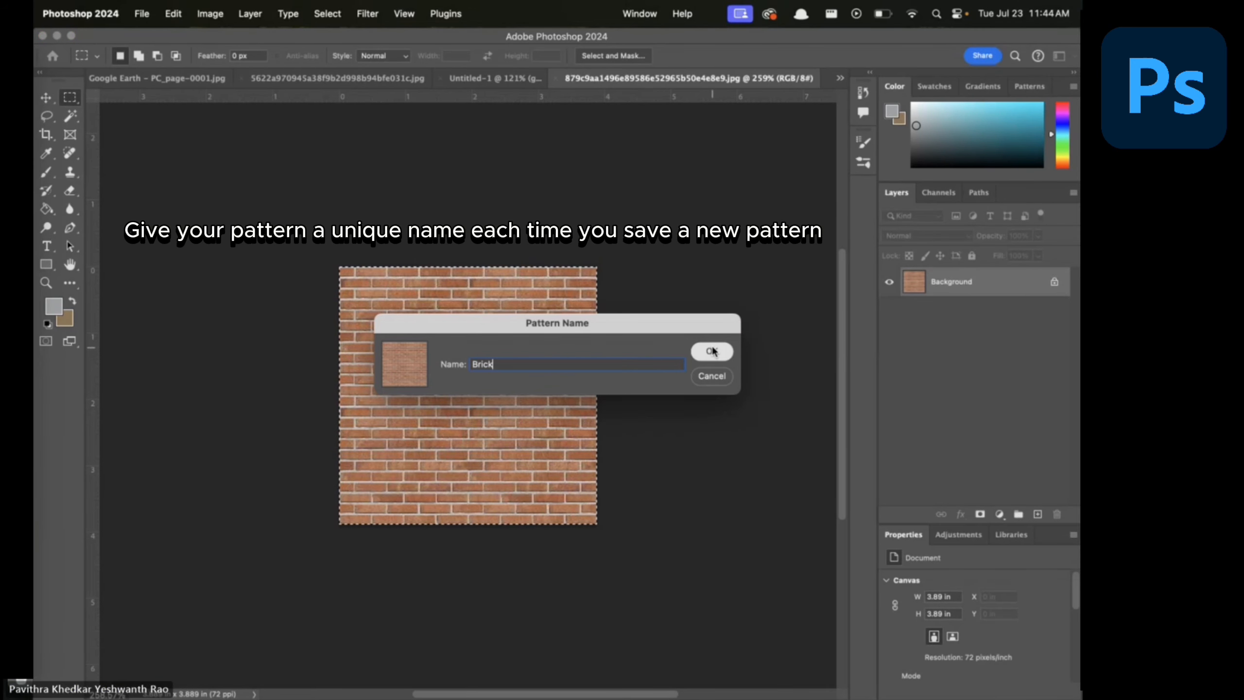
{"action": "left_click", "coordinate": [712, 350]}
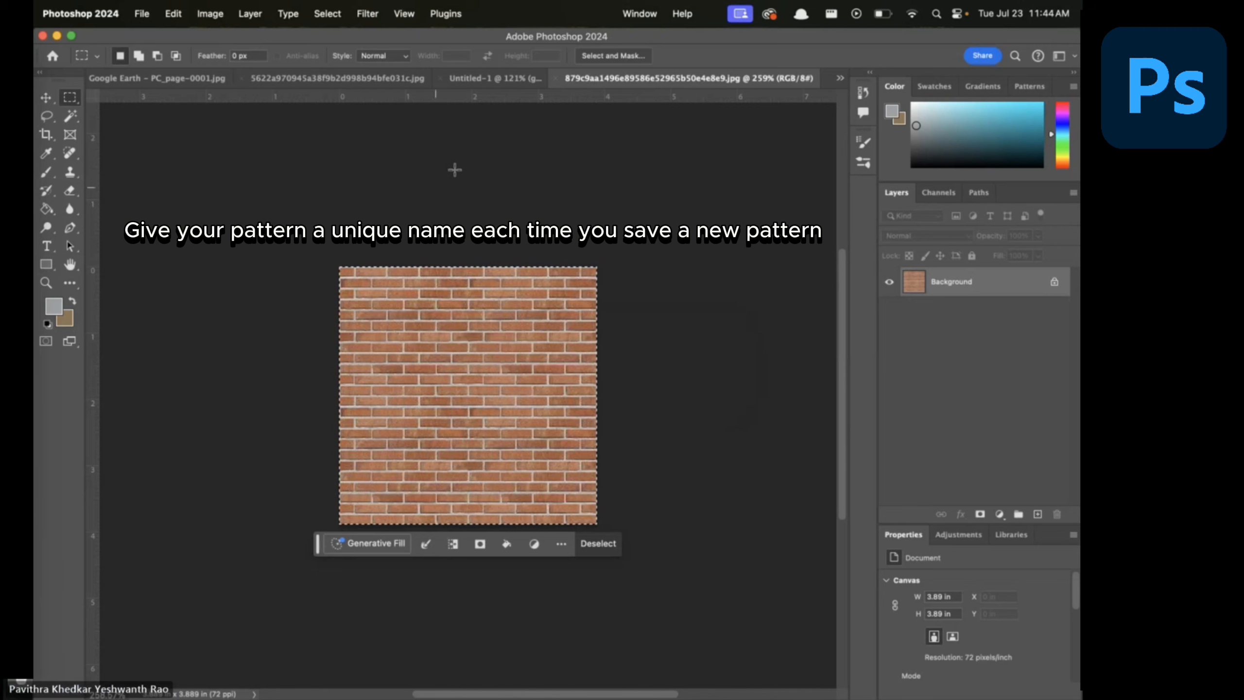
Return to the Untitled-1 document and set the Paint Bucket to fill with the Brick pattern
{"action": "left_click", "coordinate": [485, 78]}
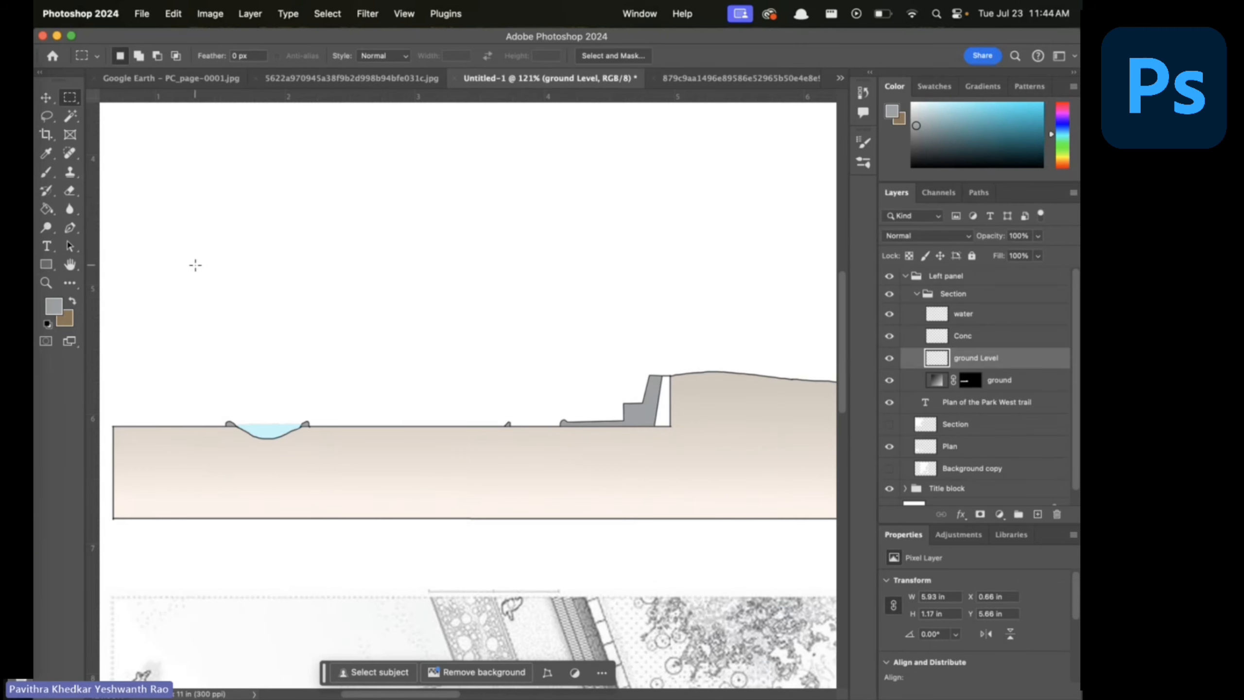
{"action": "left_click", "coordinate": [46, 210]}
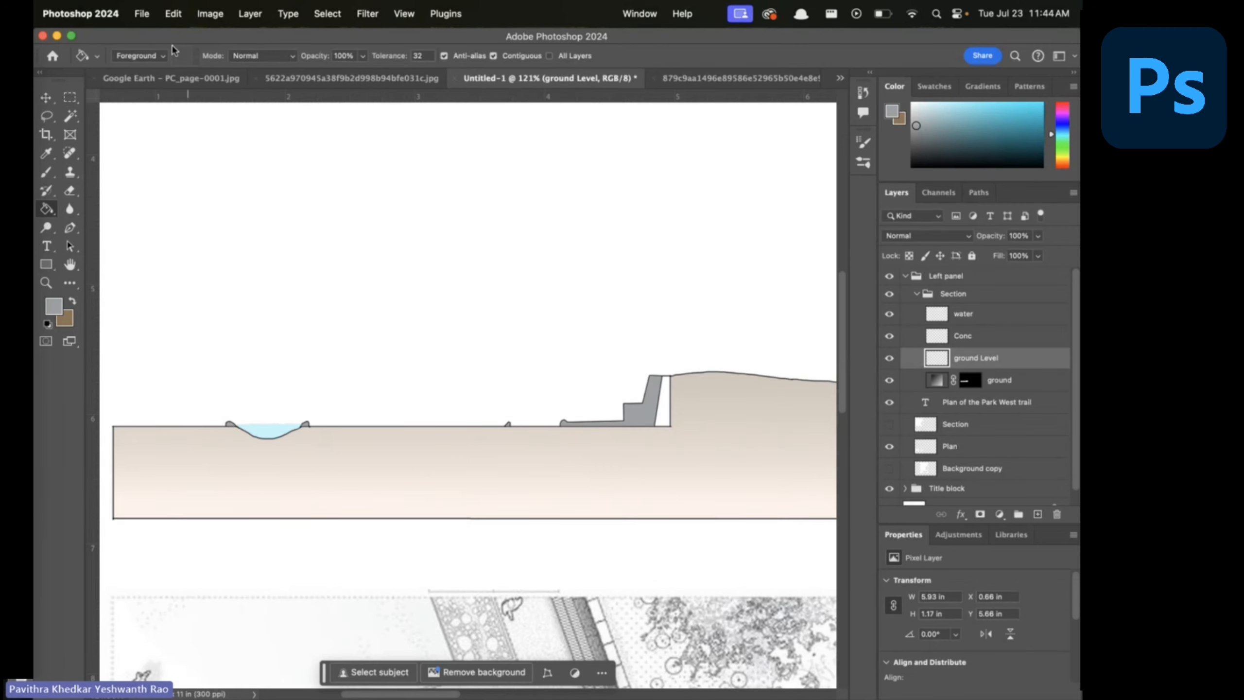
{"action": "left_click", "coordinate": [159, 56]}
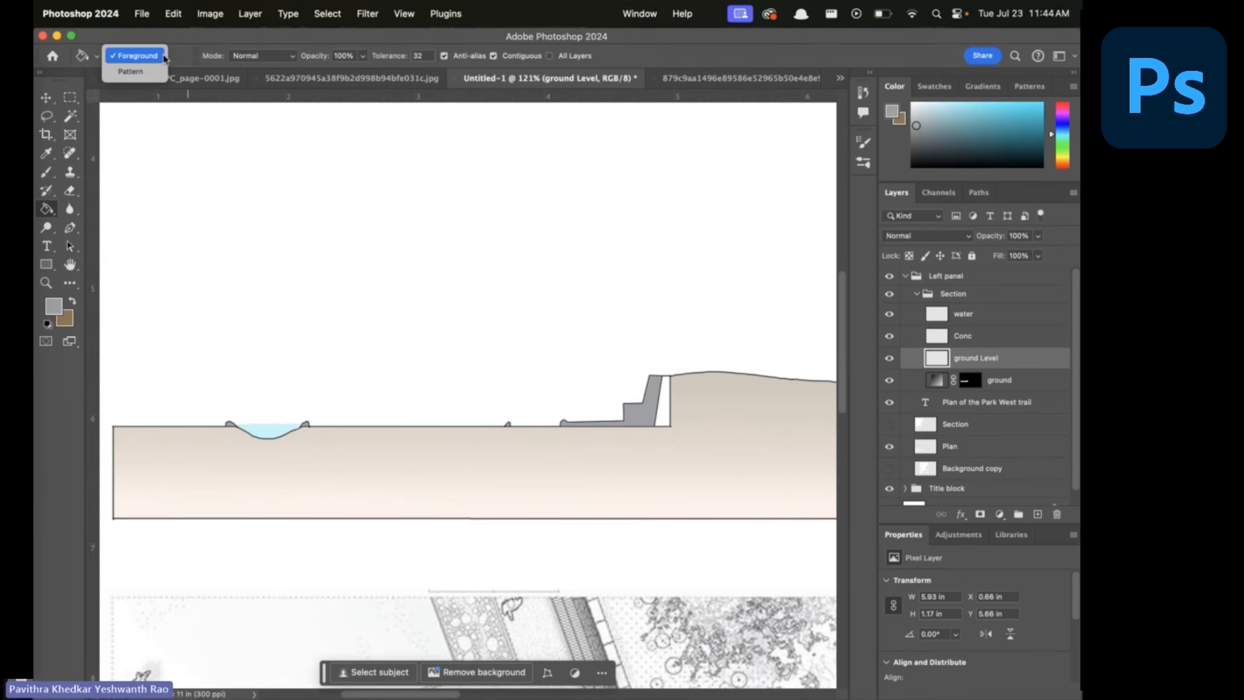
{"action": "left_click", "coordinate": [129, 72]}
{"action": "left_click", "coordinate": [196, 57]}
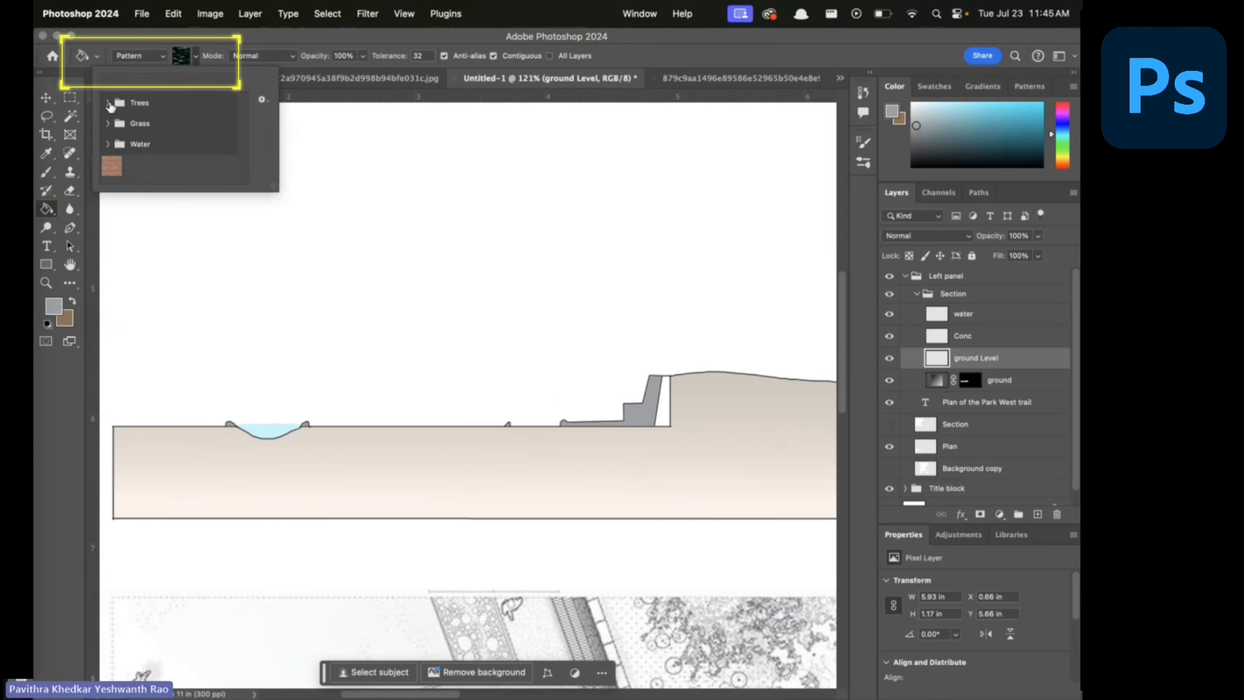
{"action": "left_click", "coordinate": [111, 170]}
{"action": "left_click", "coordinate": [150, 168]}
{"action": "left_click", "coordinate": [117, 169]}
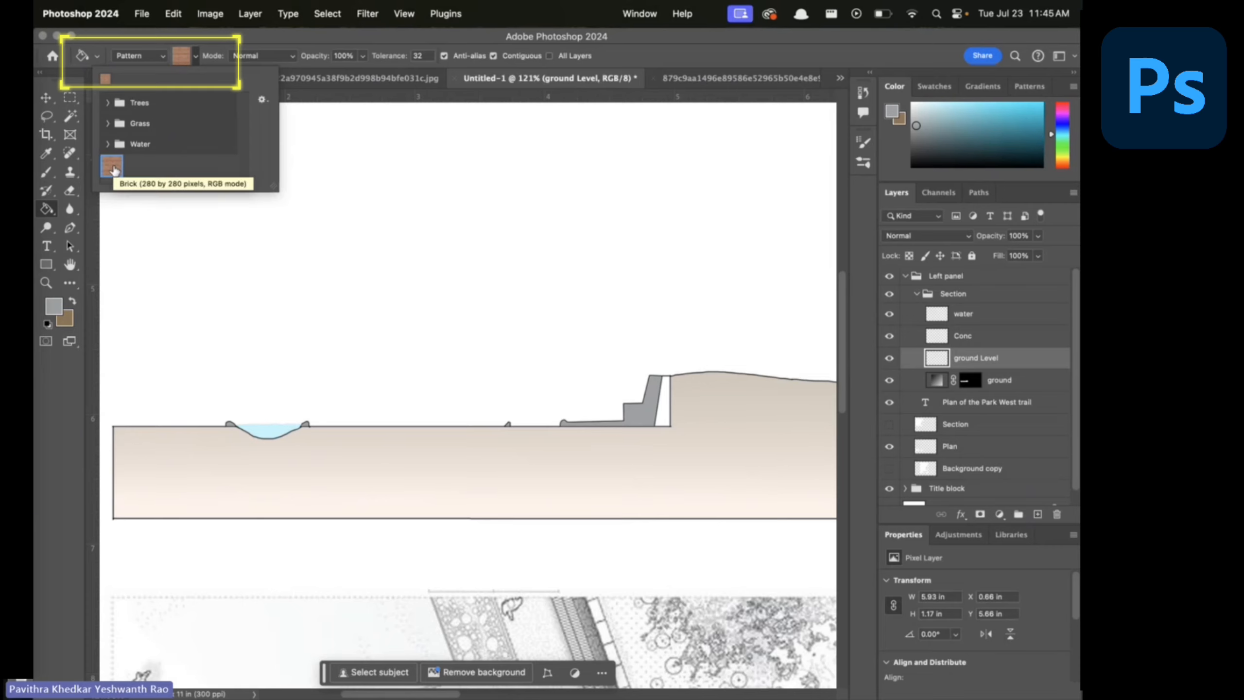
Try to fill the narrow strip behind the retaining wall with the Brick pattern directly on the ground Level layer
{"action": "left_click", "coordinate": [668, 411]}
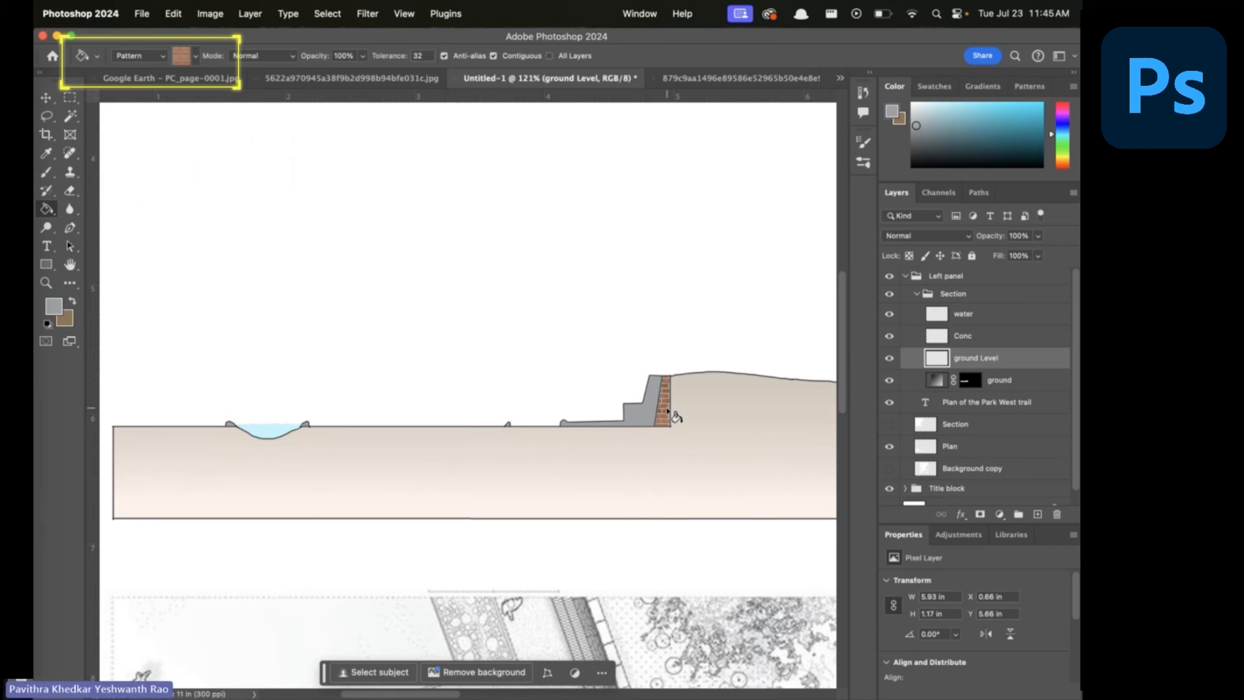
{"action": "key", "text": "v"}
{"action": "key", "text": "ctrl+z"}
{"action": "left_click", "coordinate": [705, 417]}
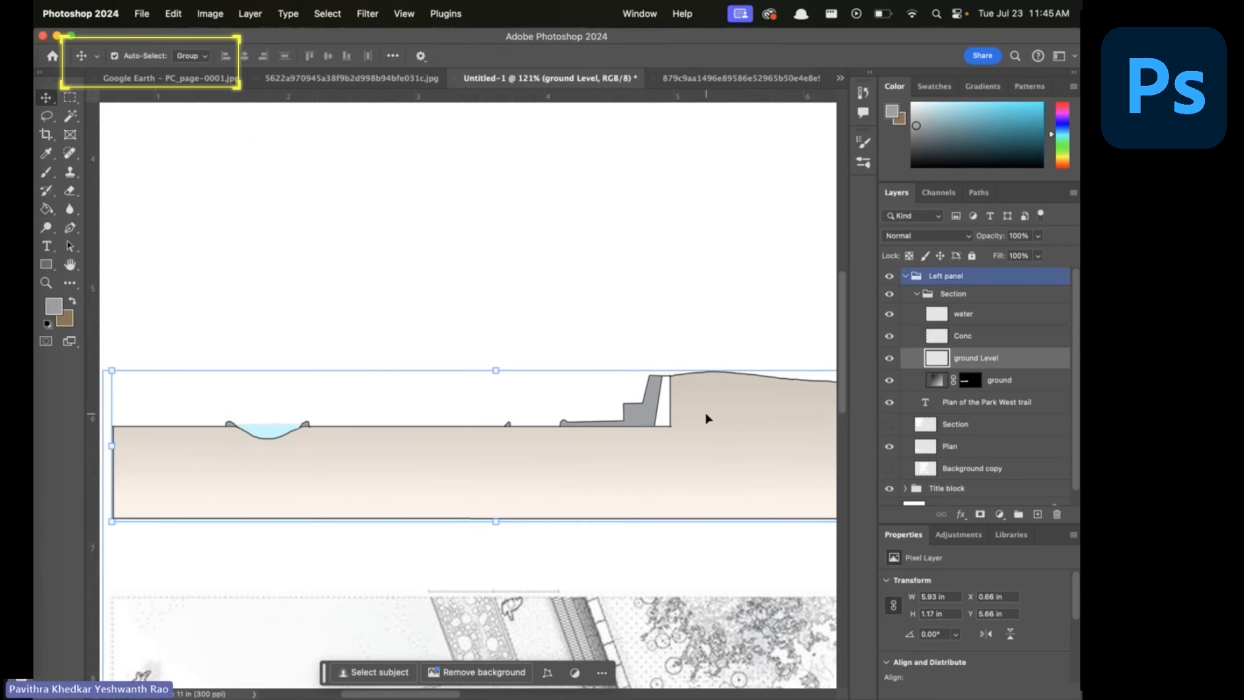
Select the narrow strip behind the retaining wall with the Magic Wand and add a layer named brick above ground Level
{"action": "key", "text": "w"}
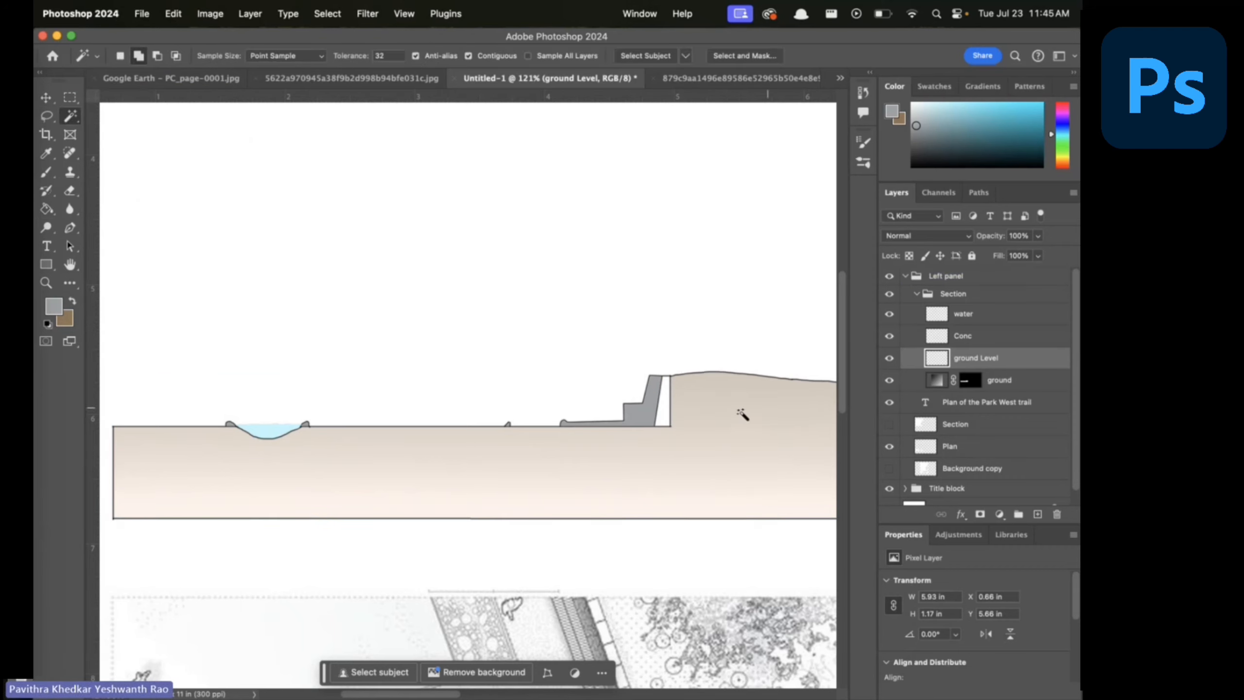
{"action": "left_click", "coordinate": [666, 405]}
{"action": "left_click", "coordinate": [1037, 514]}
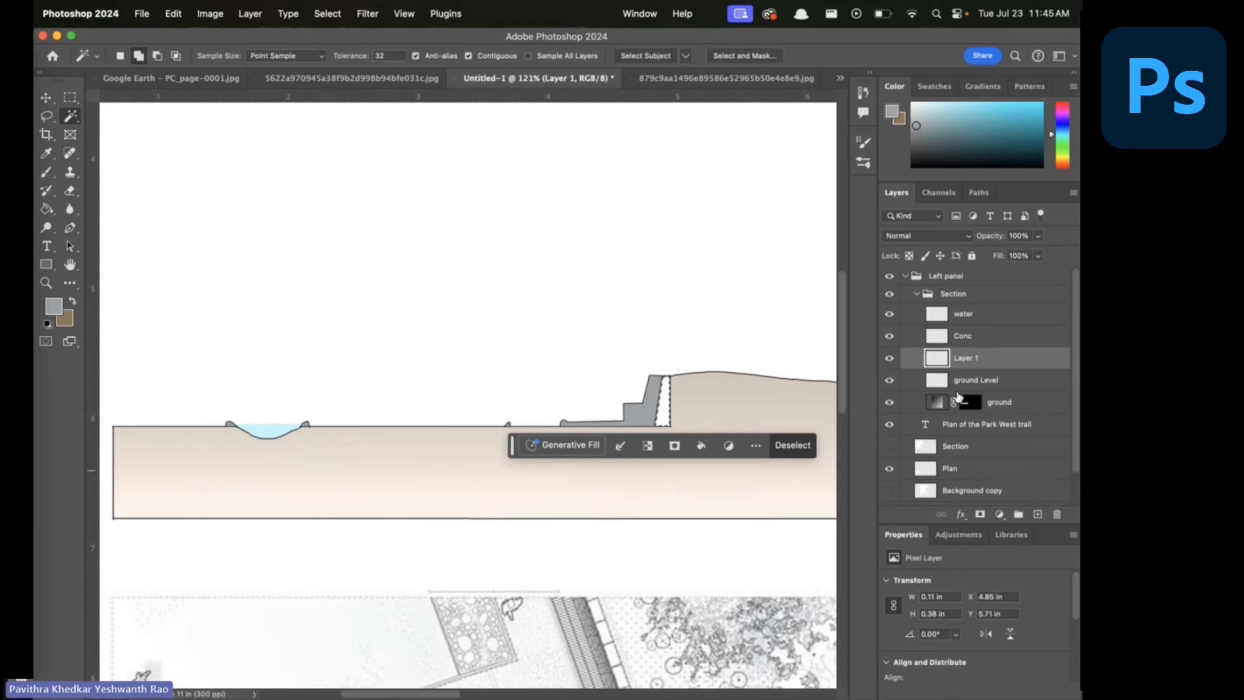
{"action": "double_click", "coordinate": [966, 358]}
{"action": "type", "text": "brick"}
{"action": "key", "text": "Return"}
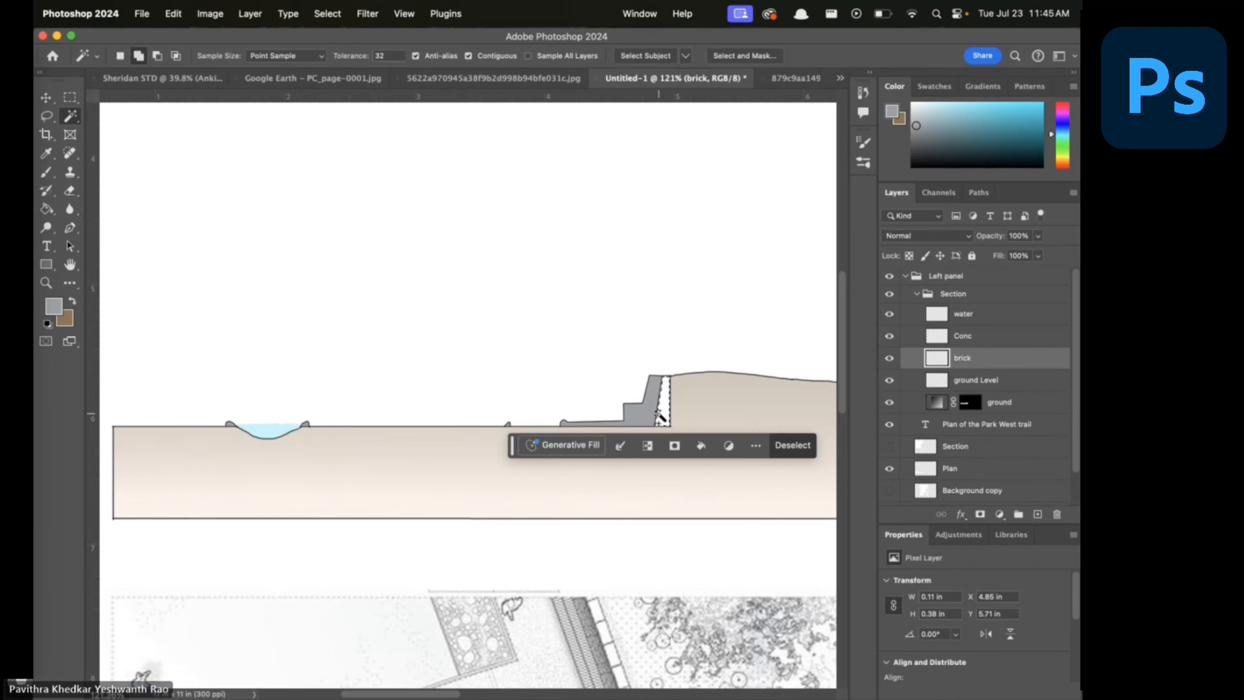
Fill the selected strip with the Brick pattern on the brick layer and deselect it
{"action": "left_click", "coordinate": [47, 209]}
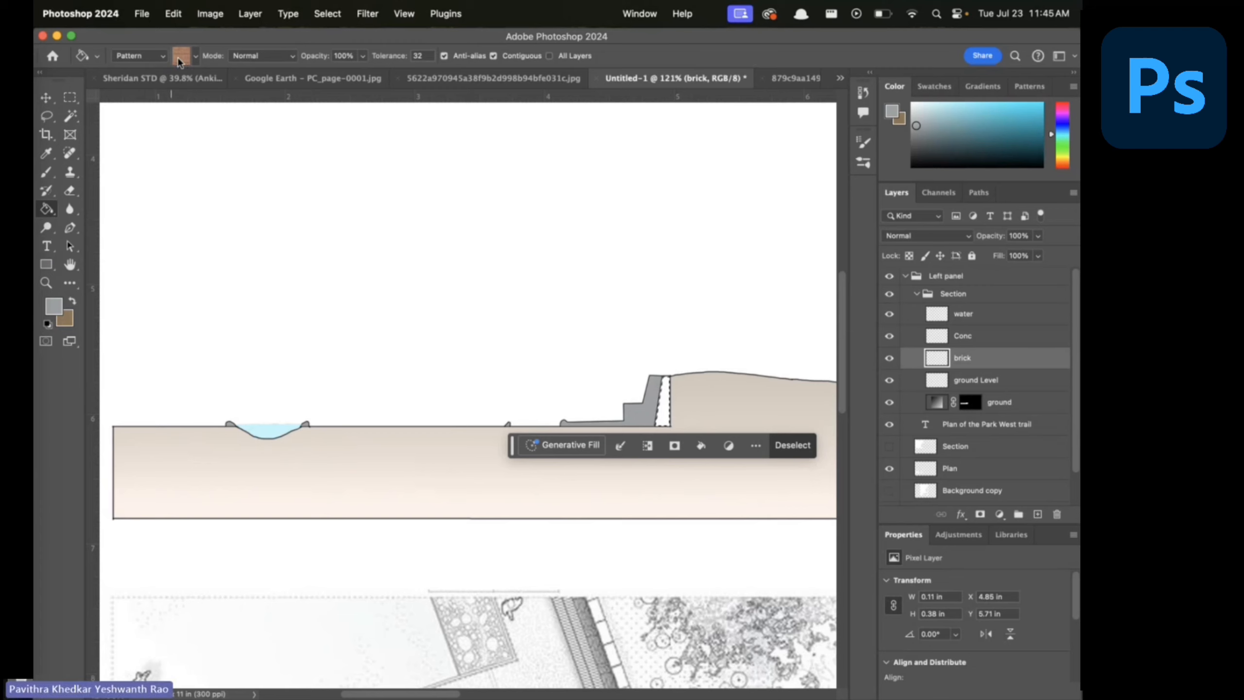
{"action": "left_click", "coordinate": [663, 402]}
{"action": "key", "text": "super+d"}
Add a Pattern Overlay to the brick layer using the Brick pattern at 65% scale
{"action": "right_click", "coordinate": [969, 357]}
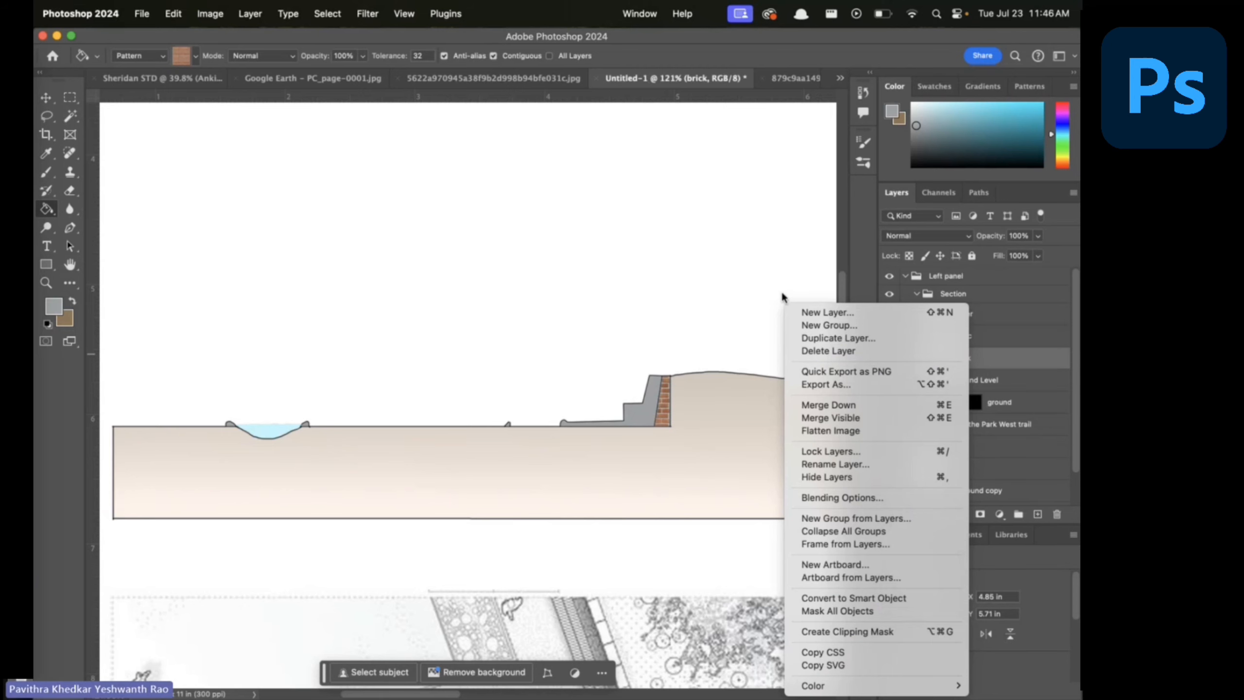
{"action": "left_click", "coordinate": [834, 497]}
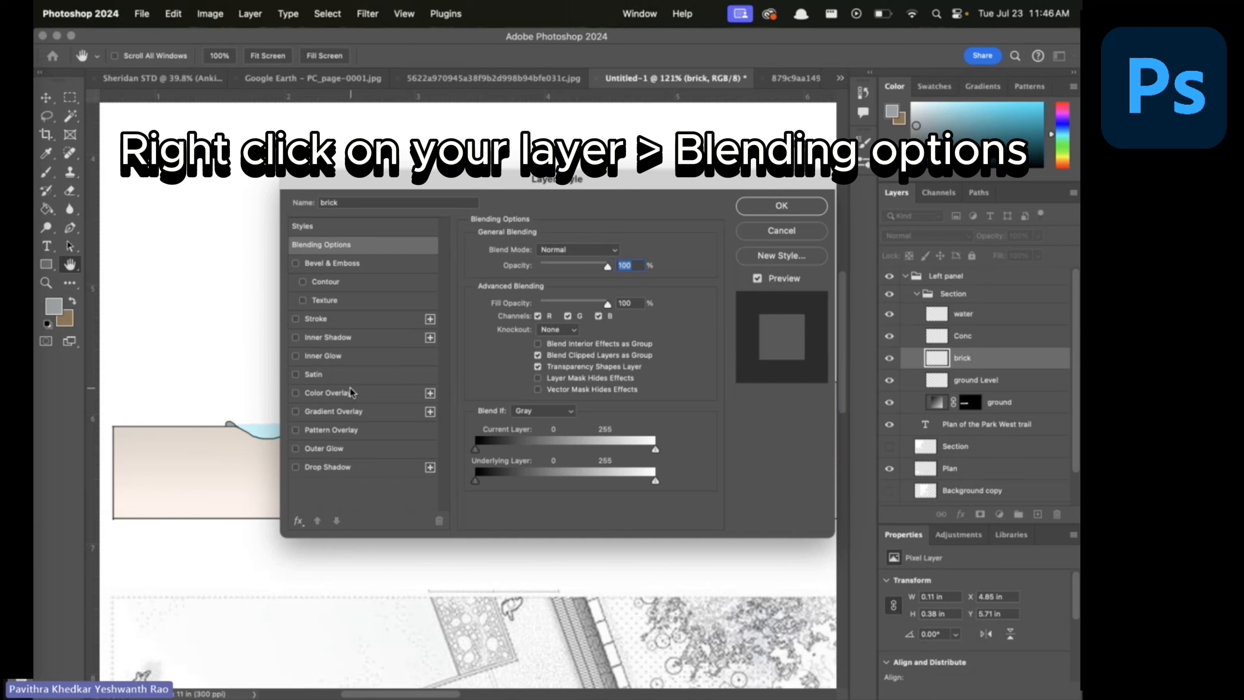
{"action": "left_click", "coordinate": [351, 430]}
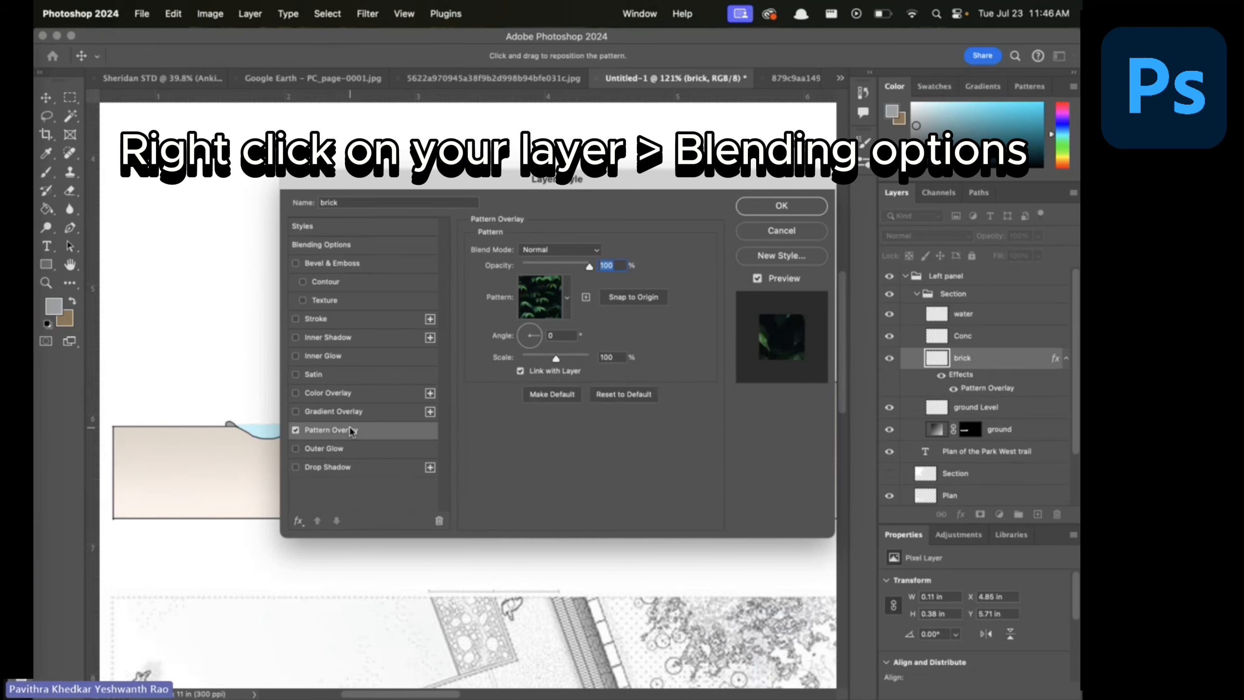
{"action": "left_click", "coordinate": [567, 297]}
{"action": "left_click", "coordinate": [471, 421]}
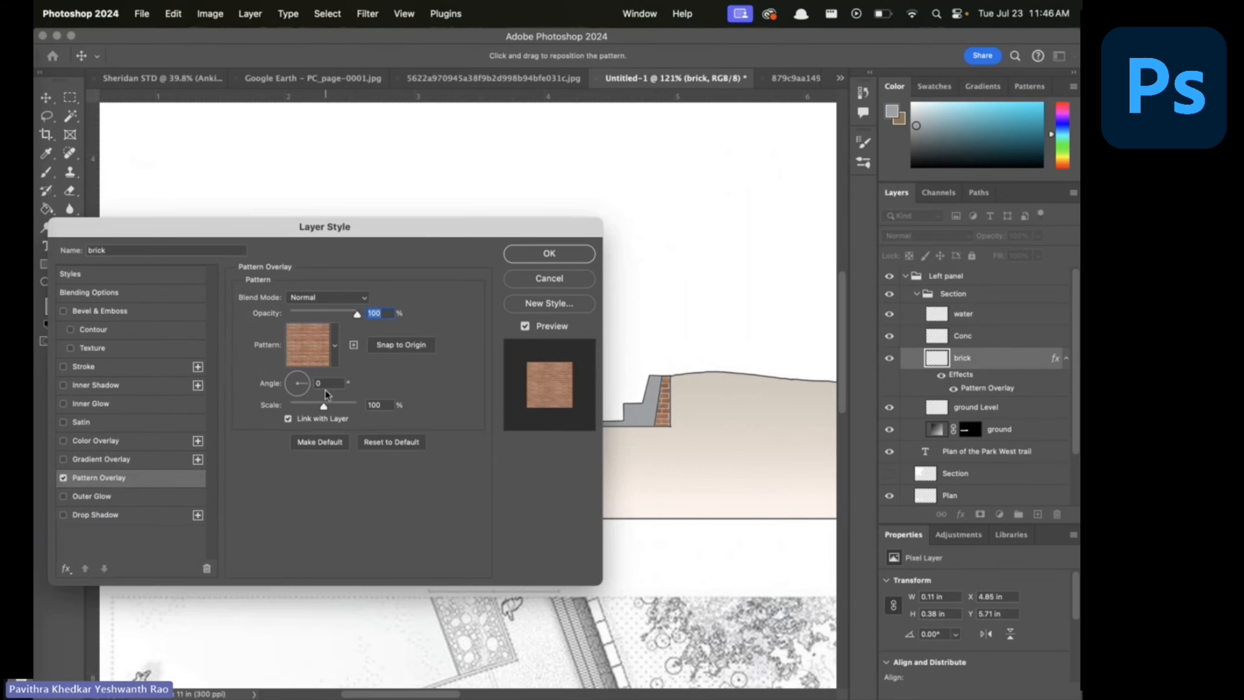
{"action": "left_click_drag", "start_coordinate": [325, 411], "coordinate": [314, 411]}
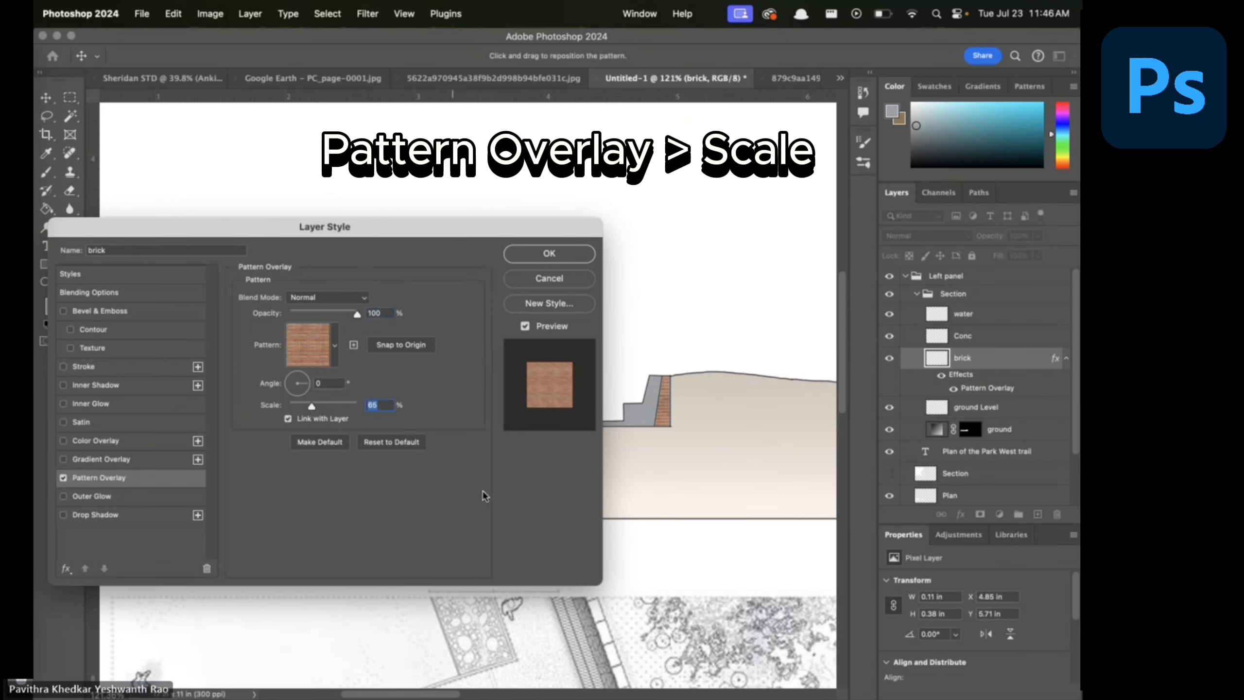
{"action": "left_click", "coordinate": [551, 254]}
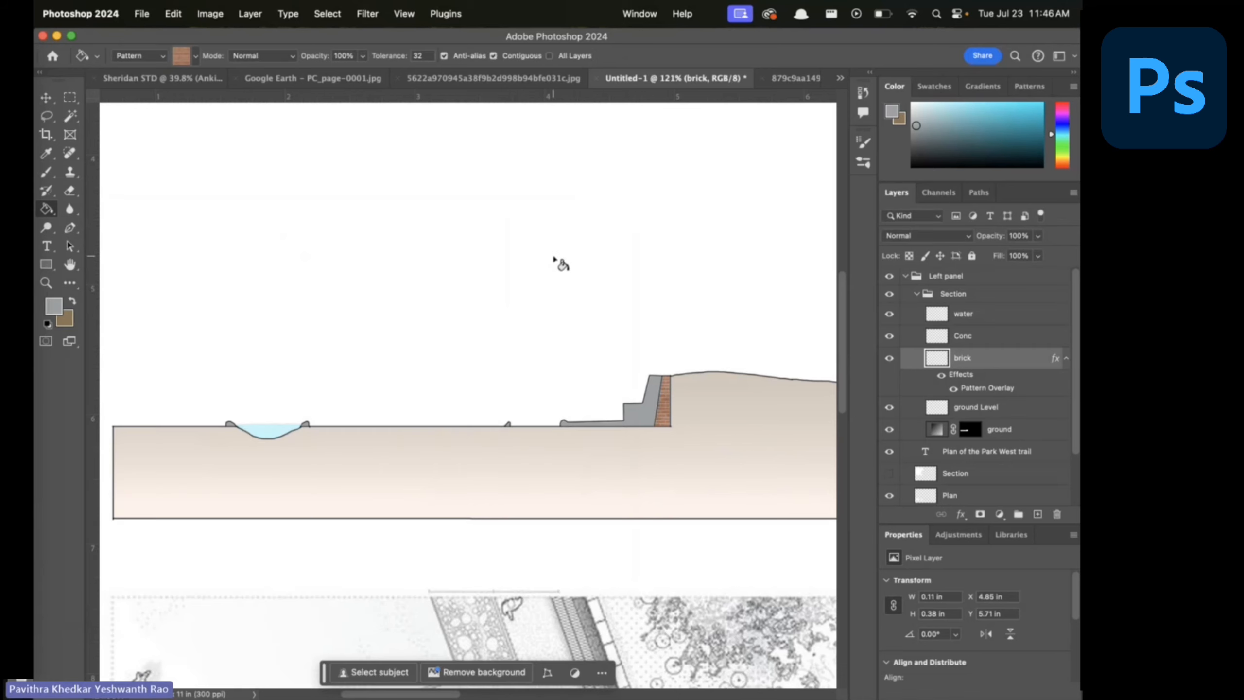
Switch to Pinterest in Chrome and search for "png trees"
{"action": "scroll", "coordinate": [600, 249], "scroll_direction": "down", "scroll_amount": 1}
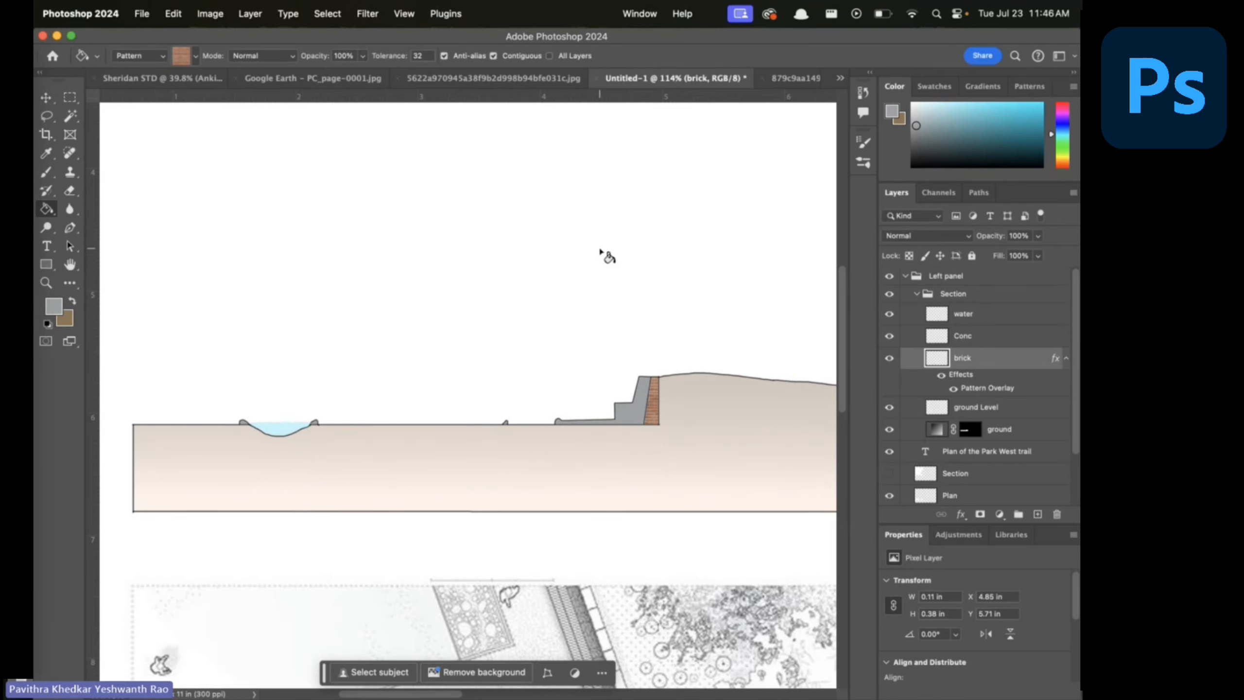
{"action": "scroll", "coordinate": [672, 380], "scroll_direction": "right", "scroll_amount": 1}
{"action": "scroll", "coordinate": [672, 380], "scroll_direction": "up", "scroll_amount": 1}
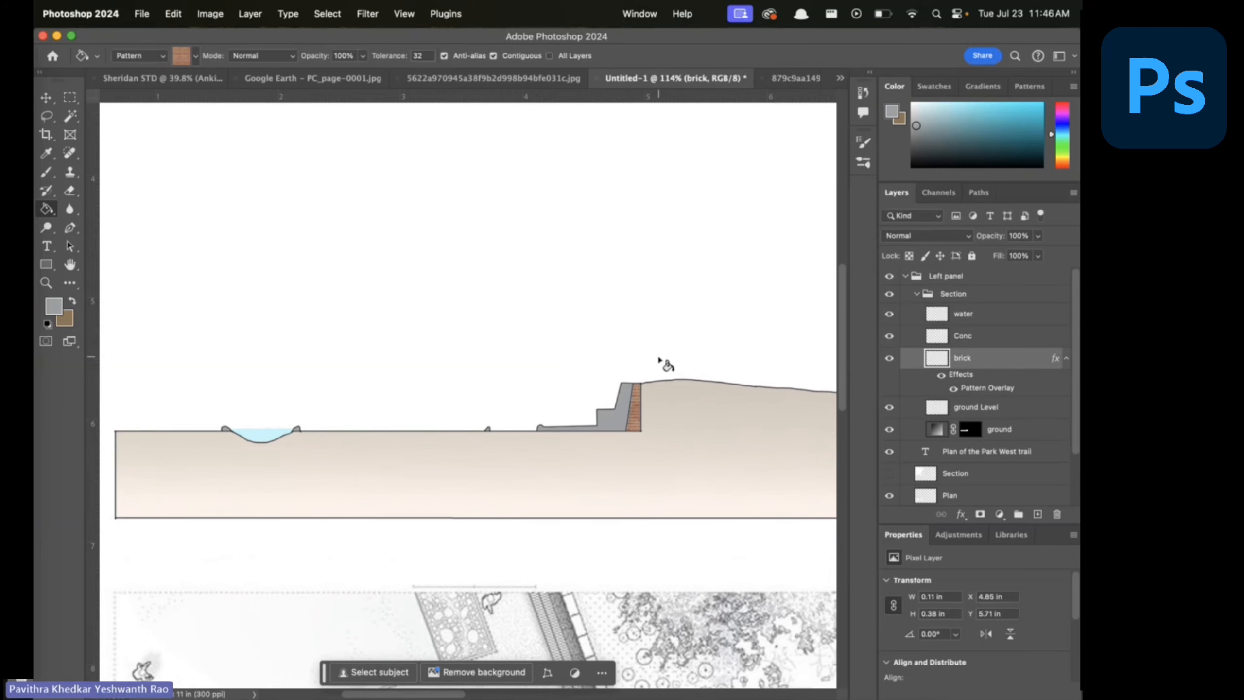
{"action": "scroll", "coordinate": [661, 362], "scroll_direction": "down", "scroll_amount": 3}
{"action": "key", "text": "ctrl+Up"}
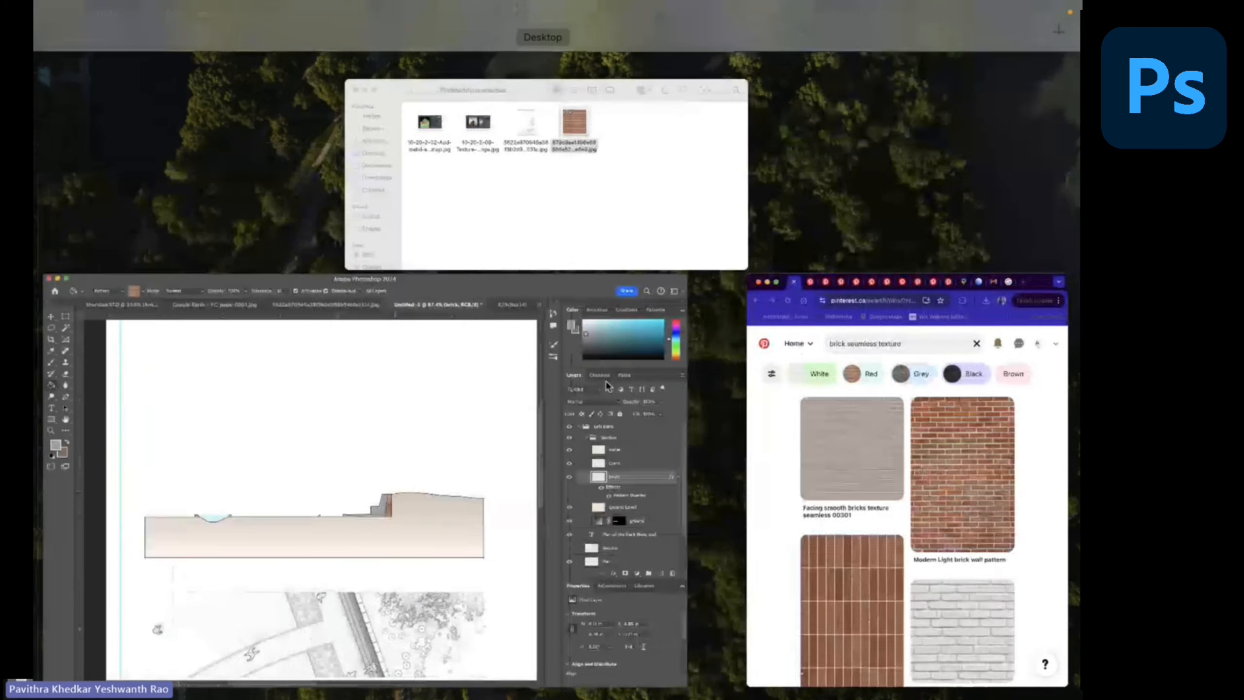
{"action": "left_click", "coordinate": [852, 345]}
{"action": "left_click", "coordinate": [836, 140]}
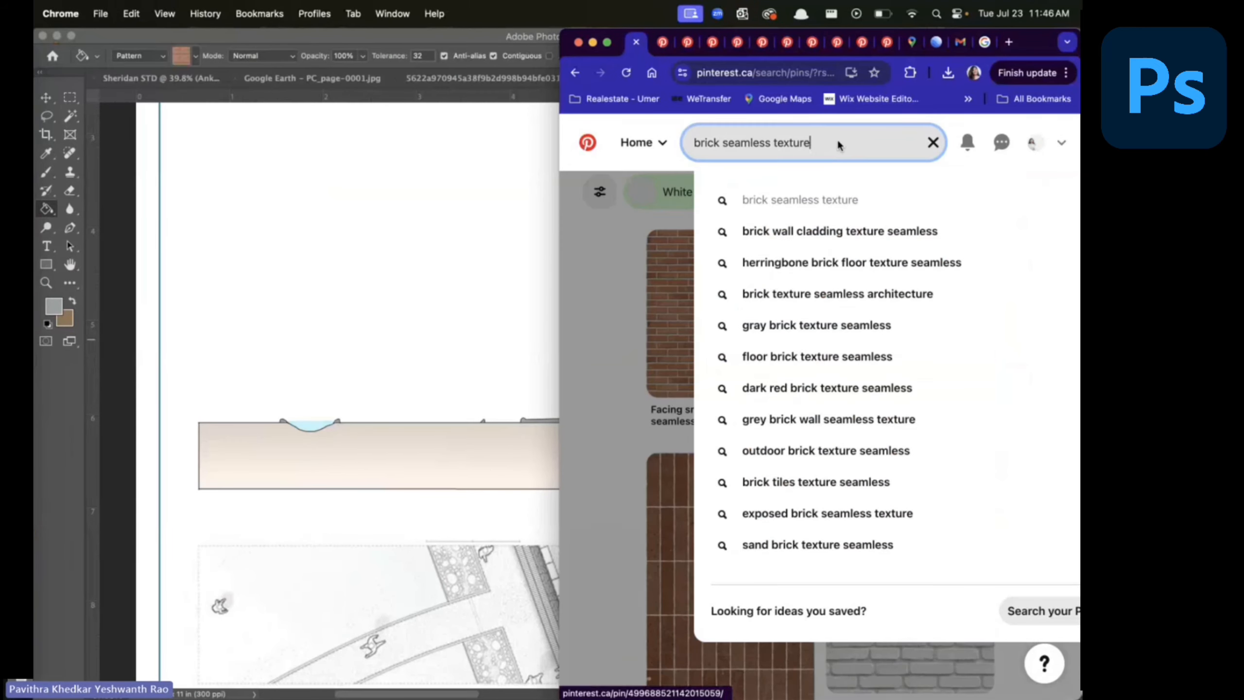
{"action": "key", "text": "super+a"}
{"action": "key", "text": "BackSpace"}
{"action": "type", "text": "png trees"}
{"action": "key", "text": "Return"}
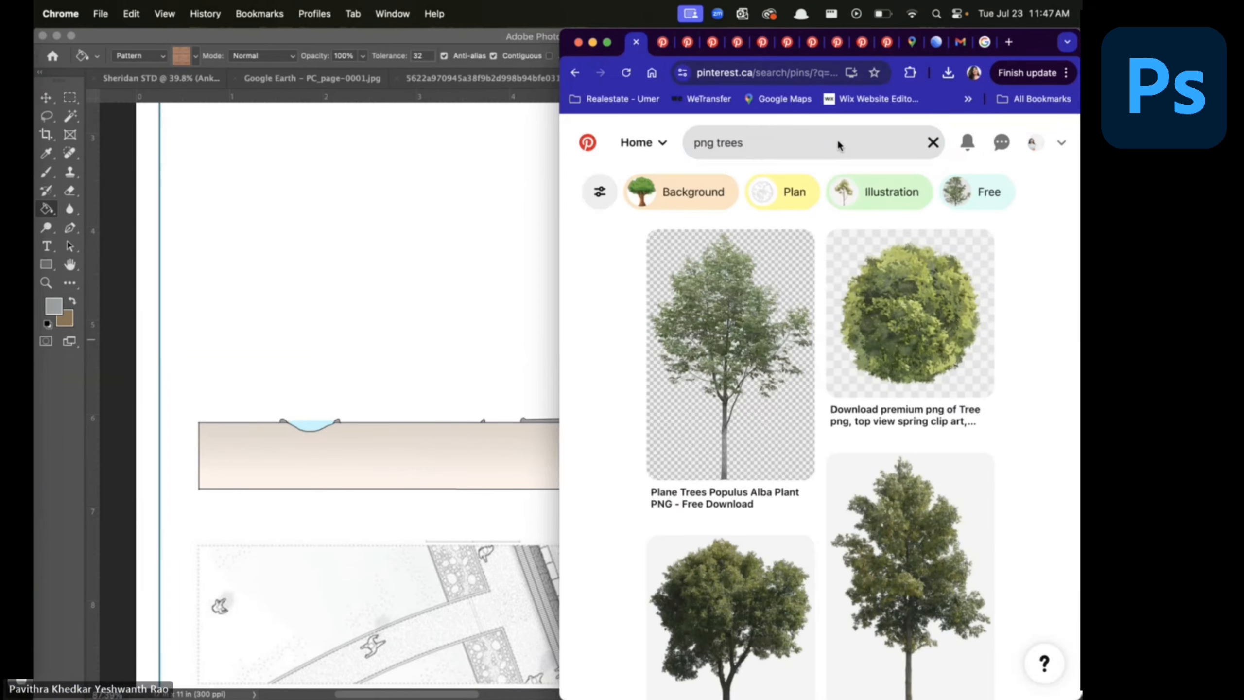
Browse the tree search results and their Illustration variant for trees suitable for the section drawing
{"action": "scroll", "coordinate": [1036, 340], "scroll_direction": "down", "scroll_amount": 5}
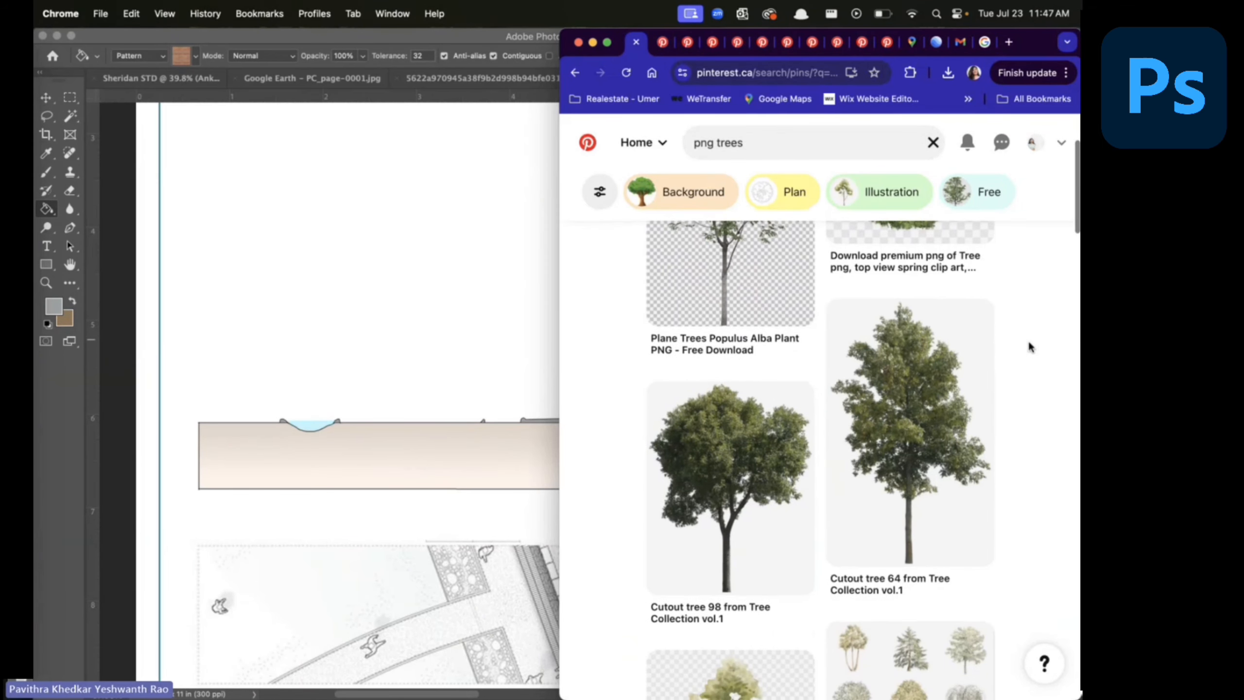
{"action": "scroll", "coordinate": [994, 381], "scroll_direction": "down", "scroll_amount": 12}
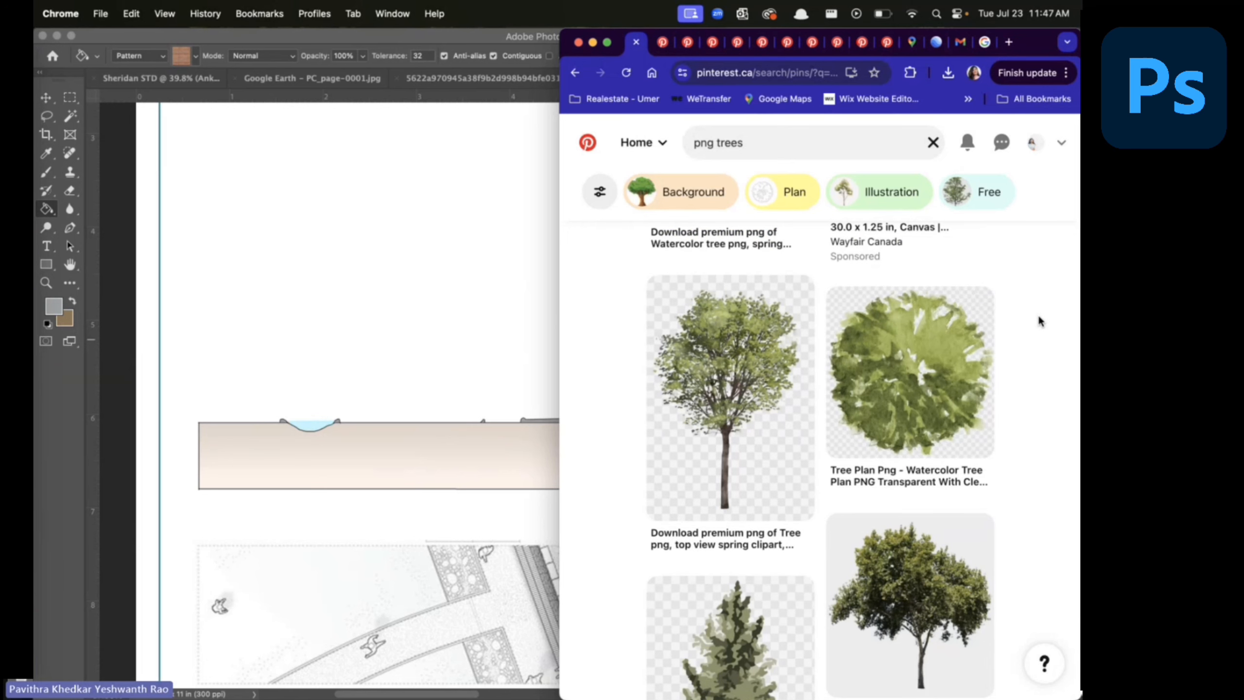
{"action": "scroll", "coordinate": [1038, 313], "scroll_direction": "down", "scroll_amount": 3}
{"action": "scroll", "coordinate": [1038, 313], "scroll_direction": "up", "scroll_amount": 10}
{"action": "scroll", "coordinate": [1038, 313], "scroll_direction": "down", "scroll_amount": 10}
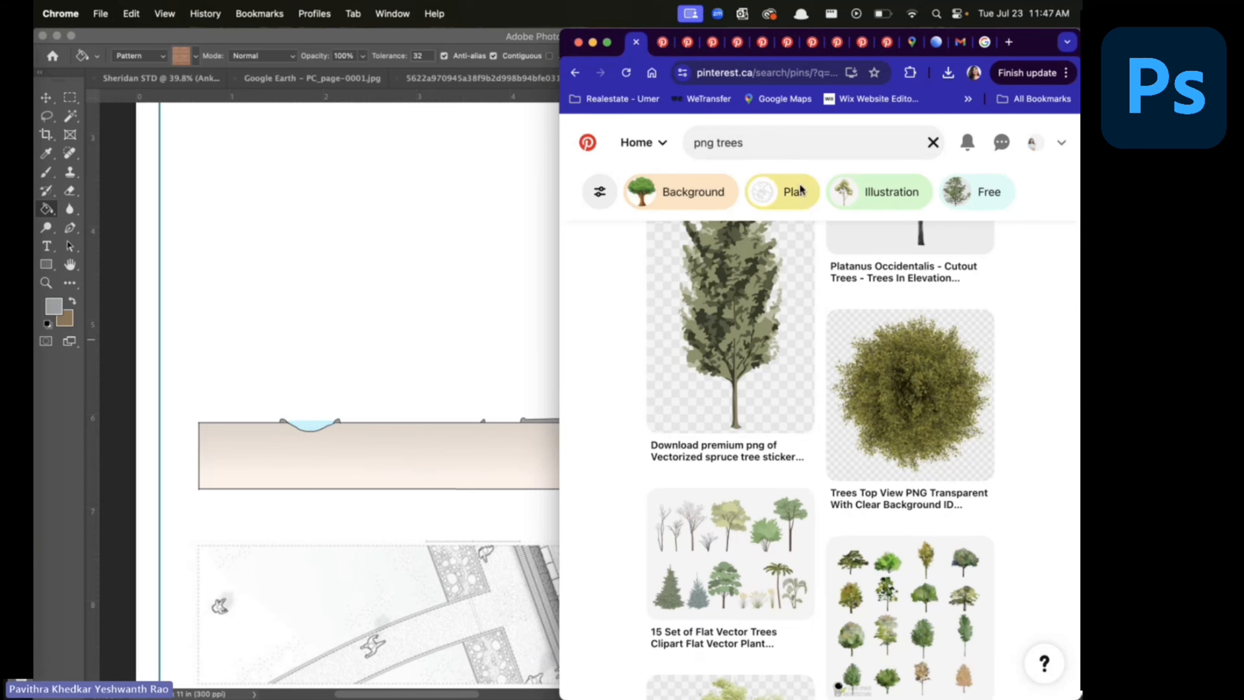
{"action": "left_click", "coordinate": [893, 191]}
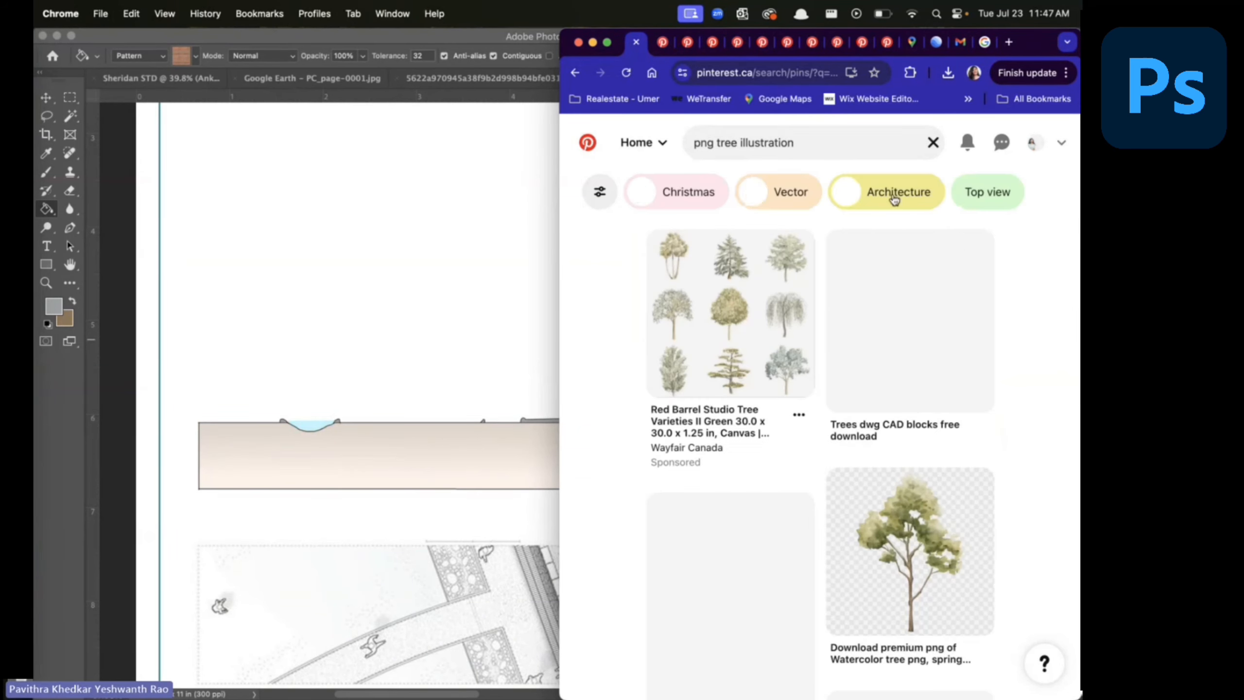
{"action": "scroll", "coordinate": [888, 400], "scroll_direction": "down", "scroll_amount": 3}
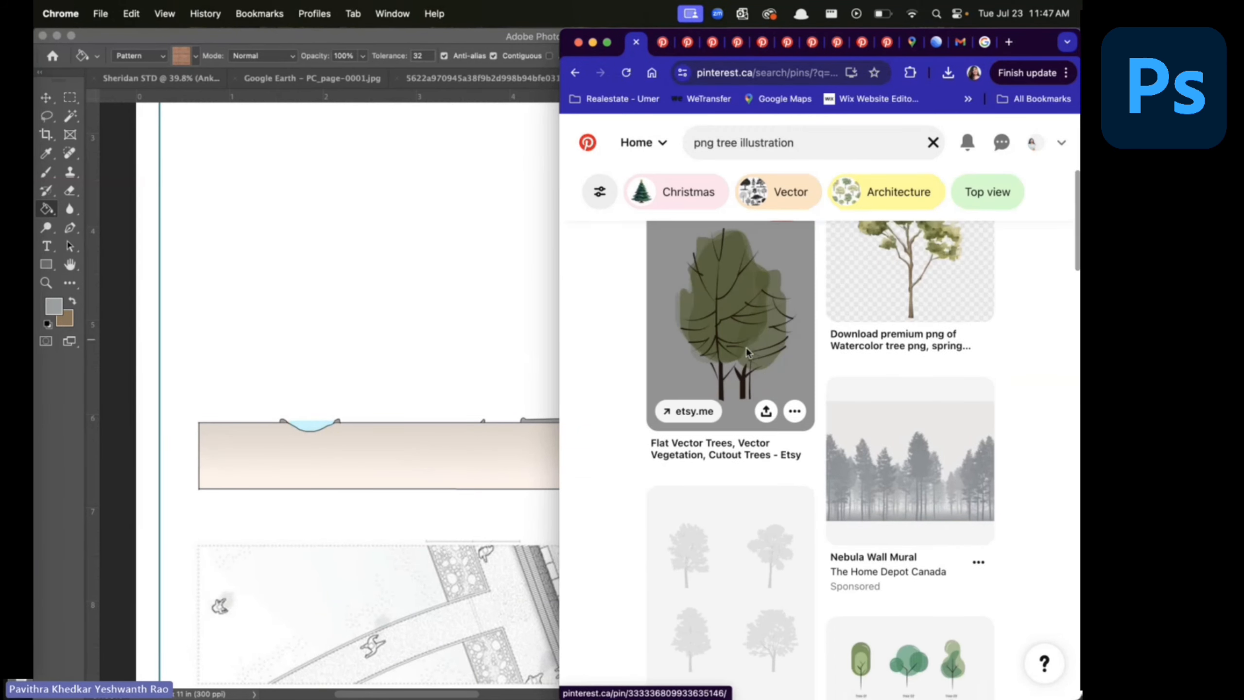
{"action": "scroll", "coordinate": [909, 395], "scroll_direction": "down", "scroll_amount": 9}
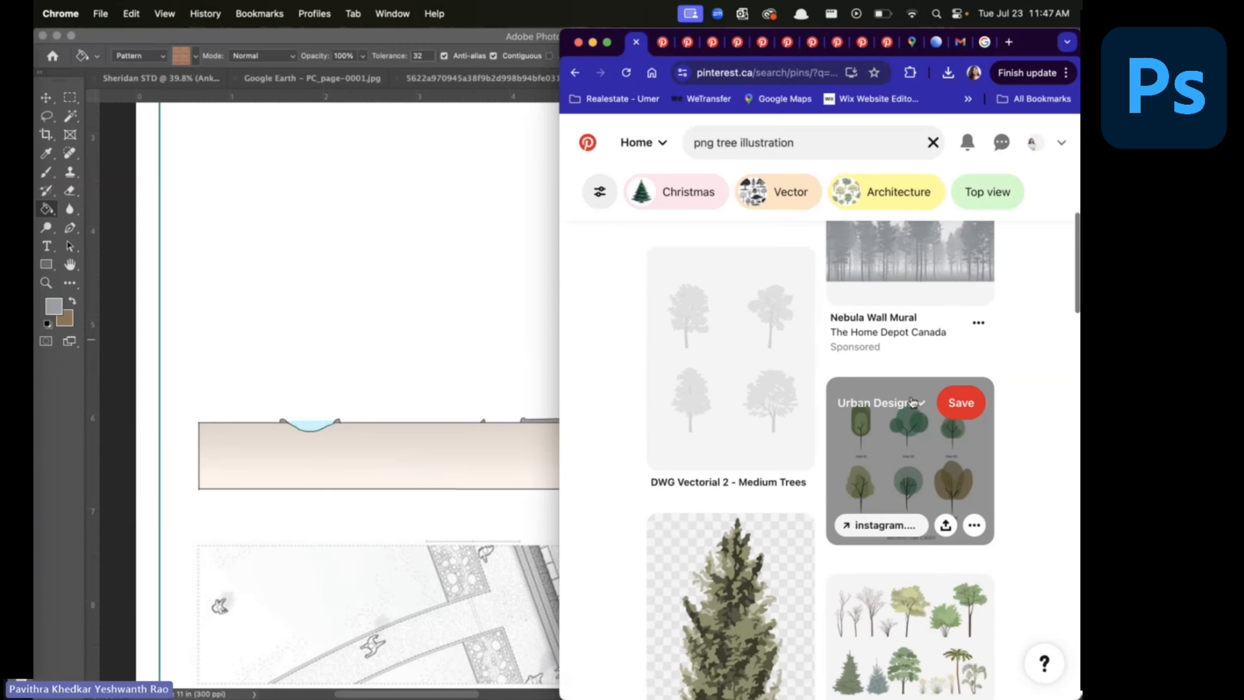
{"action": "scroll", "coordinate": [921, 403], "scroll_direction": "up", "scroll_amount": 1}
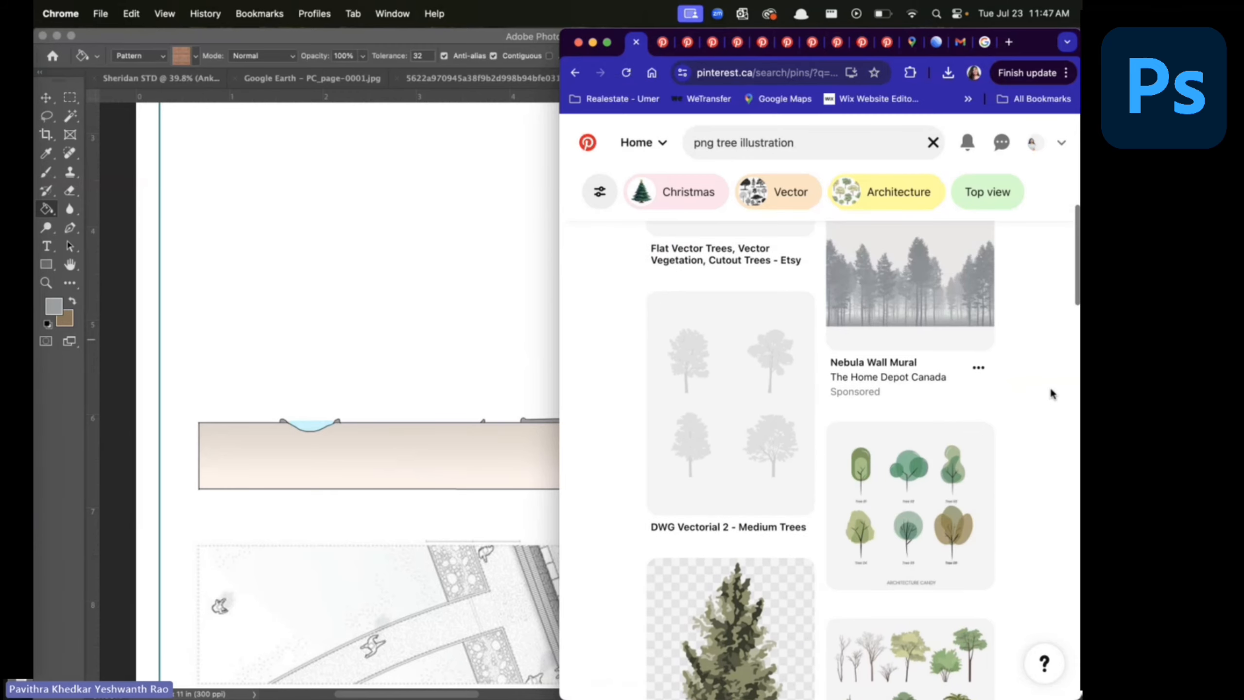
Open the Nebula Wall Mural pin in a separate tab and return to the png trees results
{"action": "right_click", "coordinate": [924, 285]}
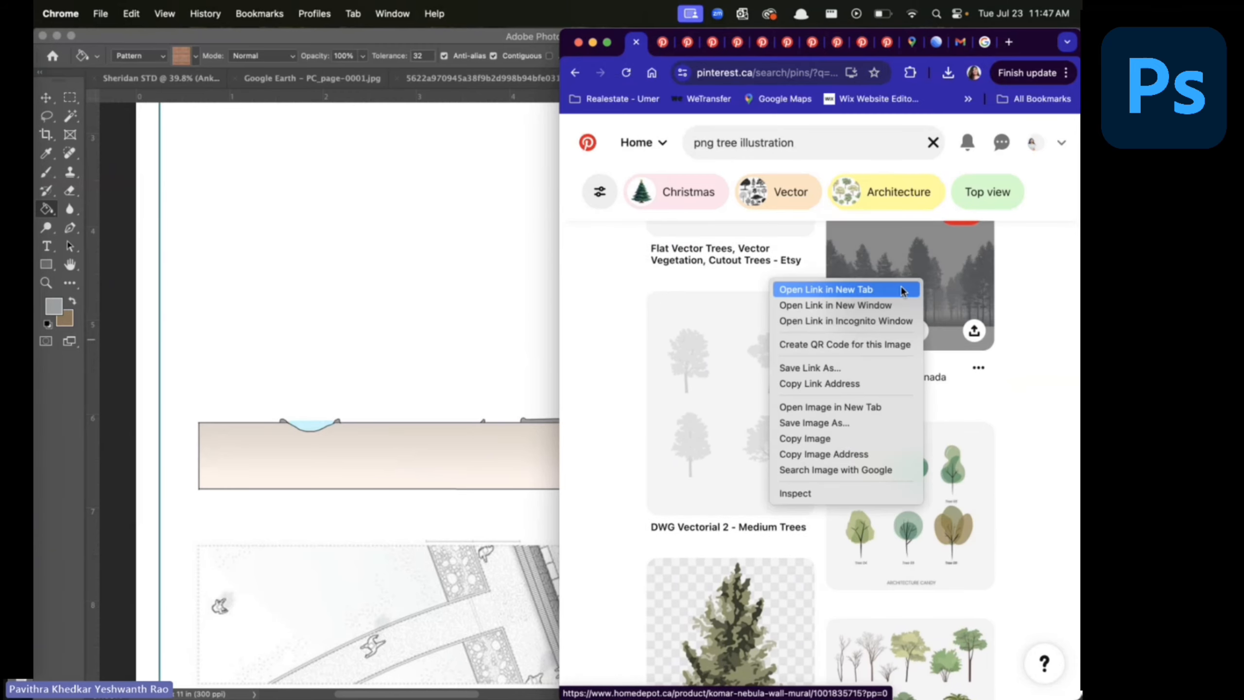
{"action": "left_click", "coordinate": [923, 287]}
{"action": "key", "text": "super+bracketleft"}
Open the Cutout tree 64 pin from the png trees results in its own tab and show its image
{"action": "right_click", "coordinate": [934, 398]}
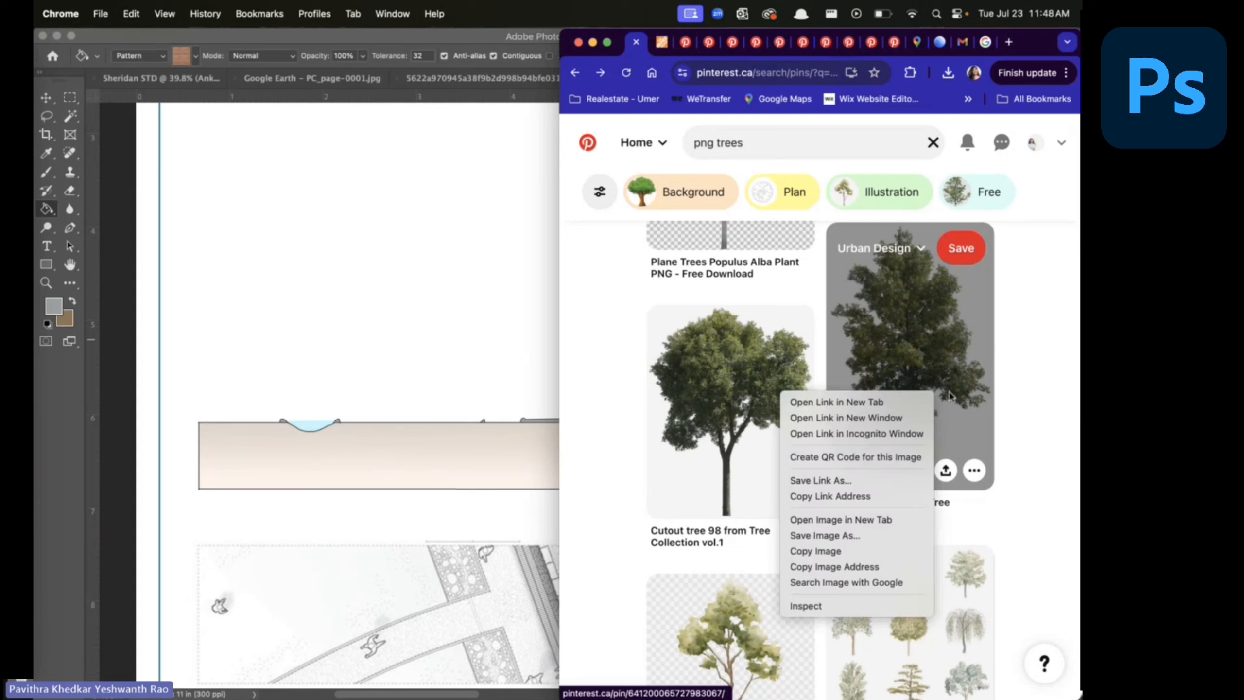
{"action": "left_click", "coordinate": [832, 404]}
{"action": "left_click", "coordinate": [683, 44]}
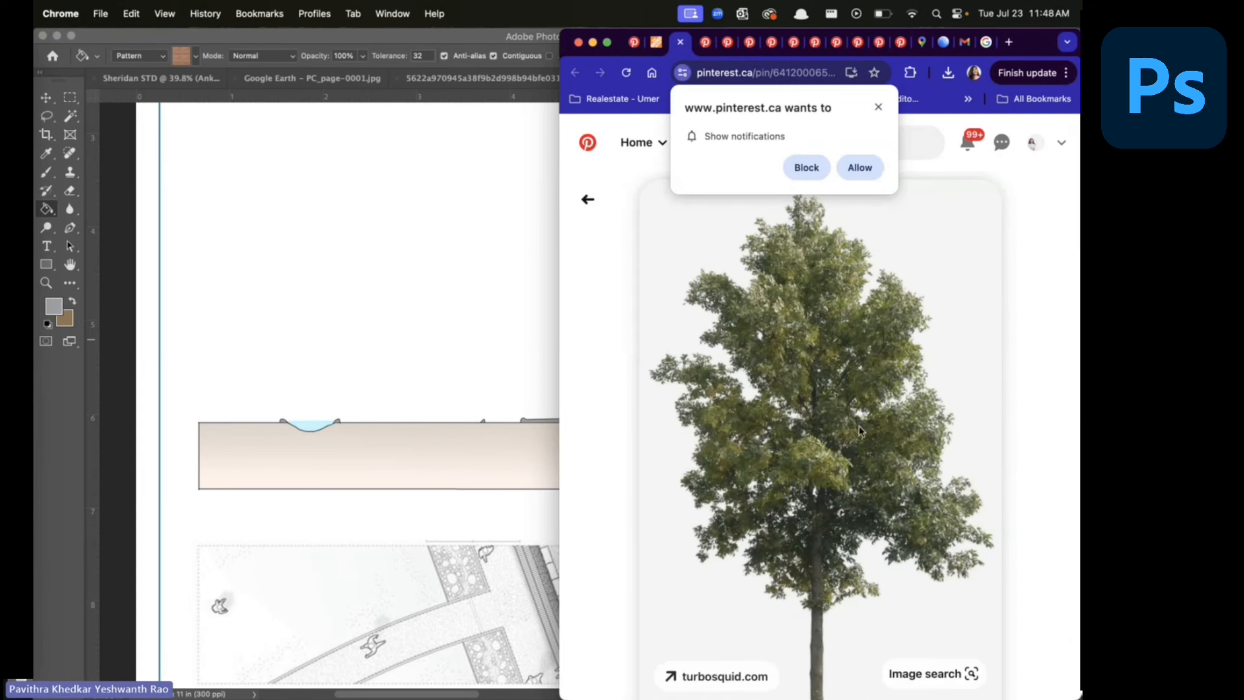
{"action": "scroll", "coordinate": [859, 426], "scroll_direction": "down", "scroll_amount": 10}
{"action": "scroll", "coordinate": [859, 426], "scroll_direction": "up", "scroll_amount": 5}
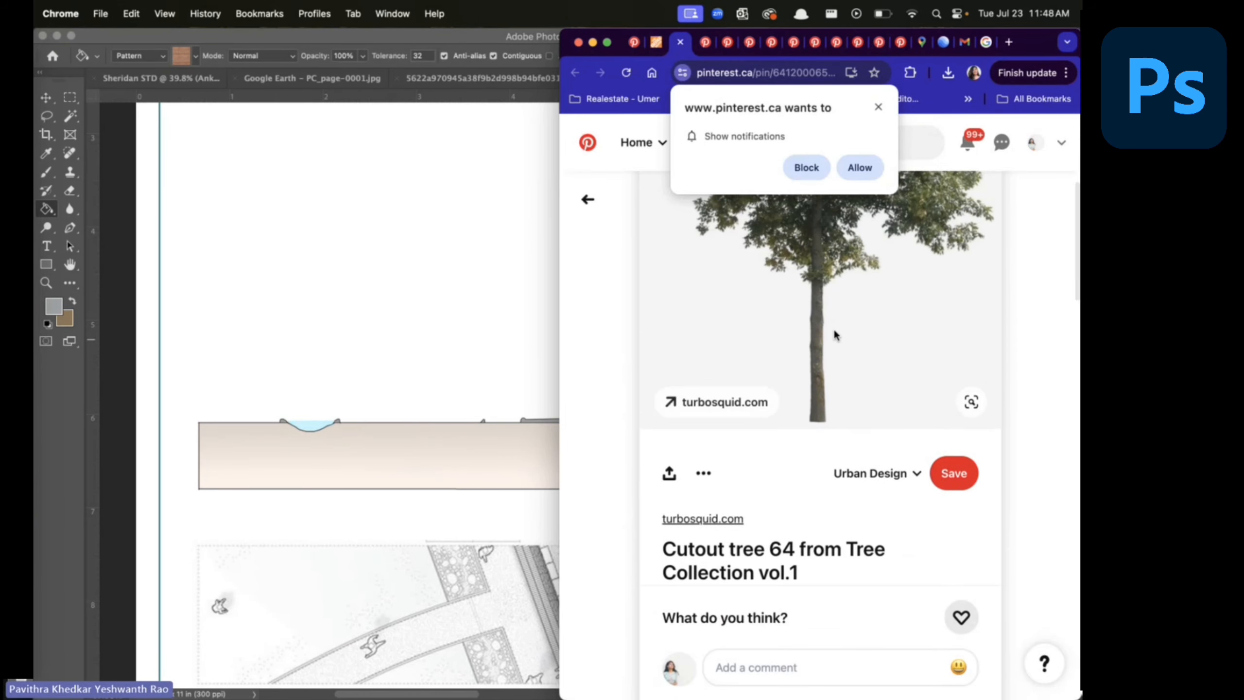
Save the Cutout tree 64 image into the Photoshop resources folder under its default file name, allowing the site's notifications
{"action": "right_click", "coordinate": [835, 334]}
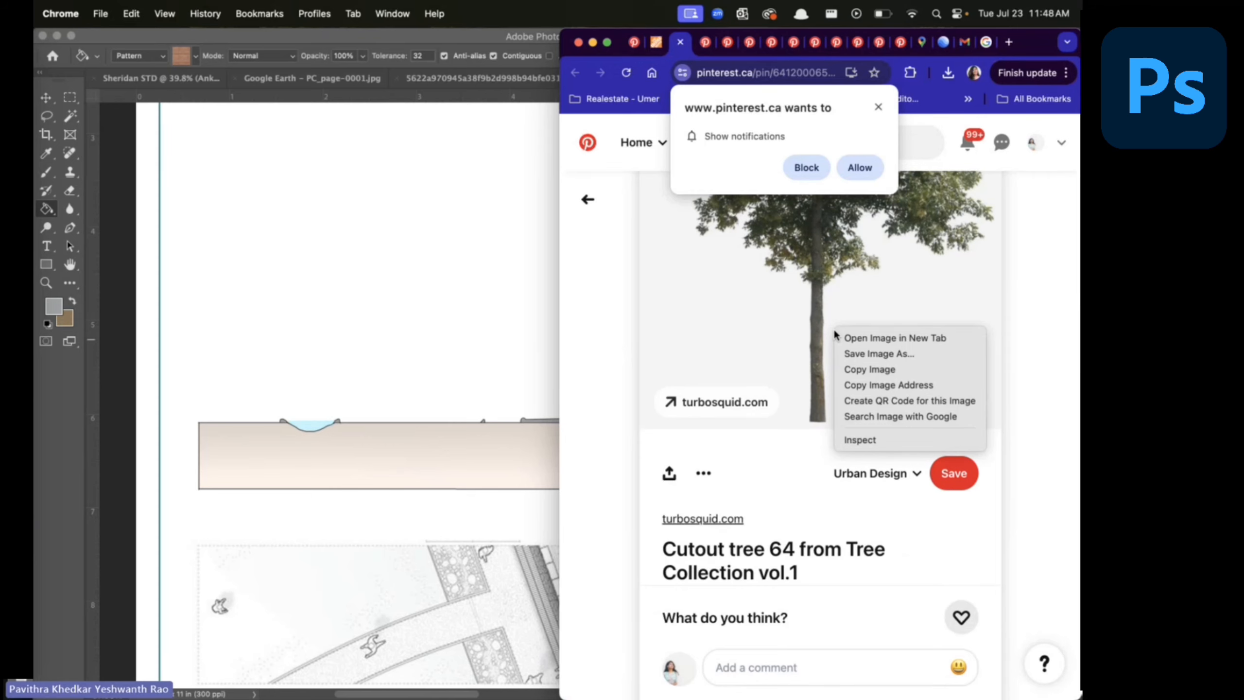
{"action": "left_click", "coordinate": [868, 355]}
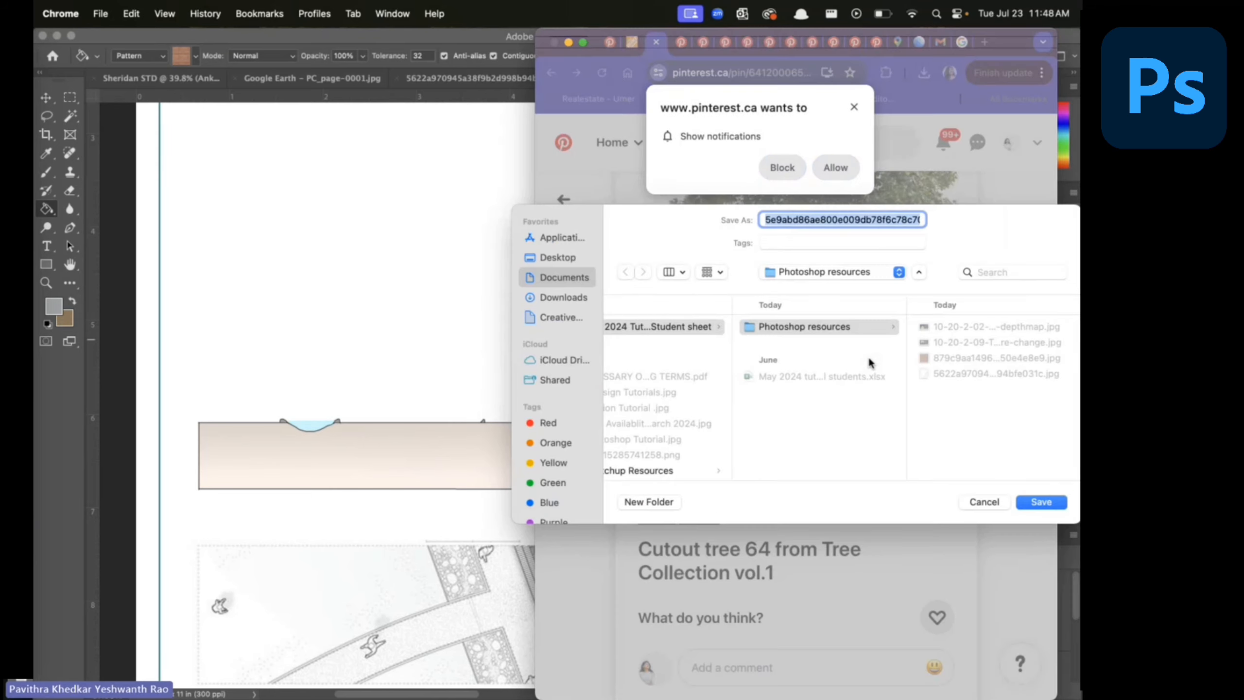
{"action": "scroll", "coordinate": [830, 381], "scroll_direction": "left", "scroll_amount": 3}
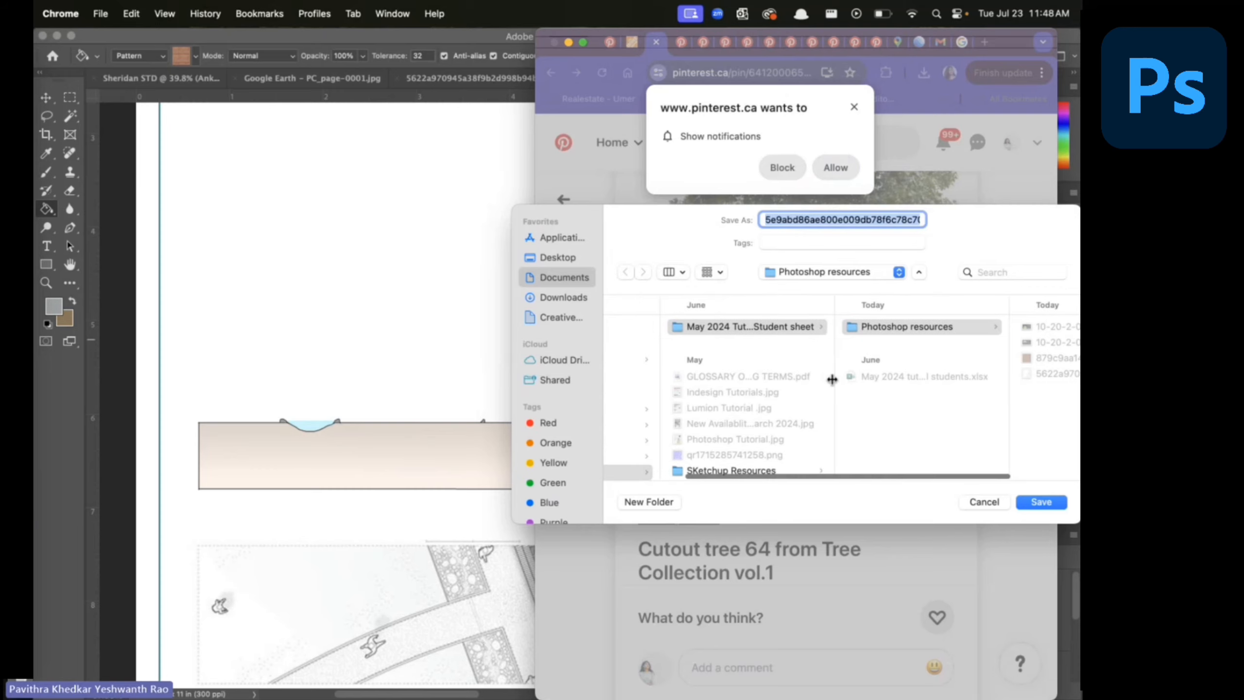
{"action": "scroll", "coordinate": [830, 381], "scroll_direction": "right", "scroll_amount": 3}
{"action": "left_click", "coordinate": [832, 170]}
{"action": "left_click", "coordinate": [1041, 502]}
Browse the related pins for more vegetation, examining the tree collection, the hanging vines and the tree scene with birds
{"action": "scroll", "coordinate": [907, 364], "scroll_direction": "down", "scroll_amount": 10}
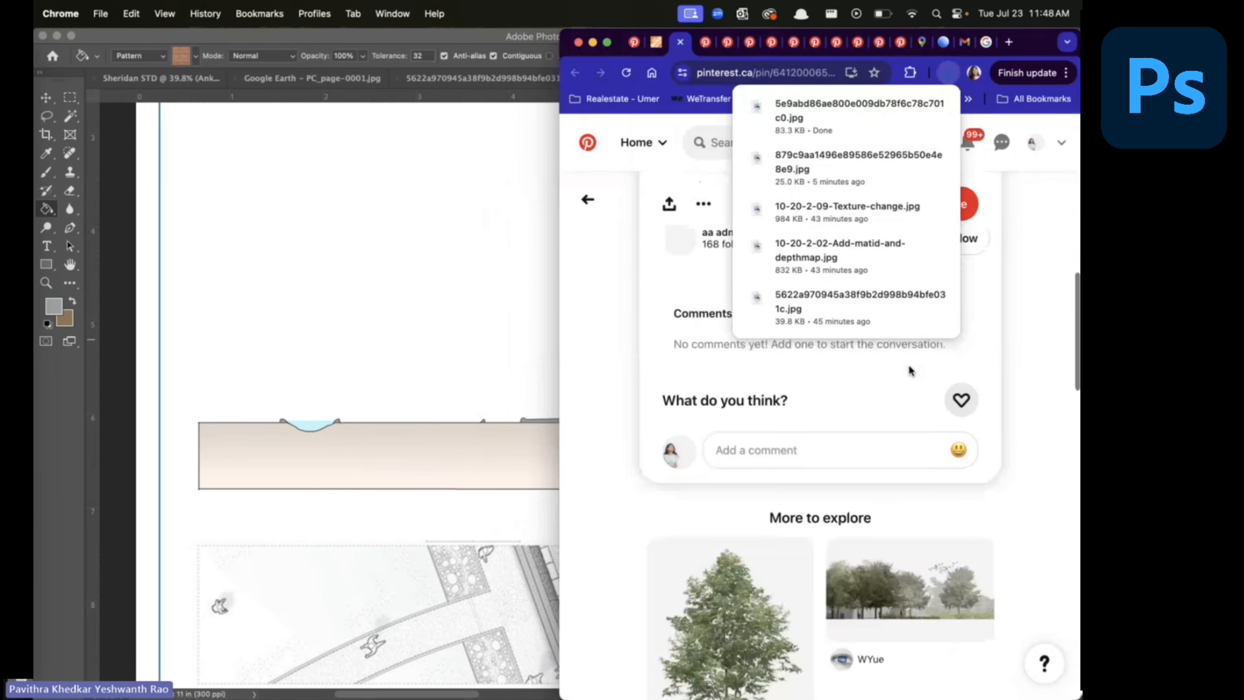
{"action": "left_click", "coordinate": [925, 395]}
{"action": "scroll", "coordinate": [926, 398], "scroll_direction": "down", "scroll_amount": 5}
{"action": "scroll", "coordinate": [926, 398], "scroll_direction": "up", "scroll_amount": 5}
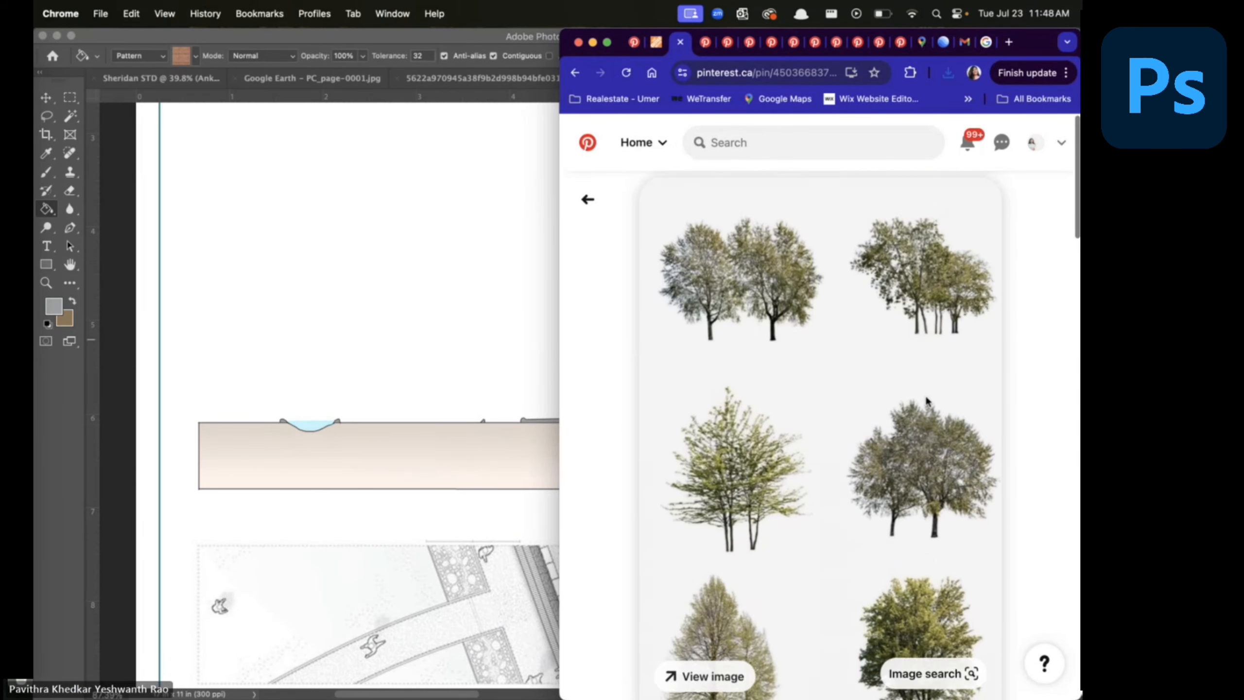
{"action": "scroll", "coordinate": [926, 398], "scroll_direction": "down", "scroll_amount": 10}
{"action": "scroll", "coordinate": [927, 402], "scroll_direction": "down", "scroll_amount": 5}
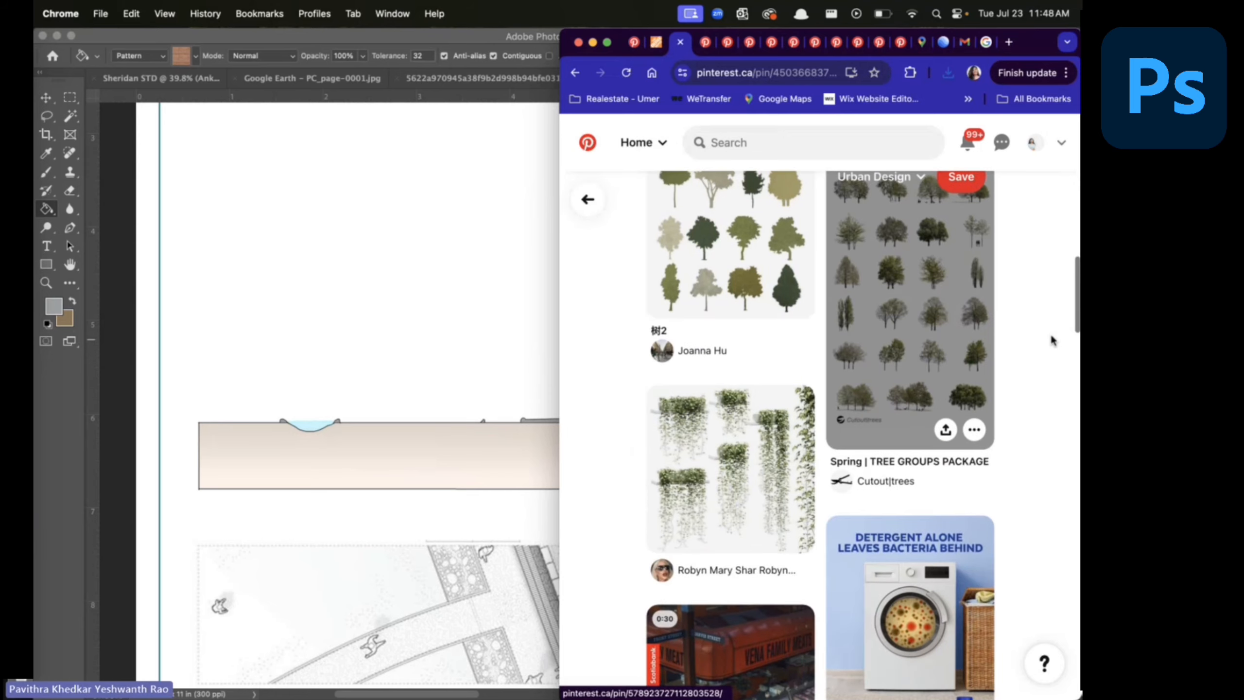
{"action": "left_click", "coordinate": [766, 451]}
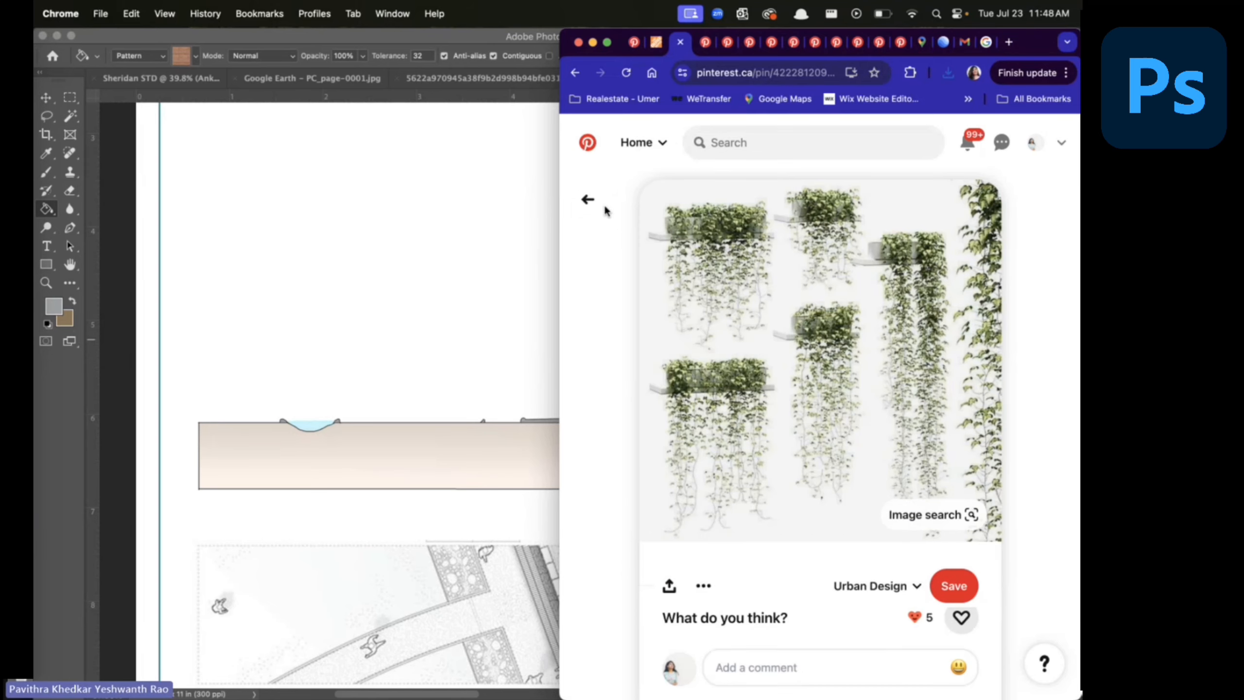
{"action": "left_click", "coordinate": [589, 199]}
{"action": "scroll", "coordinate": [768, 348], "scroll_direction": "down", "scroll_amount": 5}
{"action": "scroll", "coordinate": [768, 349], "scroll_direction": "down", "scroll_amount": 5}
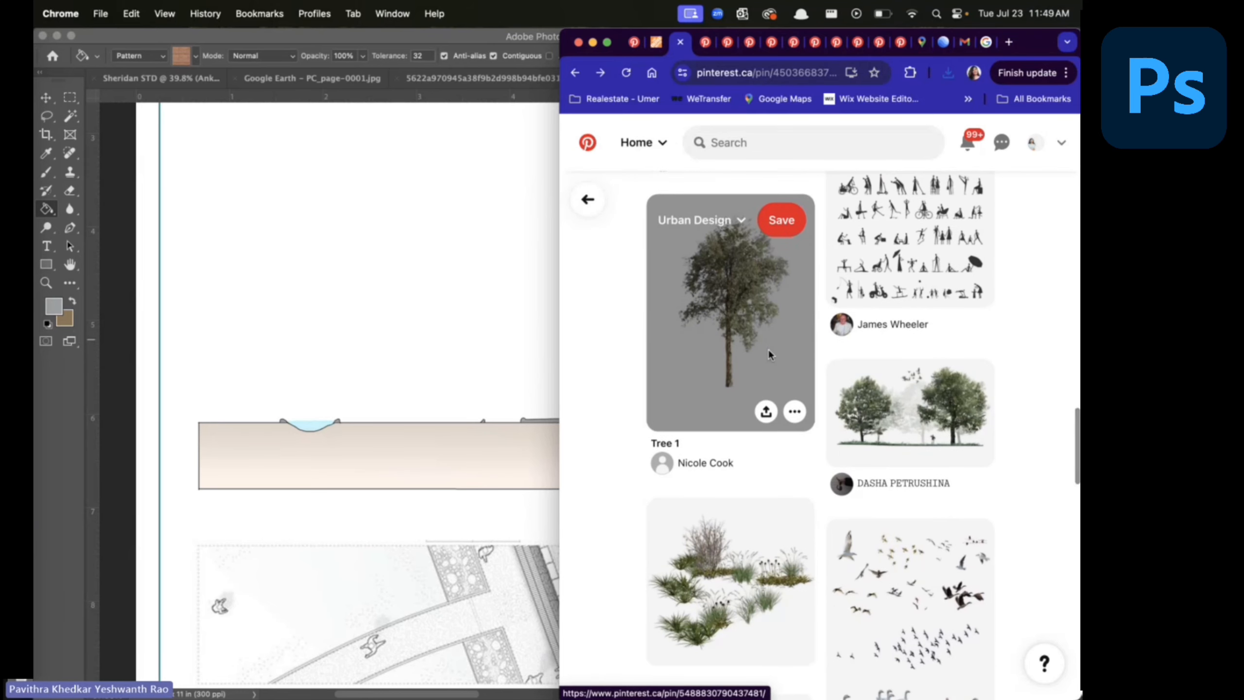
{"action": "left_click", "coordinate": [925, 436]}
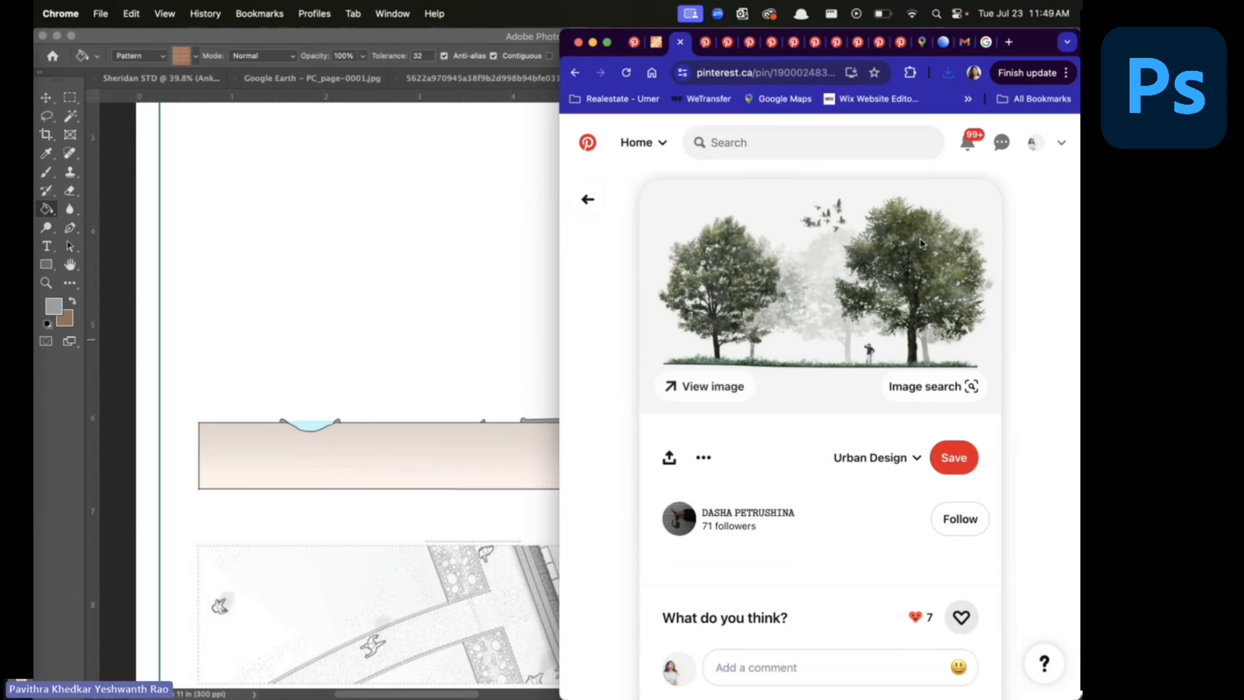
Switch to the Photoshop resources folder in Finder and open the saved tree image 5e9abd86ae800e009db78f6c78c701c0.jpg with Adobe Photoshop 2024
{"action": "left_click", "coordinate": [498, 393]}
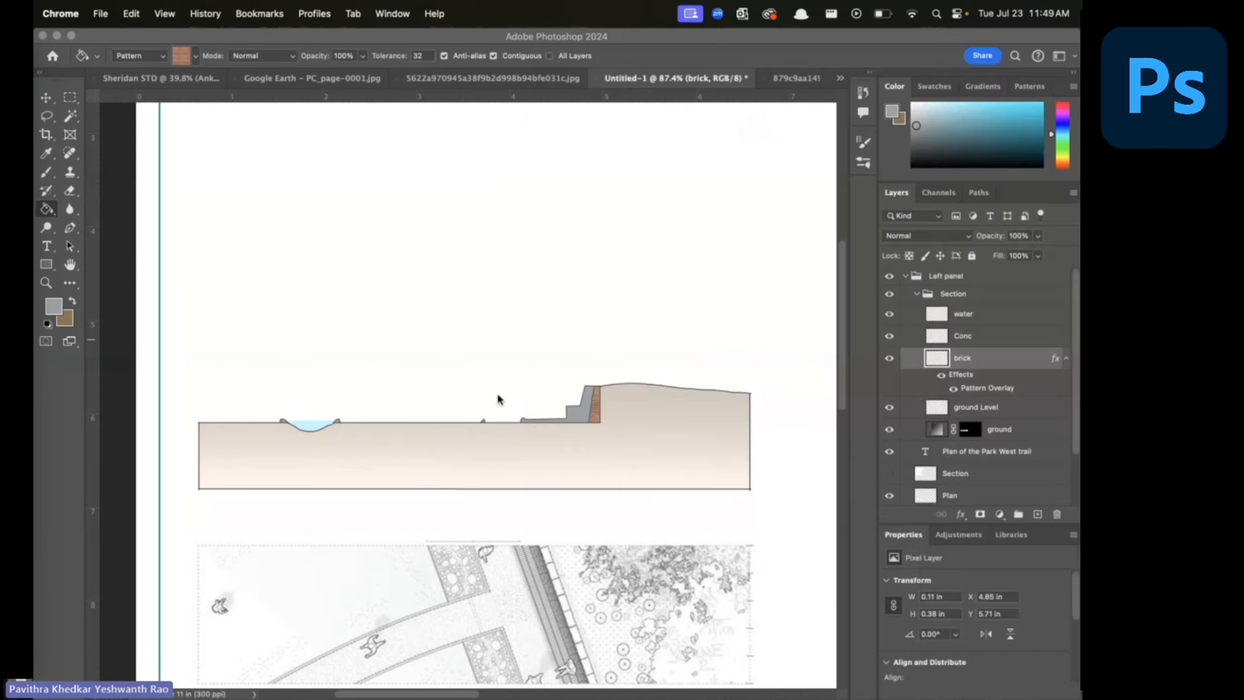
{"action": "key", "text": "ctrl+Up"}
{"action": "left_click", "coordinate": [813, 206]}
{"action": "left_click_drag", "start_coordinate": [949, 195], "coordinate": [319, 325]}
{"action": "scroll", "coordinate": [319, 325], "scroll_direction": "down", "scroll_amount": 5}
{"action": "left_click_drag", "start_coordinate": [506, 421], "coordinate": [583, 377]}
{"action": "mouse_move", "coordinate": [651, 513]}
{"action": "left_mouse_down"}
{"action": "mouse_move", "coordinate": [615, 421]}
{"action": "mouse_move", "coordinate": [625, 319]}
{"action": "left_mouse_up"}
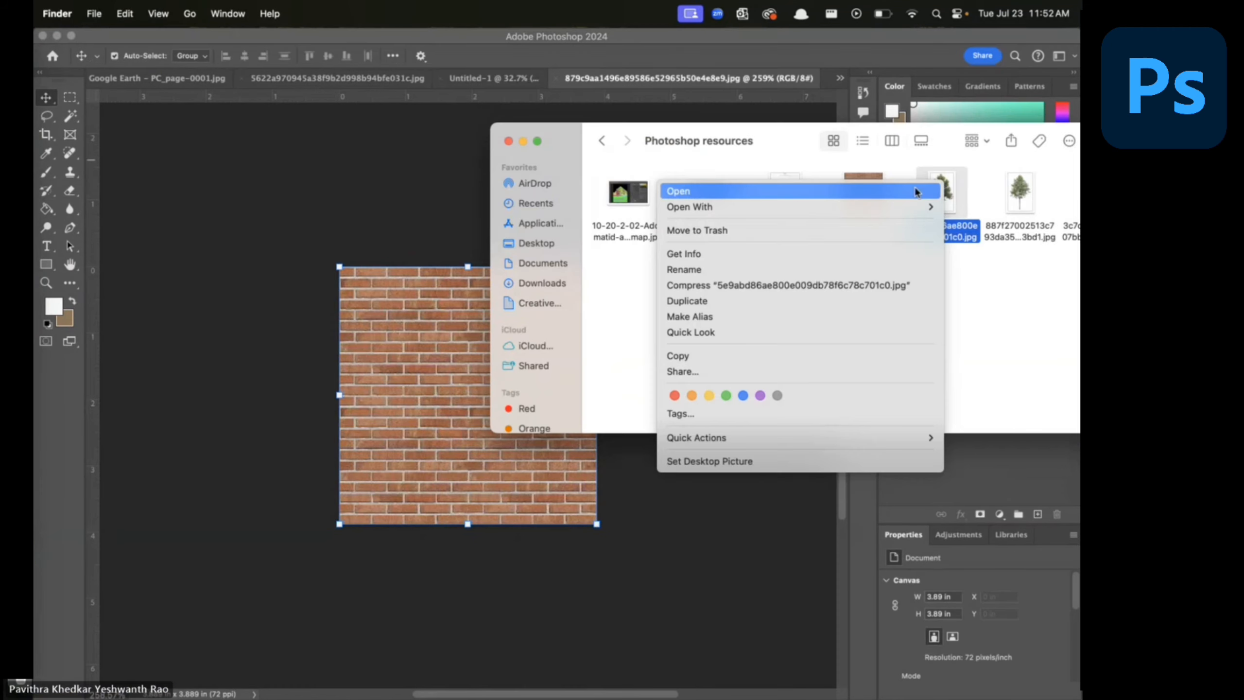
{"action": "mouse_move", "coordinate": [825, 208]}
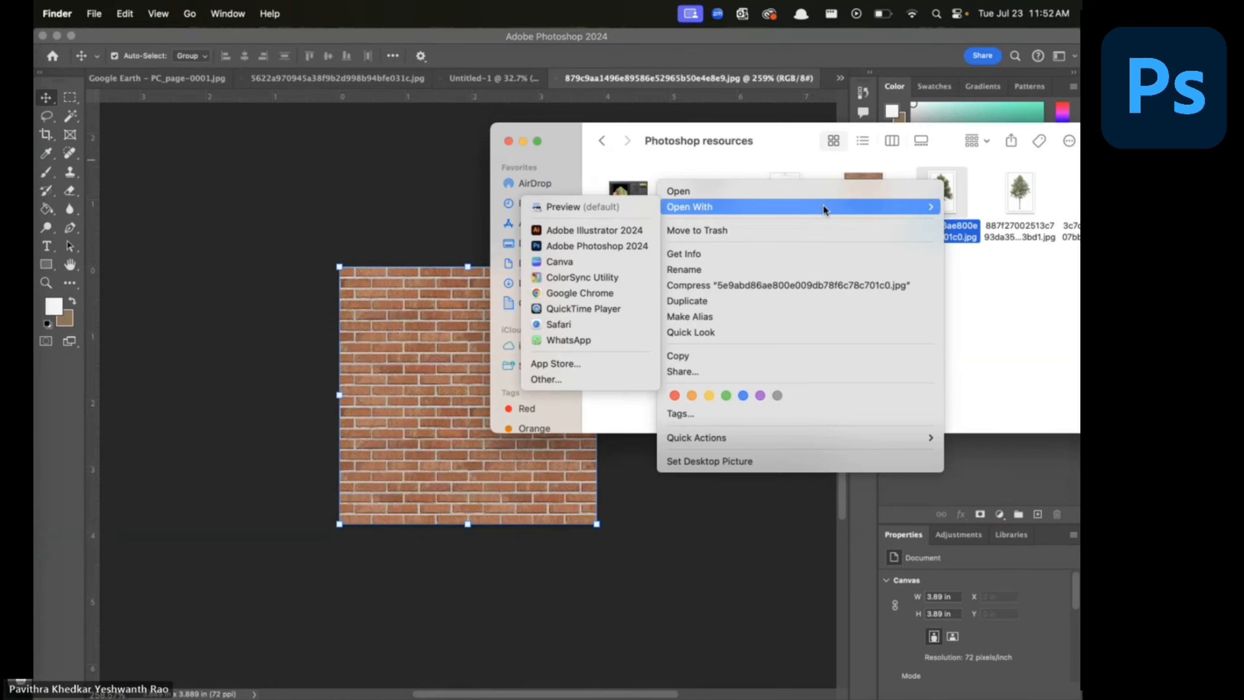
{"action": "left_click", "coordinate": [588, 245]}
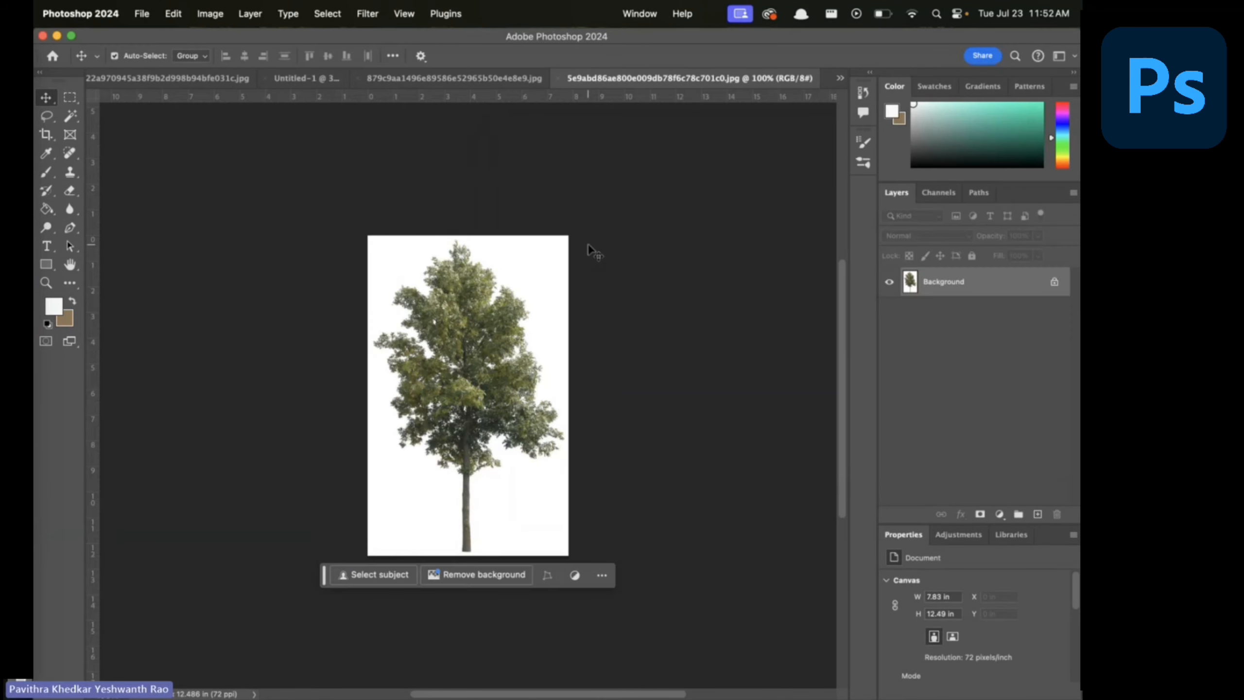
Open Color Range on the tree image with the Magic Wand active and sample the white background
{"action": "scroll", "coordinate": [426, 357], "scroll_direction": "up", "scroll_amount": 5}
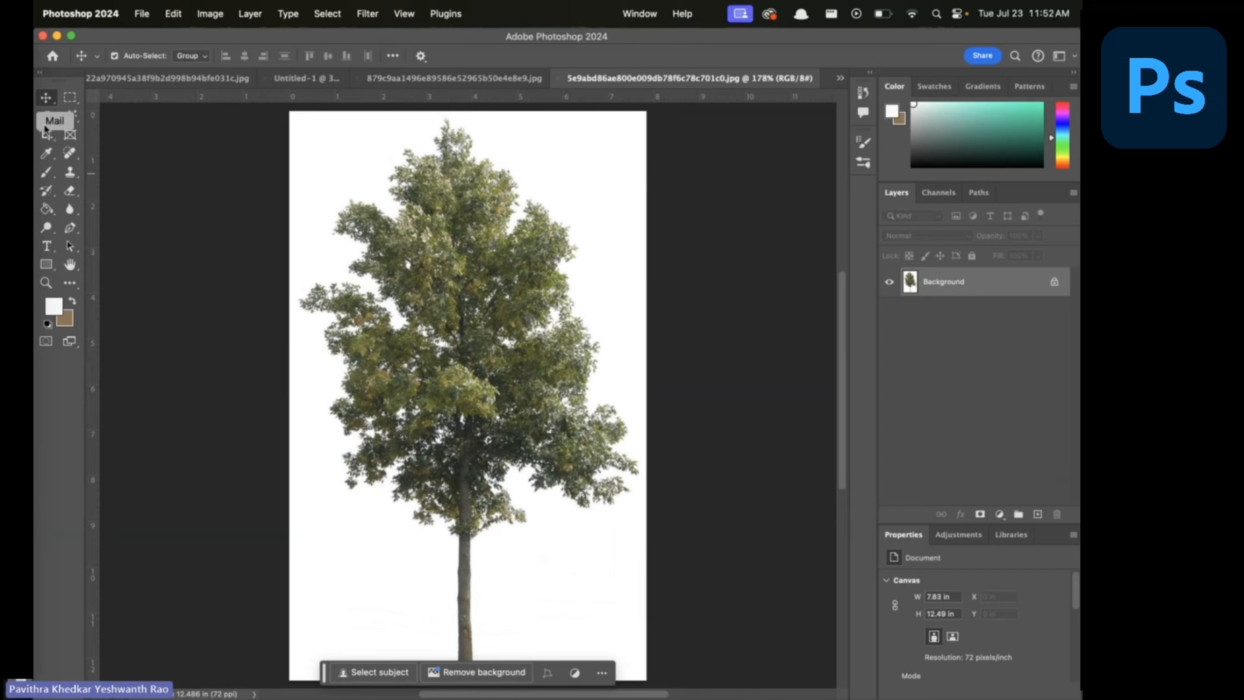
{"action": "left_click", "coordinate": [71, 118]}
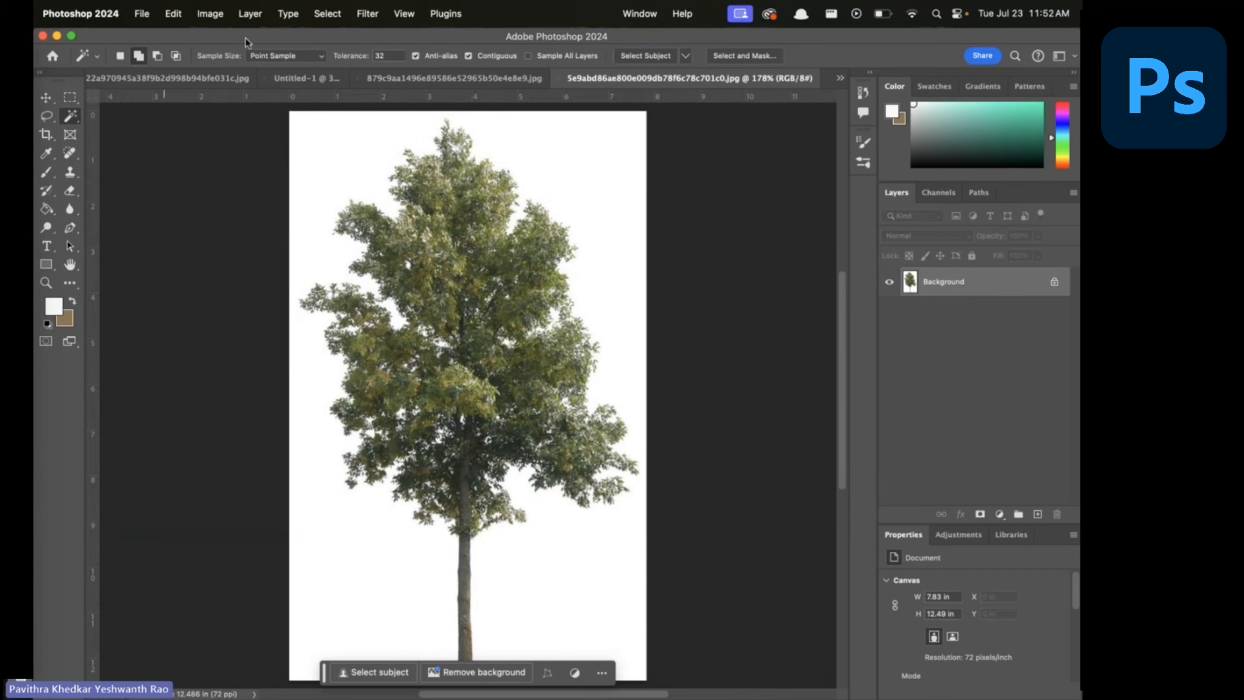
{"action": "left_click", "coordinate": [326, 13]}
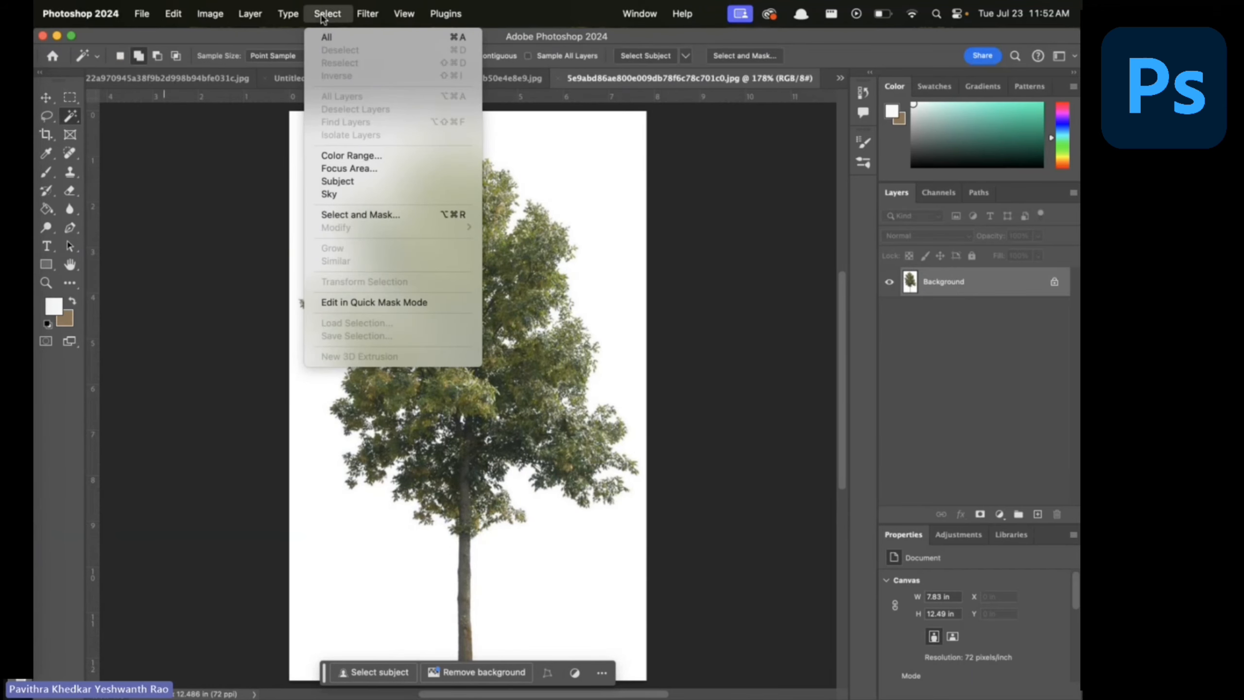
{"action": "left_click", "coordinate": [389, 157]}
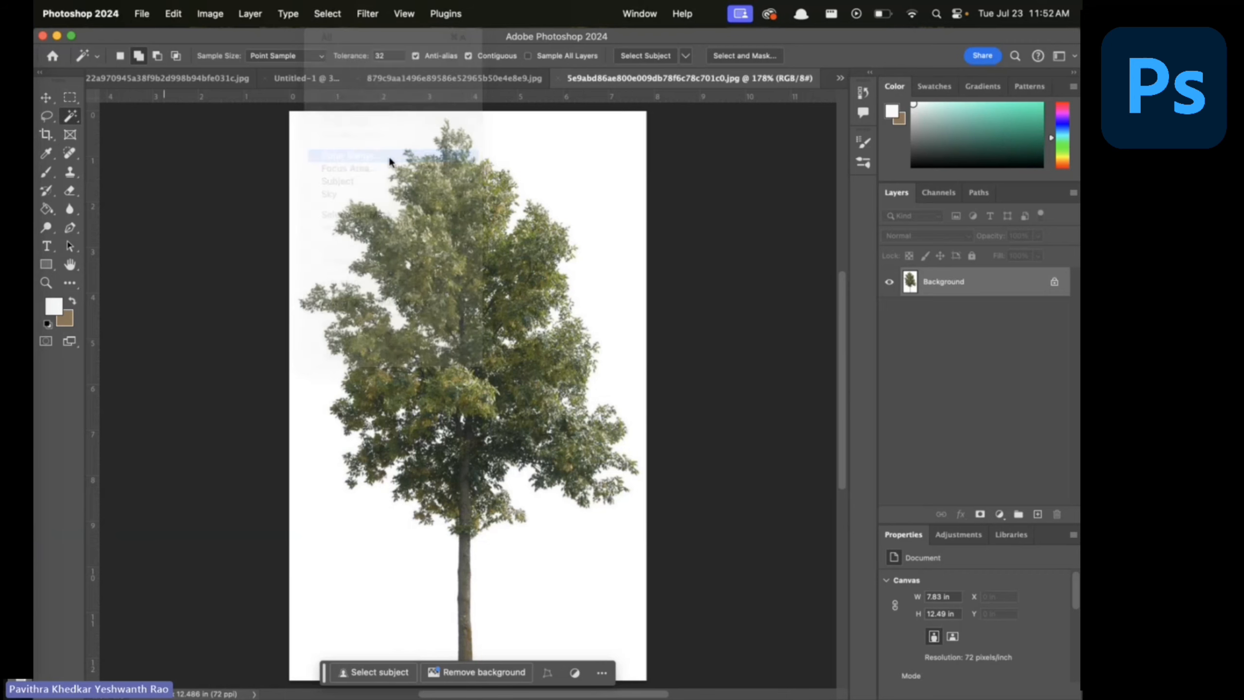
{"action": "left_click", "coordinate": [566, 164]}
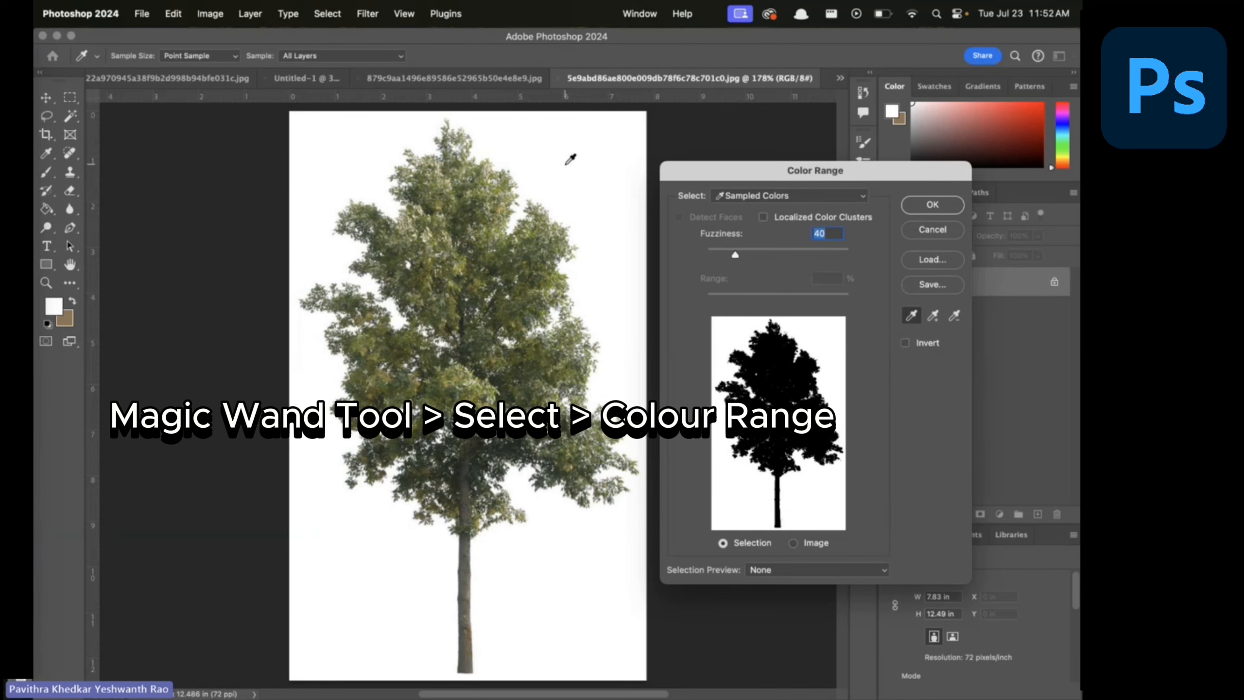
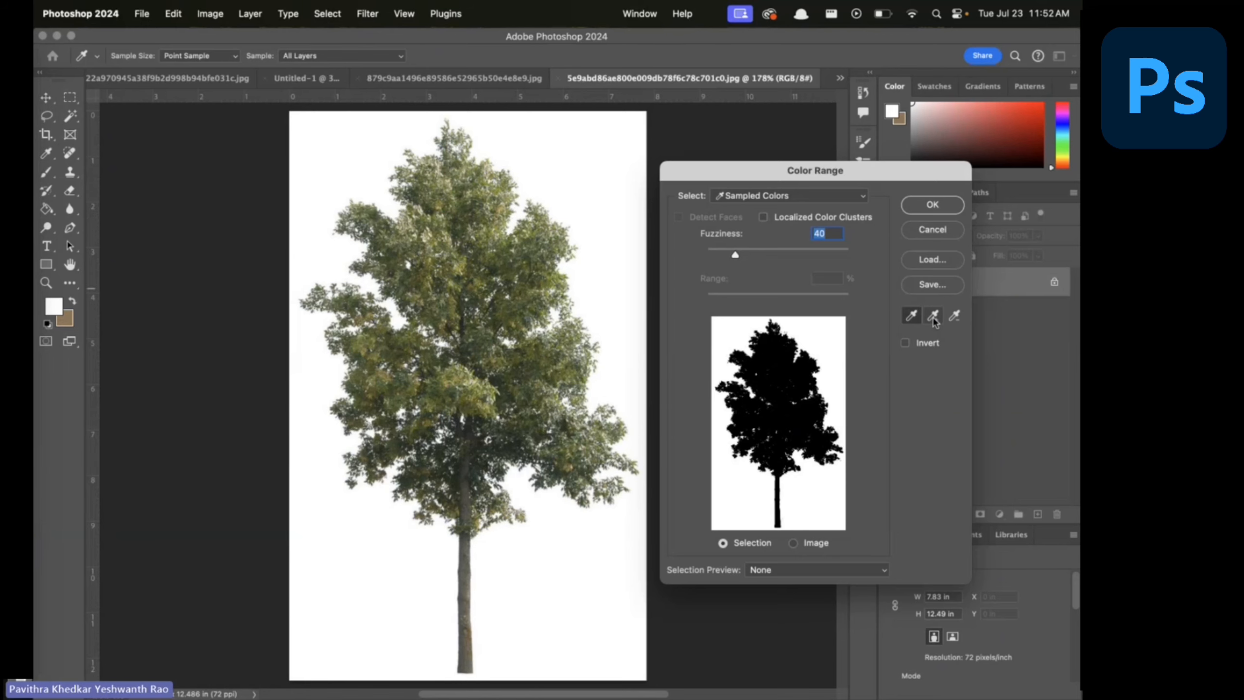
Add the pale gaps between the leaves to the sampled colors and confirm the selection at fuzziness 40
{"action": "left_click", "coordinate": [519, 218]}
{"action": "left_click", "coordinate": [511, 229]}
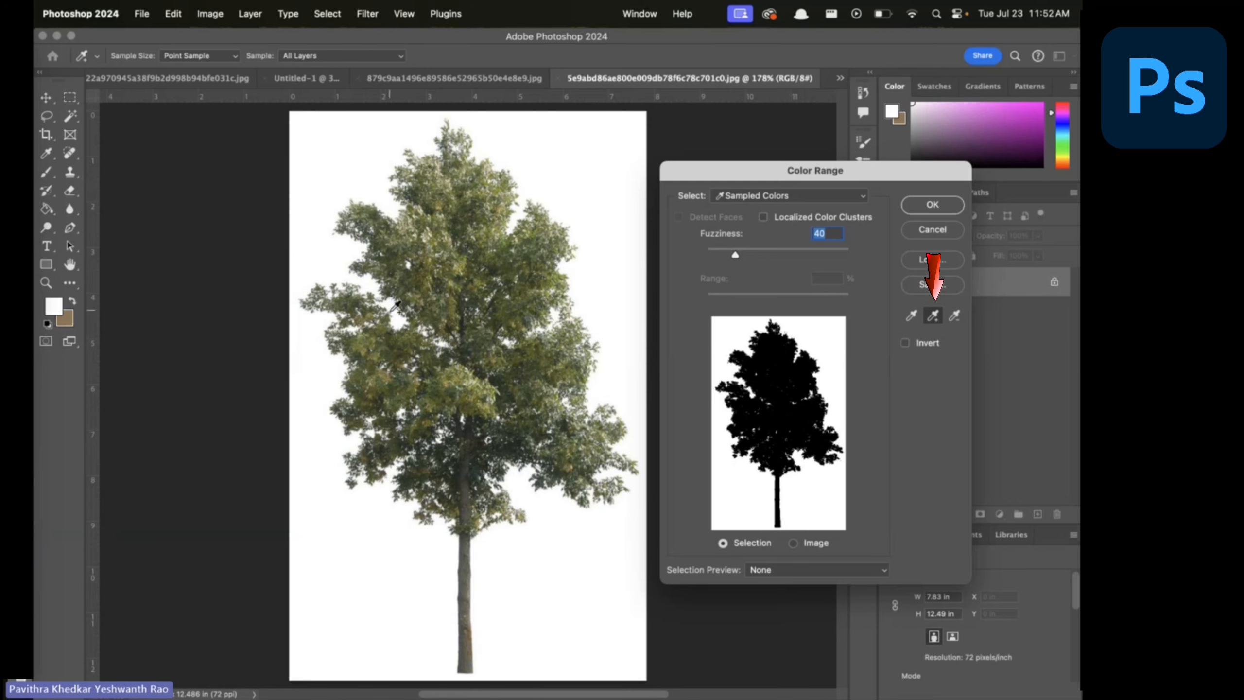
{"action": "left_click", "coordinate": [396, 319]}
{"action": "left_click", "coordinate": [402, 319]}
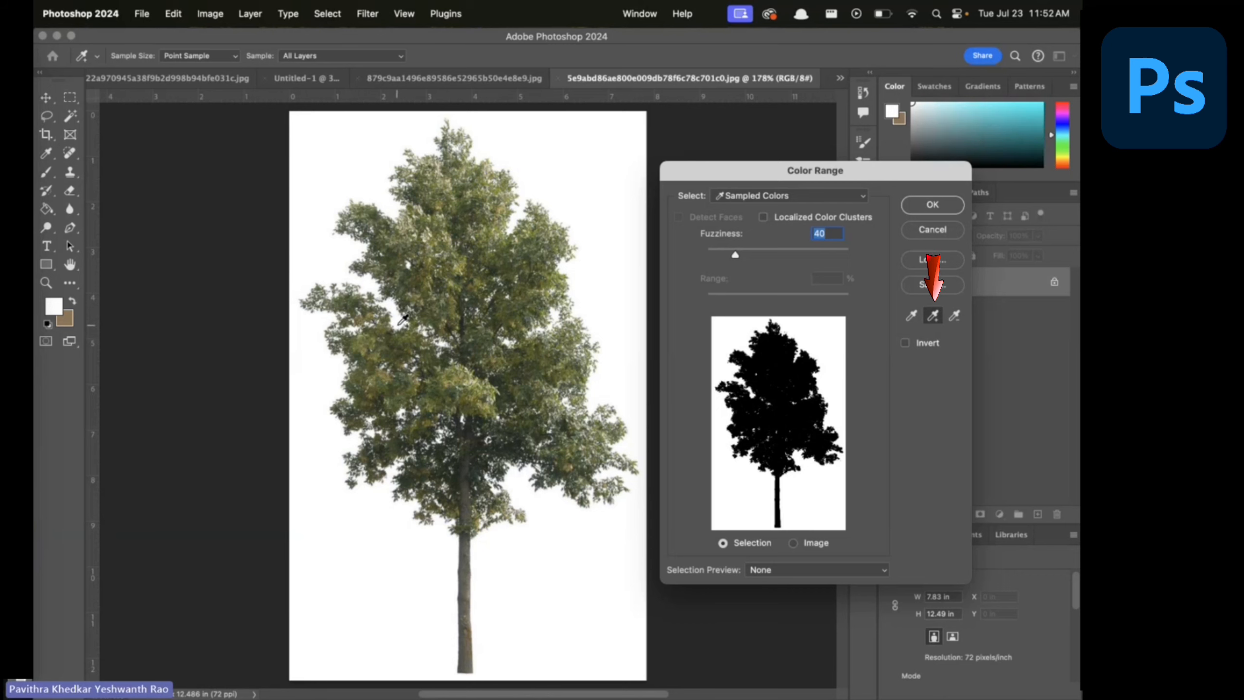
{"action": "left_click", "coordinate": [401, 324]}
{"action": "left_click", "coordinate": [439, 445]}
{"action": "left_click", "coordinate": [440, 445]}
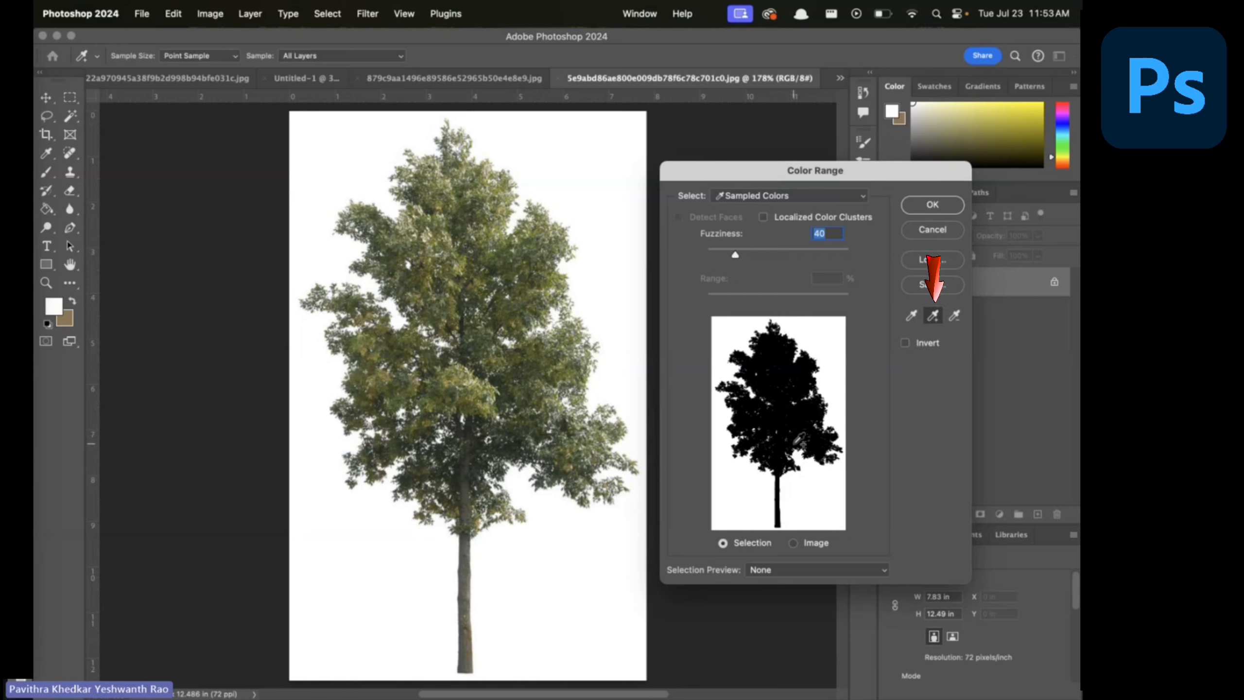
{"action": "left_click", "coordinate": [931, 205]}
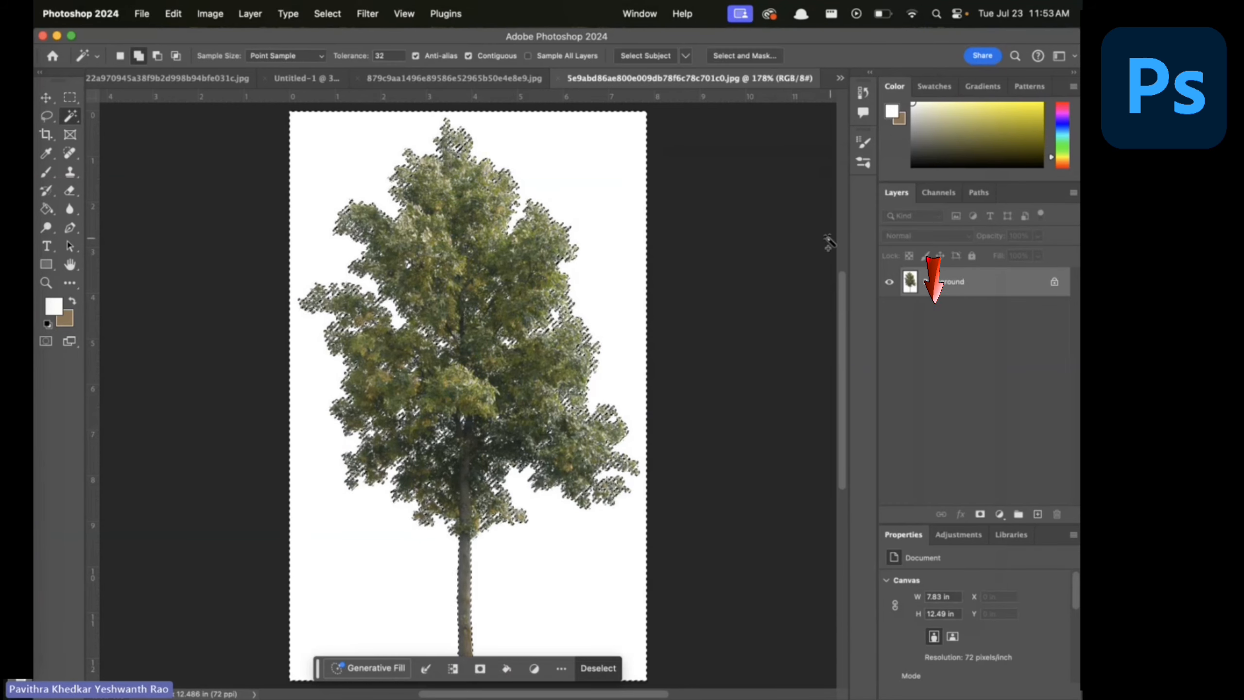
Duplicate the Background layer as Background copy, hide the original, delete the selected white area from the copy and deselect
{"action": "key", "text": "w"}
{"action": "right_click", "coordinate": [977, 284]}
{"action": "left_click", "coordinate": [877, 337]}
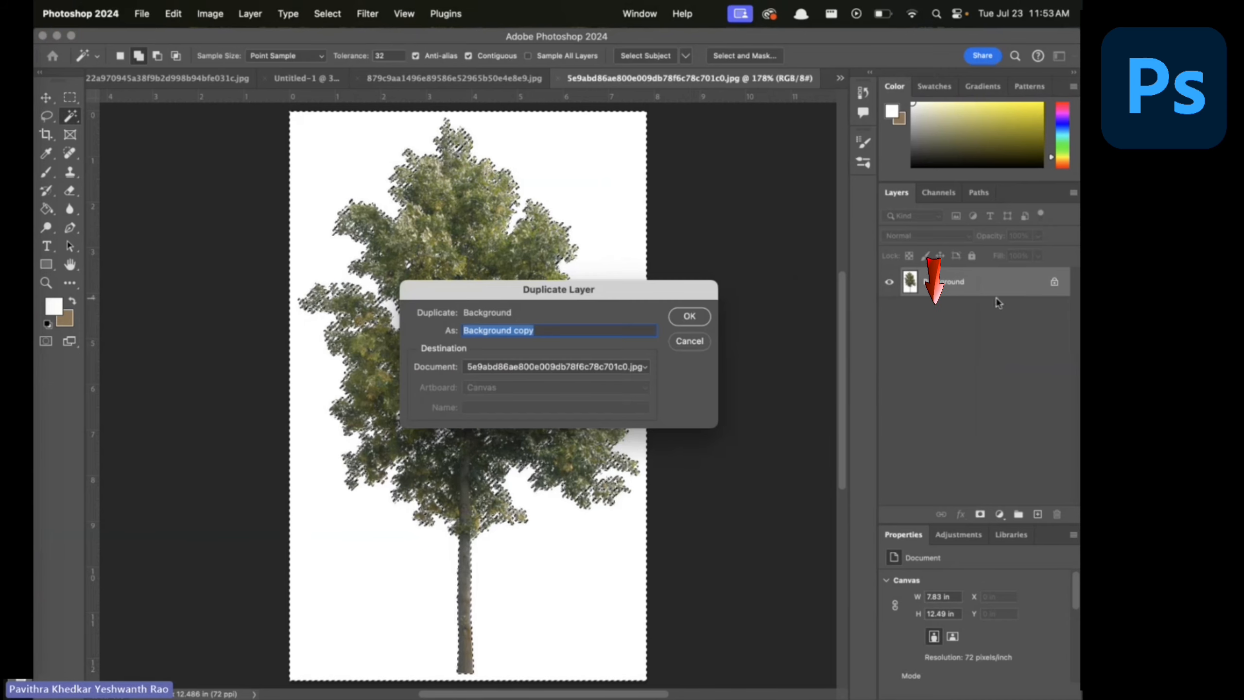
{"action": "key", "text": "Return"}
{"action": "left_click", "coordinate": [888, 311]}
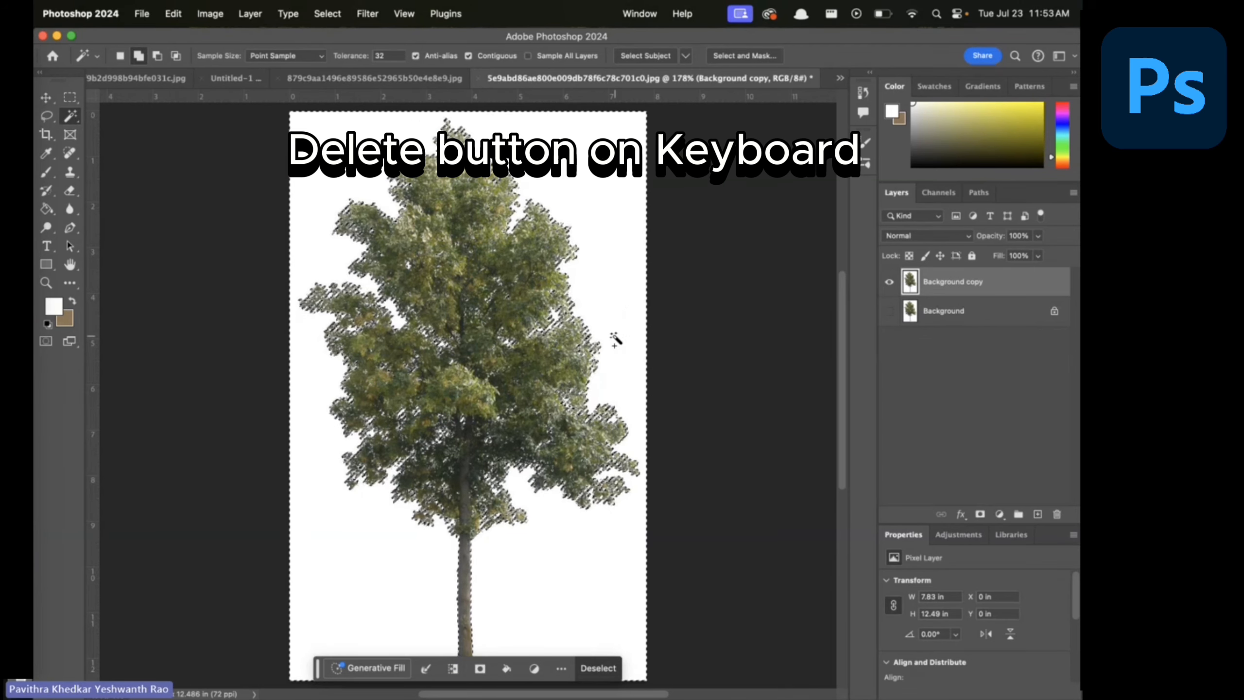
{"action": "key", "text": "Delete"}
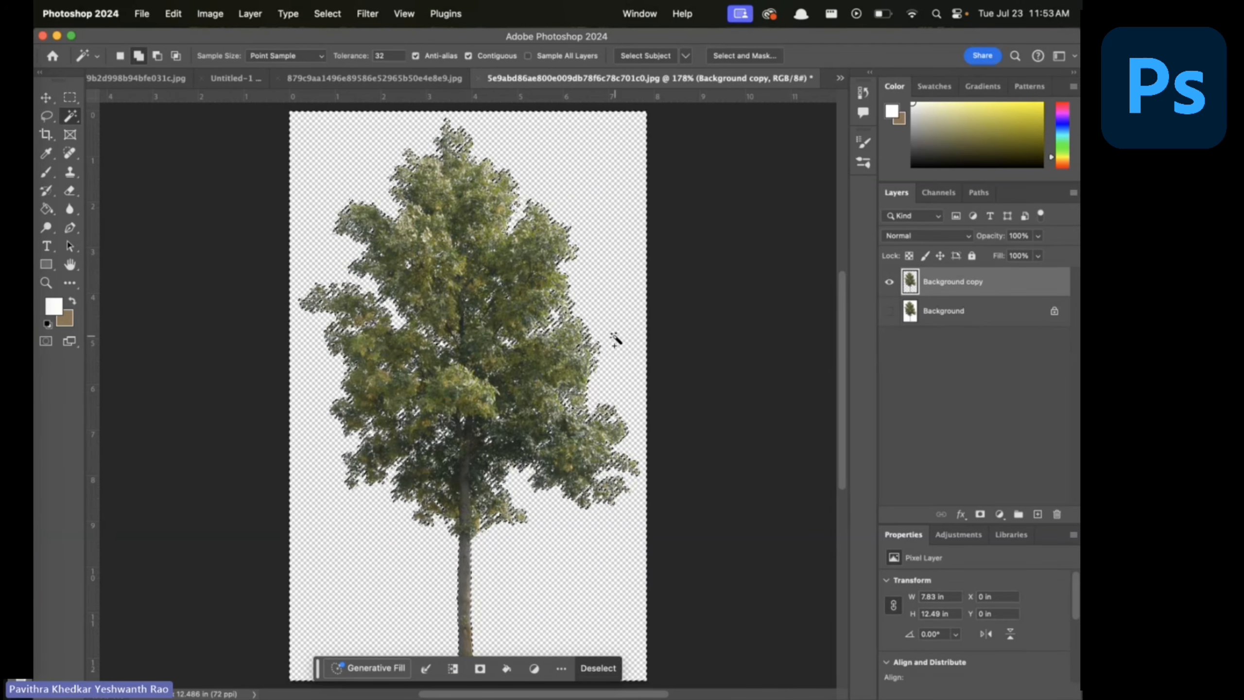
{"action": "key", "text": "super+d"}
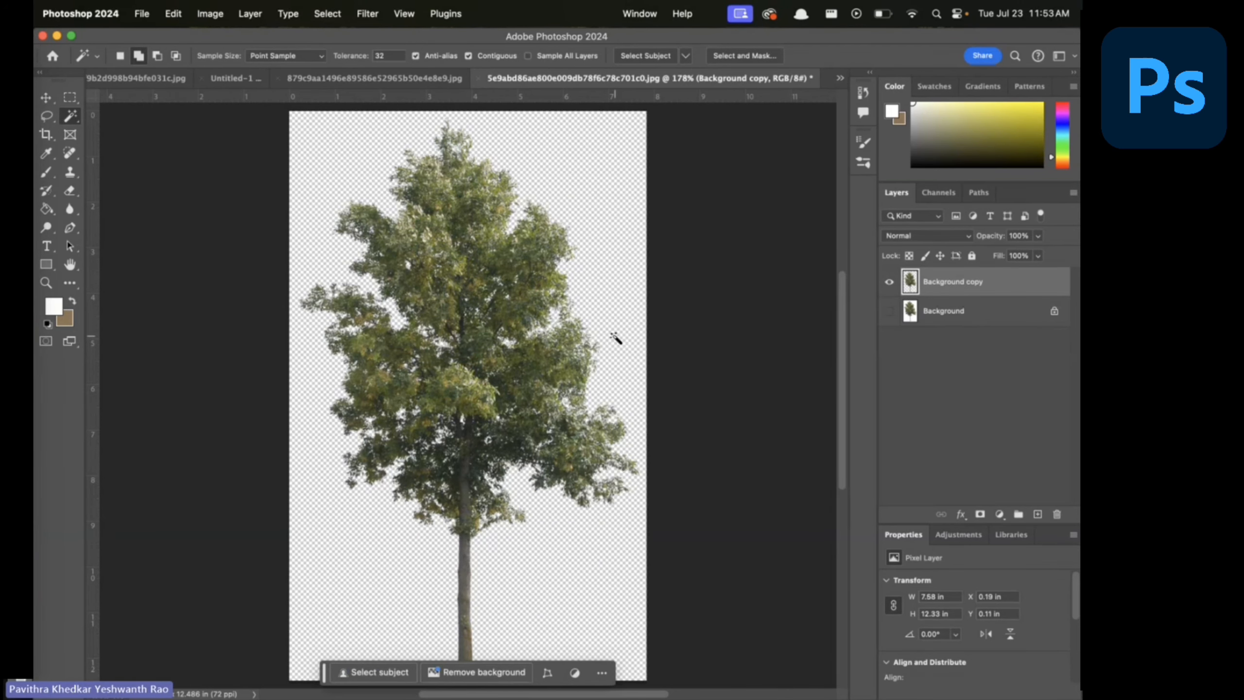
Bring the cut-out tree into the Untitled-1 sheet and place it on the section's raised ground, scaled to 86.77%
{"action": "key", "text": "v"}
{"action": "left_click_drag", "start_coordinate": [553, 395], "coordinate": [666, 378]}
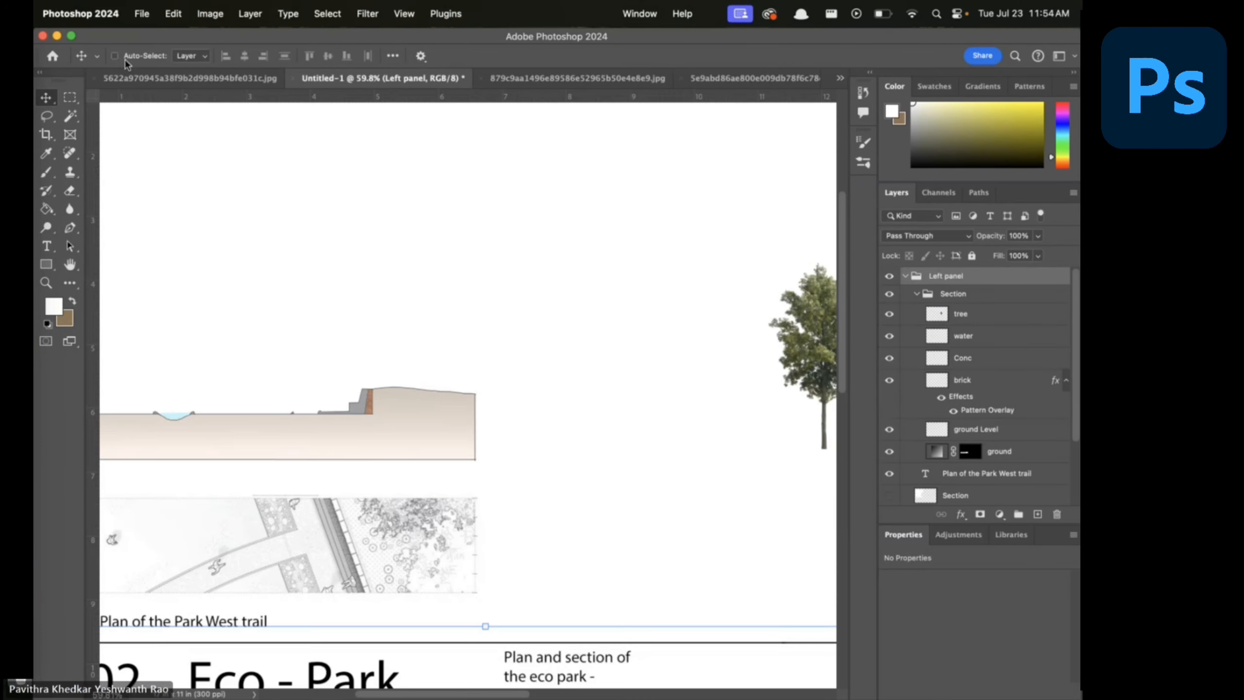
{"action": "left_click_drag", "start_coordinate": [808, 294], "coordinate": [387, 264]}
{"action": "scroll", "coordinate": [573, 380], "scroll_direction": "left", "scroll_amount": 5}
{"action": "left_click_drag", "start_coordinate": [535, 189], "coordinate": [552, 216]}
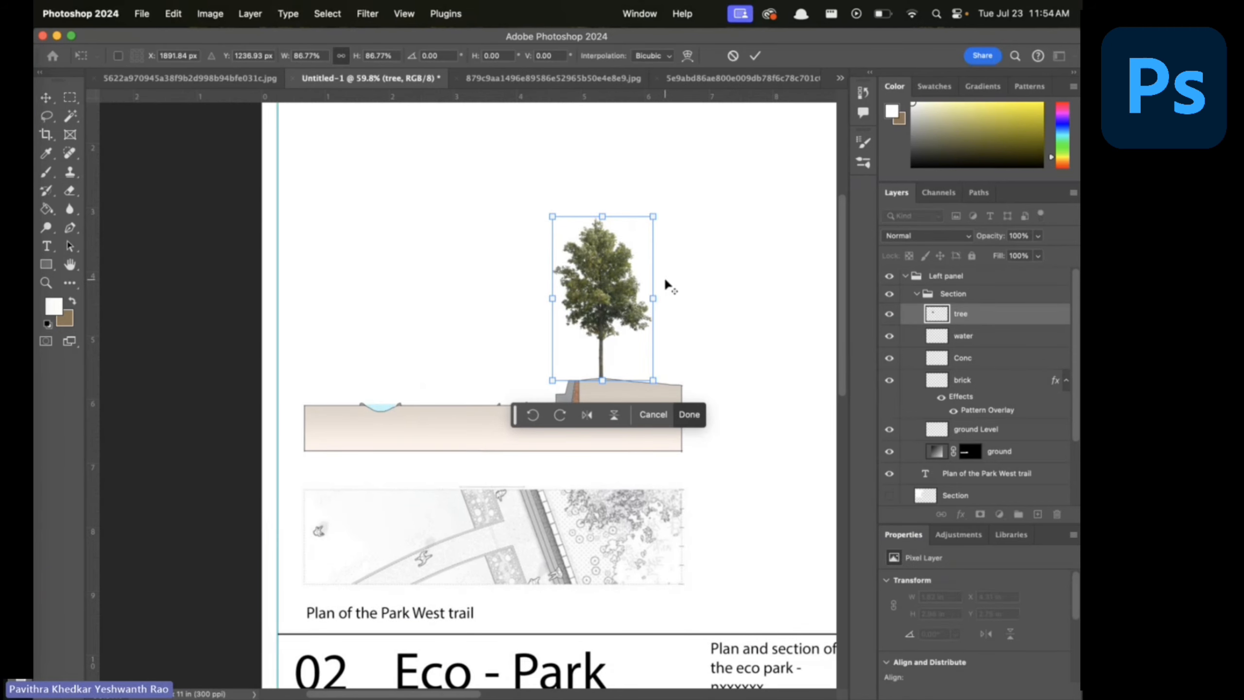
{"action": "left_click", "coordinate": [691, 415]}
Place three copies of the tree along the section and set the opacity of the copy on the raised ground to 63%
{"action": "left_click_drag", "start_coordinate": [613, 307], "coordinate": [448, 321]}
{"action": "left_click", "coordinate": [821, 319]}
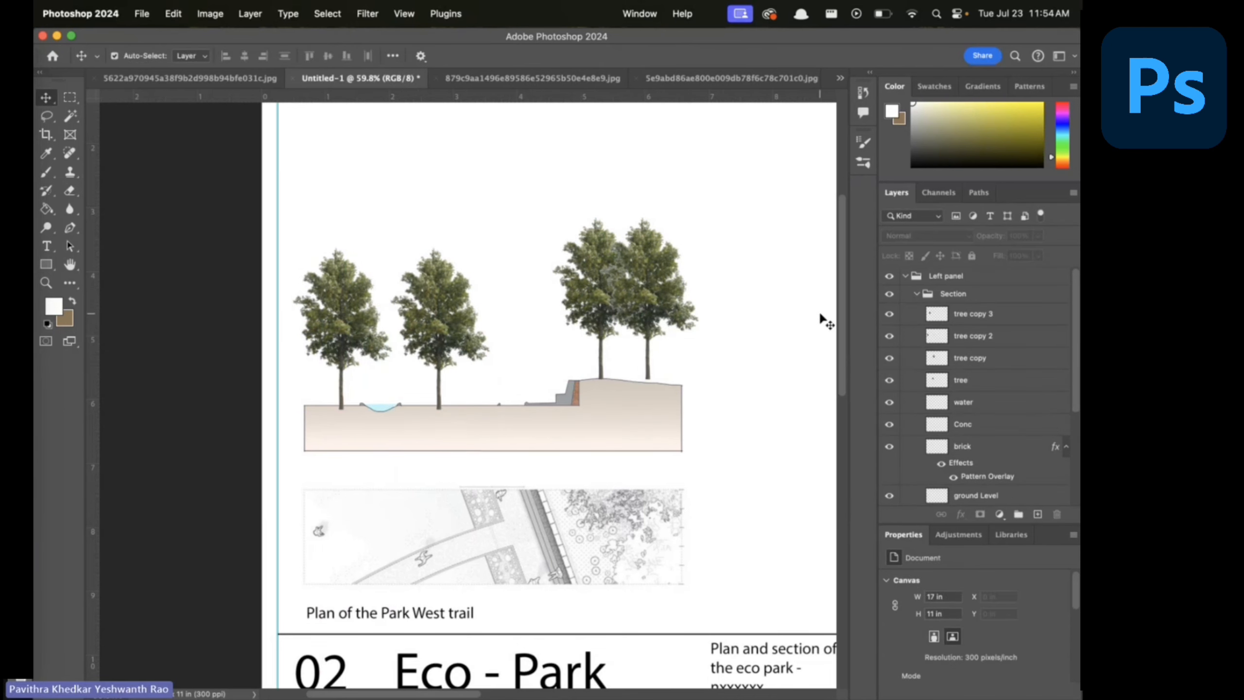
{"action": "left_click", "coordinate": [671, 294]}
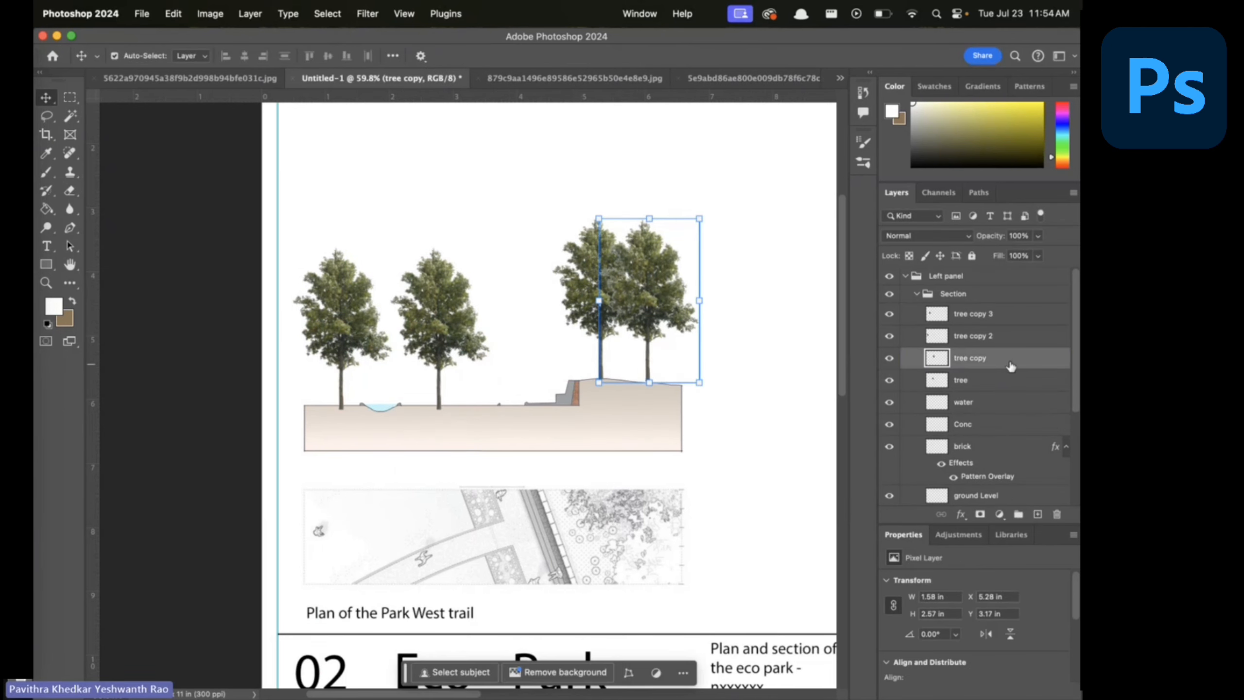
{"action": "left_click", "coordinate": [1038, 255]}
{"action": "left_click_drag", "start_coordinate": [1029, 257], "coordinate": [1017, 259]}
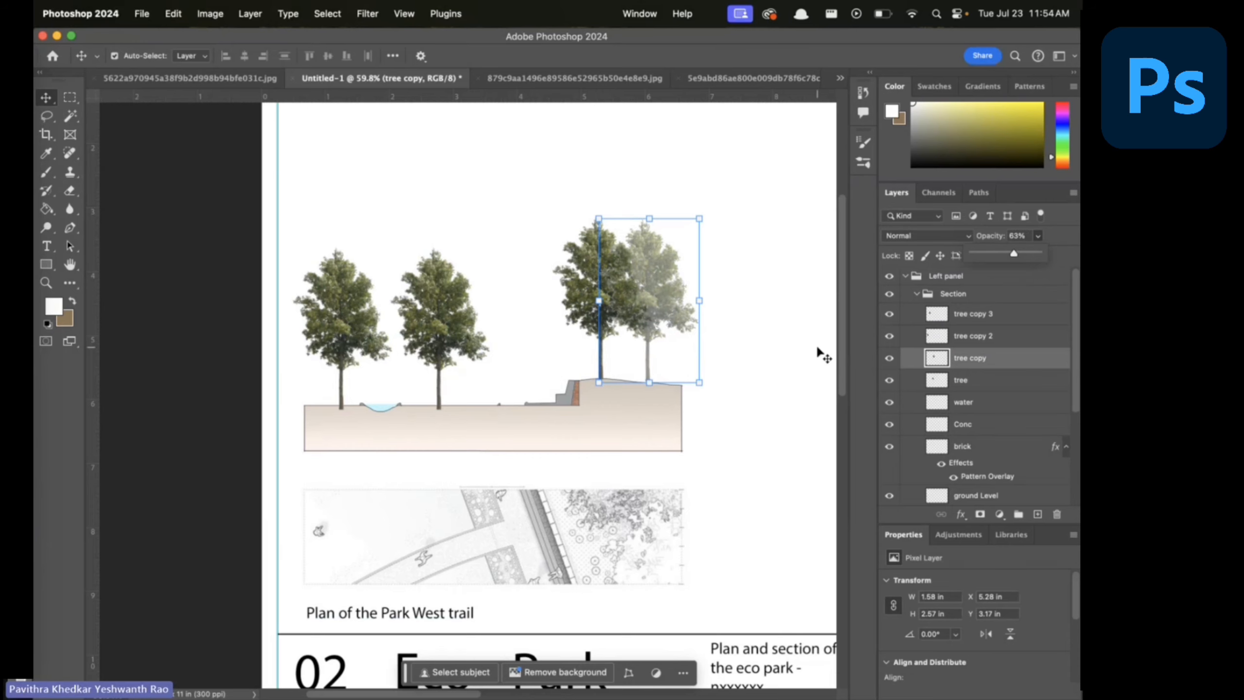
Scale the tree copy 3 layer to 64.88% and stand it on the ground line beside the water
{"action": "left_click", "coordinate": [424, 350]}
{"action": "left_click_drag", "start_coordinate": [491, 246], "coordinate": [455, 304]}
{"action": "left_click_drag", "start_coordinate": [431, 349], "coordinate": [434, 344]}
{"action": "key", "text": "Return"}
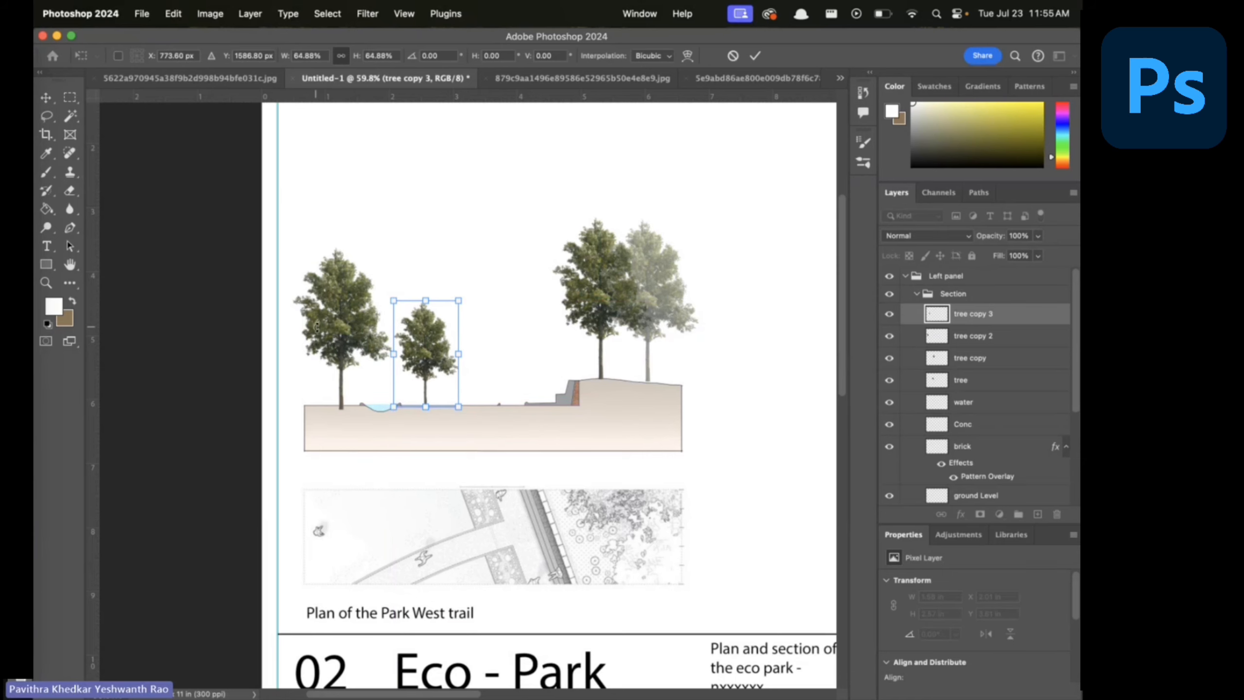
Switch to Chrome, save the Green Olive Firewood tree-row image into Photoshop resources, and place 558c8f97d0b196ebd646fe7c27fc24bf.jpg in the sheet
{"action": "key", "text": "super+Tab"}
{"action": "scroll", "coordinate": [881, 392], "scroll_direction": "up", "scroll_amount": 2}
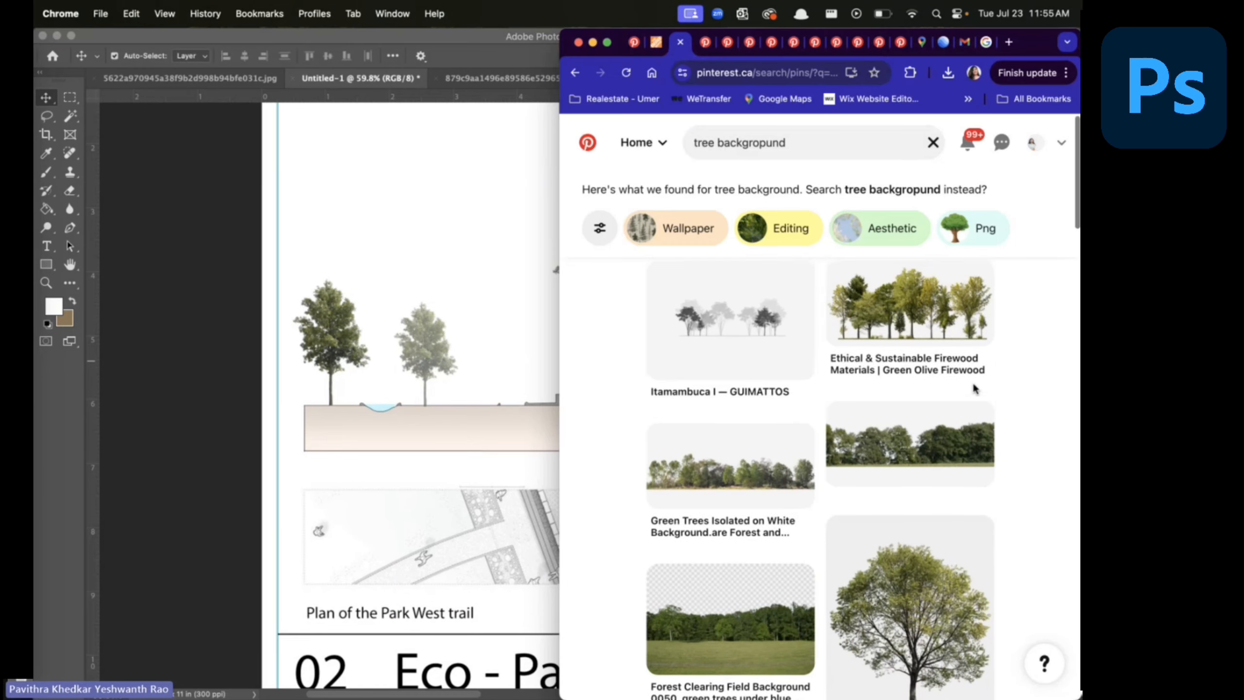
{"action": "right_click", "coordinate": [908, 327]}
{"action": "left_click", "coordinate": [925, 330]}
{"action": "left_click_drag", "start_coordinate": [628, 277], "coordinate": [386, 195]}
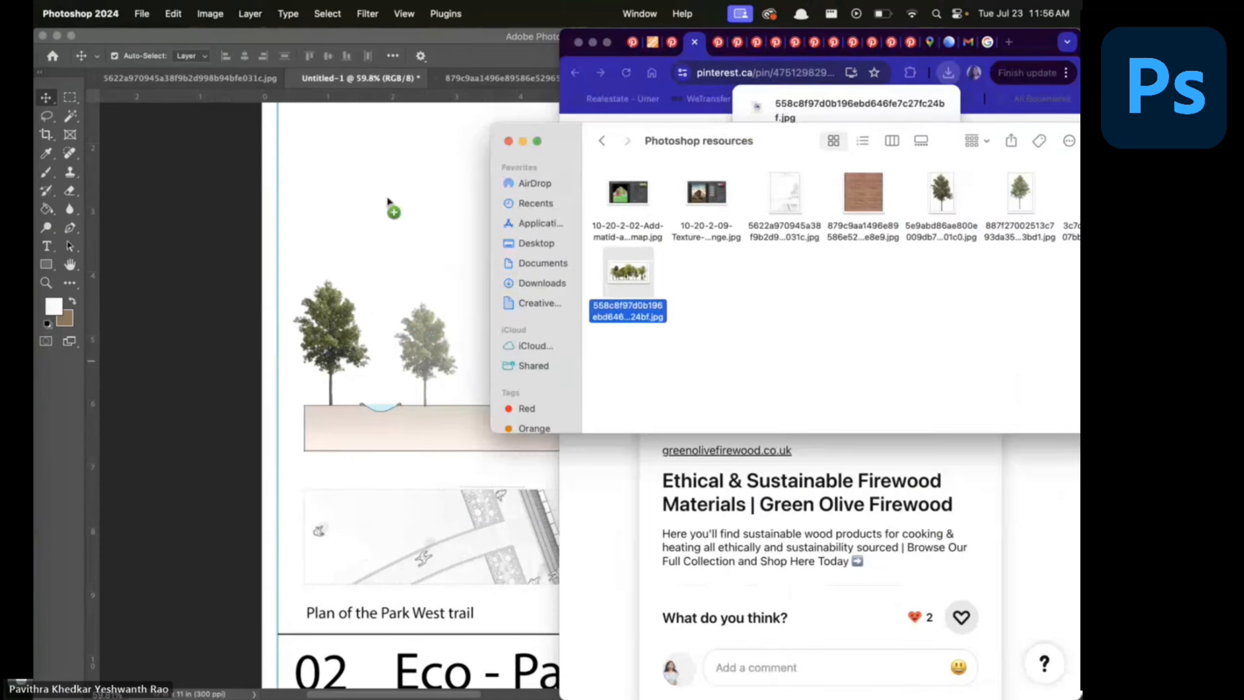
Move the tree-row image layer directly below the ground layer in the Section stacking order
{"action": "left_click_drag", "start_coordinate": [949, 277], "coordinate": [968, 460]}
{"action": "scroll", "coordinate": [955, 420], "scroll_direction": "down", "scroll_amount": 5}
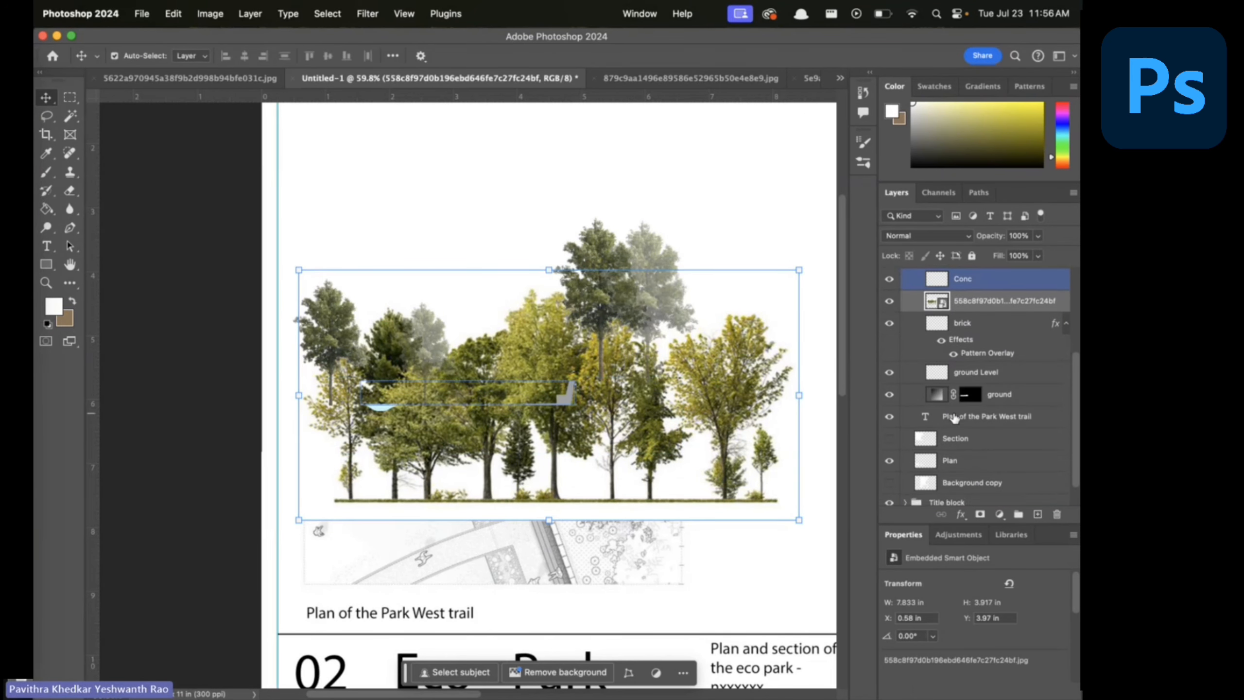
{"action": "left_click_drag", "start_coordinate": [973, 329], "coordinate": [974, 424]}
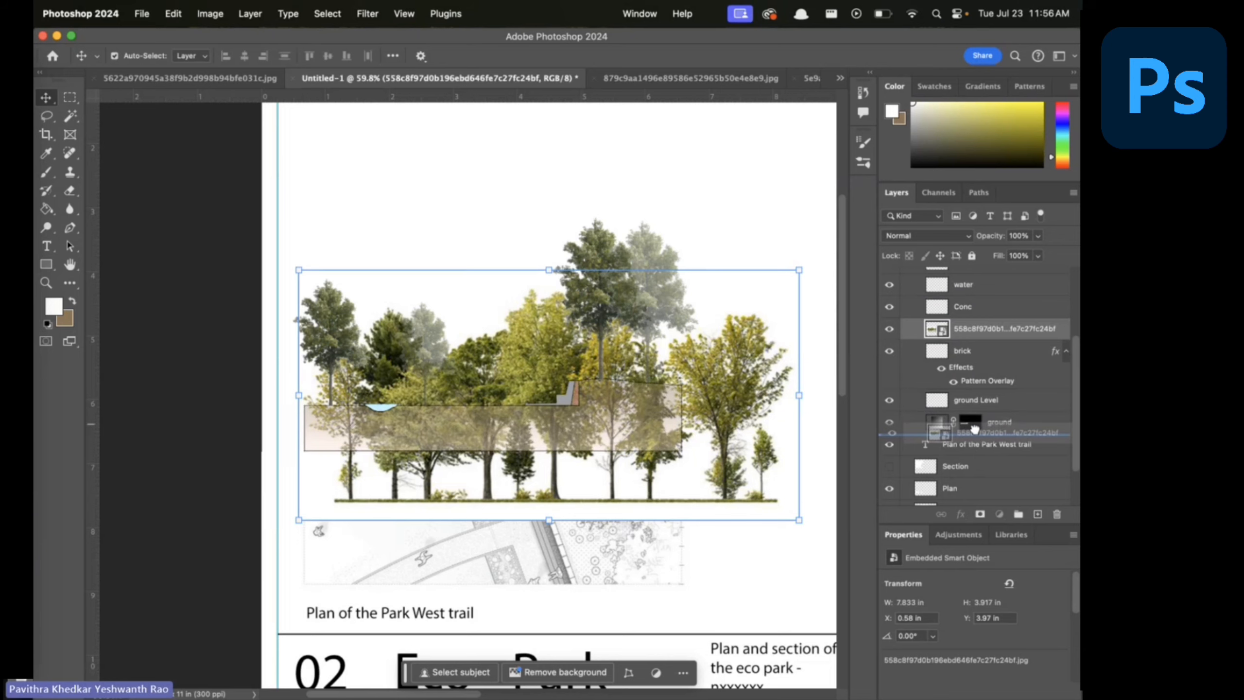
Align the tree row with the section's ground line, scale it to 85.20% and set its opacity to 25%
{"action": "left_click_drag", "start_coordinate": [775, 376], "coordinate": [739, 280]}
{"action": "key", "text": "ctrl+t"}
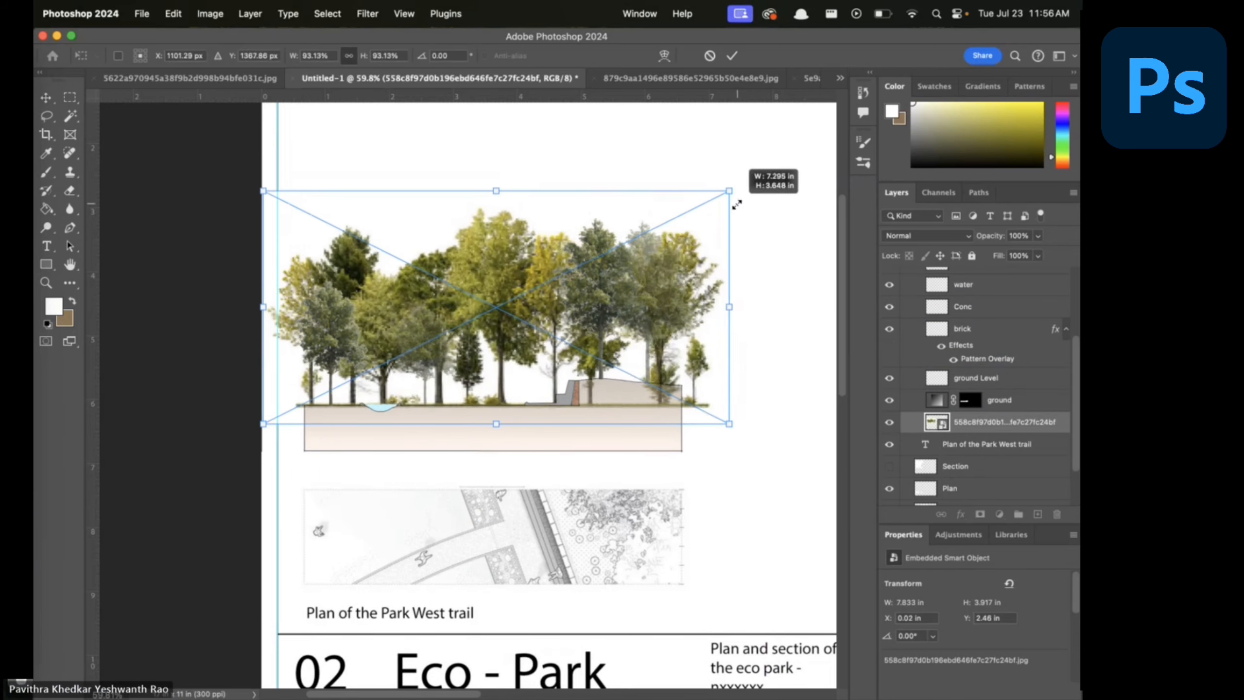
{"action": "left_click_drag", "start_coordinate": [735, 189], "coordinate": [698, 212]}
{"action": "left_click", "coordinate": [1037, 254]}
{"action": "left_click_drag", "start_coordinate": [1027, 255], "coordinate": [989, 255]}
{"action": "key", "text": "Escape"}
{"action": "left_click_drag", "start_coordinate": [762, 176], "coordinate": [714, 220]}
{"action": "left_click_drag", "start_coordinate": [265, 206], "coordinate": [276, 208]}
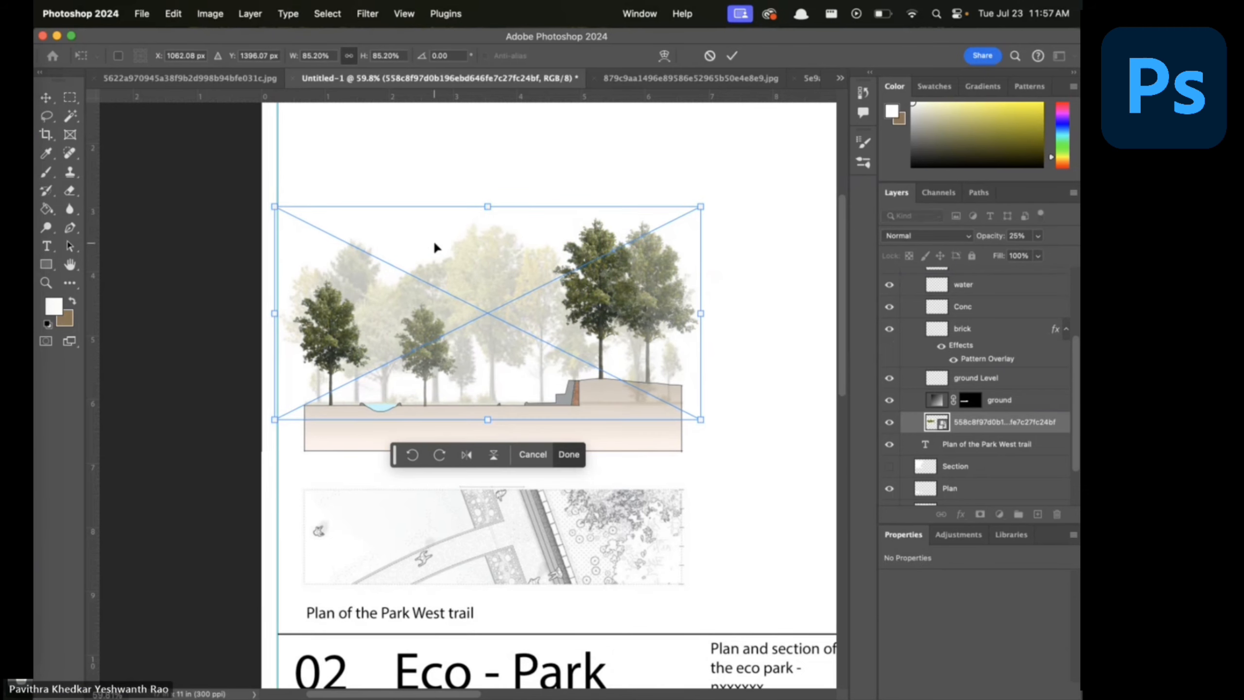
Marquee-select the part of the tree row behind the raised ground and rasterize the tree-row layer
{"action": "left_click", "coordinate": [70, 98]}
{"action": "left_click_drag", "start_coordinate": [572, 220], "coordinate": [701, 419]}
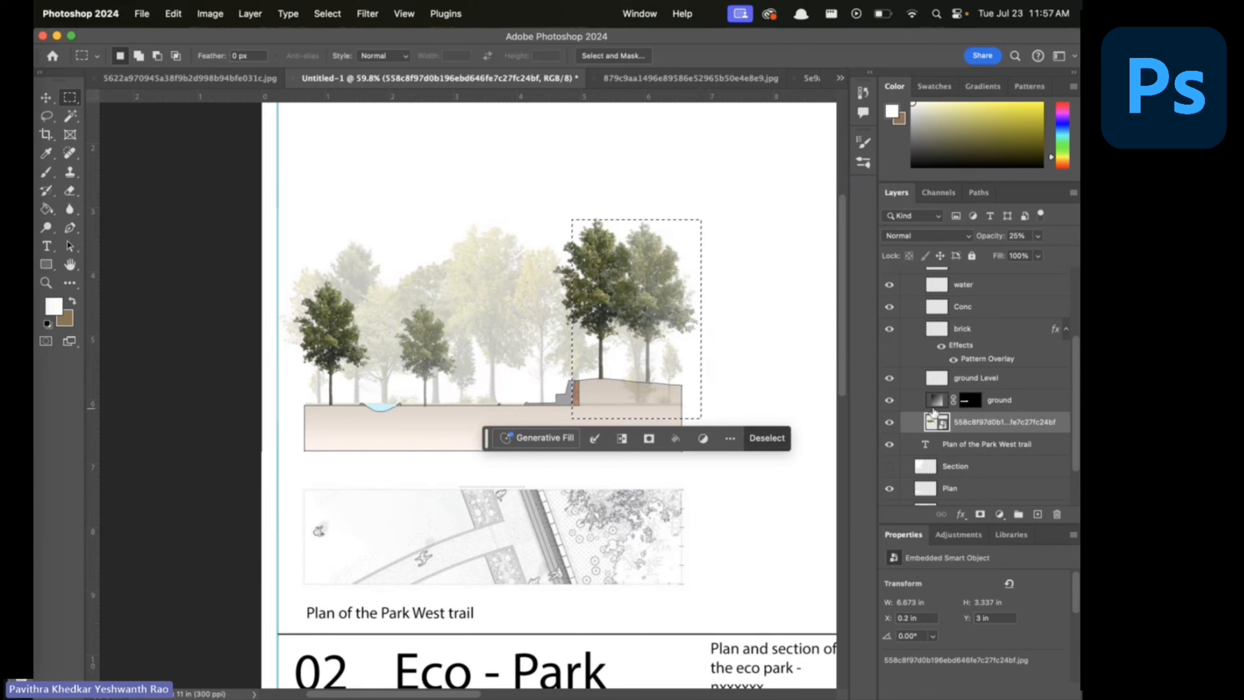
{"action": "right_click", "coordinate": [630, 301]}
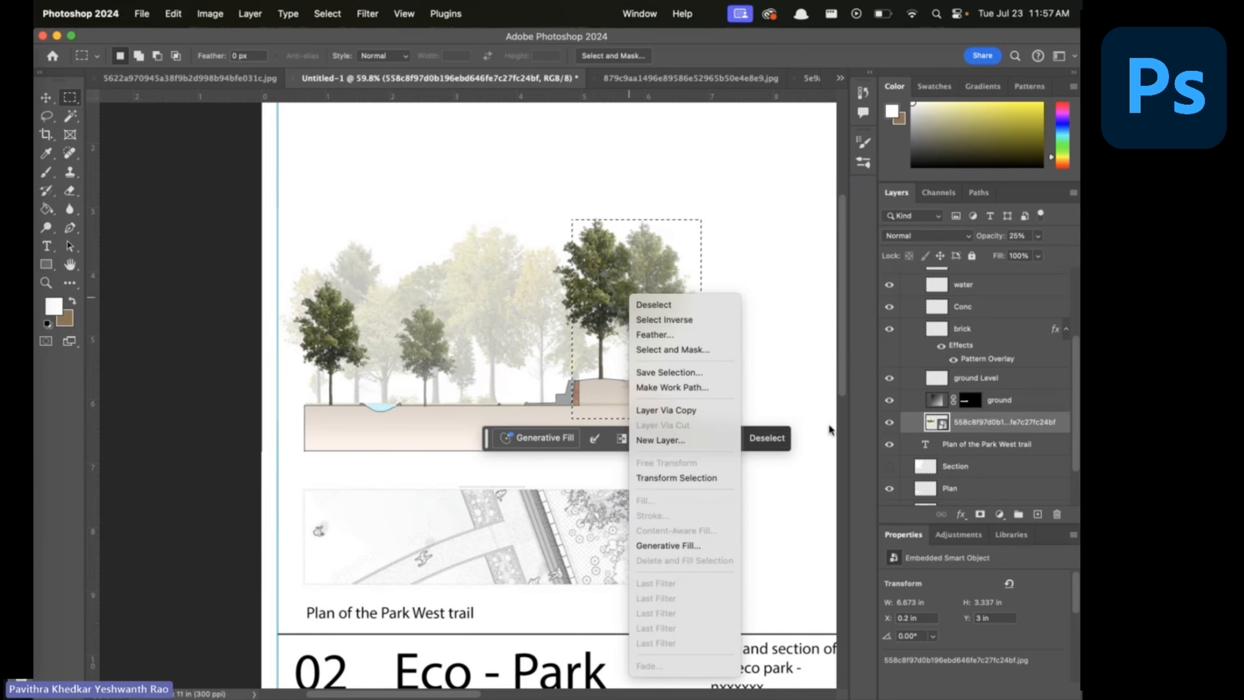
{"action": "left_click", "coordinate": [958, 425]}
{"action": "right_click", "coordinate": [958, 424]}
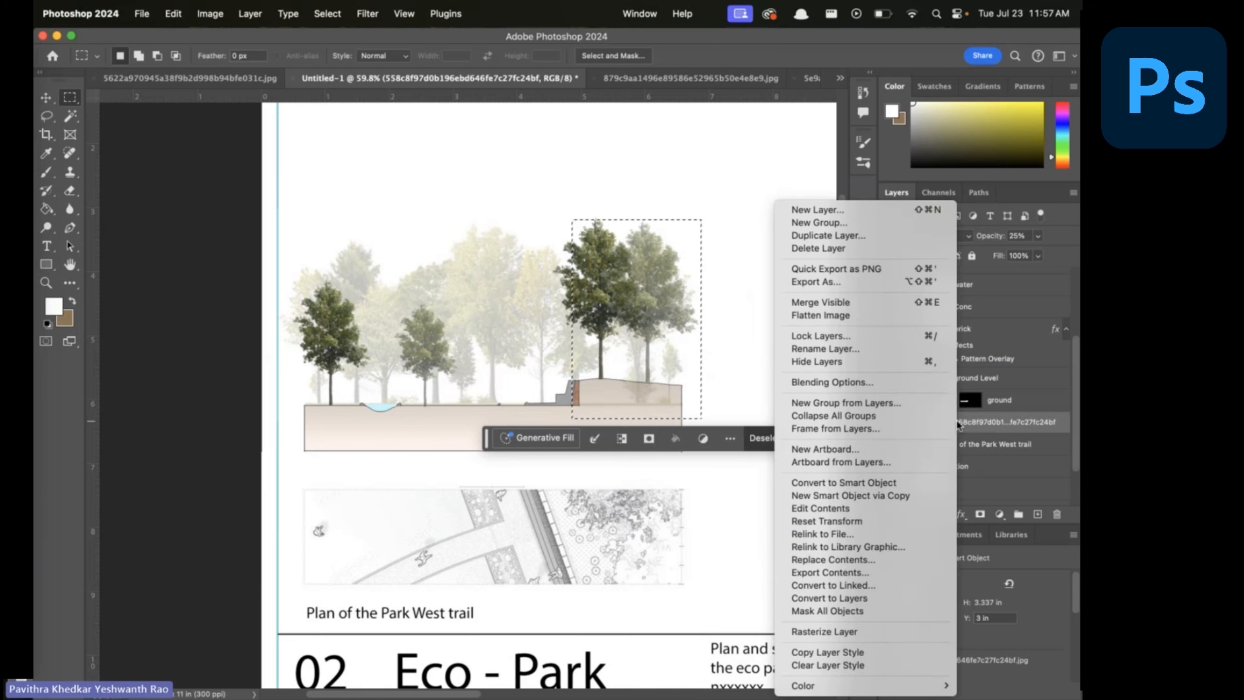
{"action": "left_click", "coordinate": [822, 632]}
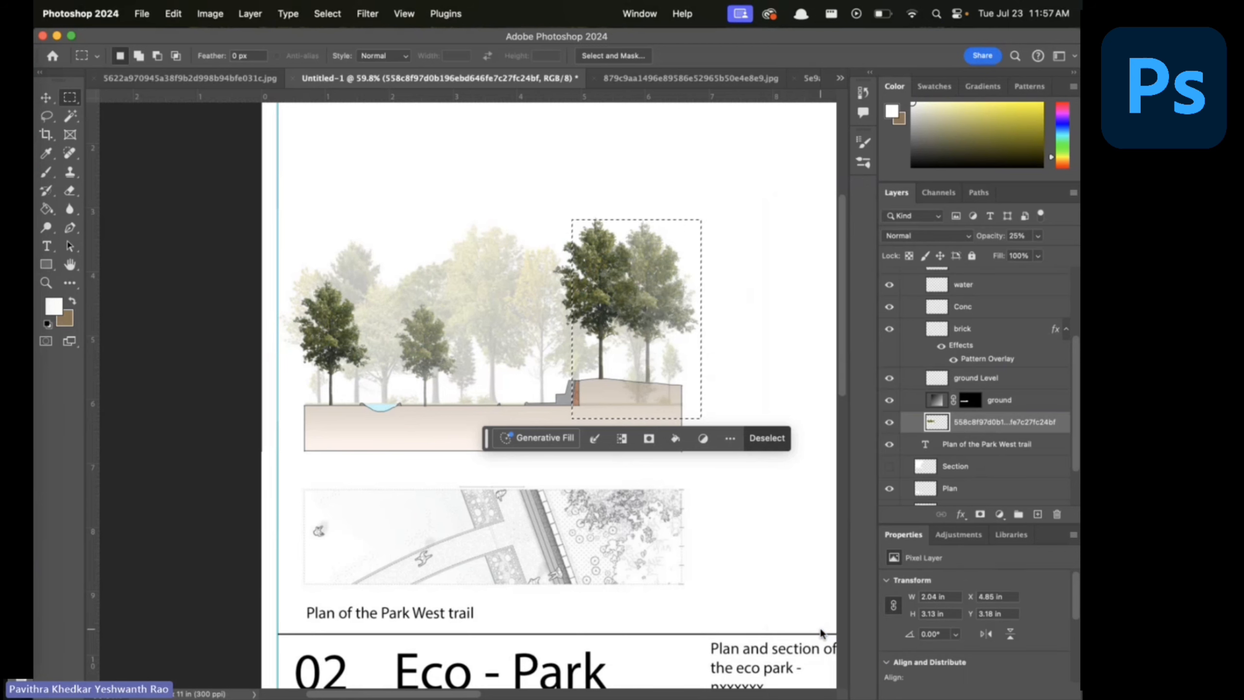
Cut the selected background trees to a new layer and shift them up onto the raised ground
{"action": "right_click", "coordinate": [651, 304]}
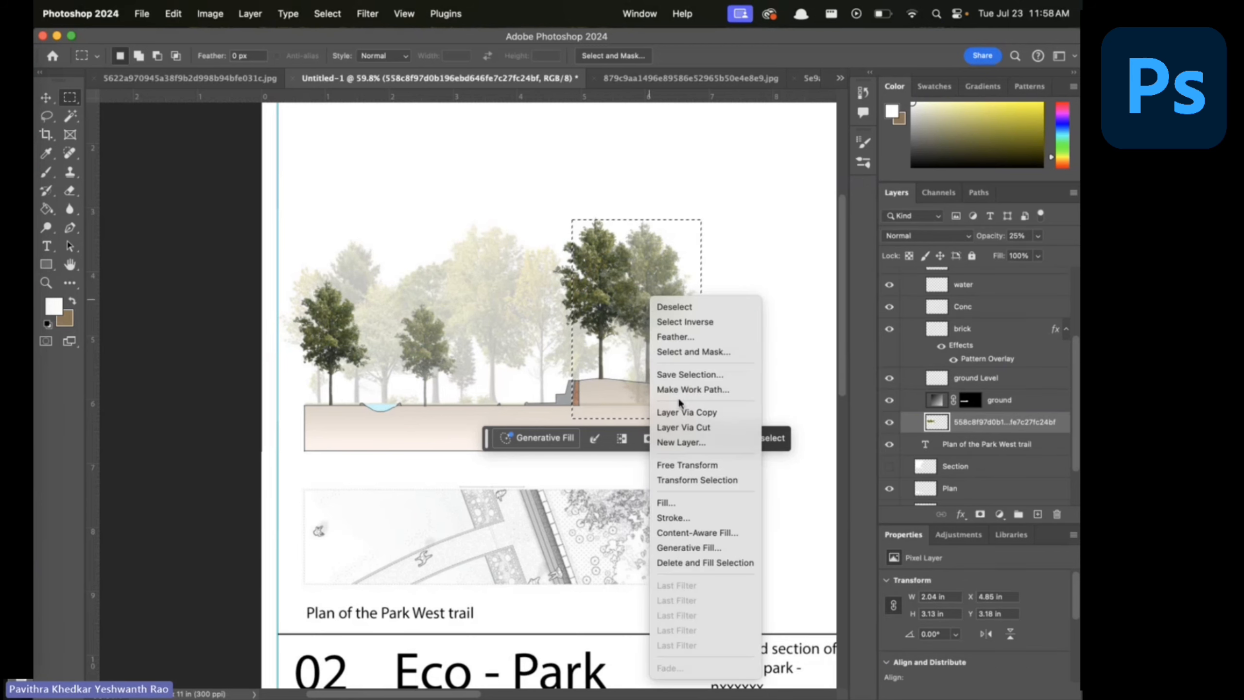
{"action": "left_click", "coordinate": [681, 426]}
{"action": "left_click", "coordinate": [46, 97]}
{"action": "left_click_drag", "start_coordinate": [677, 360], "coordinate": [676, 340]}
Set the ground gradient layer's opacity to 100%, undoing the accidental nudge made on the section
{"action": "left_click_drag", "start_coordinate": [999, 422], "coordinate": [999, 399]}
{"action": "left_click_drag", "start_coordinate": [1037, 248], "coordinate": [1071, 253]}
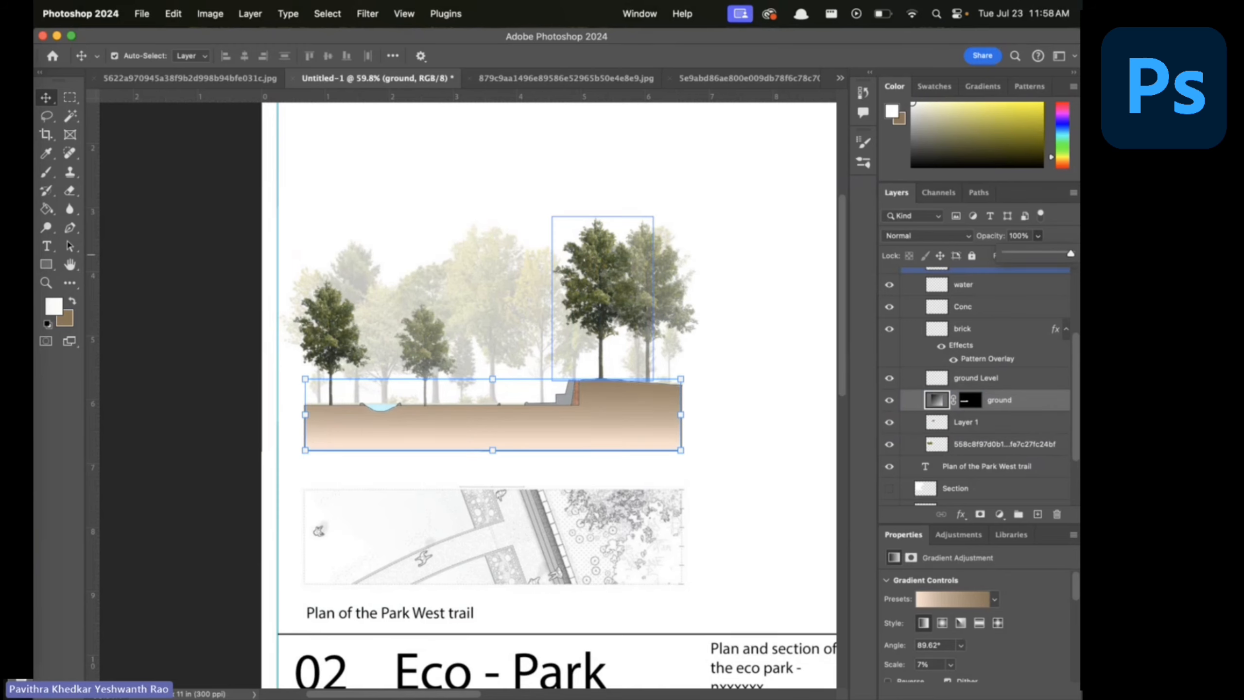
{"action": "left_click", "coordinate": [786, 345]}
{"action": "left_click_drag", "start_coordinate": [676, 363], "coordinate": [677, 364]}
{"action": "key", "text": "super+z"}
{"action": "scroll", "coordinate": [544, 439], "scroll_direction": "up", "scroll_amount": 5}
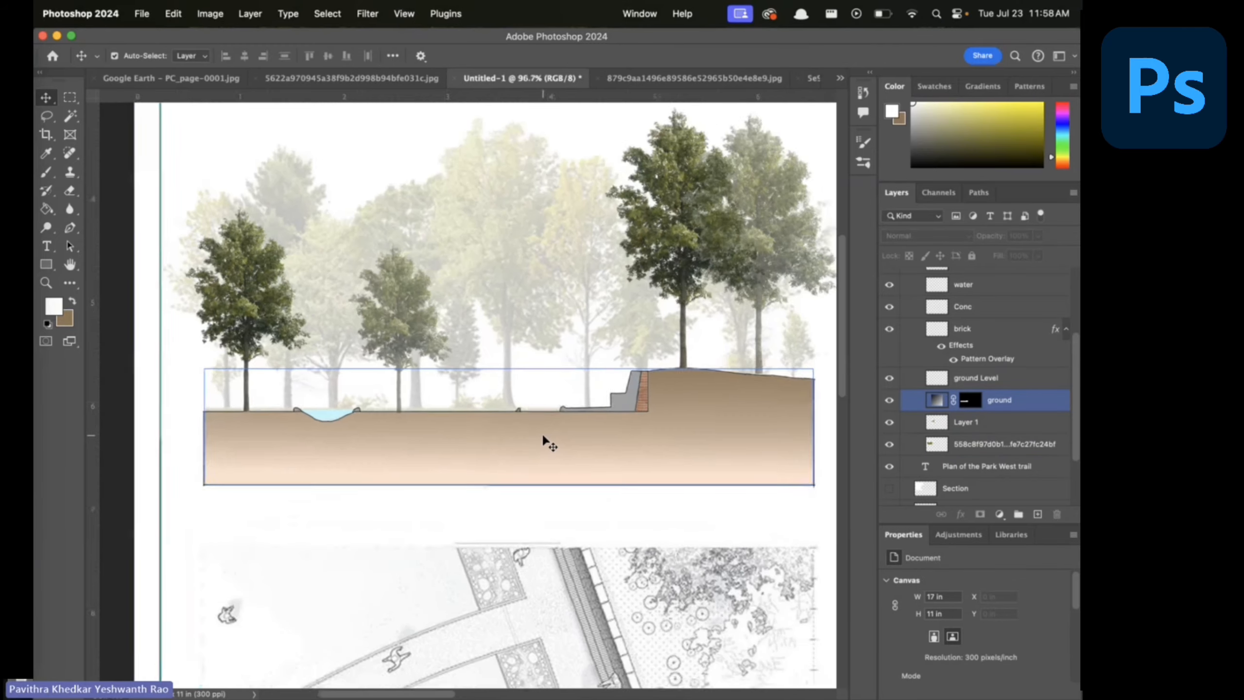
{"action": "scroll", "coordinate": [544, 440], "scroll_direction": "down", "scroll_amount": 2}
Switch to the Pinterest browser window and search for "png people"
{"action": "key", "text": "ctrl+Up"}
{"action": "left_click", "coordinate": [945, 462]}
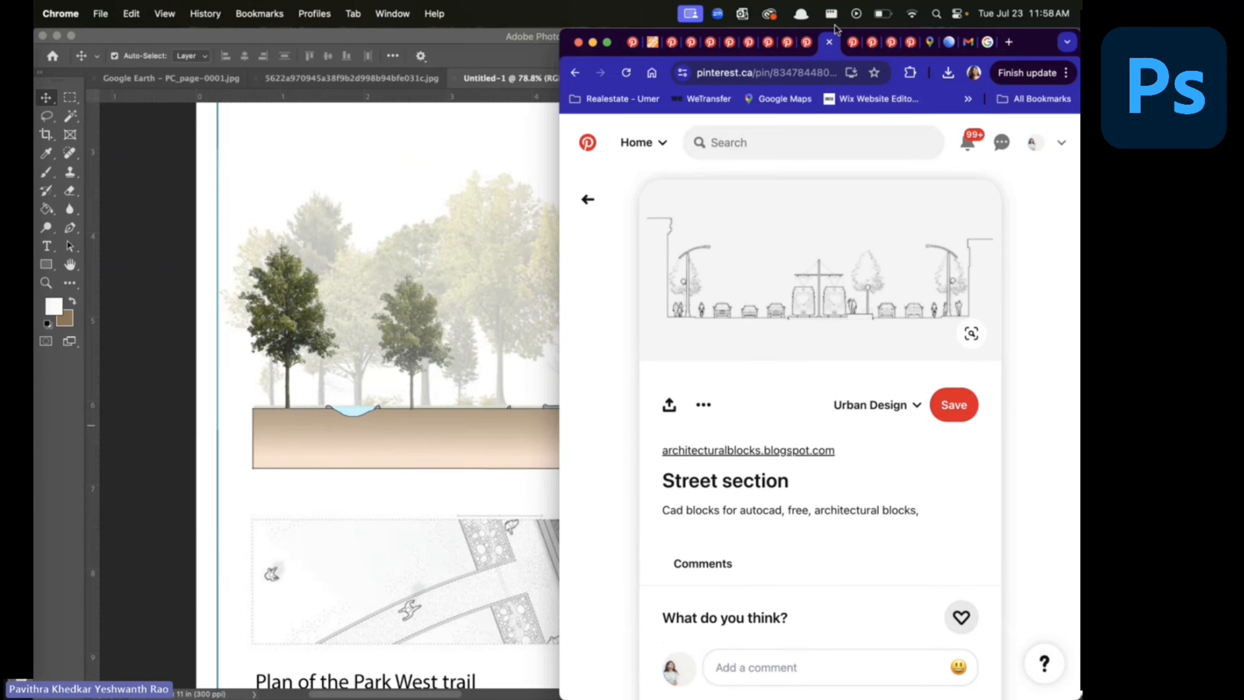
{"action": "left_click", "coordinate": [851, 43]}
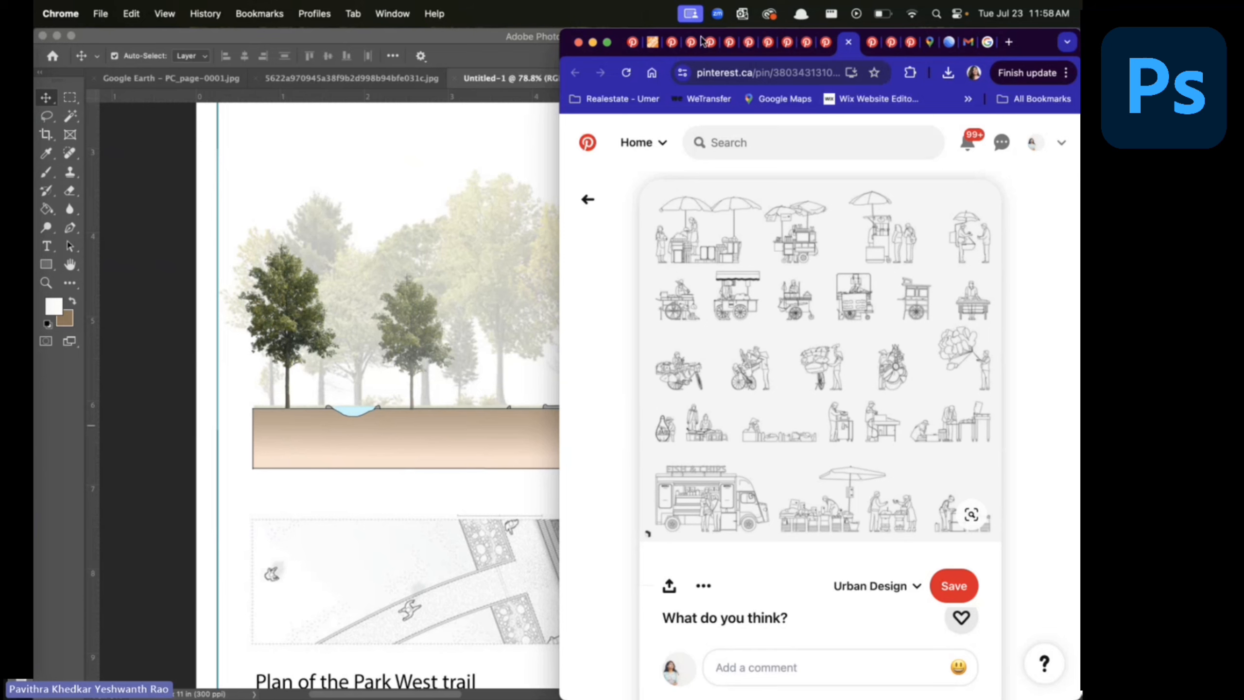
{"action": "left_click", "coordinate": [783, 142]}
{"action": "type", "text": "png people"}
{"action": "key", "text": "Return"}
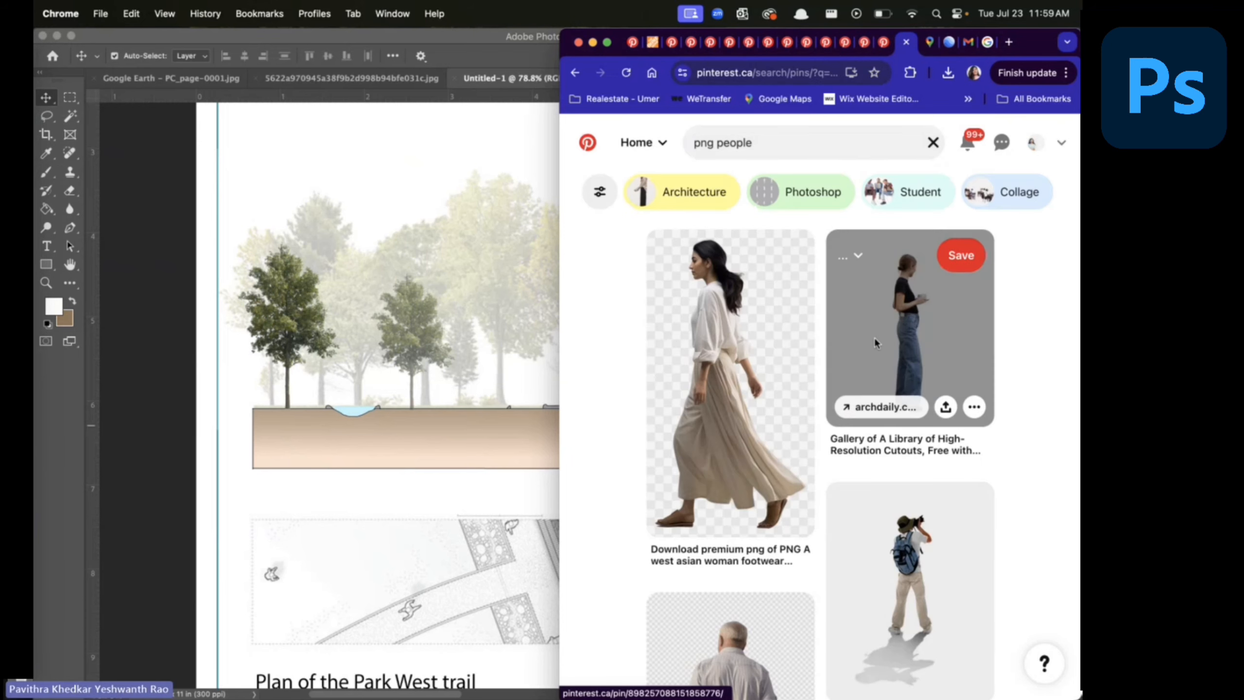
Browse the people cut-out results for a figure suited to the park section
{"action": "scroll", "coordinate": [874, 339], "scroll_direction": "down", "scroll_amount": 15}
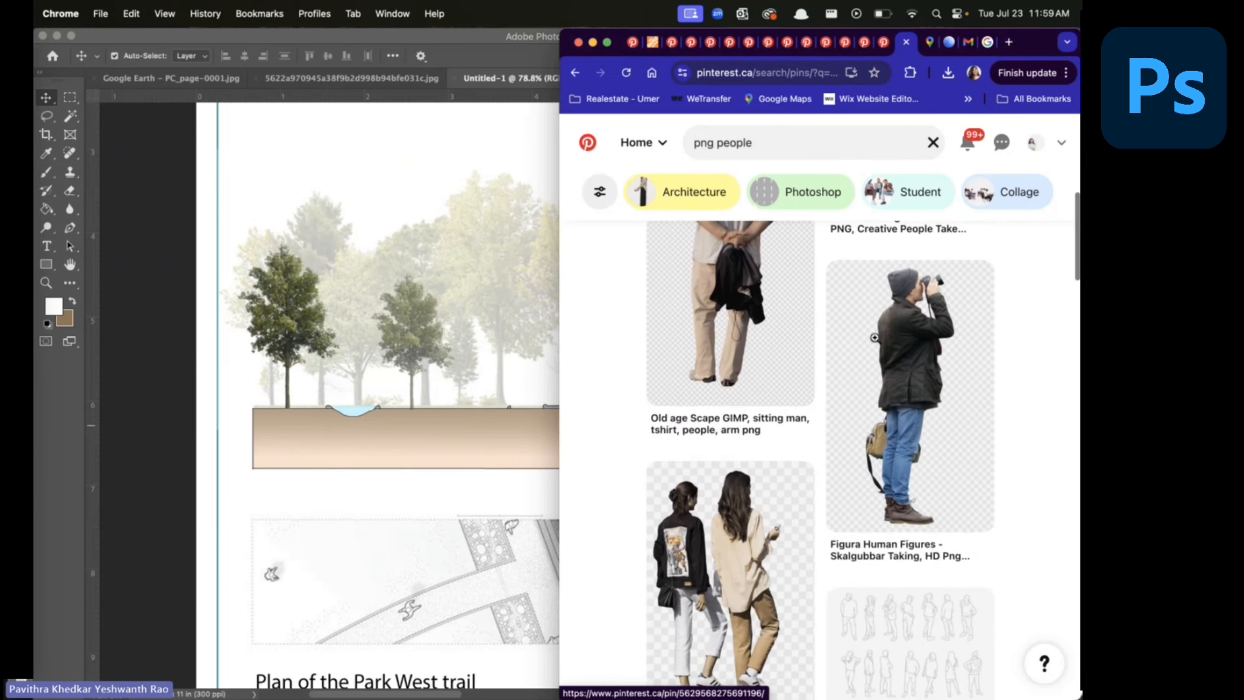
{"action": "scroll", "coordinate": [875, 338], "scroll_direction": "down", "scroll_amount": 5}
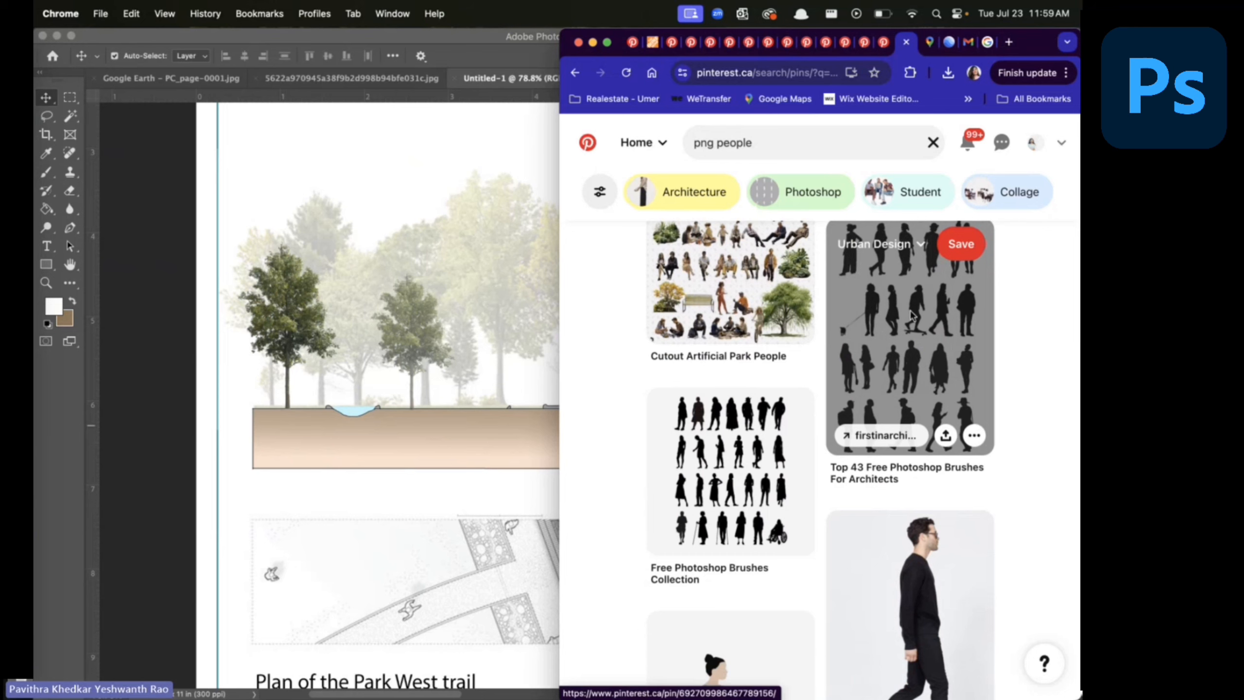
{"action": "scroll", "coordinate": [912, 315], "scroll_direction": "up", "scroll_amount": 2}
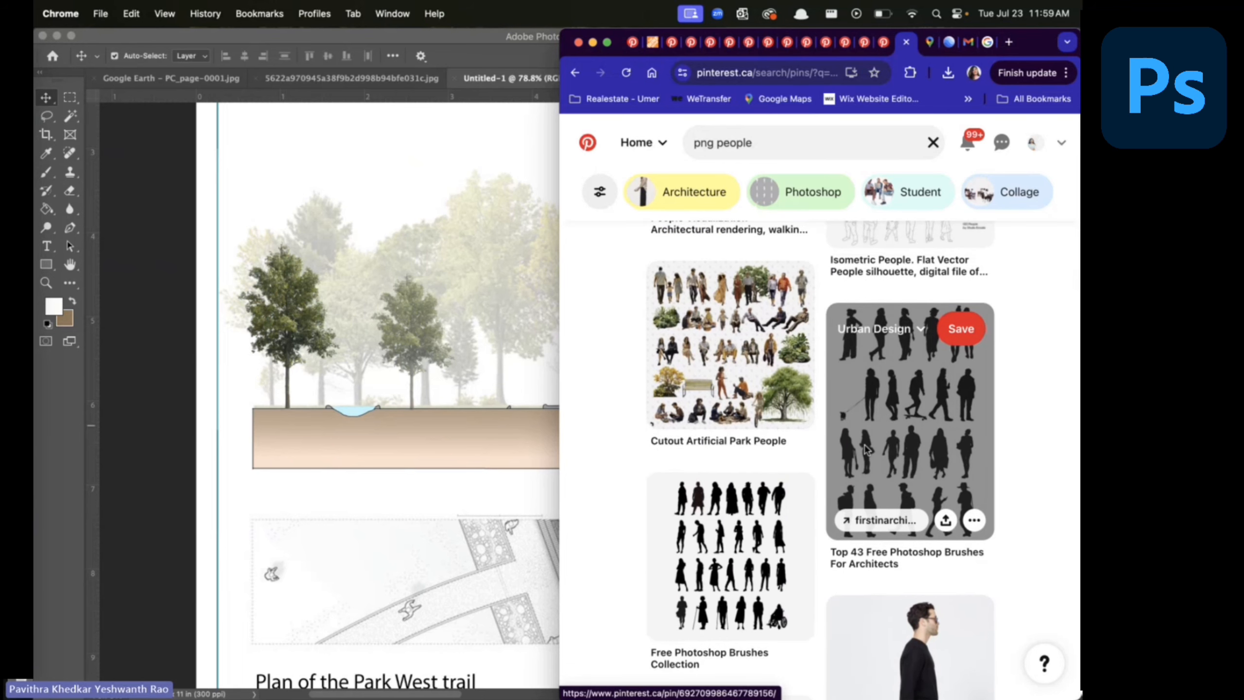
{"action": "scroll", "coordinate": [1005, 444], "scroll_direction": "down", "scroll_amount": 6}
{"action": "scroll", "coordinate": [1005, 444], "scroll_direction": "up", "scroll_amount": 12}
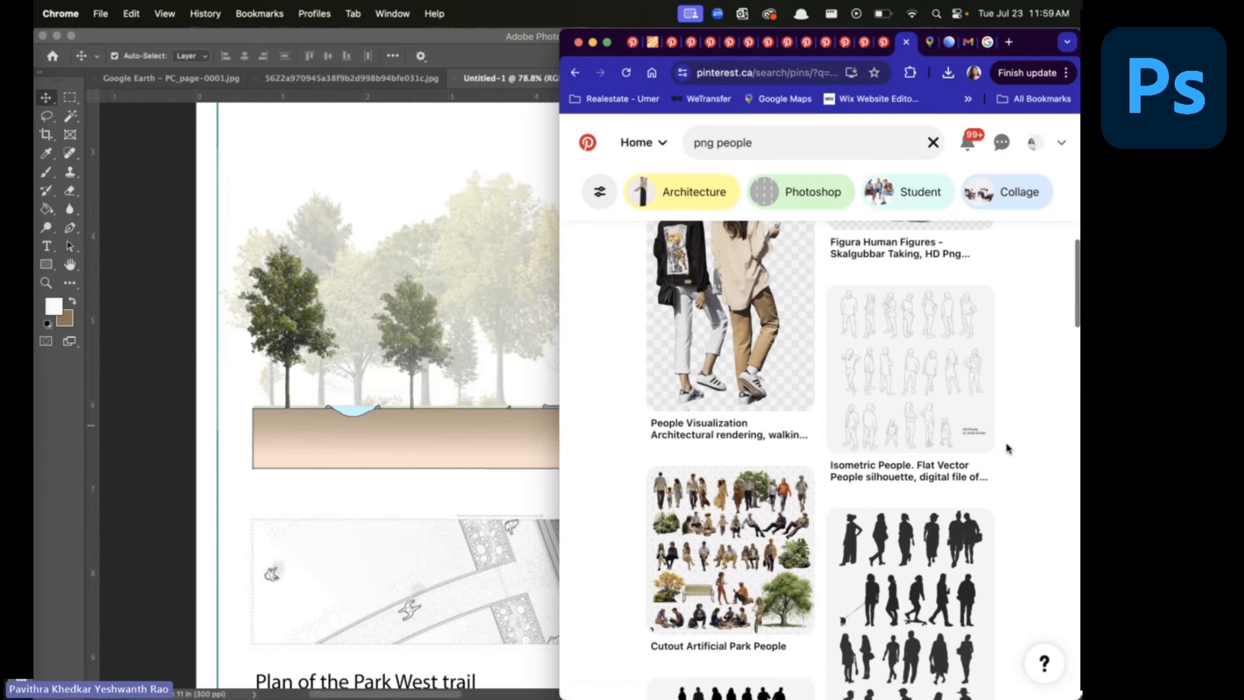
{"action": "scroll", "coordinate": [1007, 449], "scroll_direction": "up", "scroll_amount": 5}
{"action": "scroll", "coordinate": [1007, 448], "scroll_direction": "down", "scroll_amount": 4}
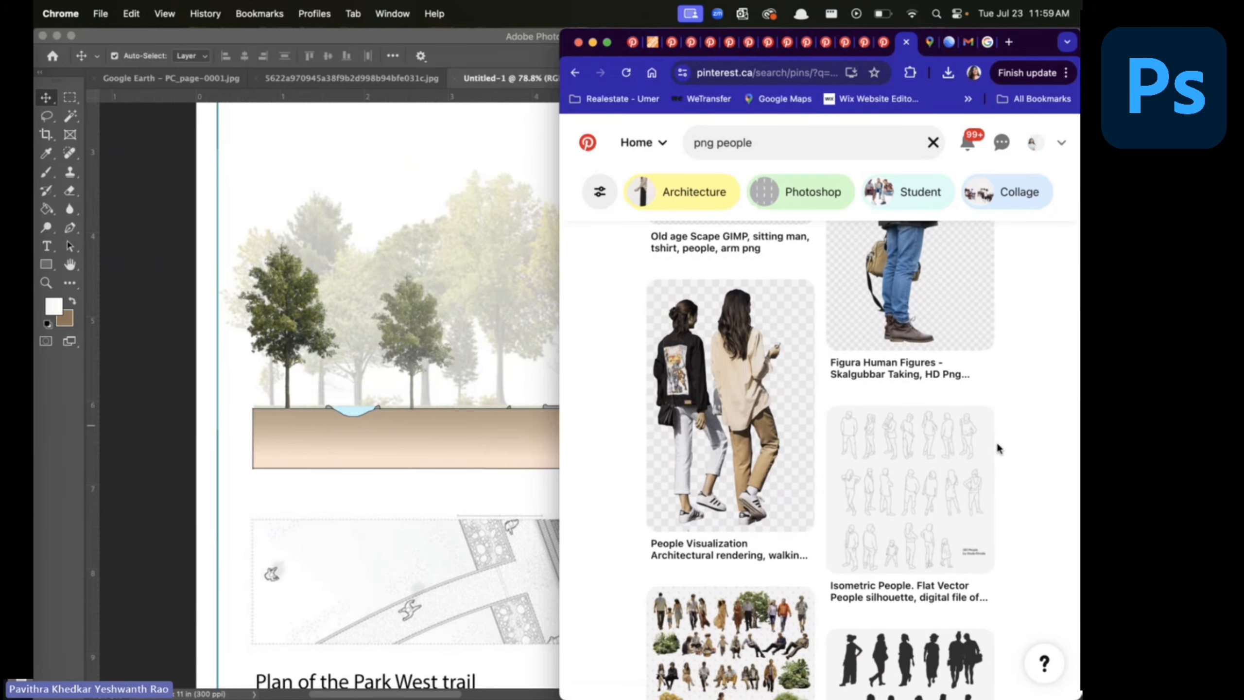
{"action": "scroll", "coordinate": [740, 410], "scroll_direction": "up", "scroll_amount": 14}
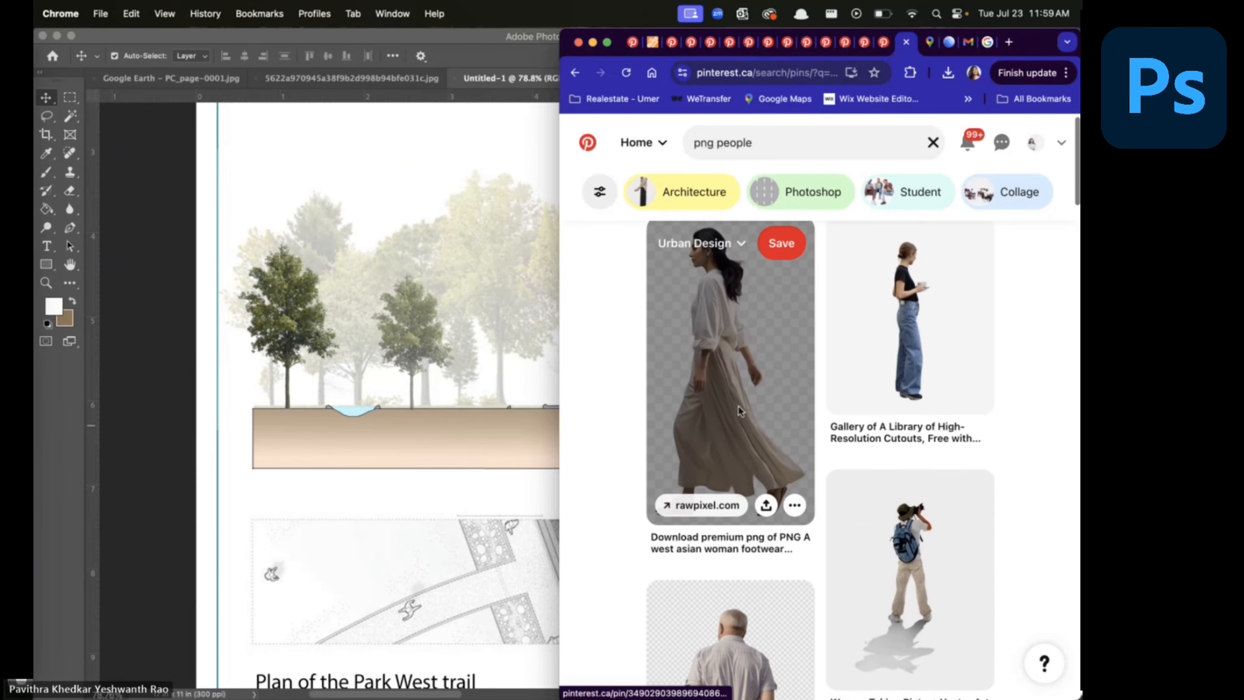
Save the walking-woman image to the Photoshop resources folder and place it on the Photoshop sheet, fitted to the page height
{"action": "left_click", "coordinate": [703, 223]}
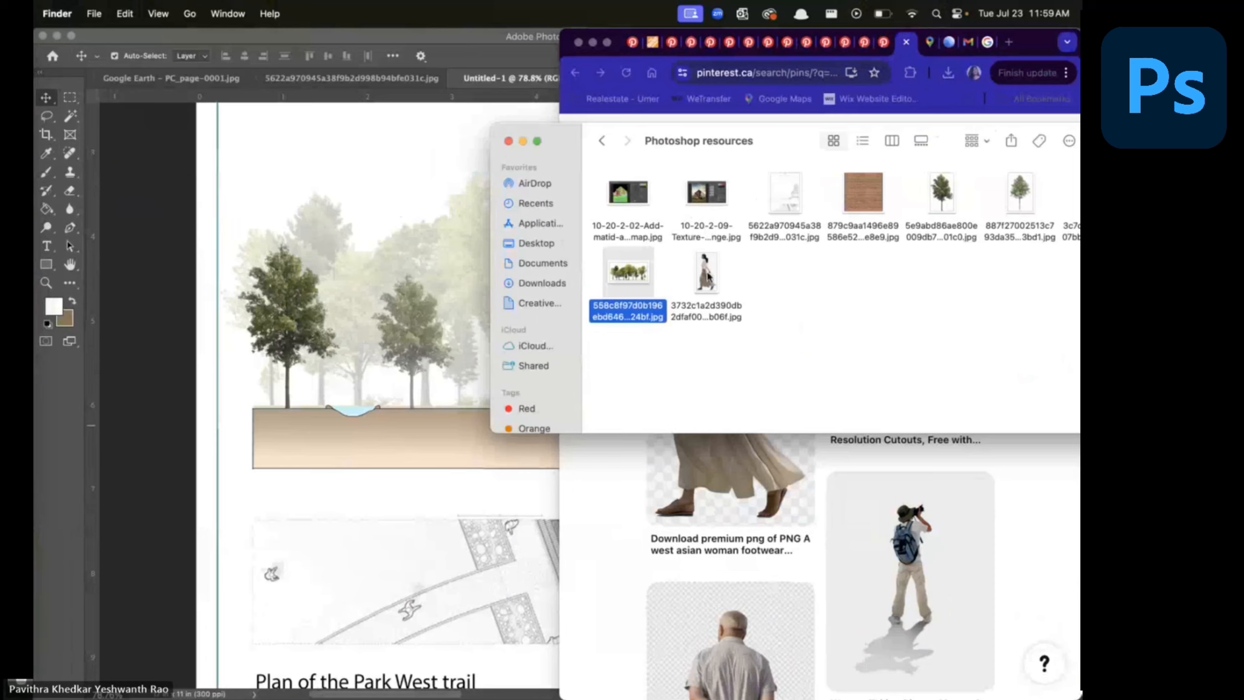
{"action": "left_click_drag", "start_coordinate": [706, 273], "coordinate": [394, 406]}
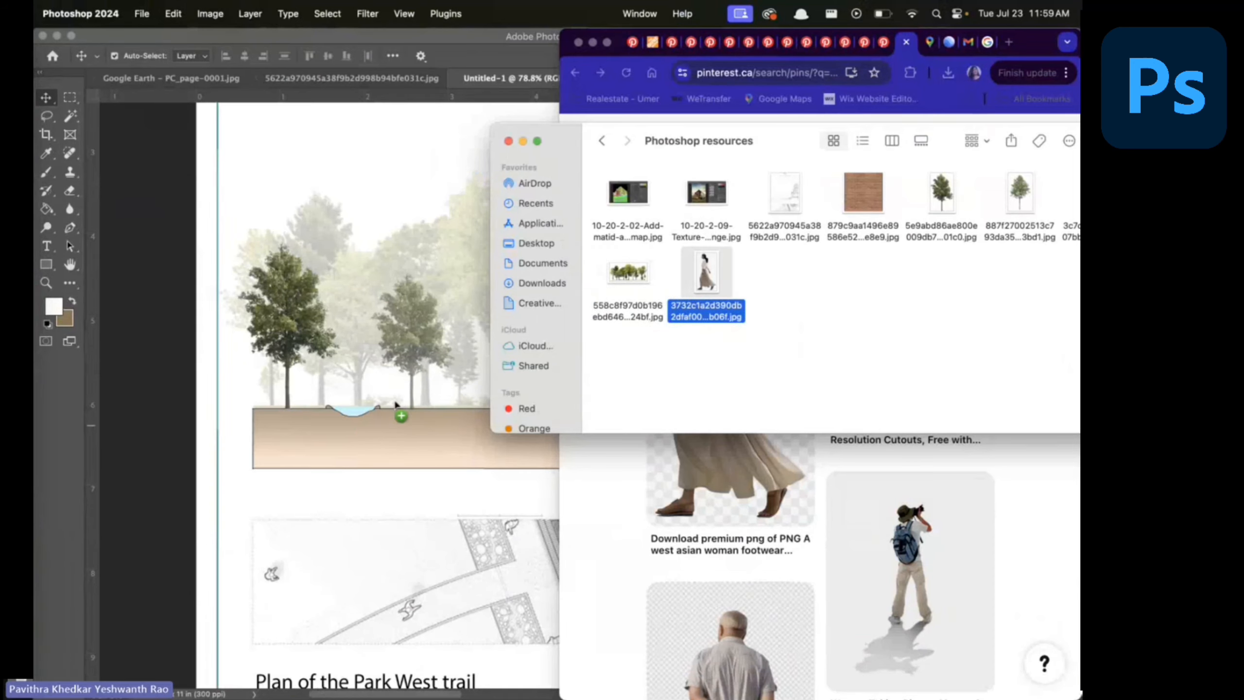
{"action": "key", "text": "super+0"}
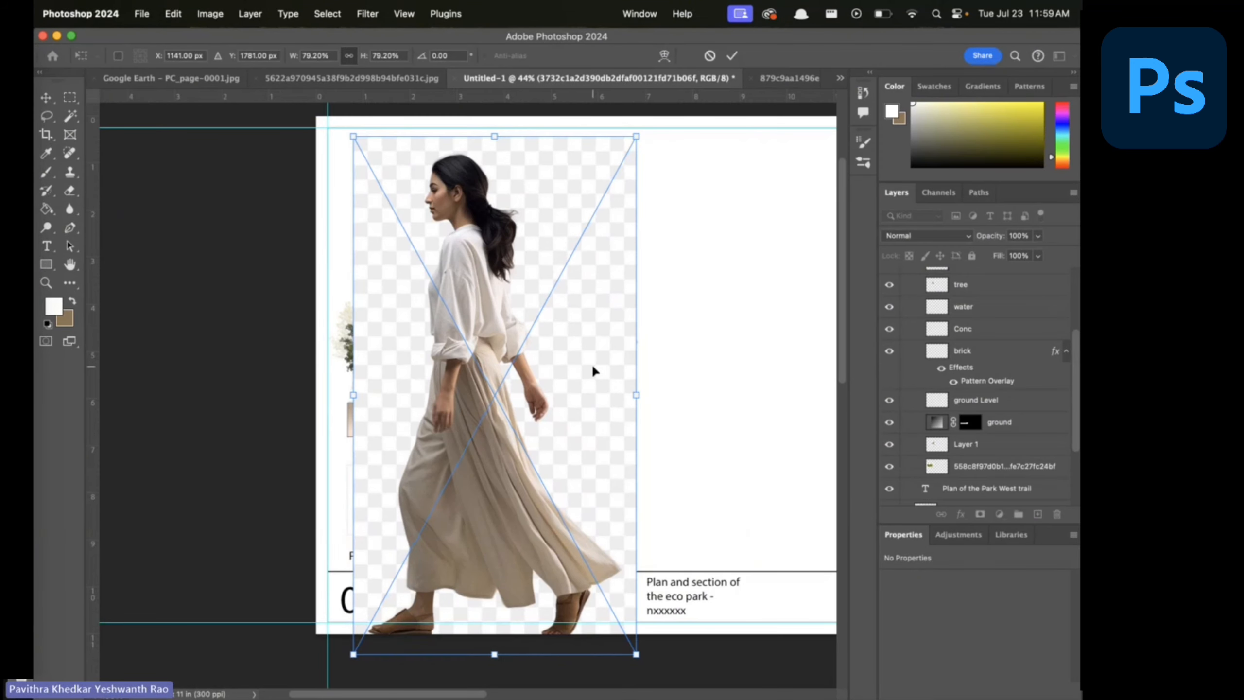
{"action": "left_click_drag", "start_coordinate": [591, 369], "coordinate": [628, 344]}
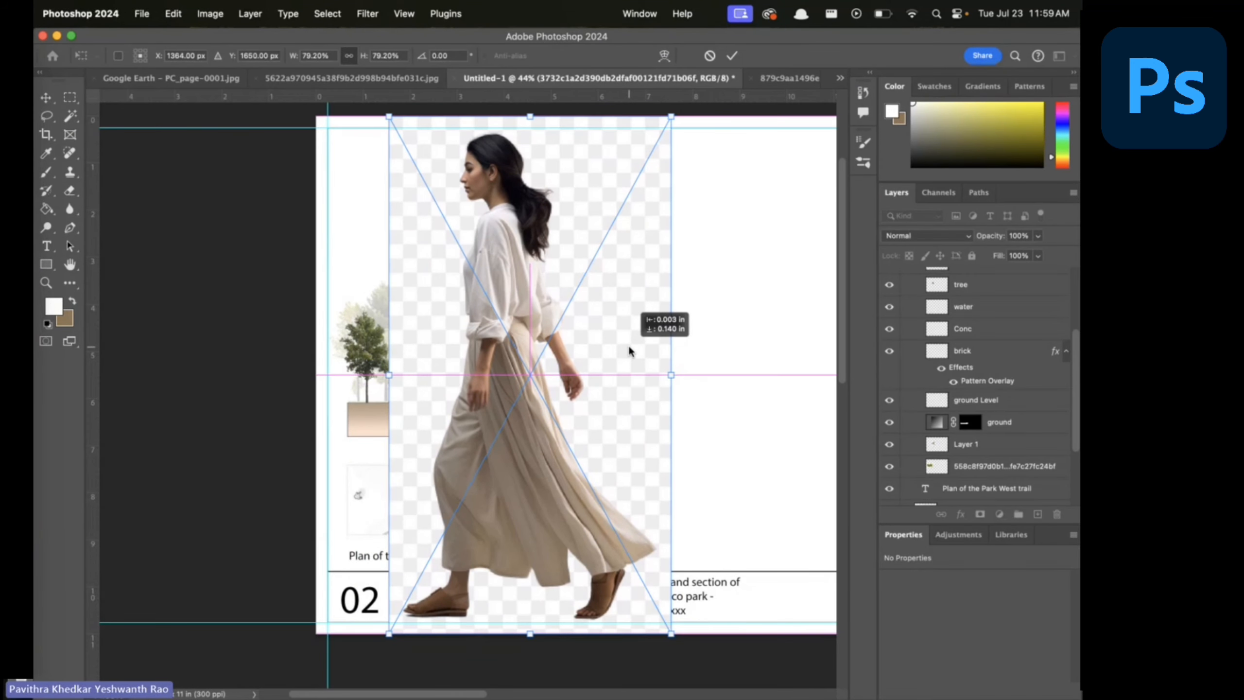
Select the checkerboard background around the woman with the Magic Wand and subtract her shirt area from the selection with the Lasso
{"action": "left_click", "coordinate": [69, 117]}
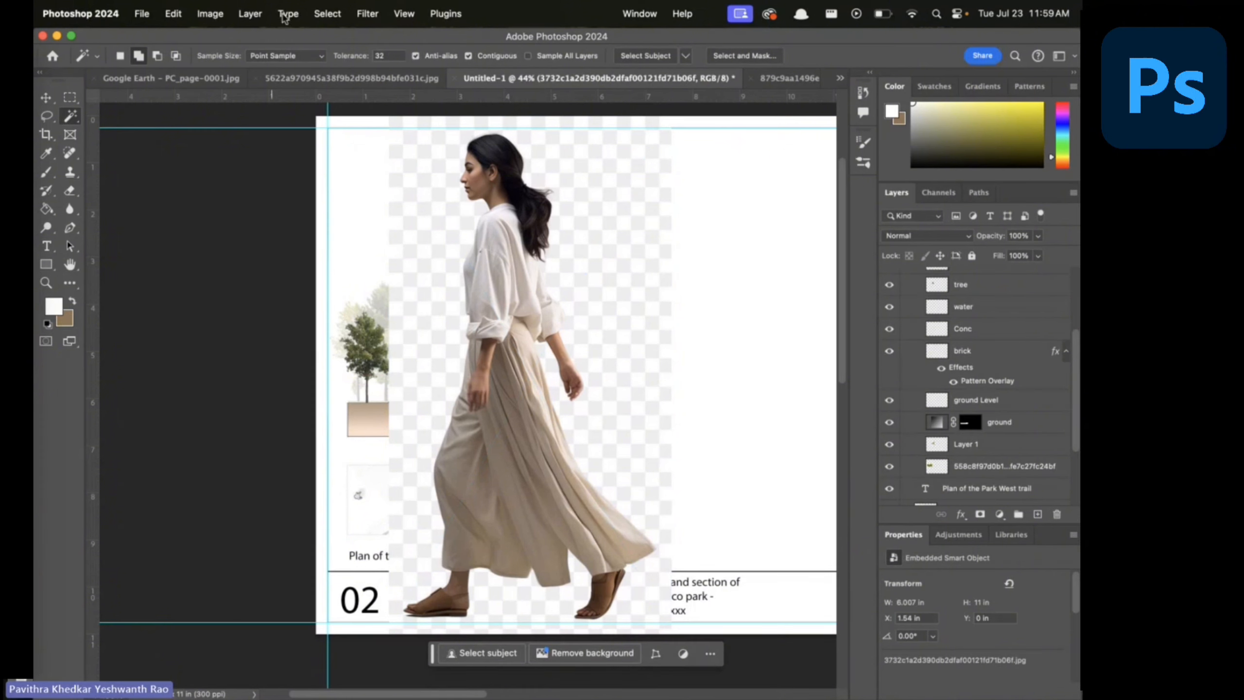
{"action": "left_click", "coordinate": [586, 238]}
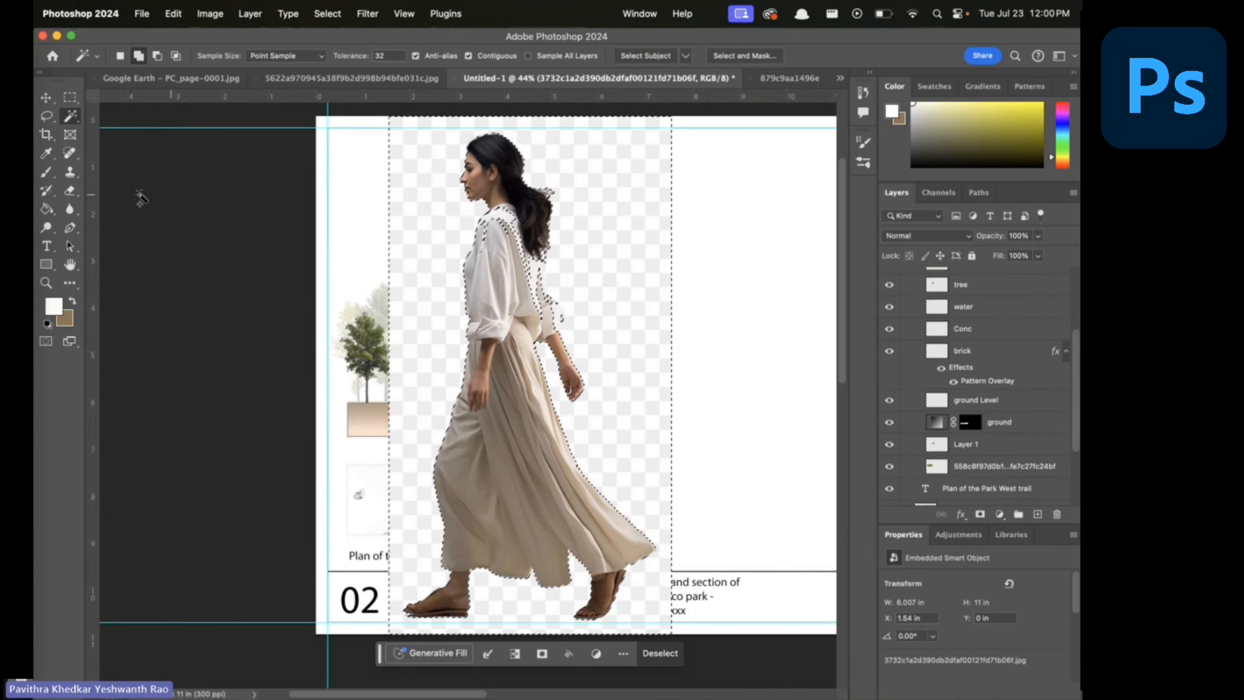
{"action": "left_click", "coordinate": [47, 116]}
{"action": "left_click", "coordinate": [158, 56]}
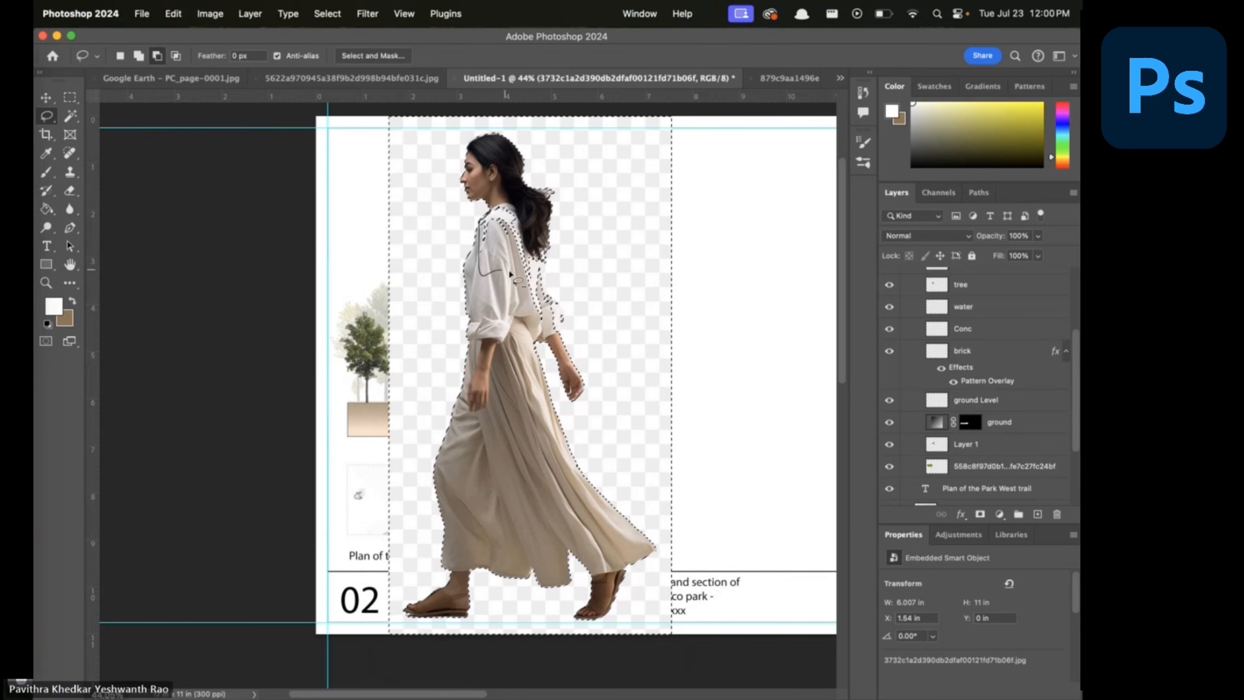
{"action": "mouse_move", "coordinate": [497, 202]}
{"action": "left_mouse_down"}
{"action": "mouse_move", "coordinate": [526, 296]}
{"action": "mouse_move", "coordinate": [544, 306]}
{"action": "left_mouse_up"}
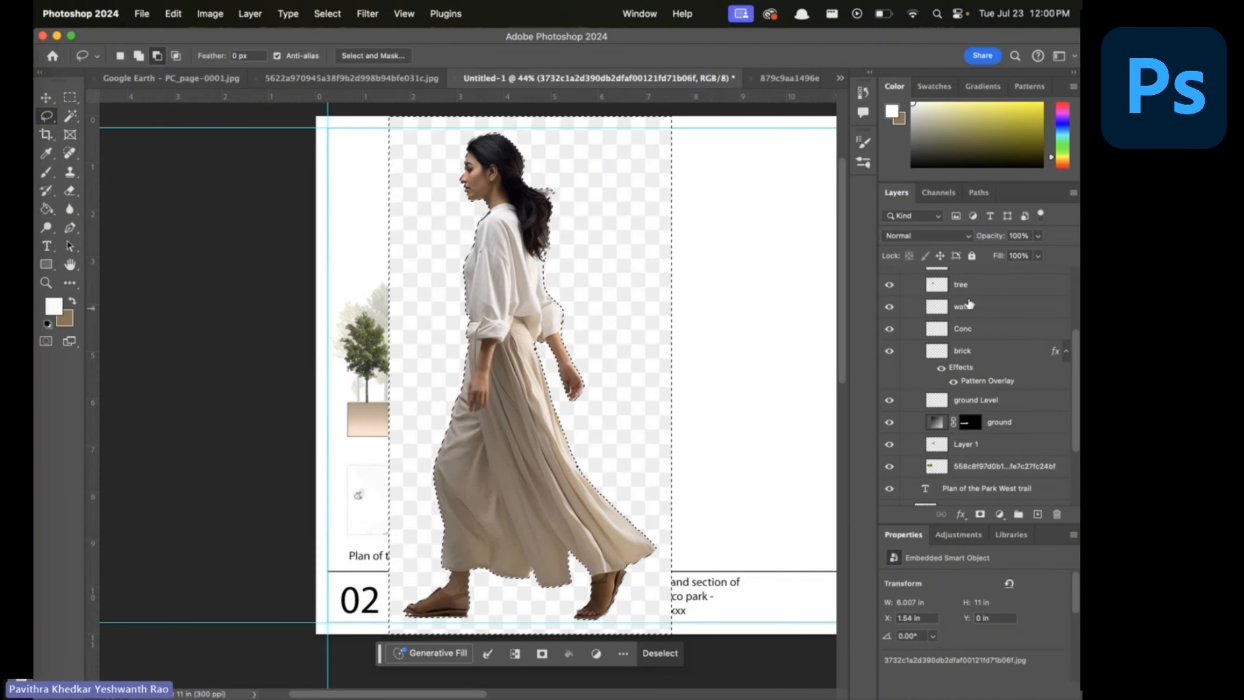
Rasterize the woman's image layer and delete the selected checkerboard background
{"action": "scroll", "coordinate": [969, 301], "scroll_direction": "up", "scroll_amount": 5}
{"action": "right_click", "coordinate": [961, 281]}
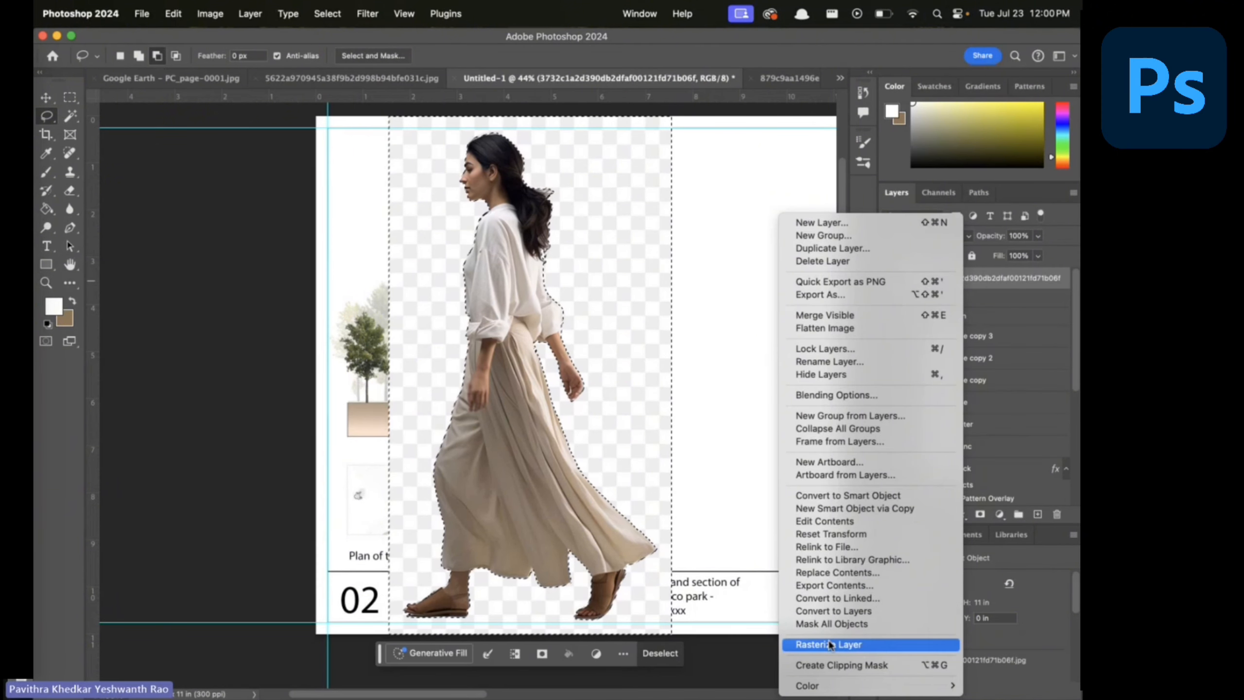
{"action": "left_click", "coordinate": [830, 645]}
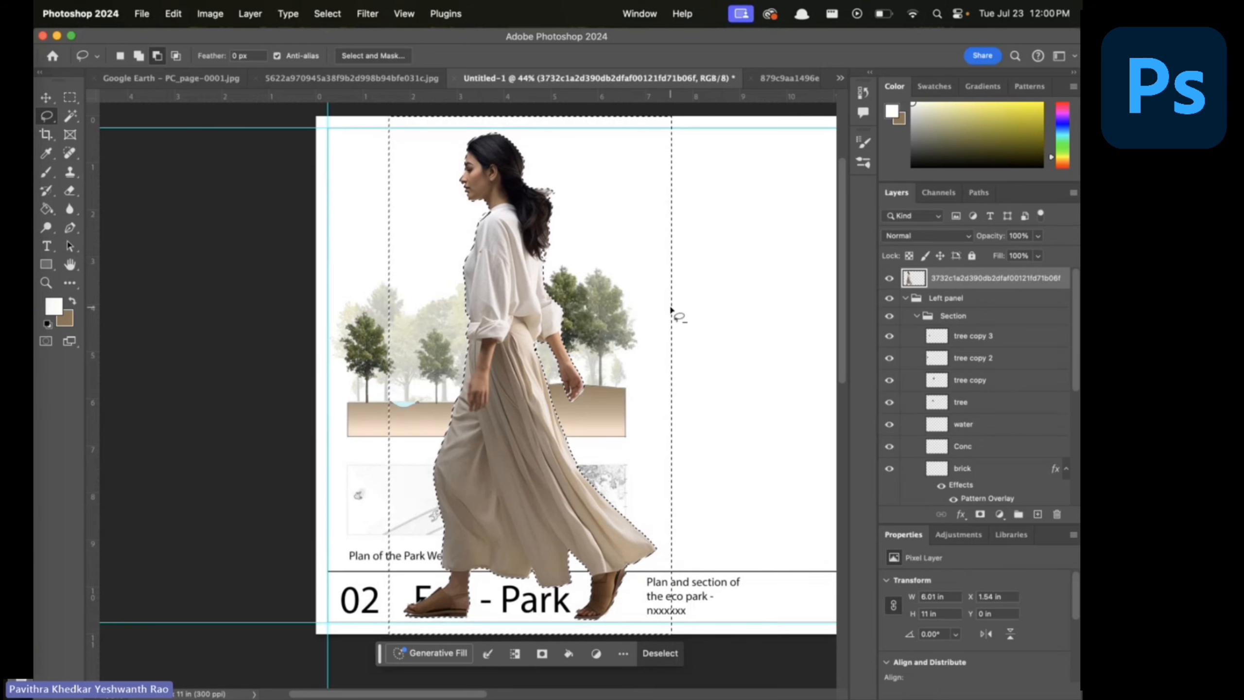
Rename the woman's layer as girl and clear the selection
{"action": "double_click", "coordinate": [946, 278]}
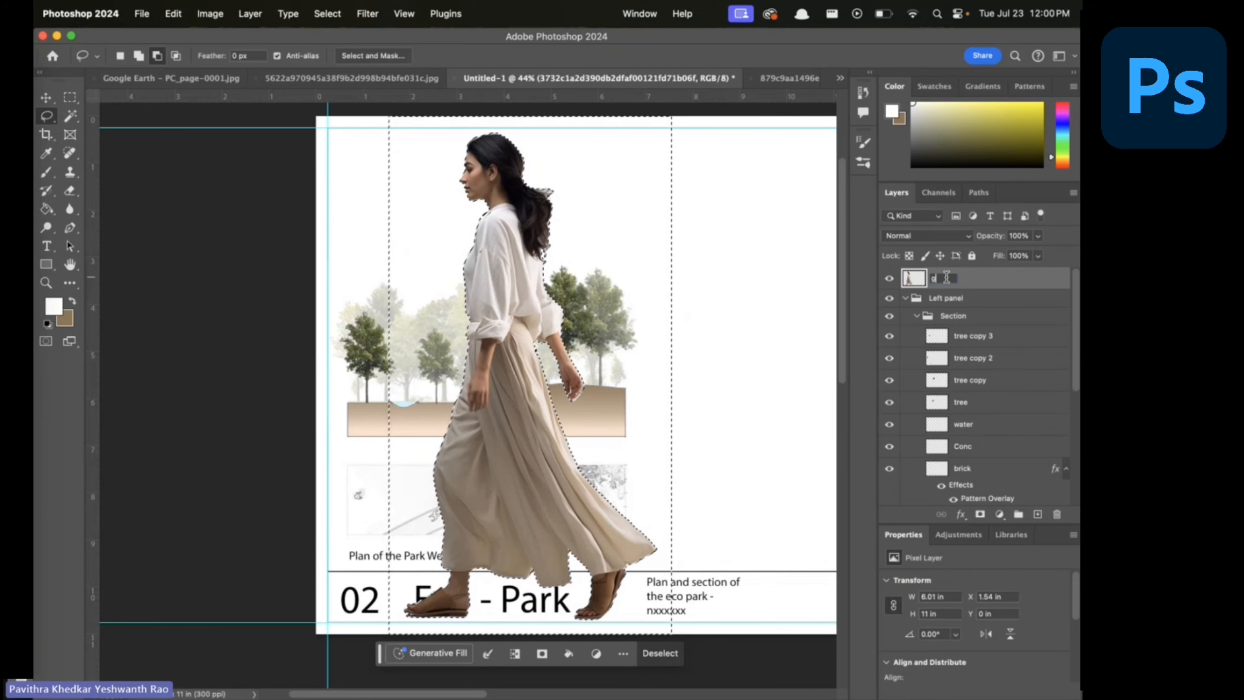
{"action": "type", "text": "girl"}
{"action": "key", "text": "Return"}
{"action": "key", "text": "ctrl+d"}
Scale the girl to 4.71% and stand her on the path beside the concrete seating steps in the section
{"action": "key", "text": "ctrl+t"}
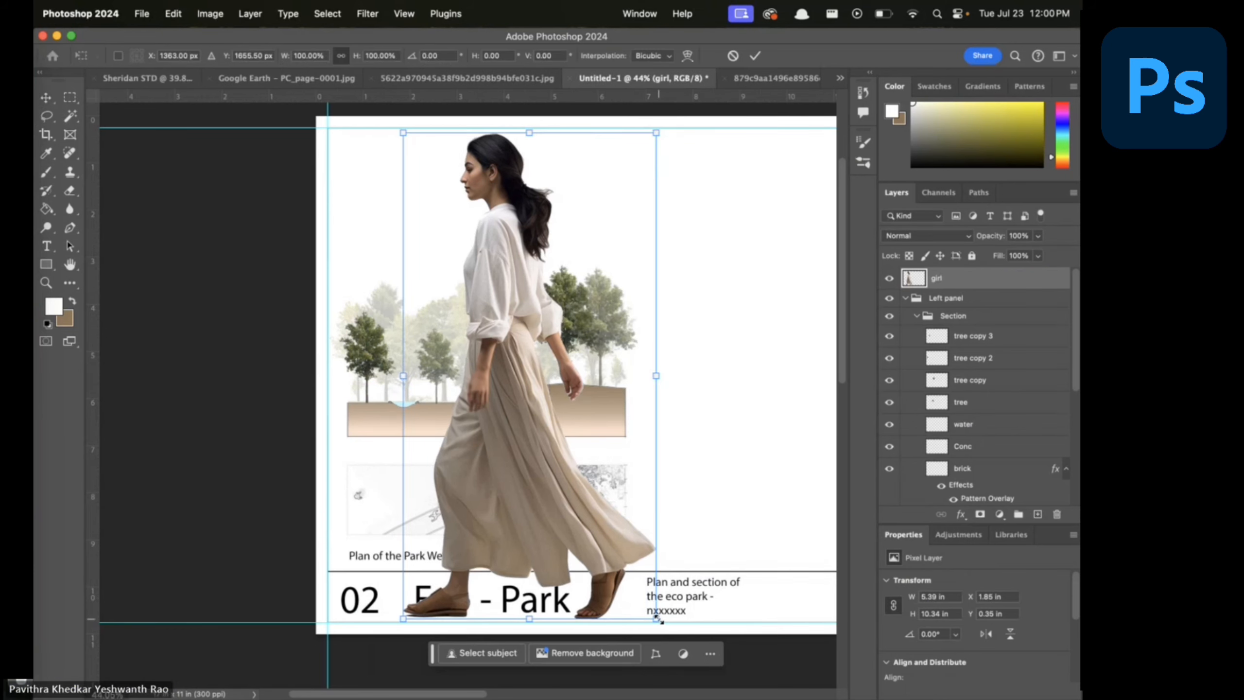
{"action": "left_click_drag", "start_coordinate": [657, 619], "coordinate": [508, 427]}
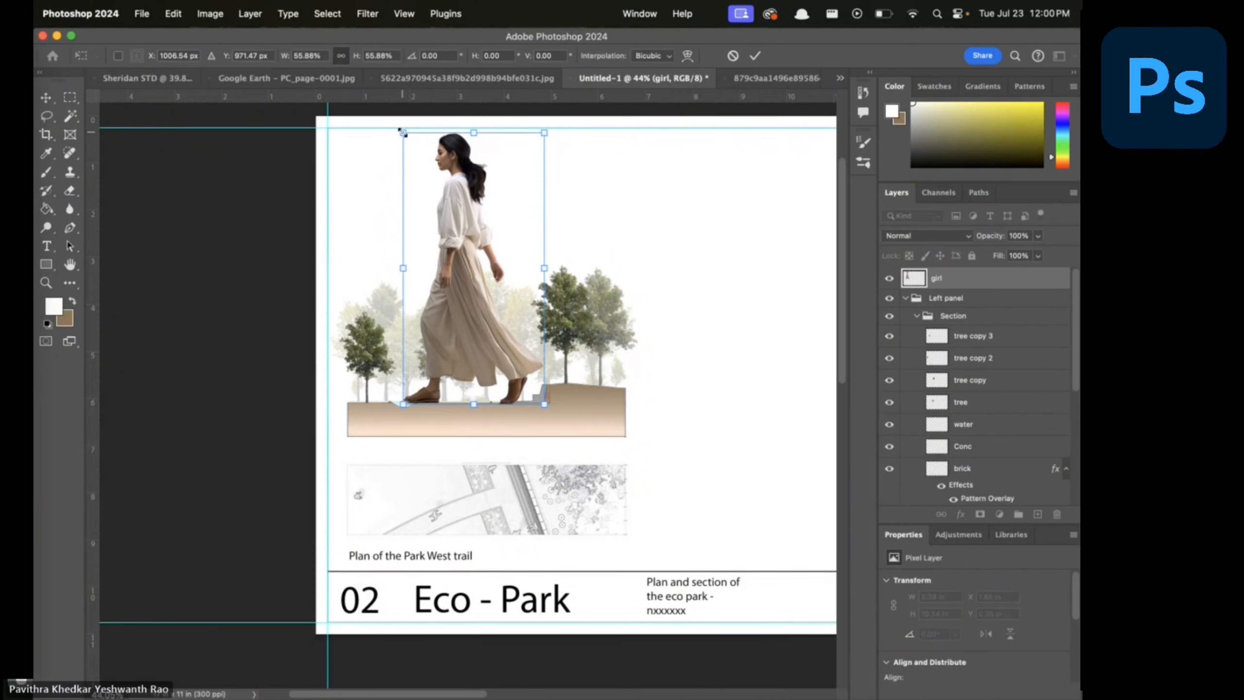
{"action": "left_click_drag", "start_coordinate": [403, 132], "coordinate": [617, 337]}
{"action": "scroll", "coordinate": [473, 388], "scroll_direction": "up", "scroll_amount": 5}
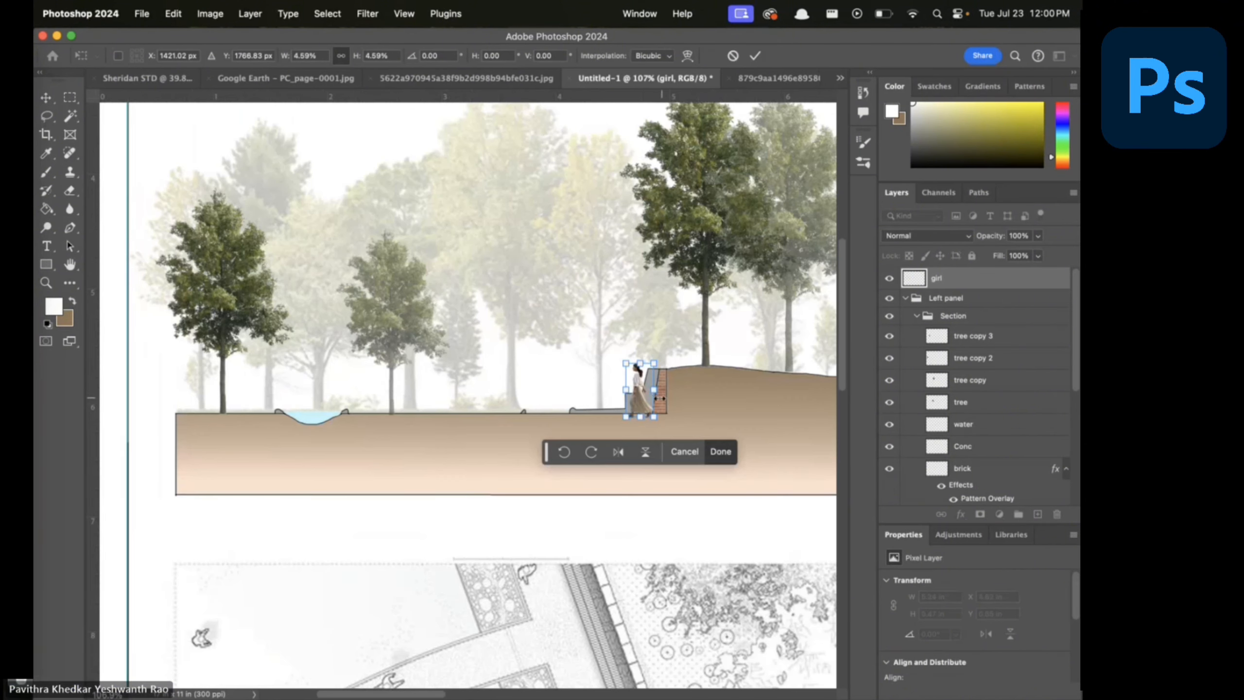
{"action": "left_click_drag", "start_coordinate": [641, 407], "coordinate": [591, 354]}
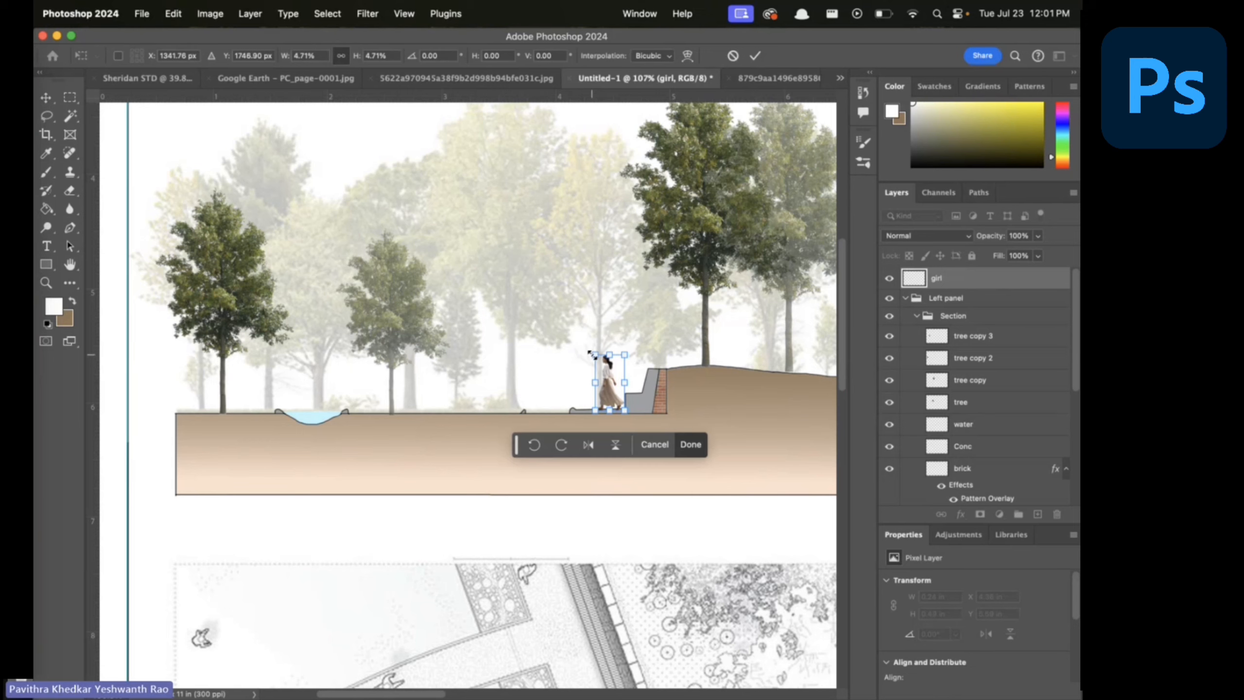
{"action": "left_click", "coordinate": [690, 444]}
Review the rendered section together with the plan below it, leaving no layer selected
{"action": "left_click", "coordinate": [679, 312]}
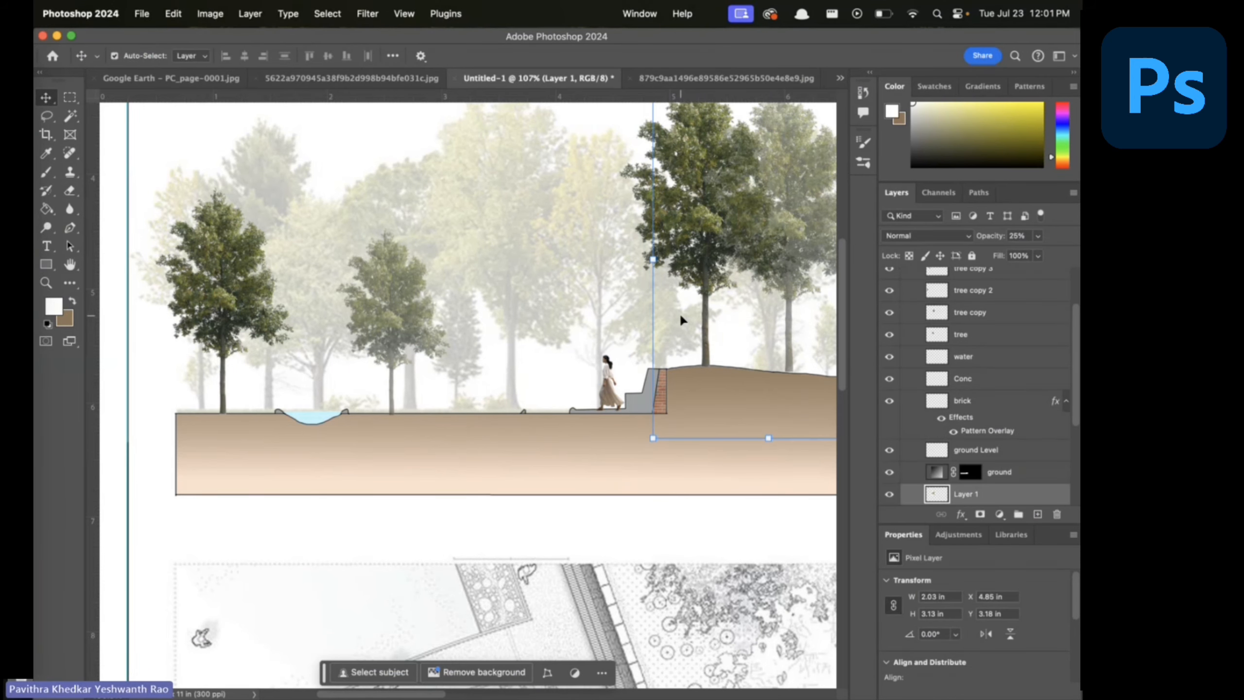
{"action": "scroll", "coordinate": [583, 323], "scroll_direction": "down", "scroll_amount": 10}
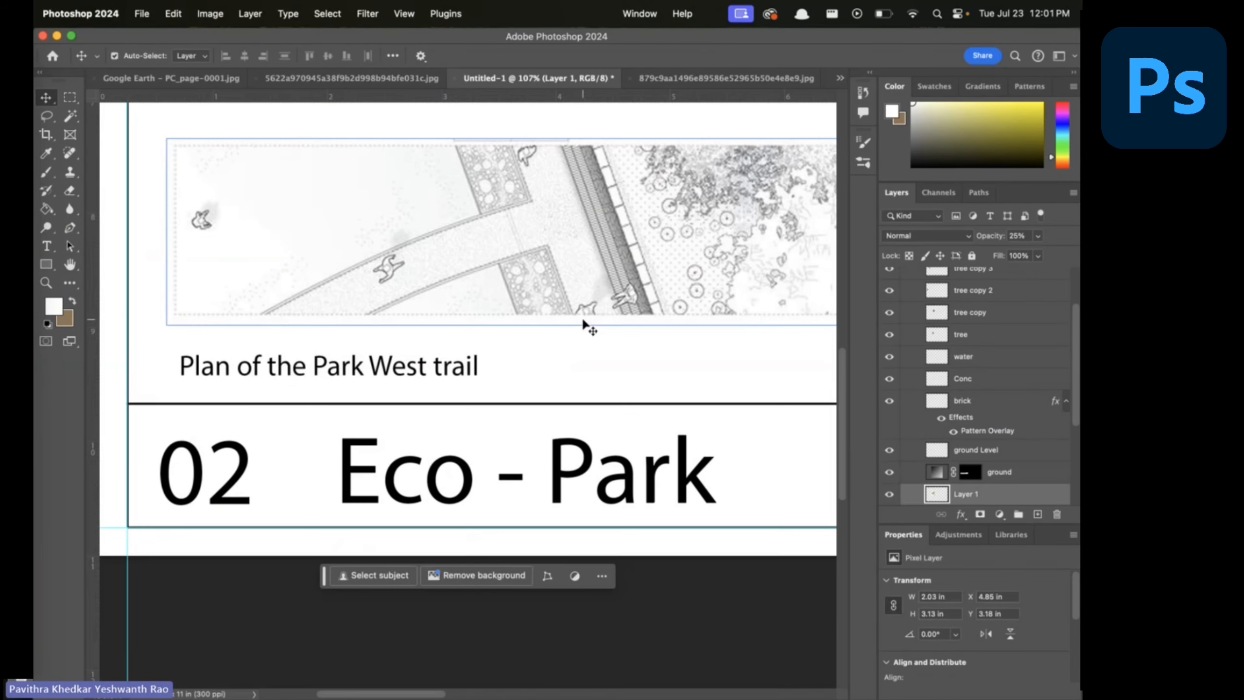
{"action": "scroll", "coordinate": [635, 256], "scroll_direction": "up", "scroll_amount": 5}
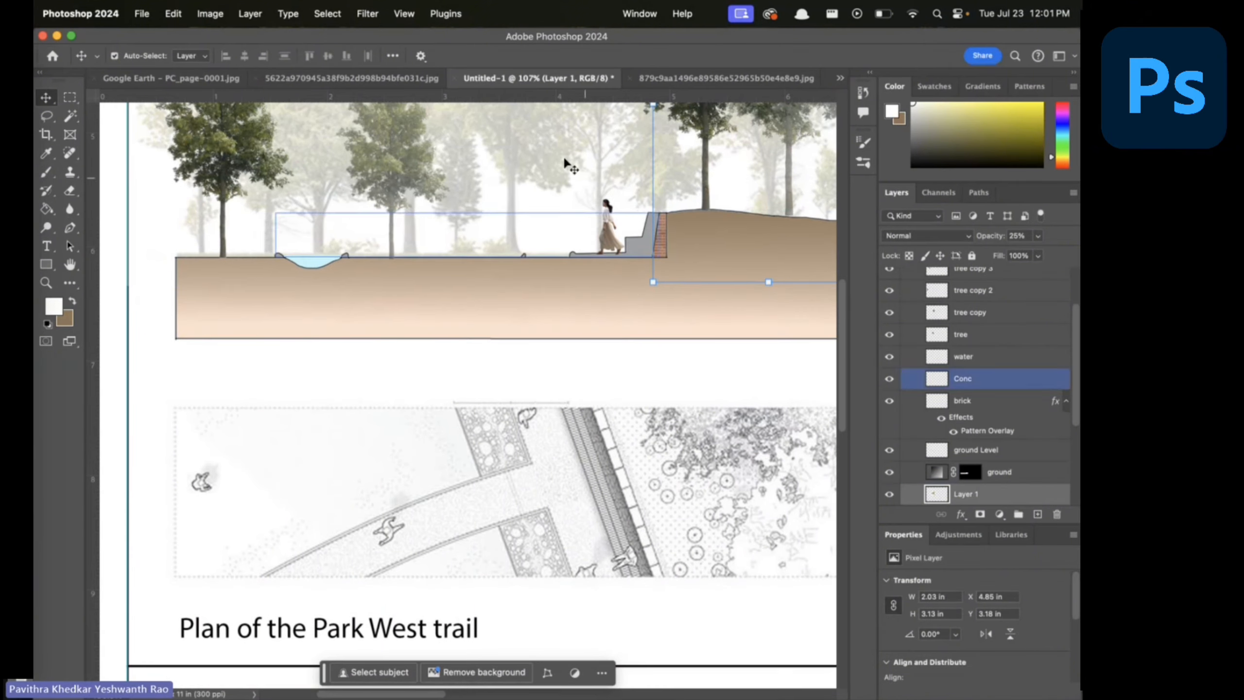
{"action": "scroll", "coordinate": [726, 458], "scroll_direction": "up", "scroll_amount": 4}
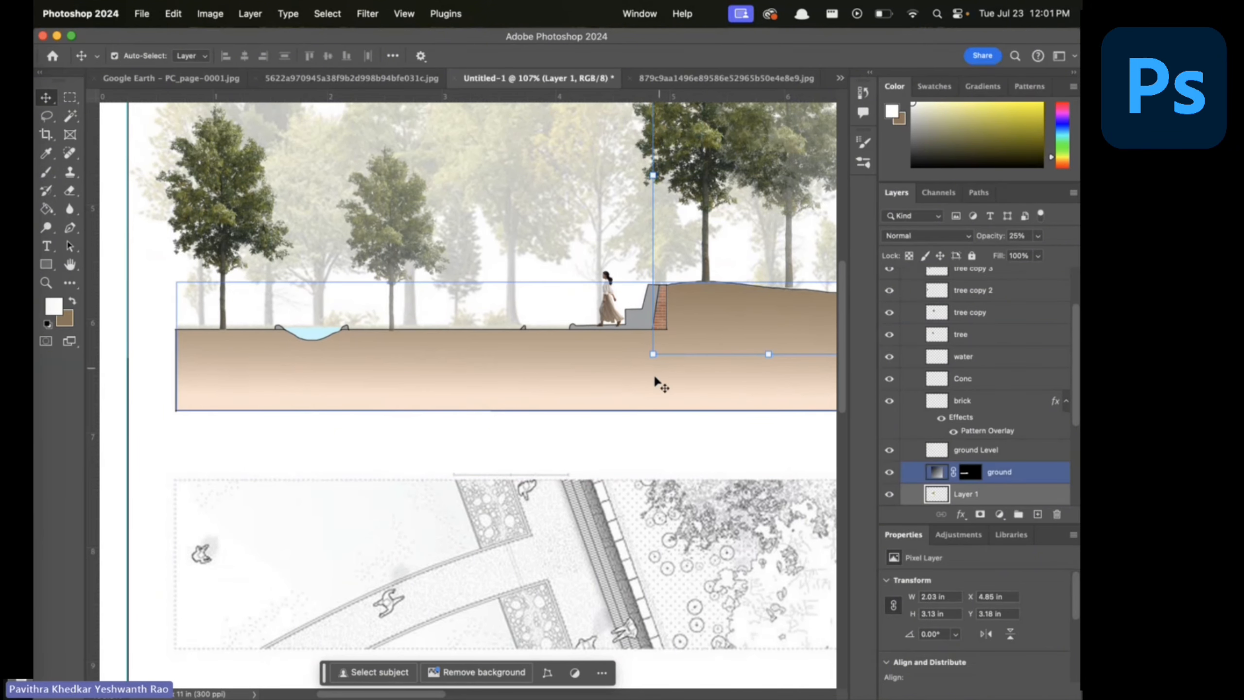
{"action": "scroll", "coordinate": [644, 431], "scroll_direction": "down", "scroll_amount": 3}
{"action": "left_click", "coordinate": [742, 458]}
{"action": "scroll", "coordinate": [739, 458], "scroll_direction": "up", "scroll_amount": 1}
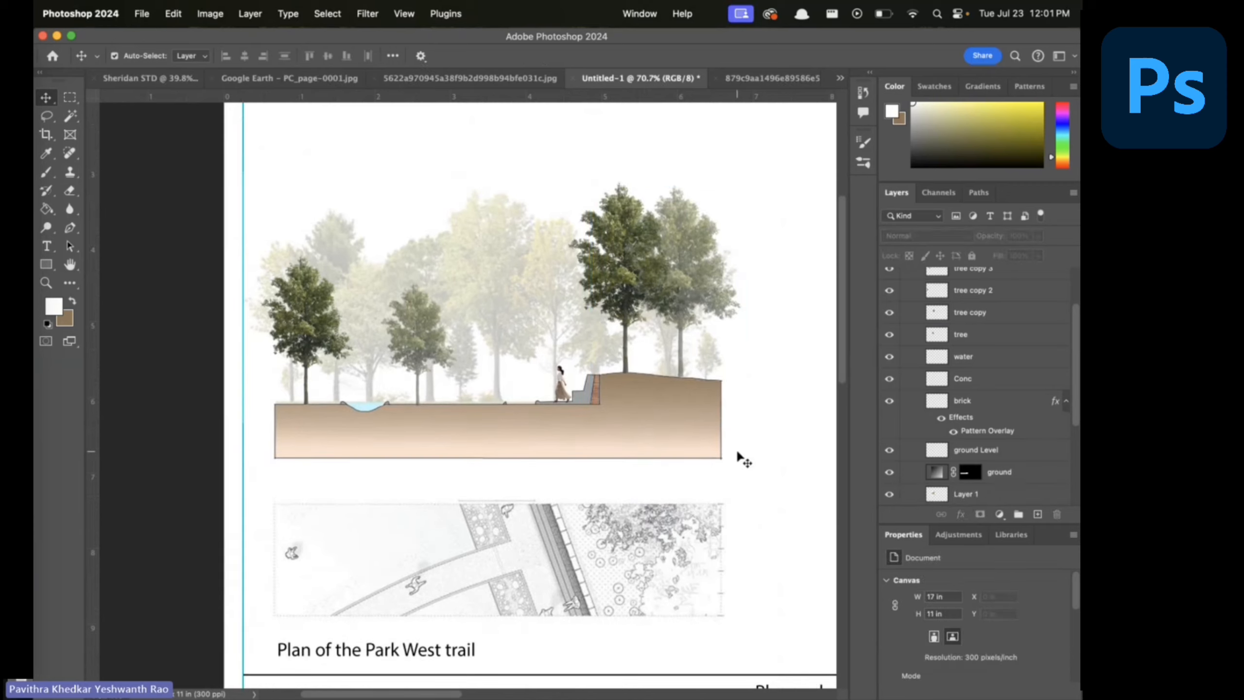